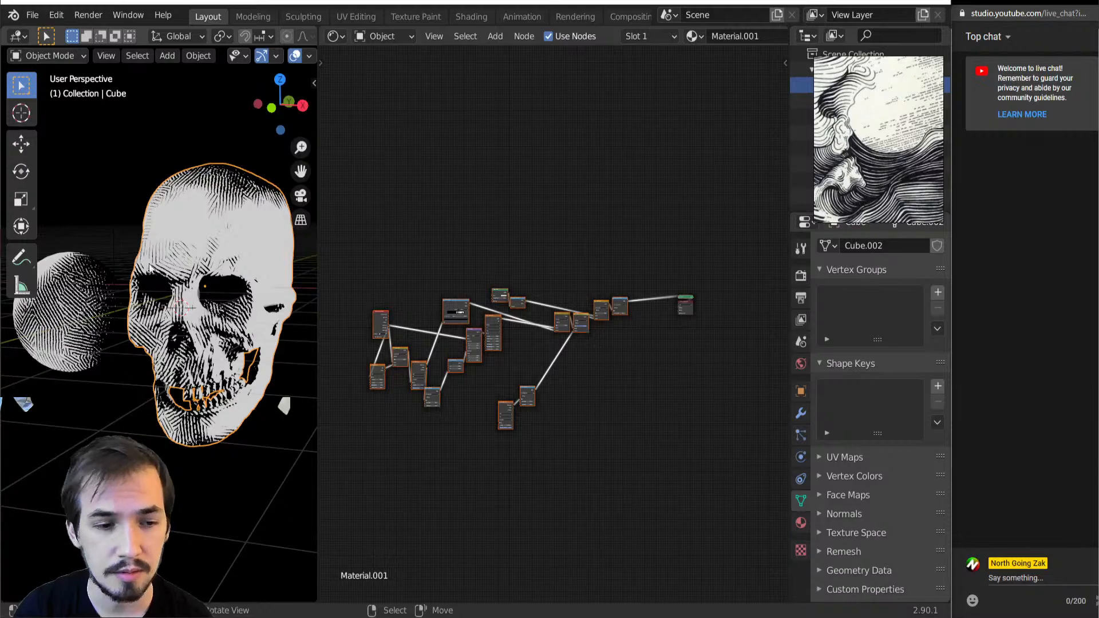
Examine the skull's black-and-white hatching, comparing the shaded render with the plain solid view of its geometry
scroll(126, 302, "up", 4)
middle_click_drag(126, 303, 173, 297)
scroll(173, 296, "down", 4)
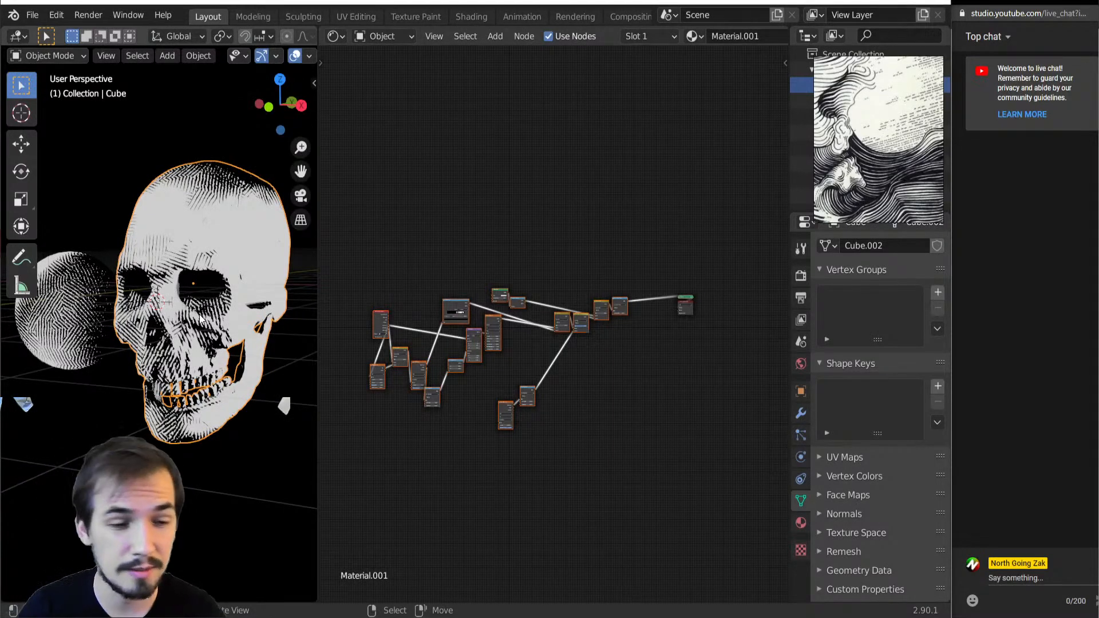
middle_click_drag(175, 280, 184, 285)
key("z")
left_click(283, 293)
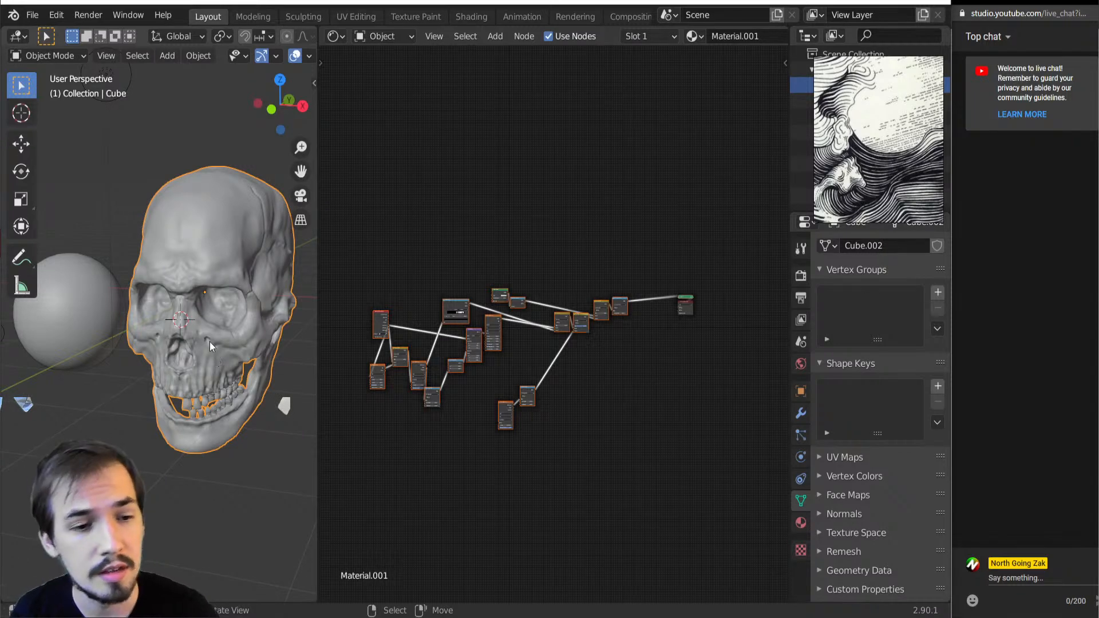
key("z")
left_click(223, 296)
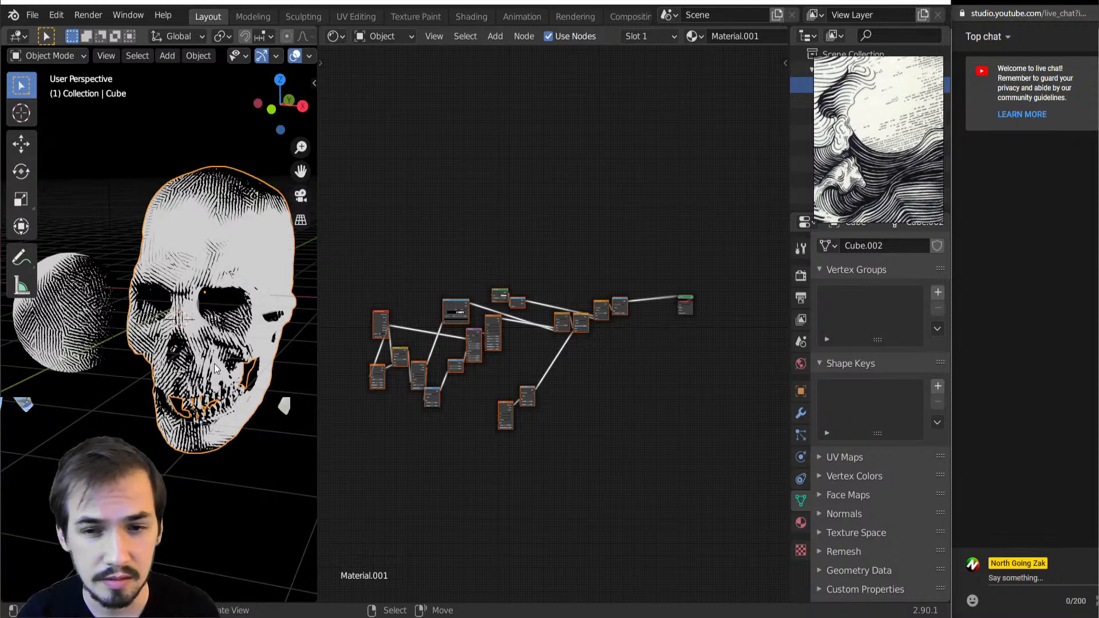
scroll(222, 367, "up", 5)
scroll(222, 367, "down", 7)
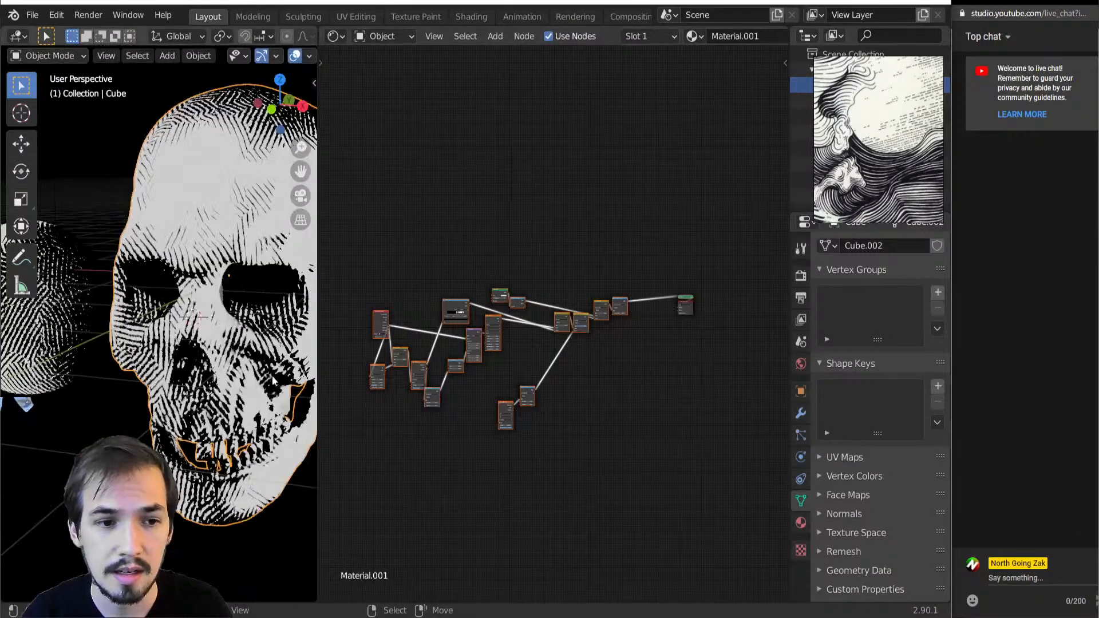
middle_click_drag(222, 367, 207, 359)
Preview the Shader to RGB node's output directly on the skull and sphere by connecting it to the material output
scroll(497, 317, "up", 6)
middle_click_drag(496, 317, 538, 367)
scroll(537, 360, "up", 6)
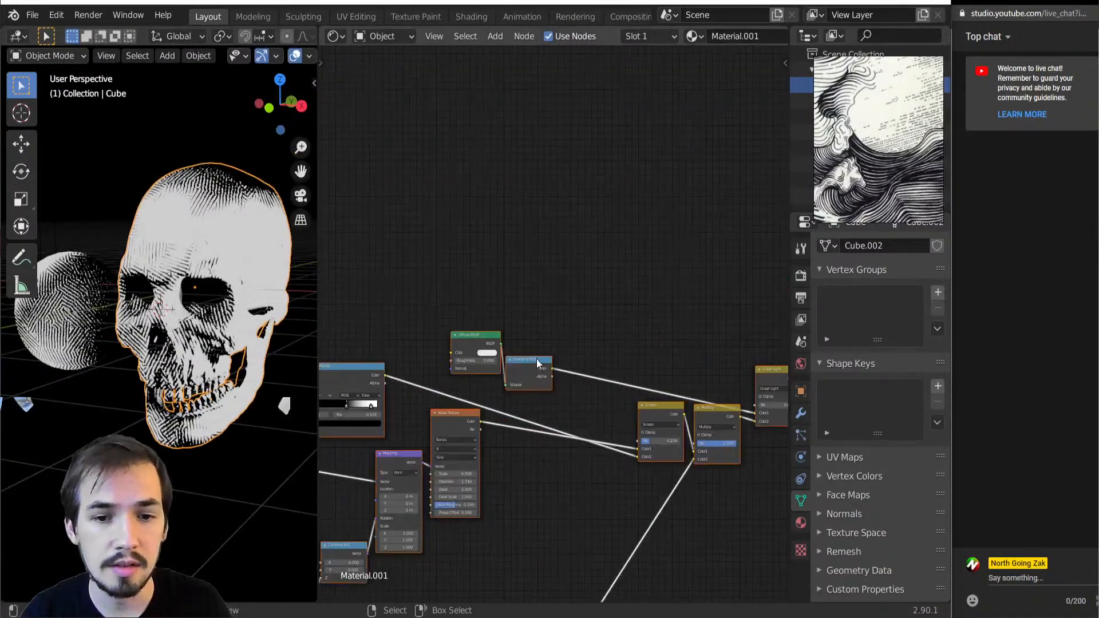
scroll(532, 362, "up", 4)
middle_click_drag(465, 370, 497, 326)
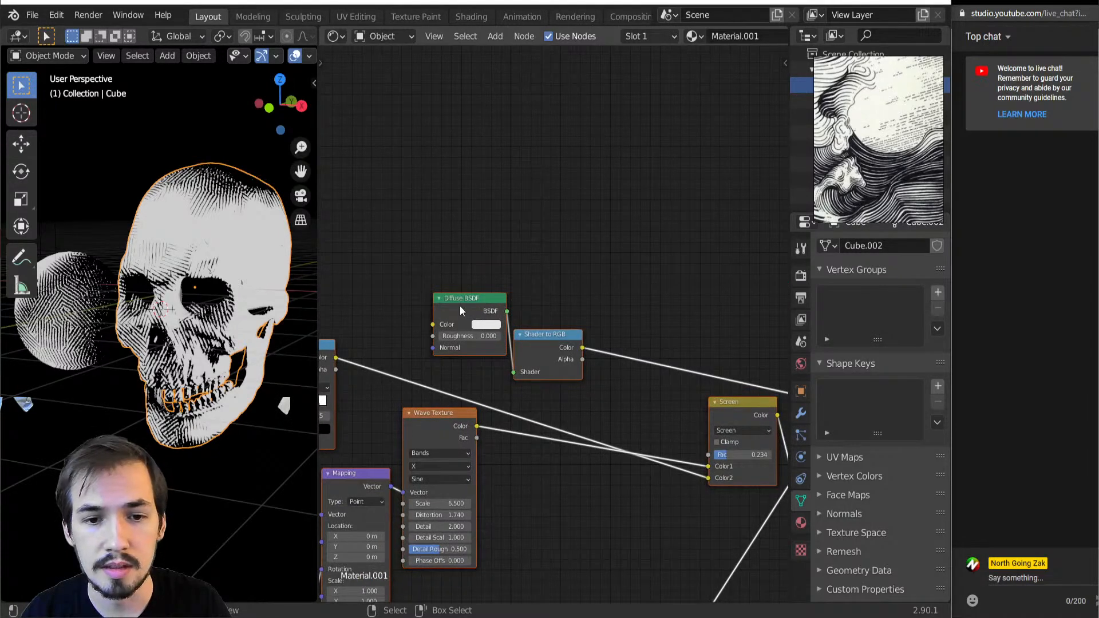
left_click_drag(536, 336, 550, 328)
left_click(556, 336, "ctrl+shift")
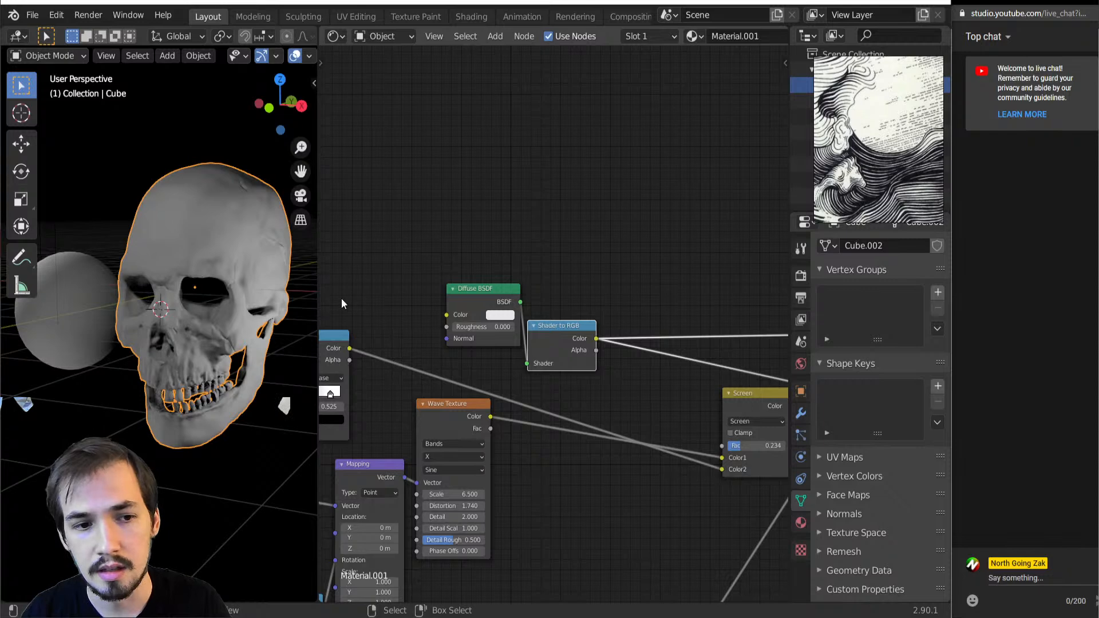
Select the skull and the spheres and shift them together slightly along the global Y axis
scroll(115, 341, "down", 2)
scroll(192, 329, "up", 3)
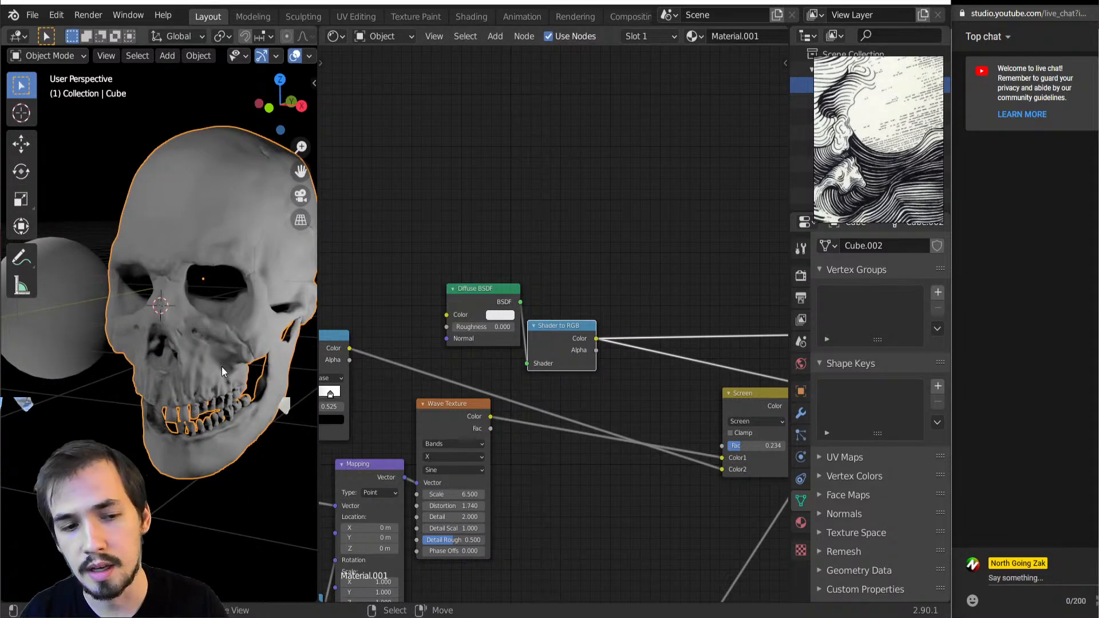
scroll(224, 370, "down", 3)
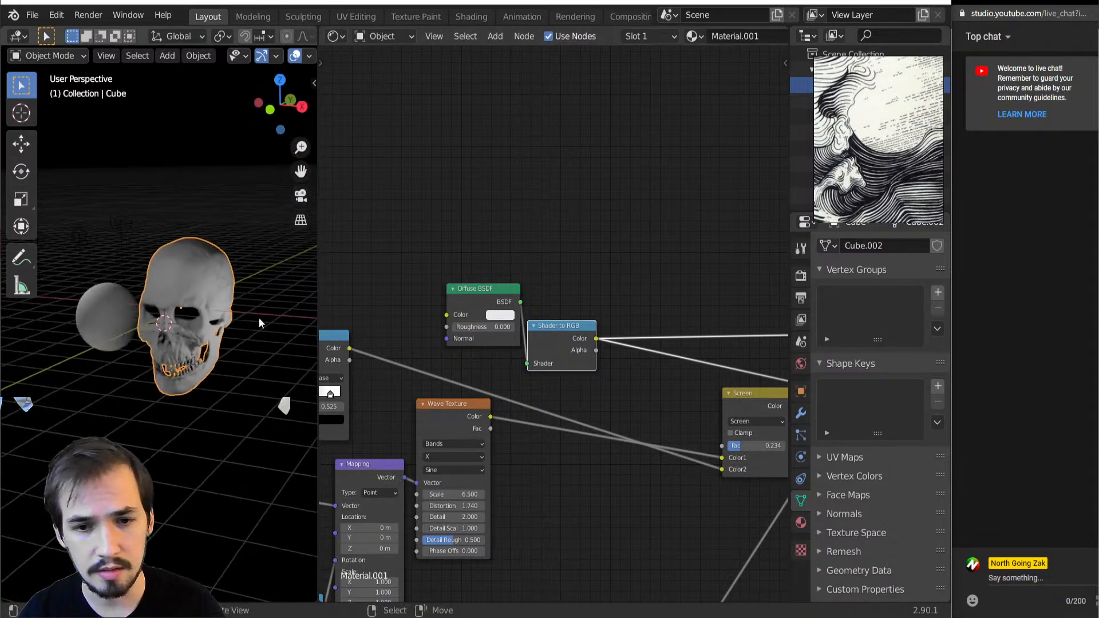
scroll(550, 343, "down", 4)
scroll(50, 318, "down", 1)
left_click(115, 325, "shift")
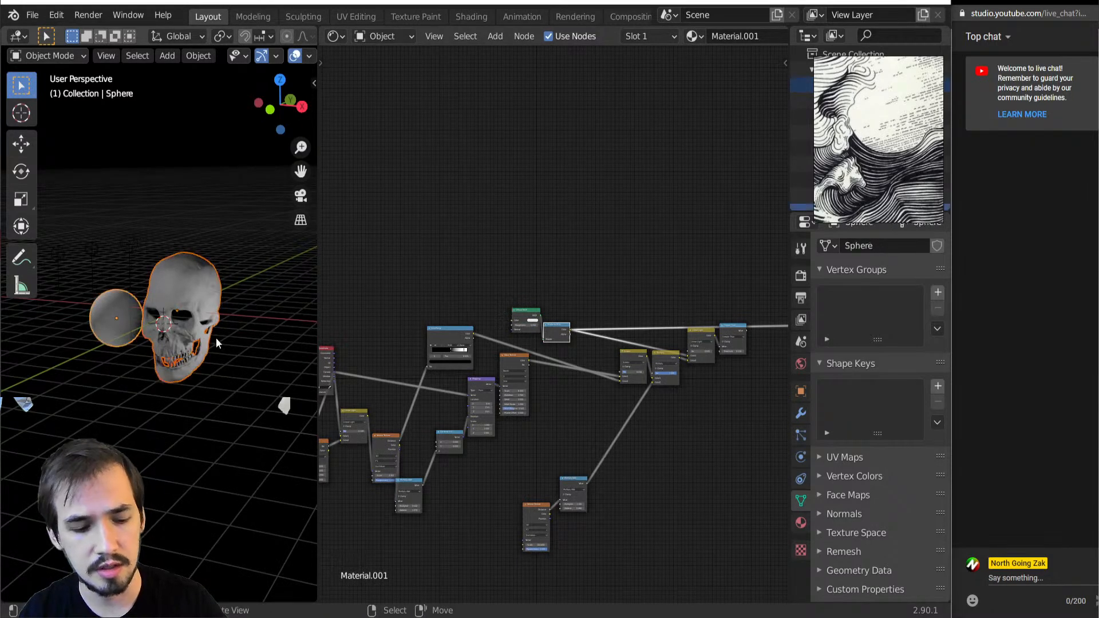
key("g")
key("y")
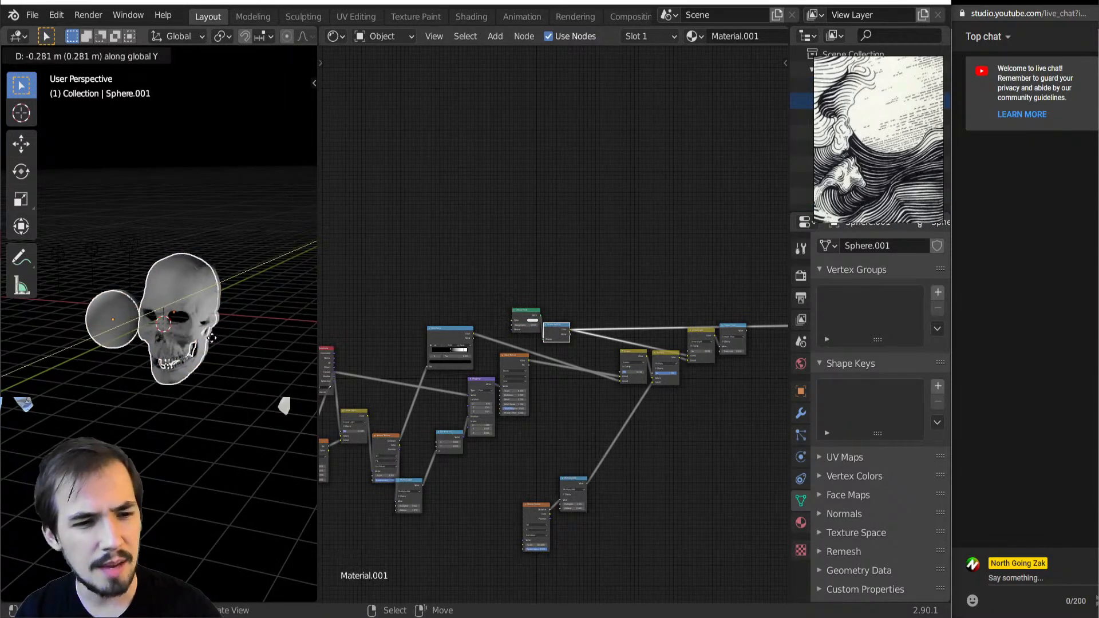
left_click(64, 185)
scroll(135, 351, "up", 5)
scroll(635, 476, "down", 4)
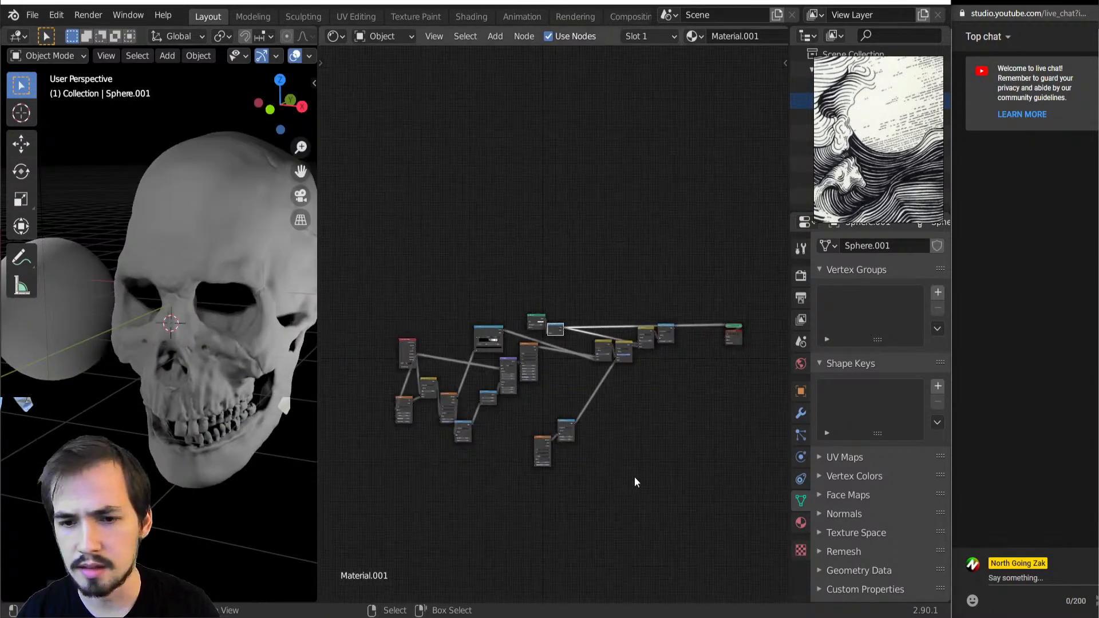
Give the skull its own copy of Material.001 and delete all nodes in the copy
left_click(208, 232)
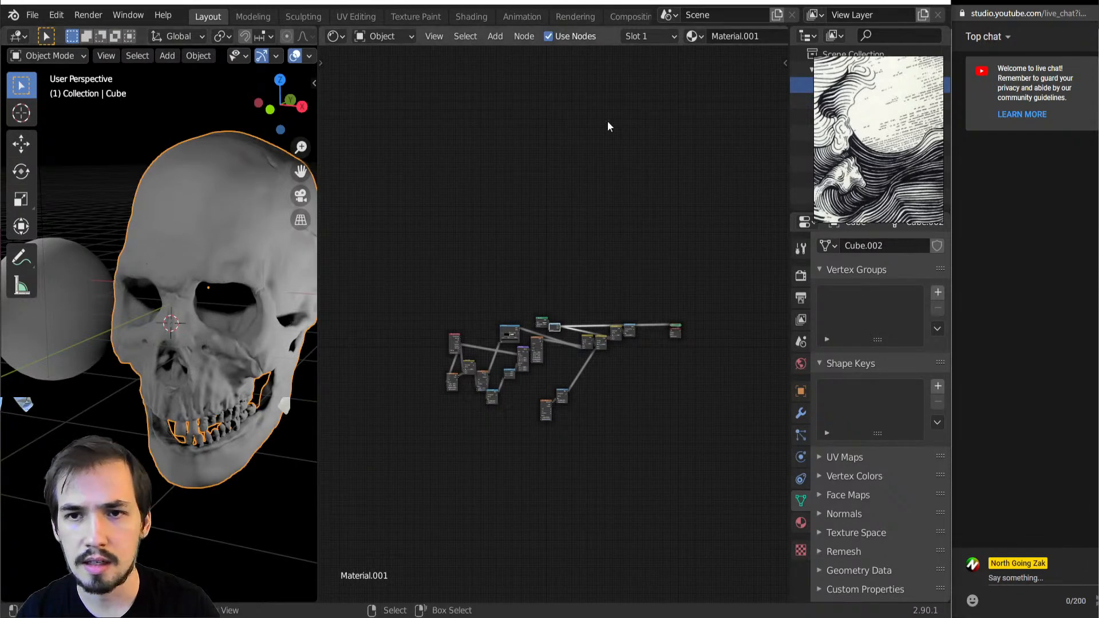
scroll(652, 42, "down", 6)
left_click(675, 37)
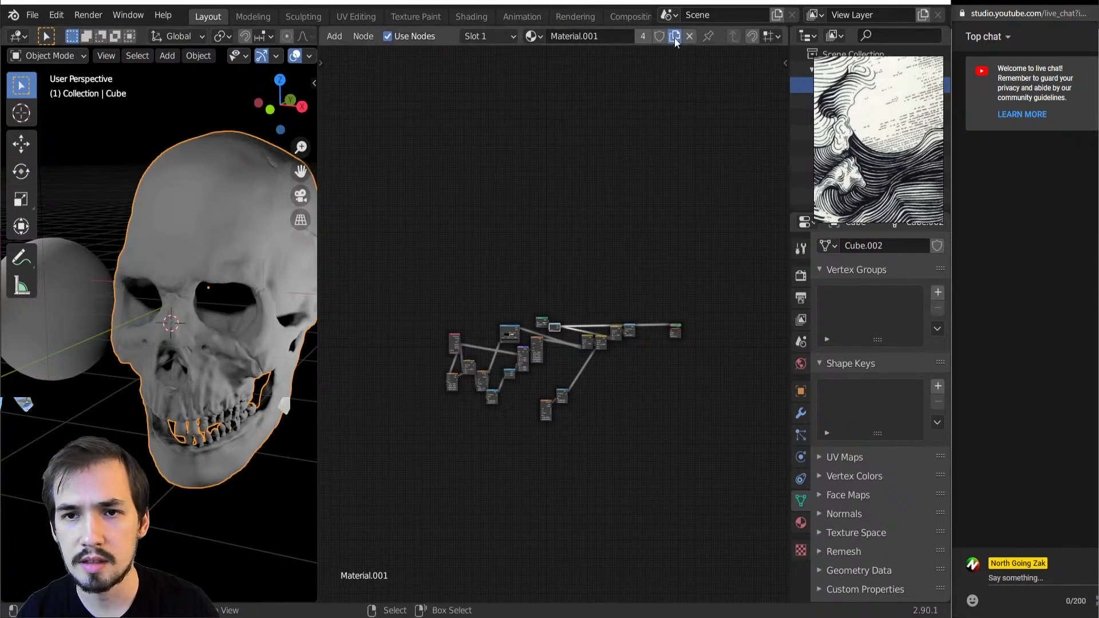
left_click_drag(397, 252, 730, 467)
key("Delete")
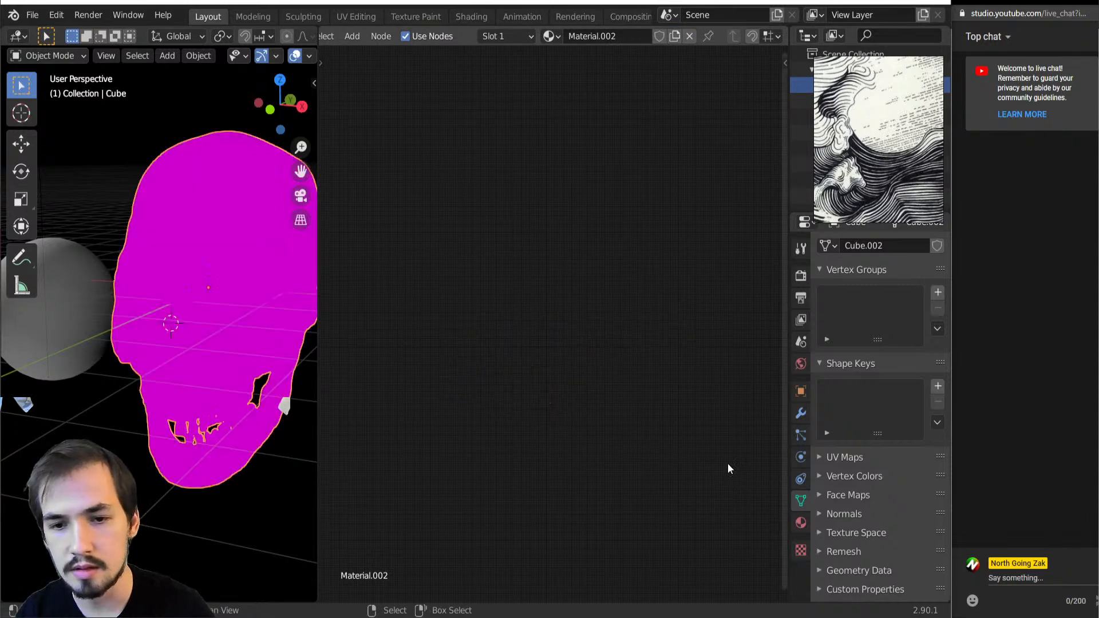
Add a Diffuse BSDF node and connect it to the surface of a Material Output node
key("shift+a")
key("h")
key("d")
left_click(497, 383)
left_click(521, 391, "ctrl+shift")
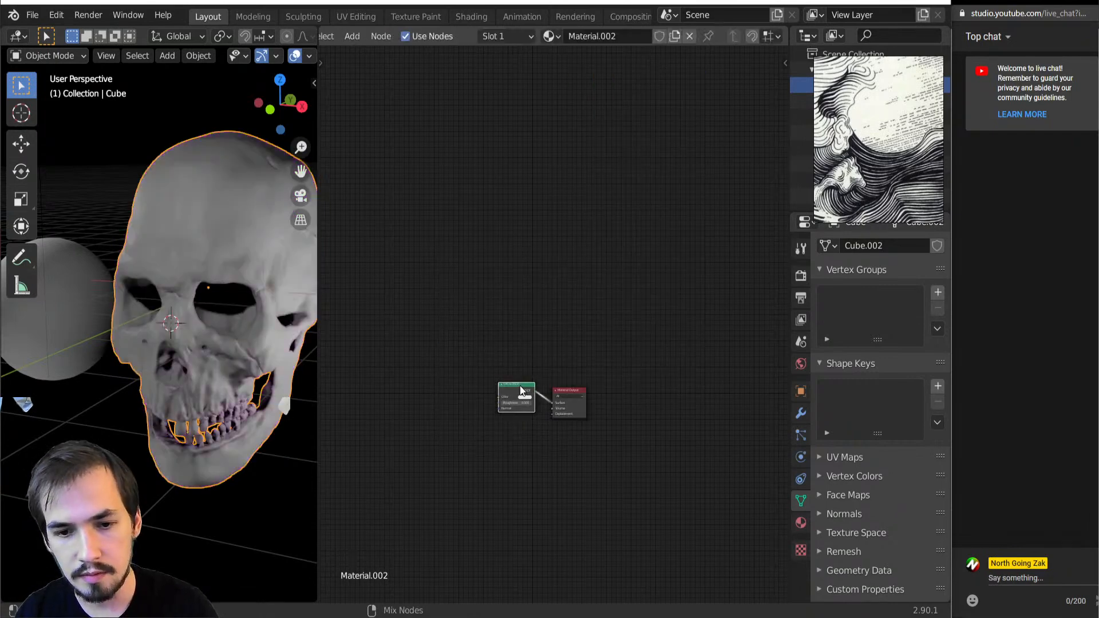
Select the three point lights above and behind the sphere and skull, and delete them
mouse_move(200, 327)
middle_mouse_down()
mouse_move(177, 326)
mouse_move(202, 320)
middle_mouse_up()
scroll(172, 287, "down", 4)
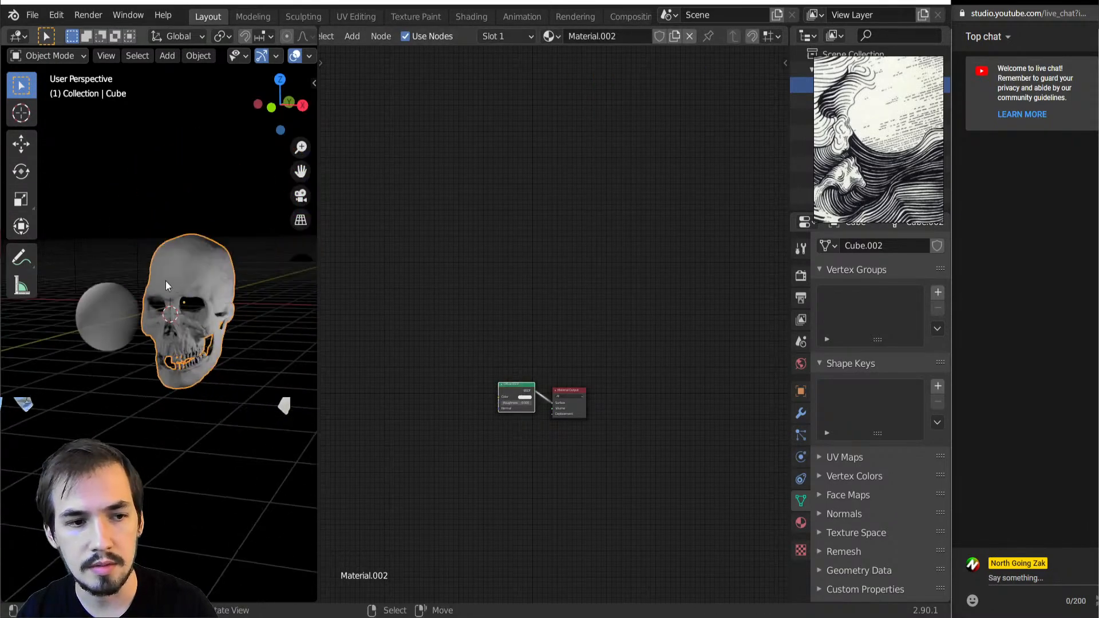
left_click(132, 211)
scroll(131, 234, "down", 1)
key("a")
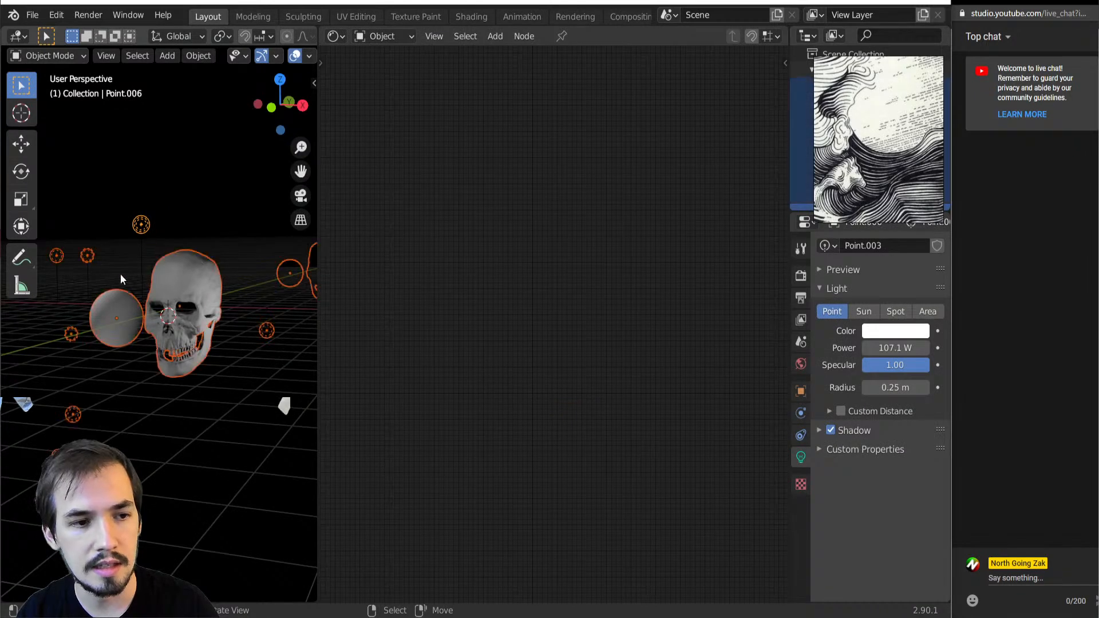
left_click(157, 226)
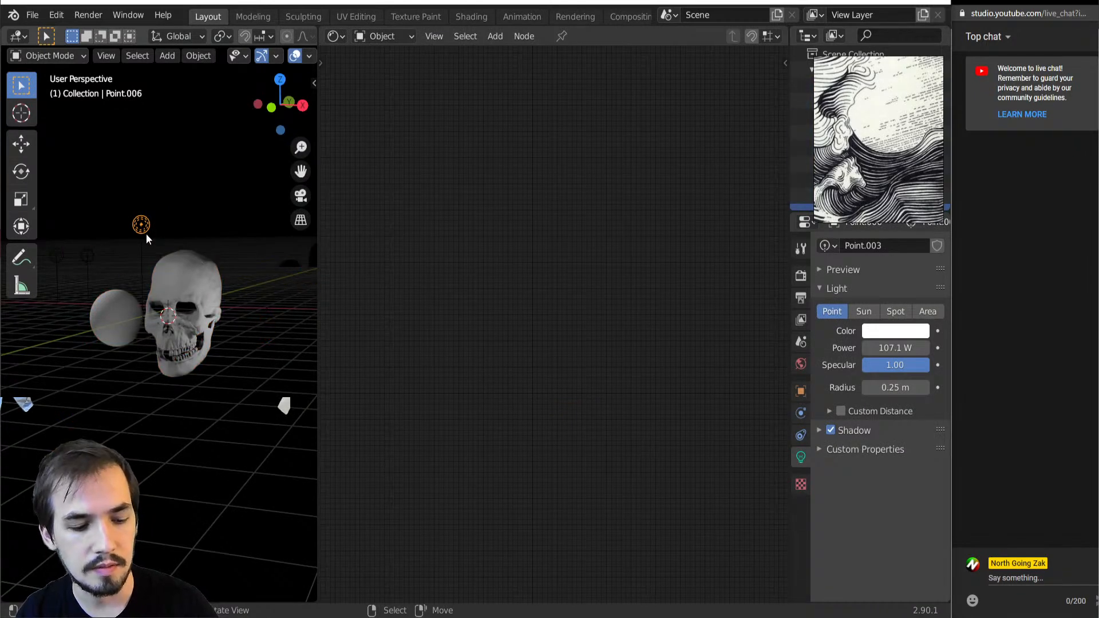
key("shift+l")
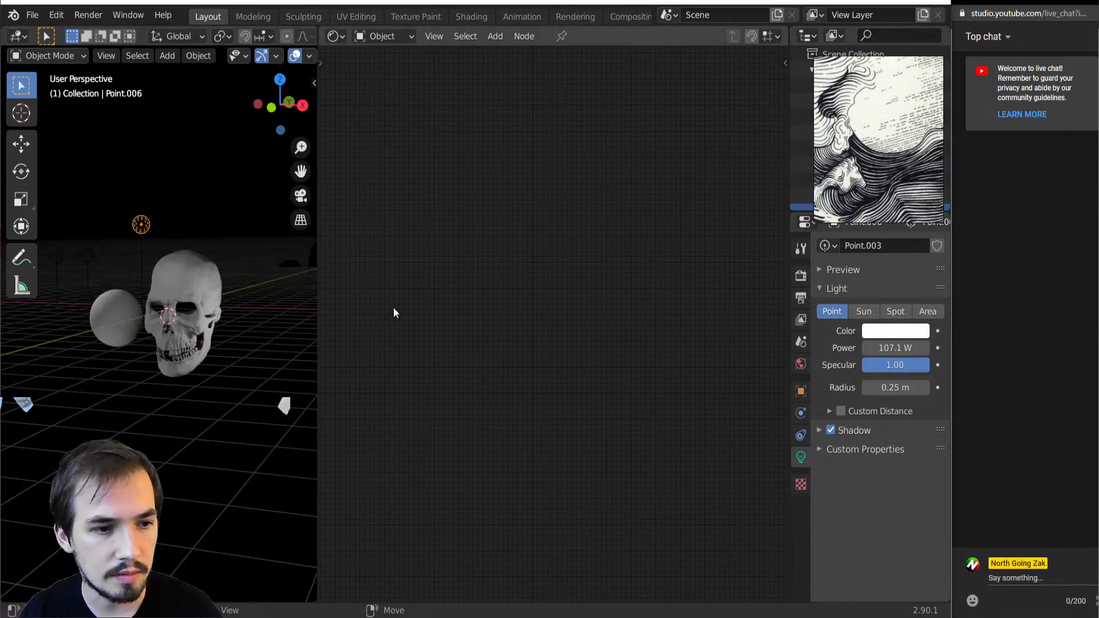
left_click(89, 257, "shift")
left_click(57, 258, "shift")
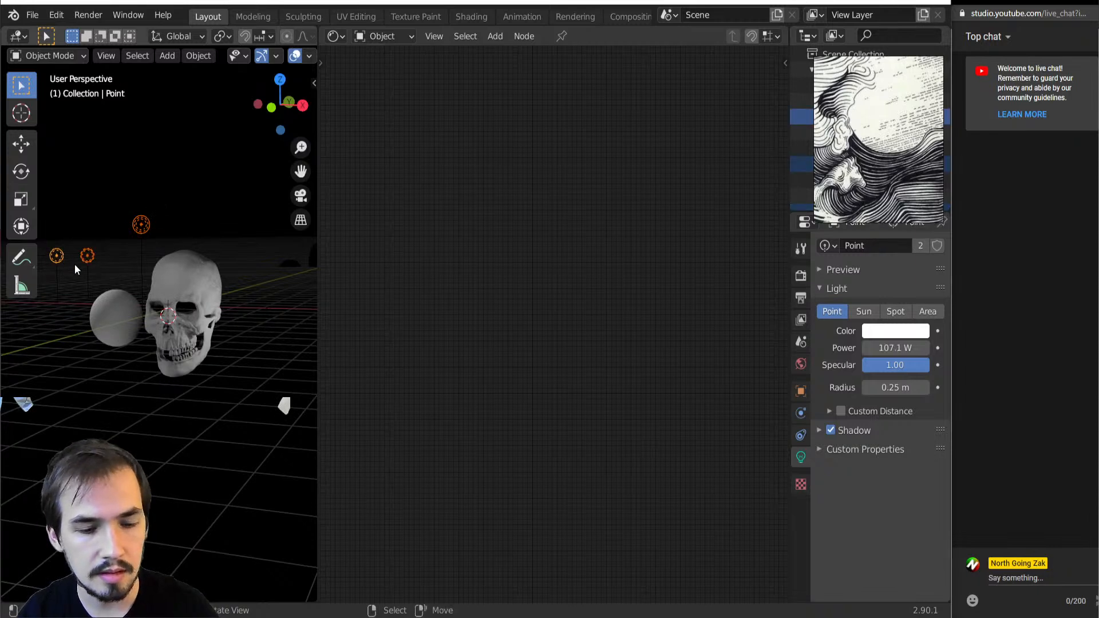
key("Delete")
Select all remaining lights in the scene by grouped type and delete them
scroll(104, 335, "down", 3)
left_click(178, 324)
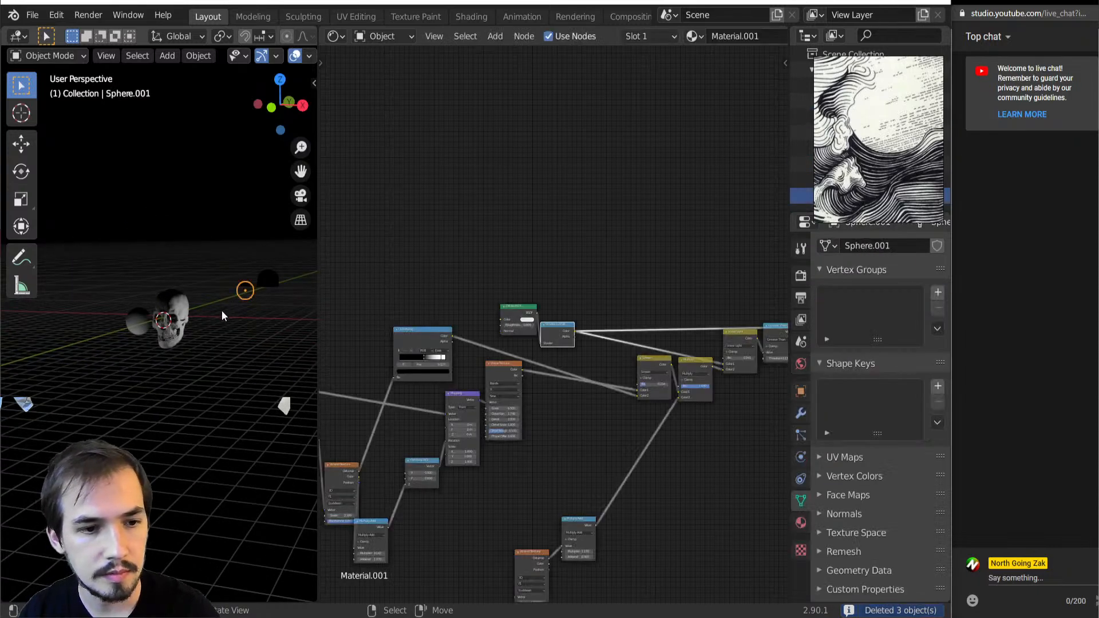
left_click(206, 326)
key("shift+g")
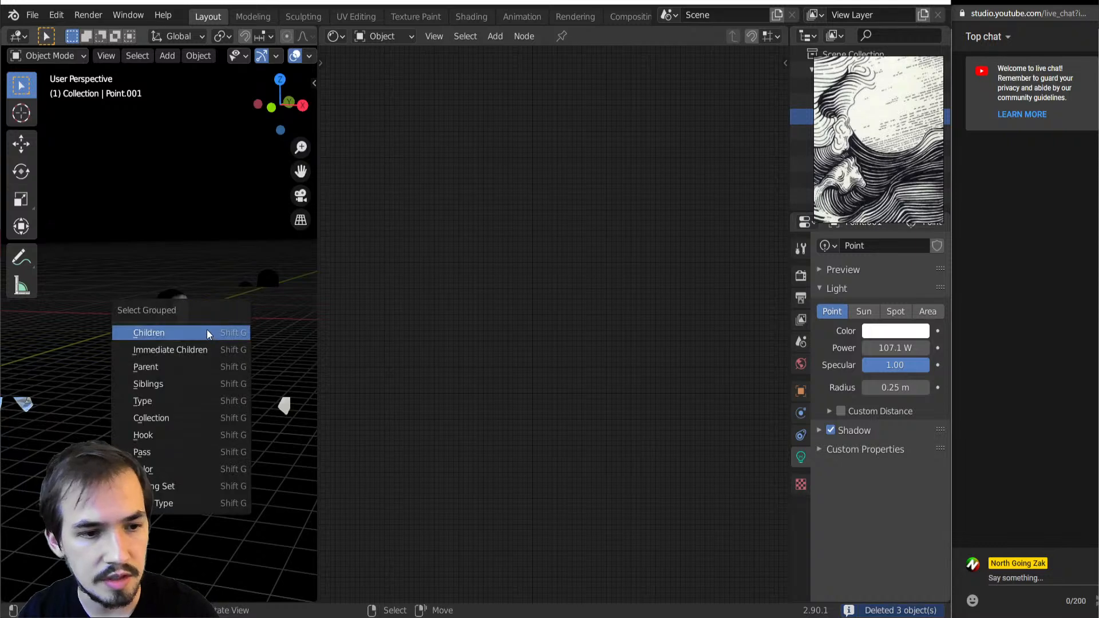
left_click(166, 401)
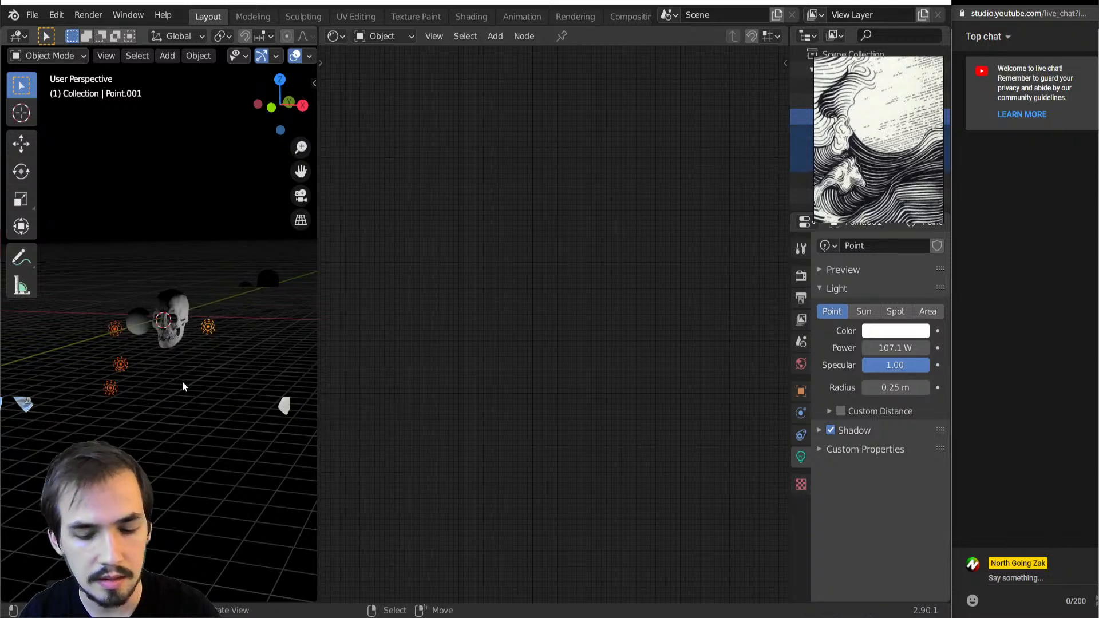
key("Delete")
Place the 3D cursor near the skull, add a point light there and delete it again
scroll(192, 387, "up", 2)
middle_click_drag(195, 291, 183, 318)
right_click(188, 294, "shift")
key("shift+a")
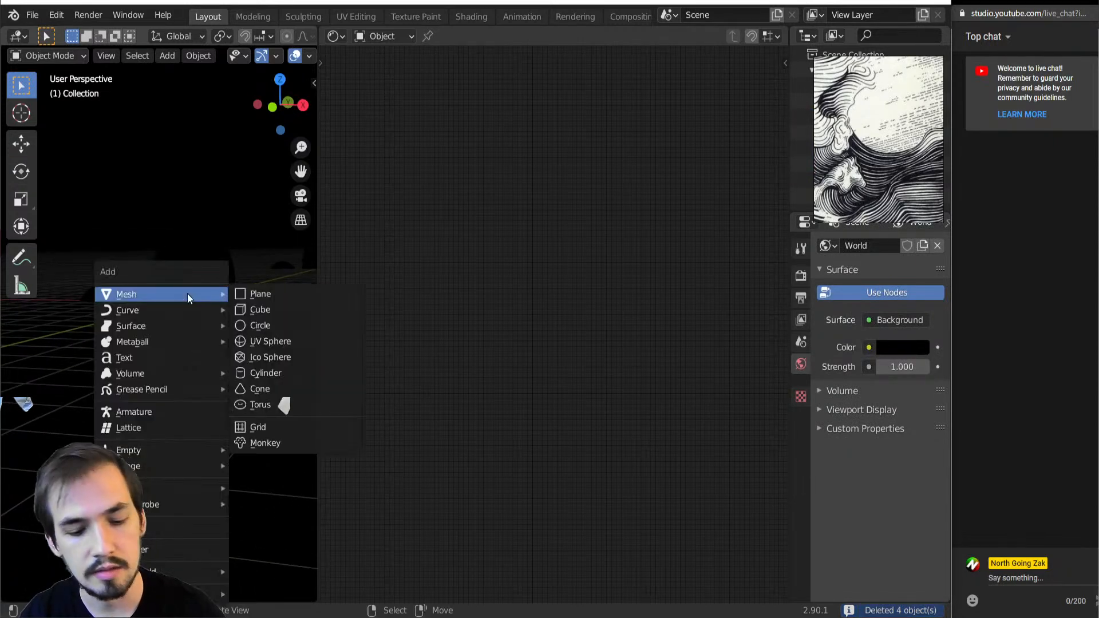
key("h")
key("p")
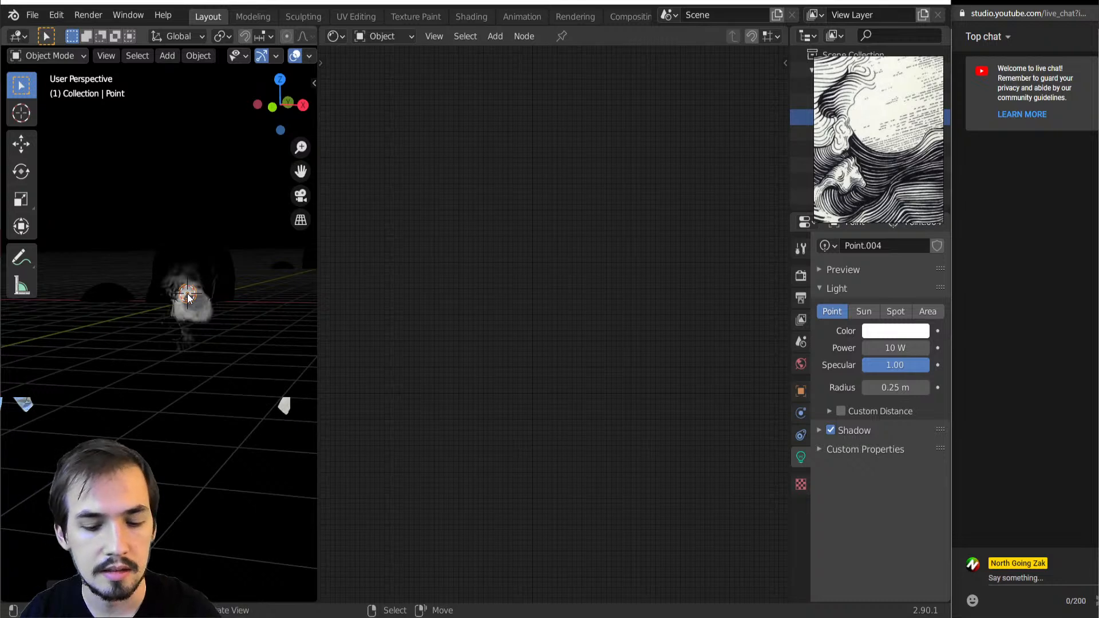
key("Delete")
key("shift+a")
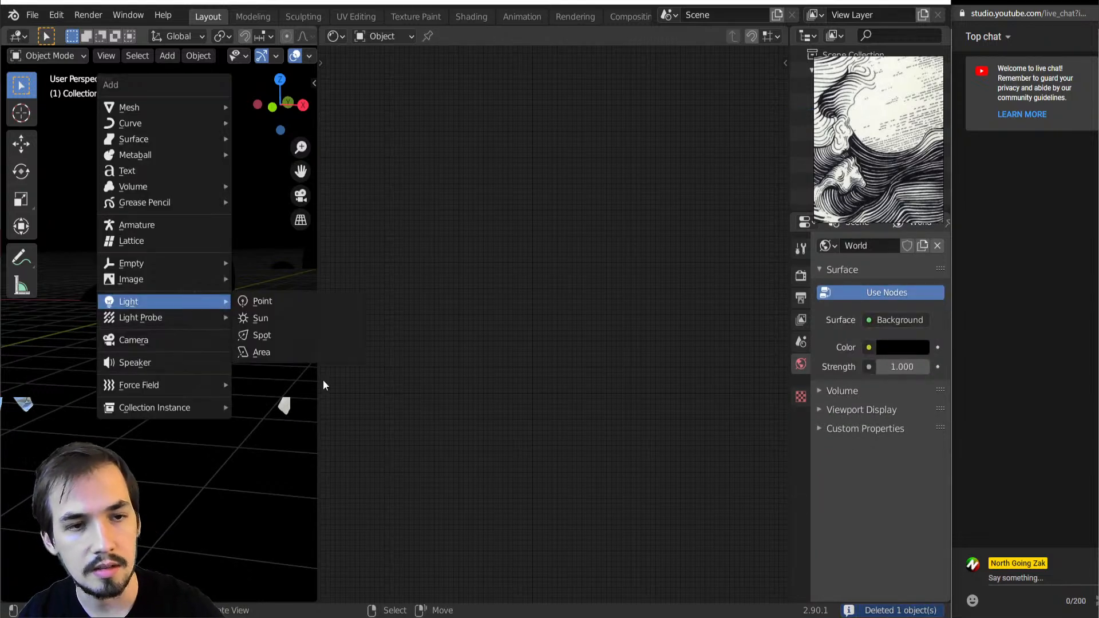
key("Escape")
Enable the System: Screencast Keys add-on in the preferences and open its settings in the 3D viewport
key("n")
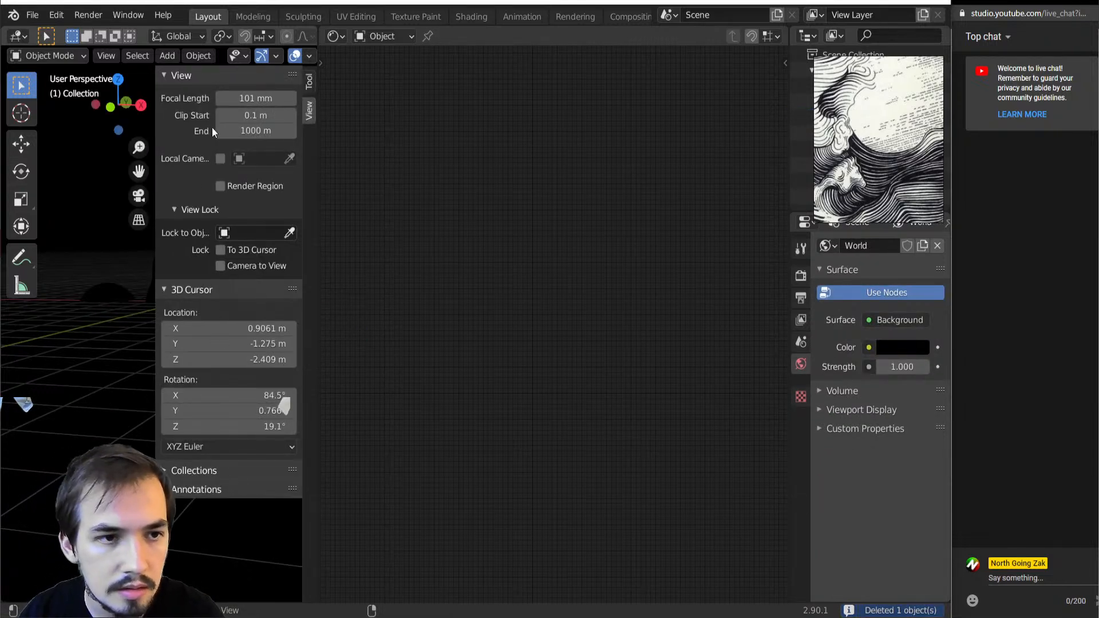
right_click(89, 205, "shift")
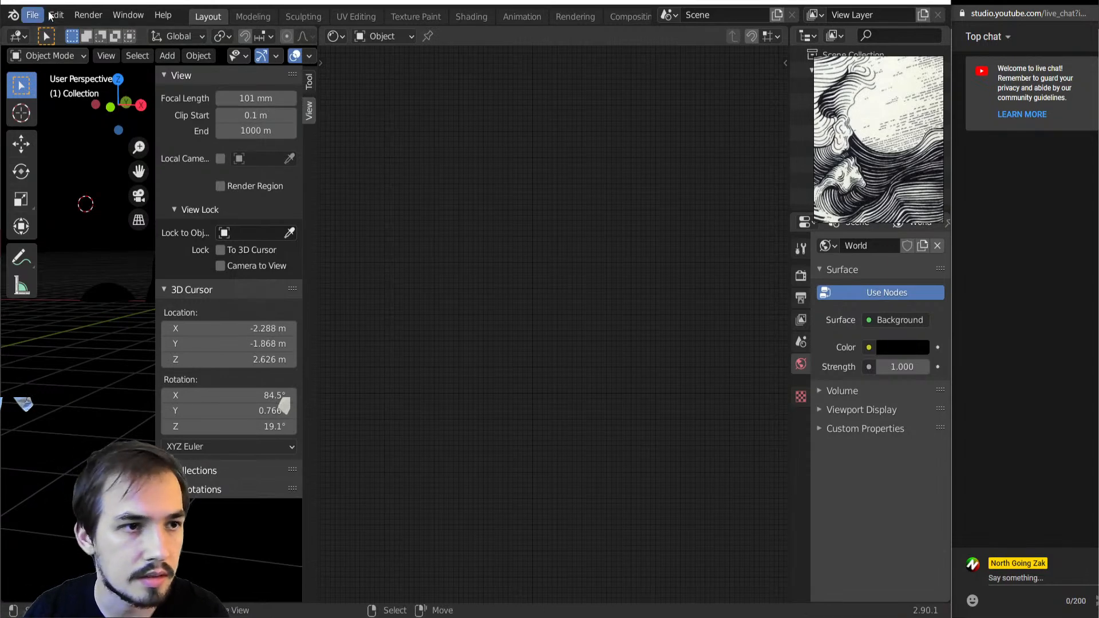
left_click(56, 14)
left_click(92, 238)
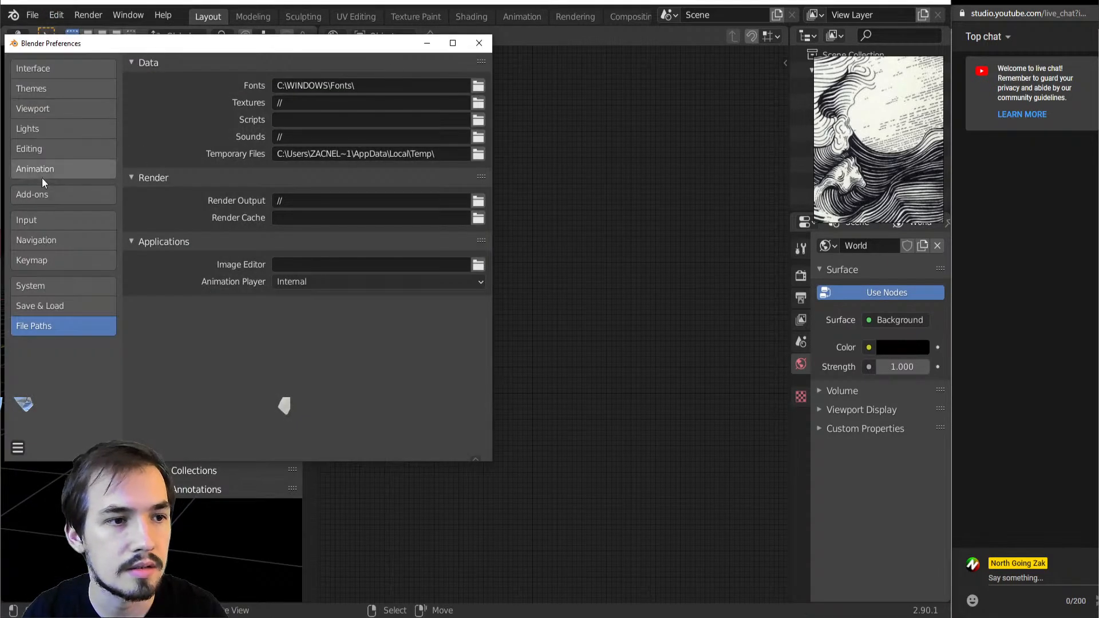
left_click(39, 195)
left_click(406, 86)
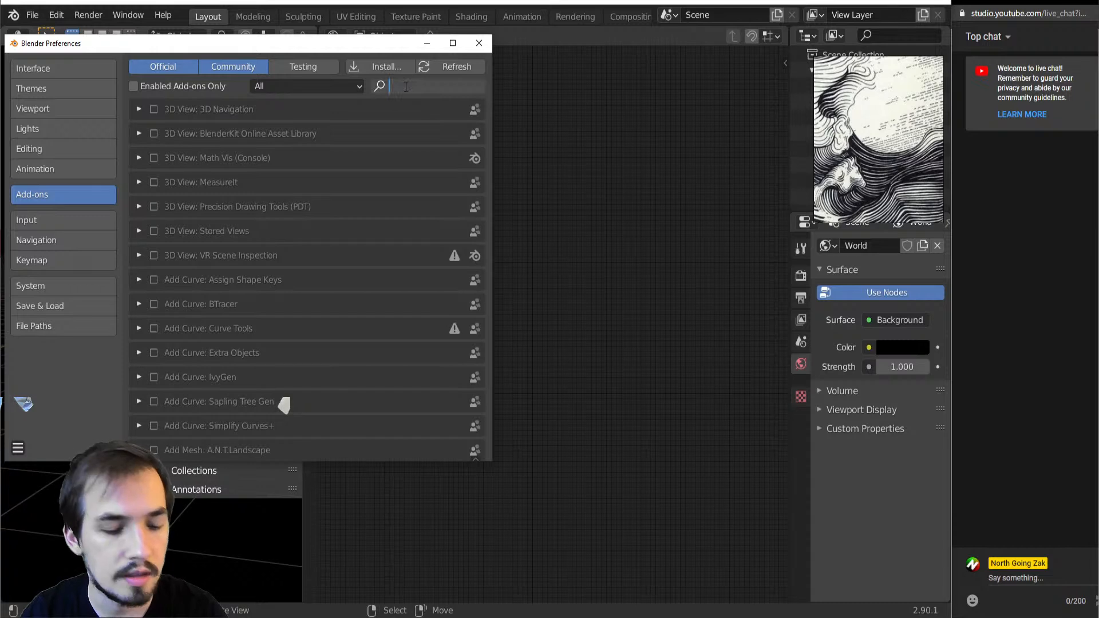
type("scre")
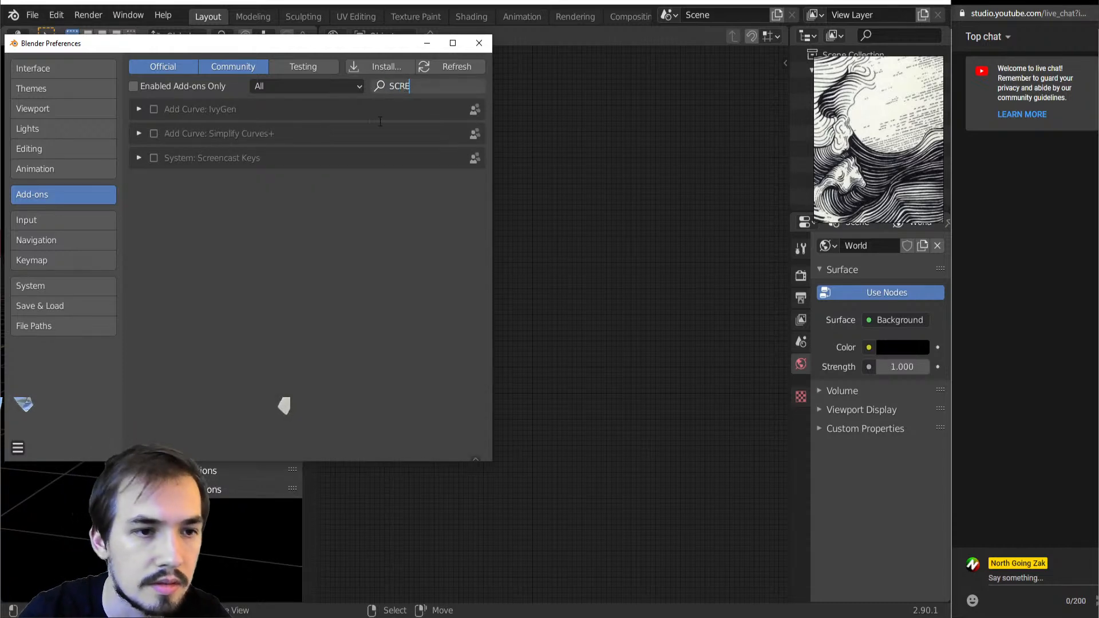
key("Return")
left_click(155, 160)
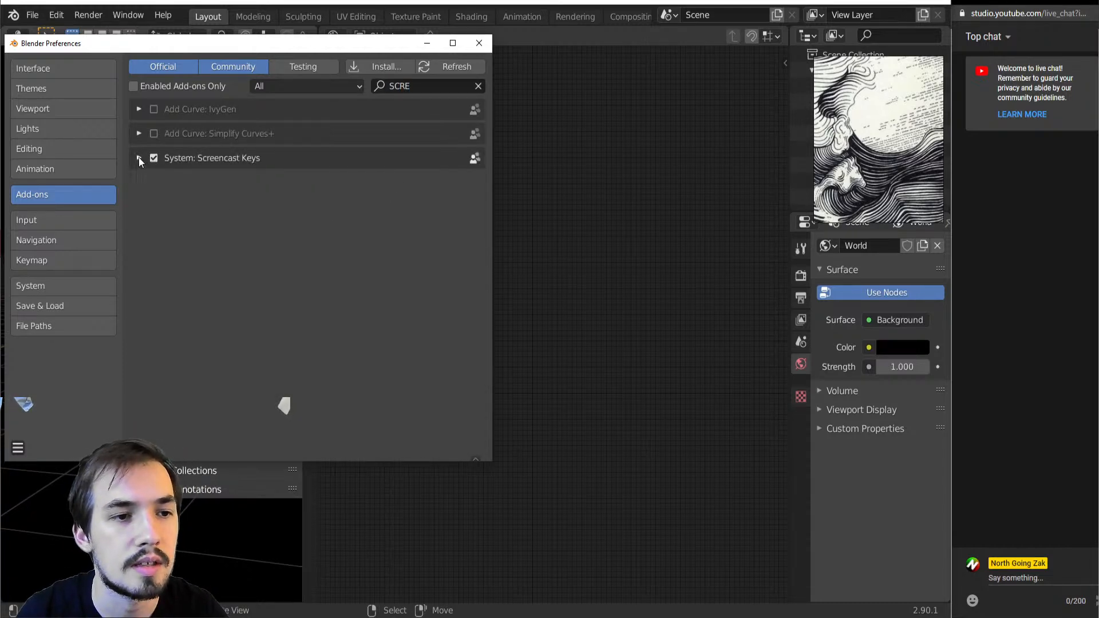
left_click(479, 44)
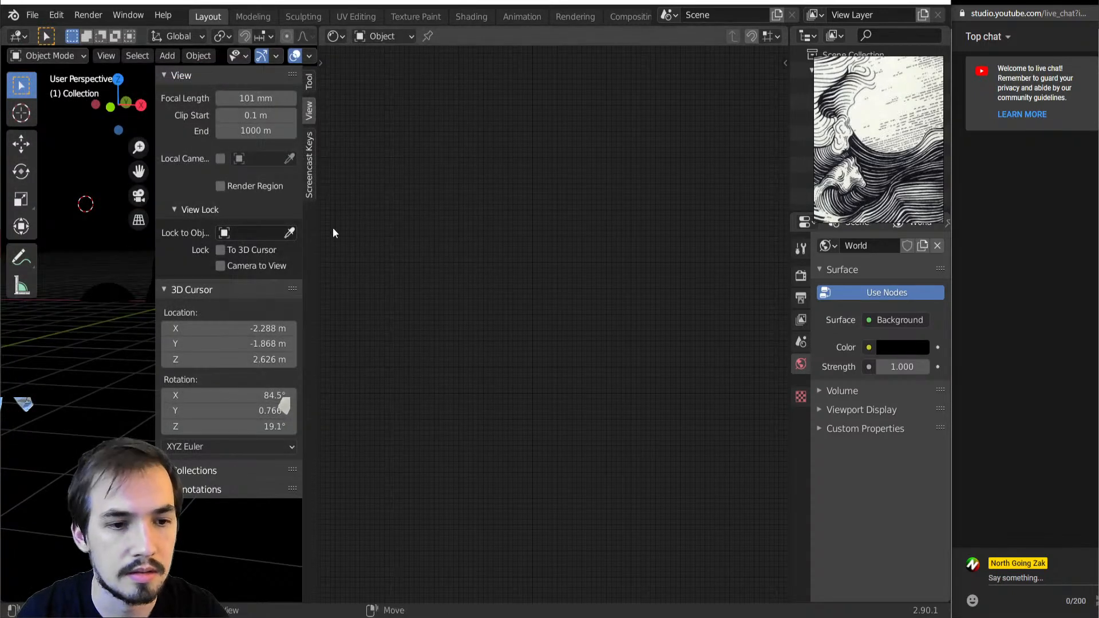
left_click(308, 163)
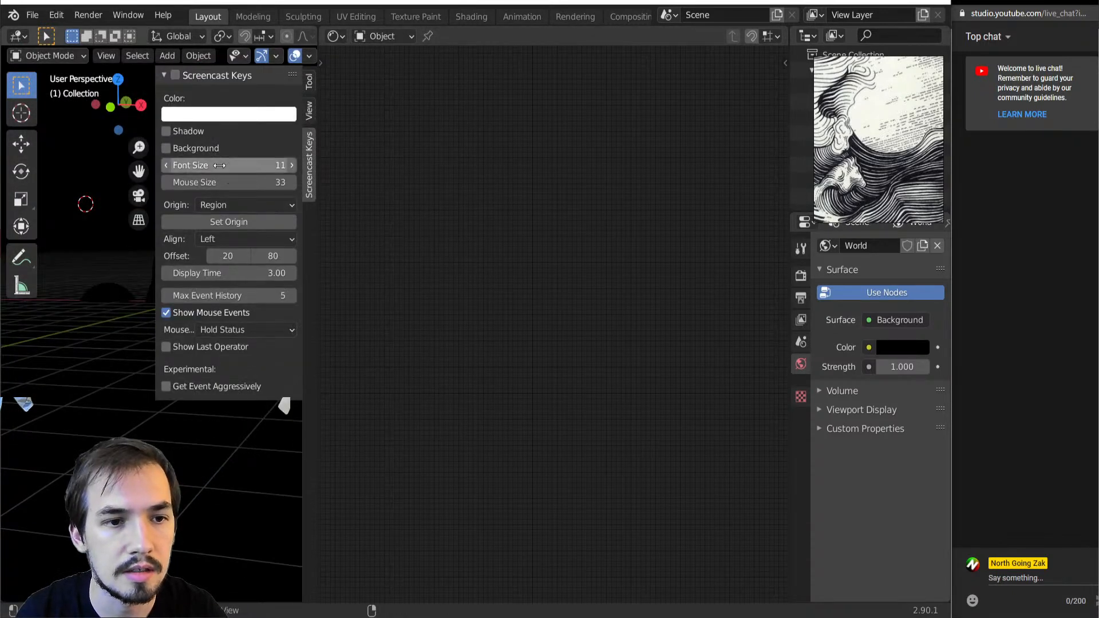
Turn on Screencast Keys with font size 48 and mouse size 144, test the key display and hide the sidebar
middle_click_drag(110, 429, 138, 401)
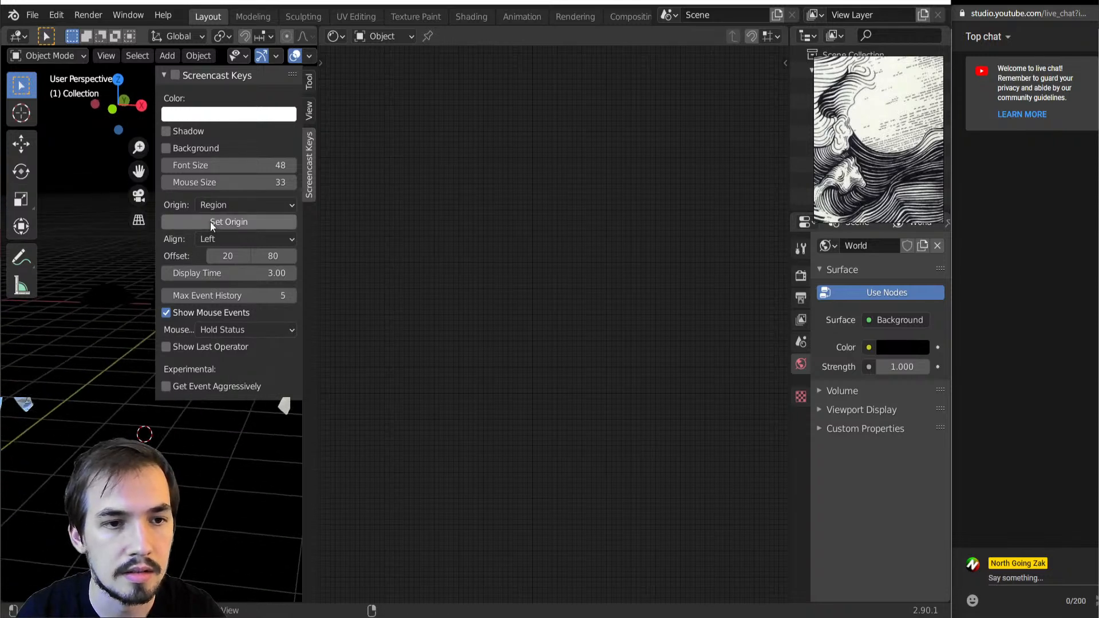
left_click(177, 77)
left_click_drag(213, 182, 276, 182)
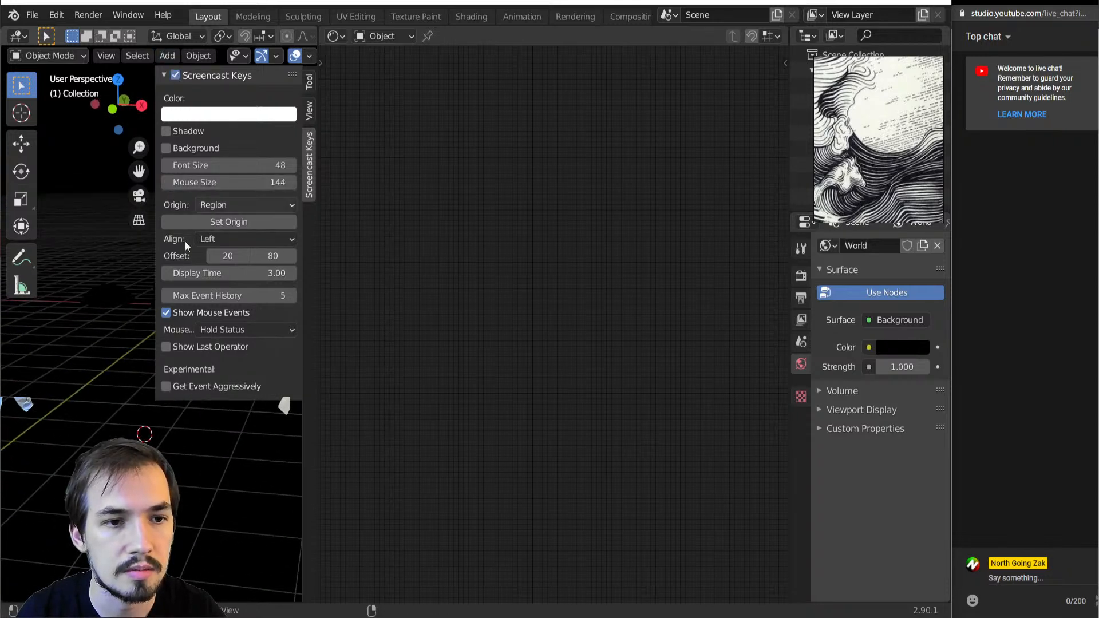
key("g")
key("d")
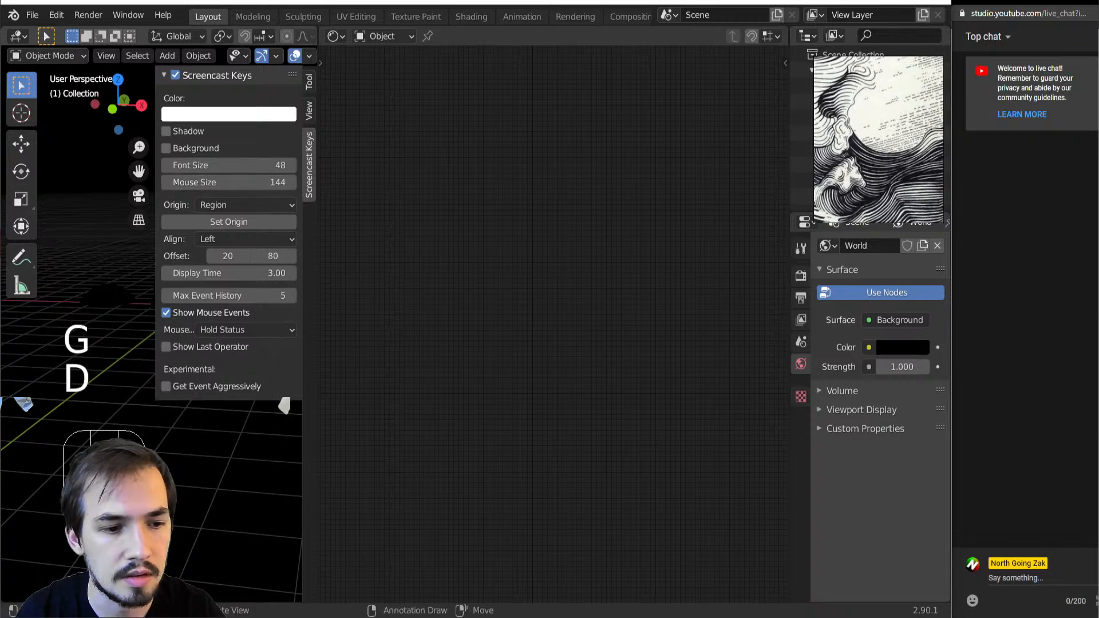
key("n")
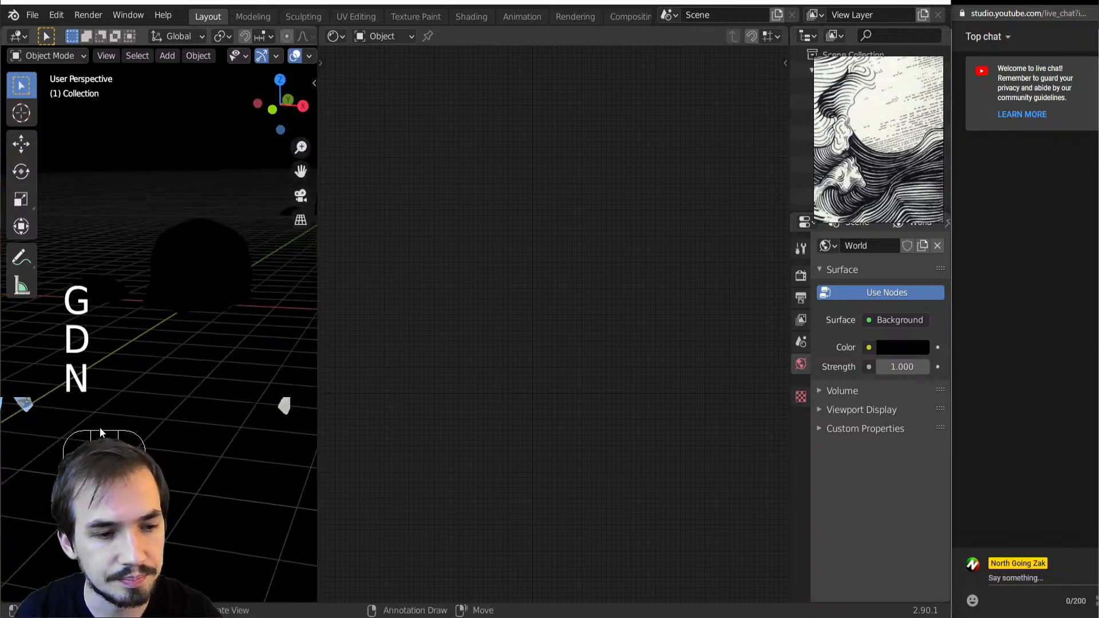
Add a new point light to the scene
left_click(166, 283)
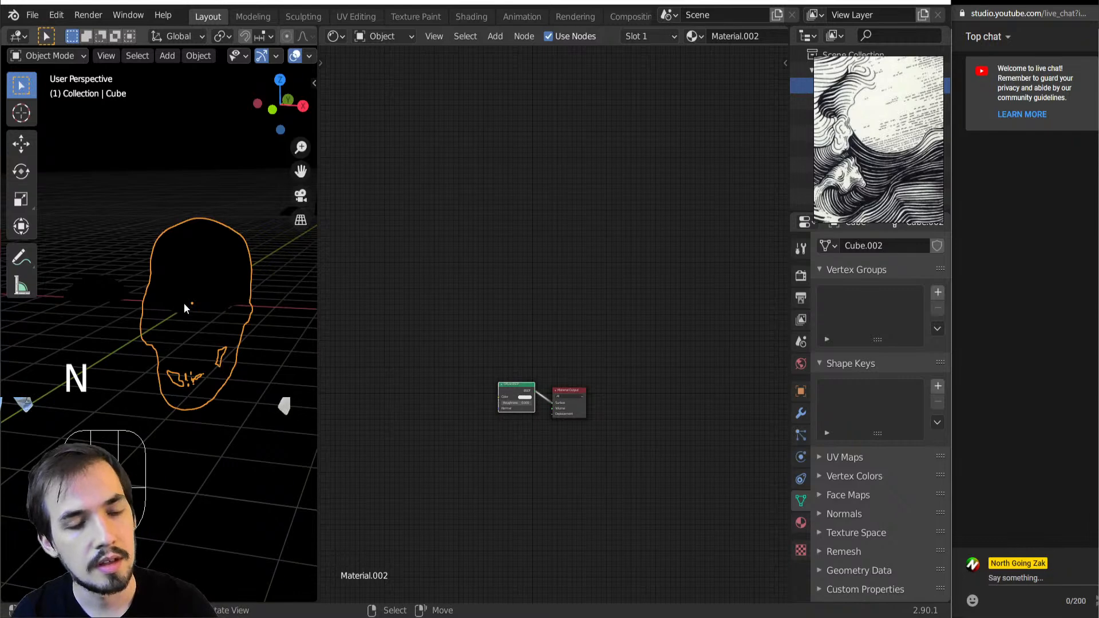
key("shift+a")
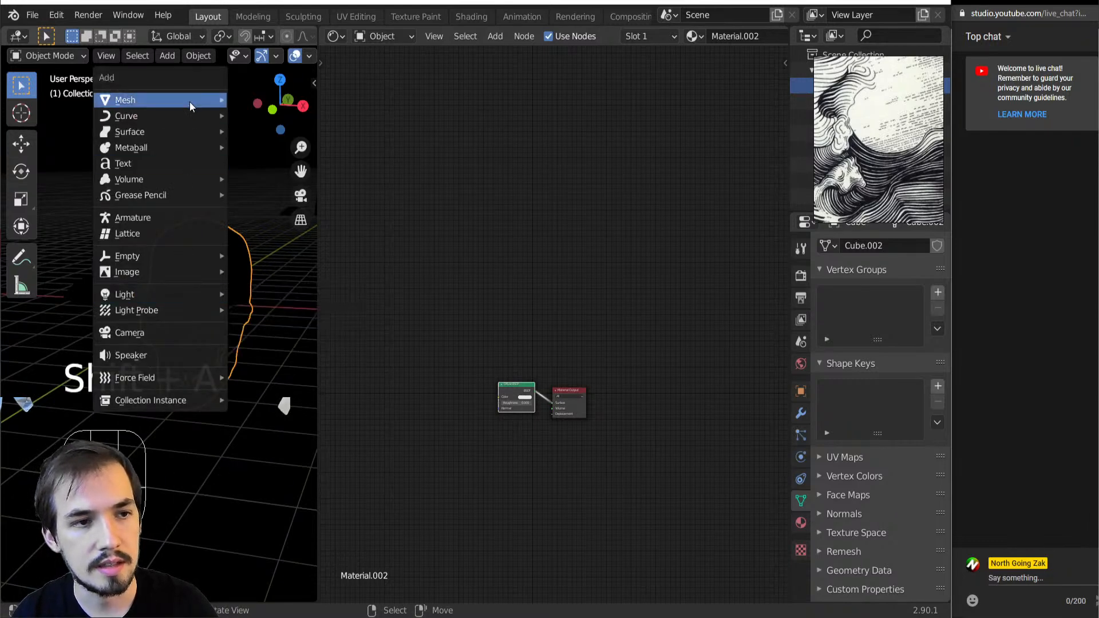
left_click(167, 55)
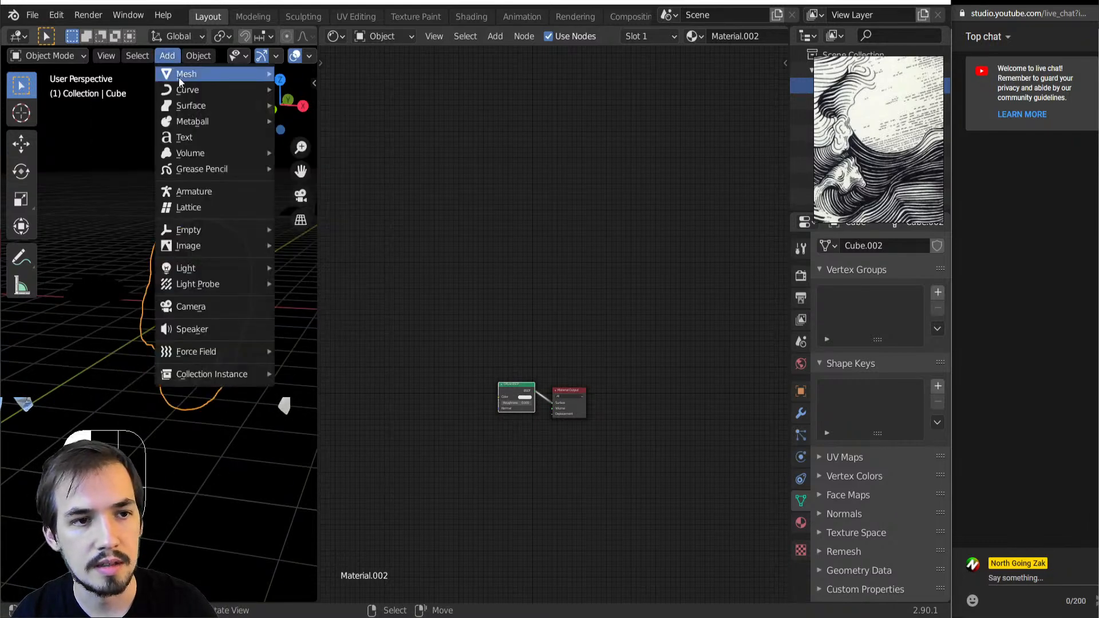
mouse_move(208, 73)
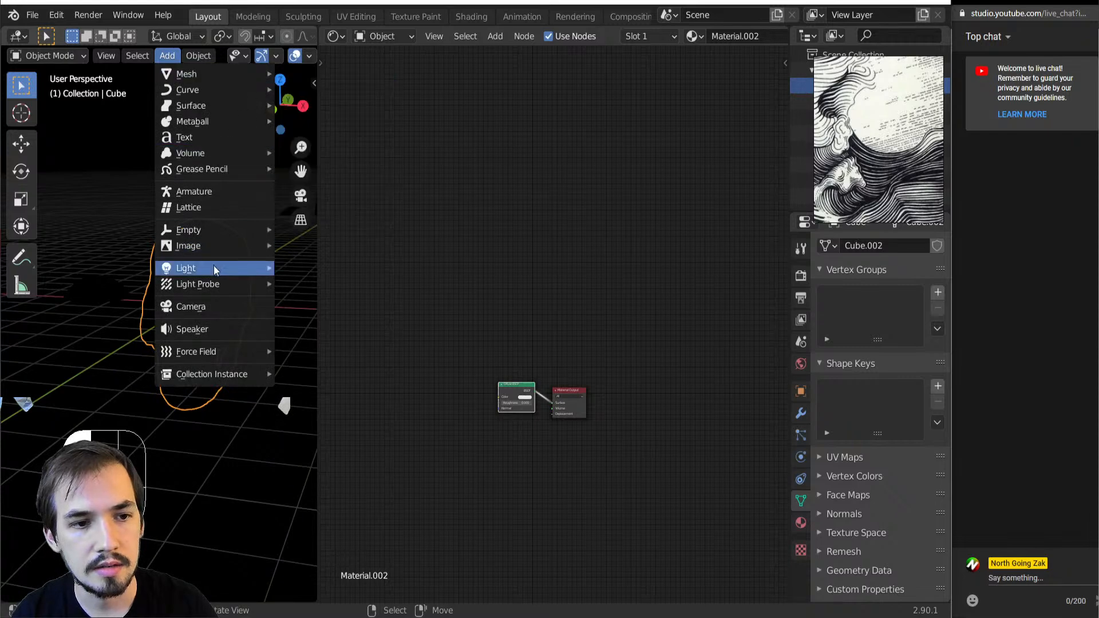
mouse_move(214, 267)
left_click(324, 269)
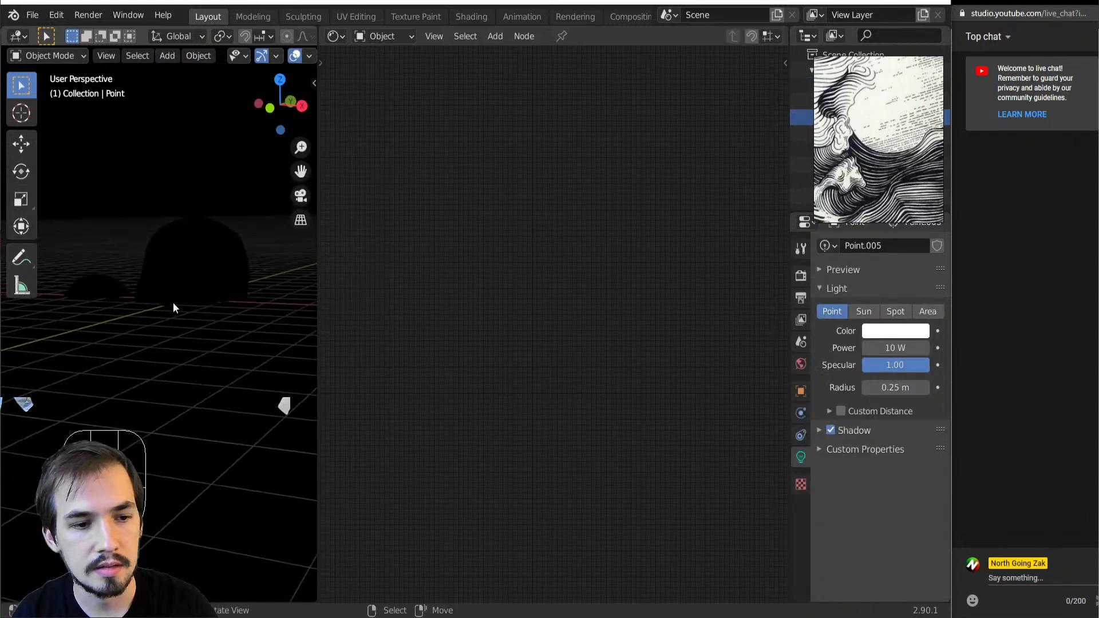
Move the point light from the 3D cursor towards the upper front of the skull, adjusting it from several angles
key("g")
left_click(205, 227)
middle_click_drag(166, 281, 301, 298)
key("g")
left_click(242, 247)
key("g")
left_click(6, 345)
middle_click_drag(161, 406, 46, 338)
key("g")
left_click(103, 352)
Raise the point light's power to 69.1 W and shift it above and in front of the skull
left_click_drag(885, 349, 922, 350)
middle_click_drag(265, 341, 194, 383)
key("g")
left_click(212, 327)
key("g")
left_click(104, 340)
scroll(208, 348, "up", 6)
scroll(193, 320, "down", 5)
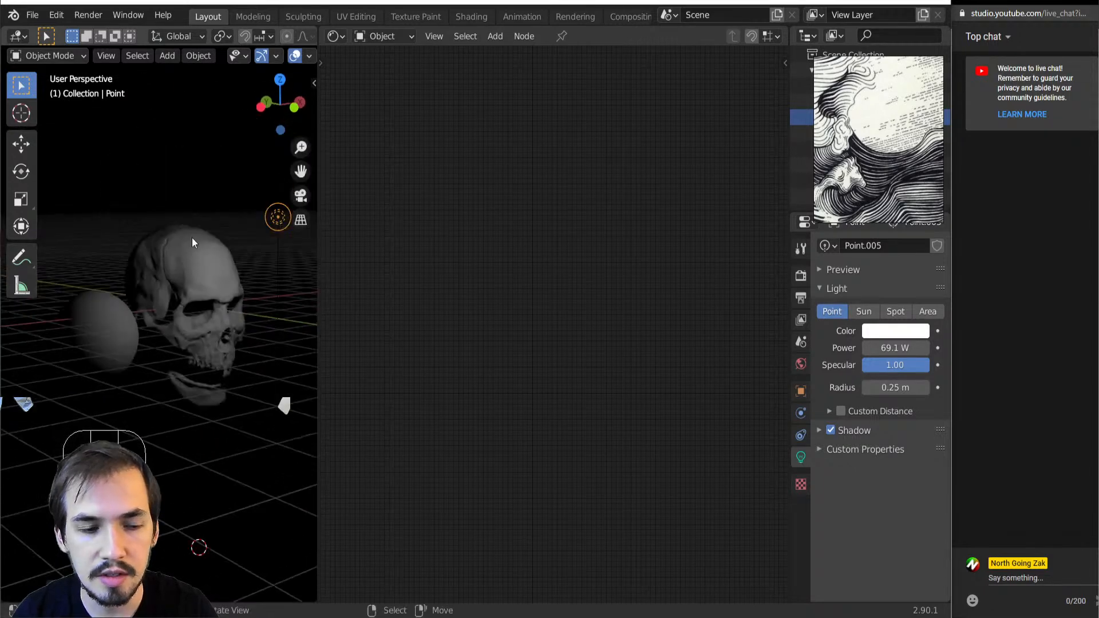
Select the skull and inspect up close how the point light shades it
left_click(195, 284)
scroll(172, 309, "up", 2)
middle_click_drag(166, 319, 202, 320)
scroll(129, 321, "up", 4)
scroll(143, 311, "down", 5)
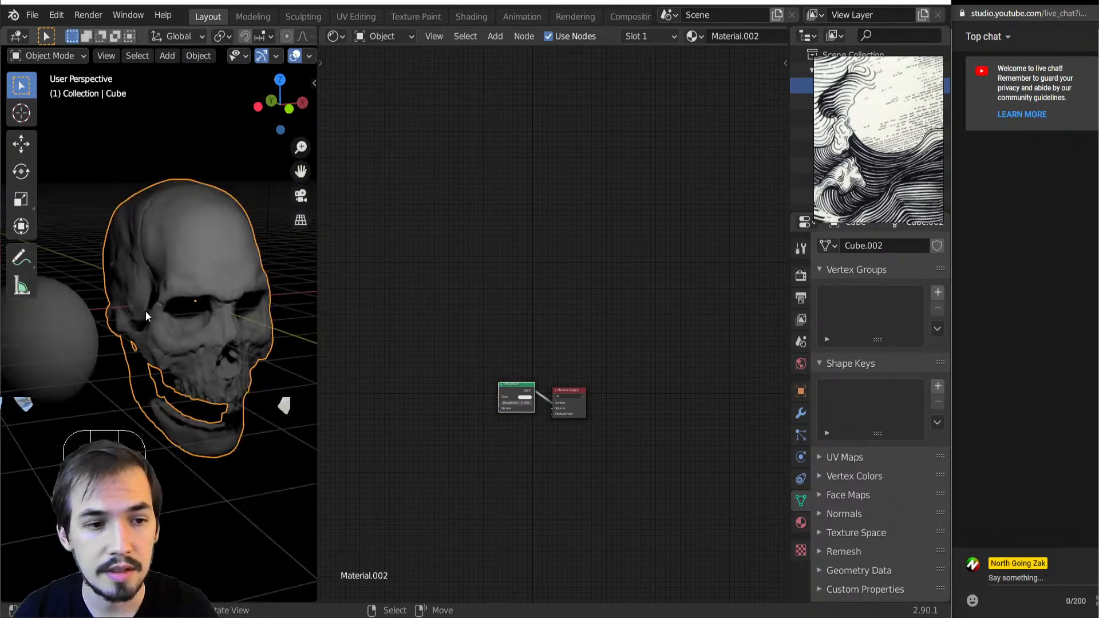
Reselect the point light and reposition it above the skull, slightly off to one side
left_click(198, 252)
middle_click_drag(244, 293, 213, 303)
key("g")
key("y")
right_click(211, 298)
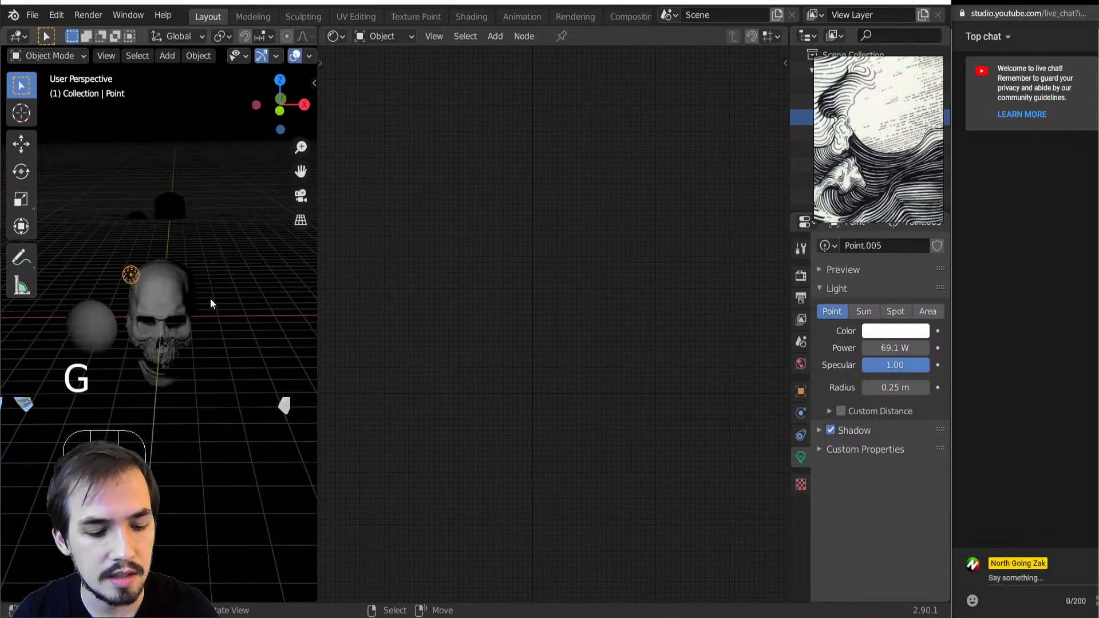
key("g")
left_click(169, 271)
mouse_move(169, 272)
middle_mouse_down()
mouse_move(208, 283)
mouse_move(162, 270)
mouse_move(171, 268)
middle_mouse_up()
key("g")
left_click(270, 268)
middle_click_drag(255, 284, 222, 283)
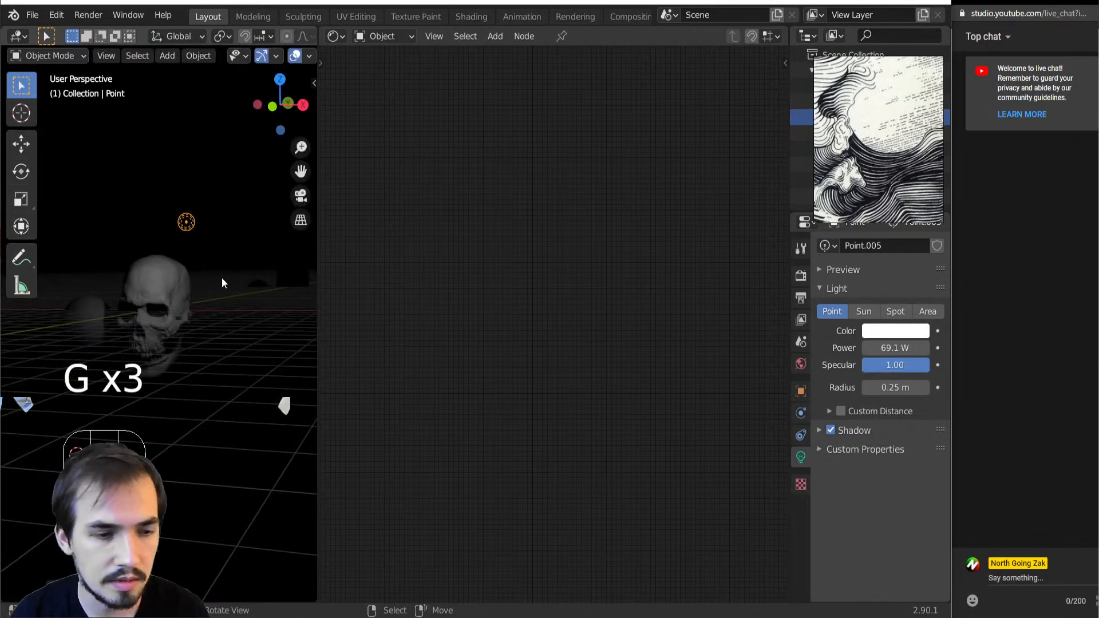
Select the skull and bring its Diffuse BSDF and Material Output nodes into close view
left_click(170, 275)
scroll(93, 330, "up", 3)
middle_click_drag(111, 342, 140, 342)
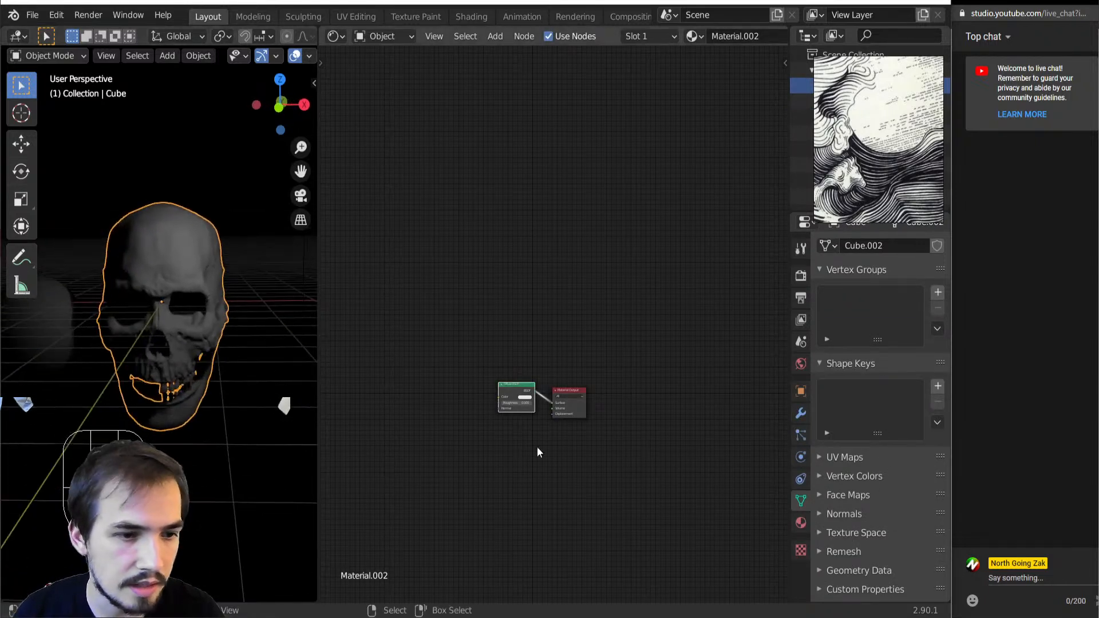
scroll(460, 440, "up", 5)
middle_click_drag(430, 435, 516, 326)
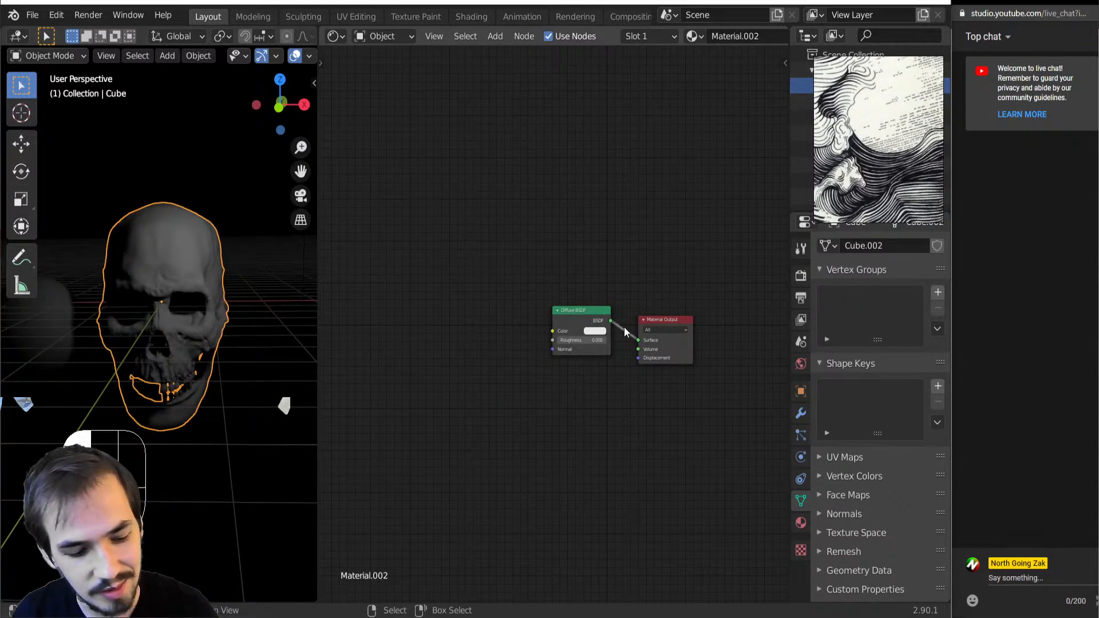
key("shift+a")
mouse_move(610, 449)
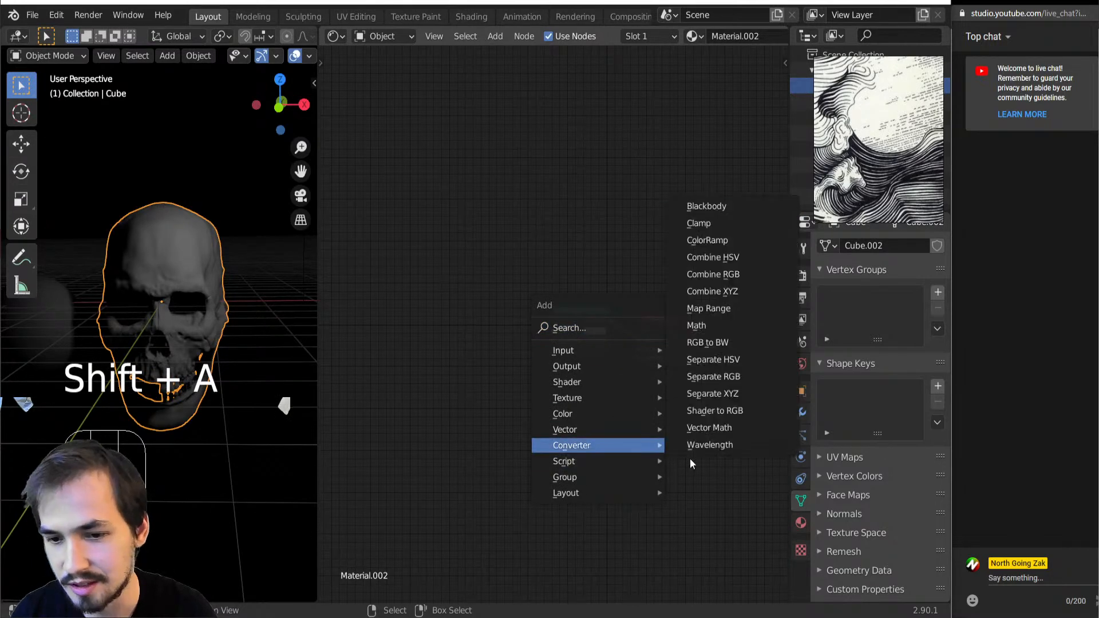
left_click(708, 342)
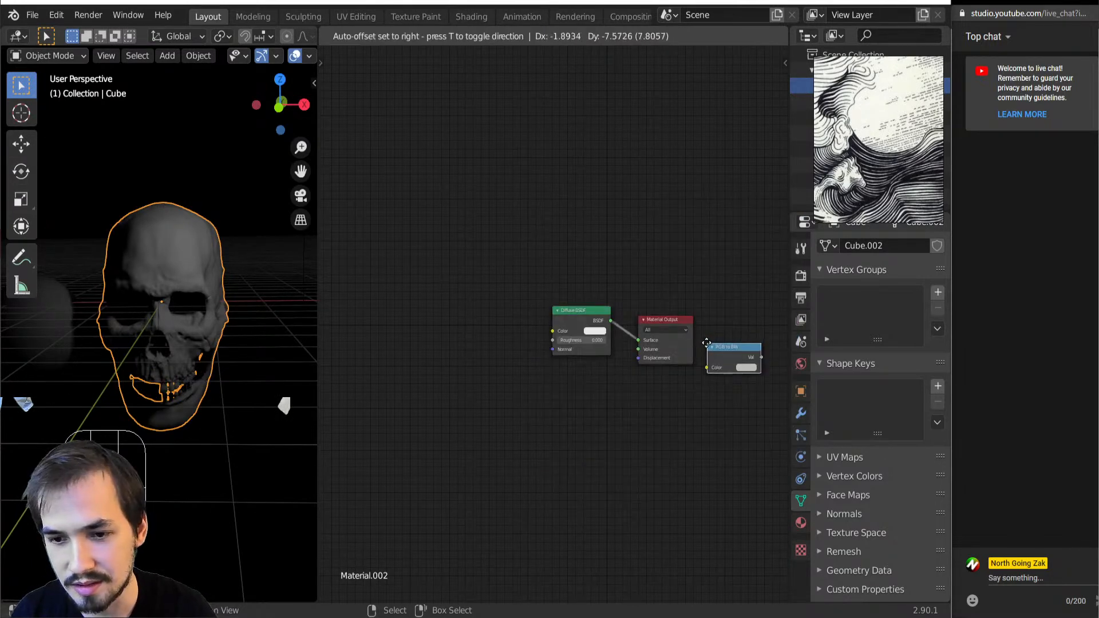
left_click(707, 342)
Insert a Shader to RGB node between the Diffuse BSDF and the Material Output
key("shift+a")
mouse_move(699, 341)
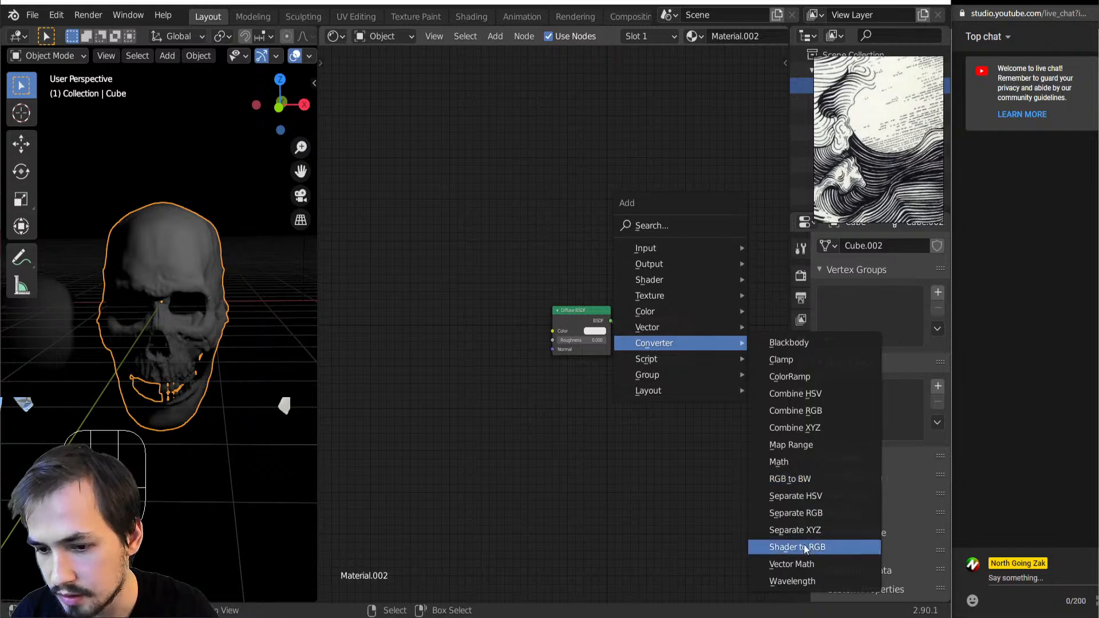
left_click(784, 551)
left_click(736, 534)
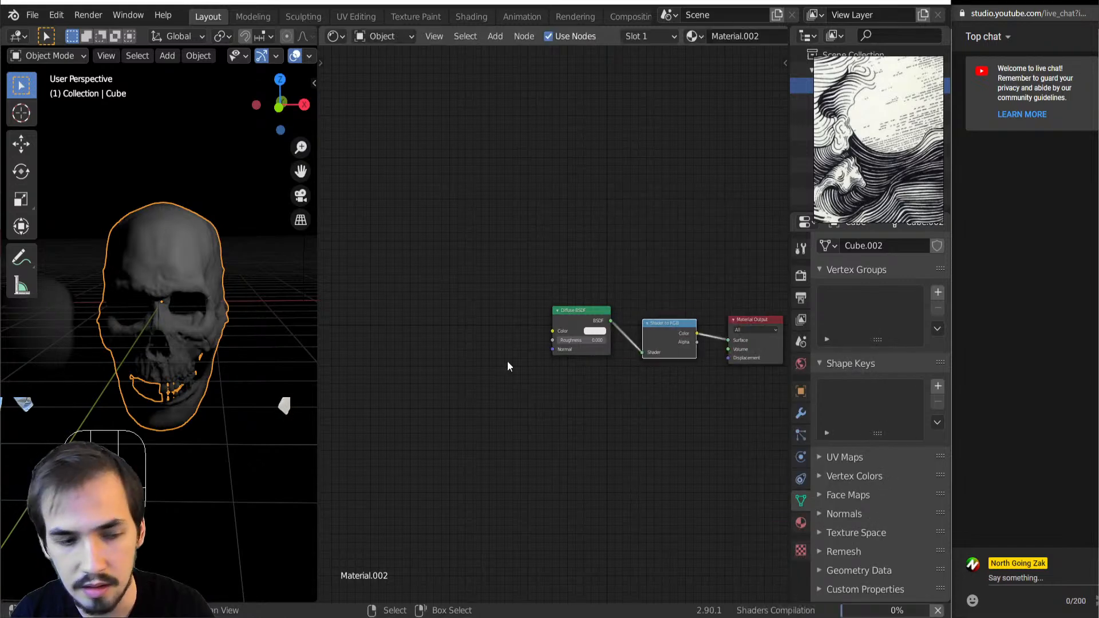
Try a ColorRamp after Shader to RGB with its stops pulled close together, the black one at 0.032, and delete it
scroll(685, 365, "up", 3)
middle_click_drag(684, 365, 590, 366)
key("shift+a")
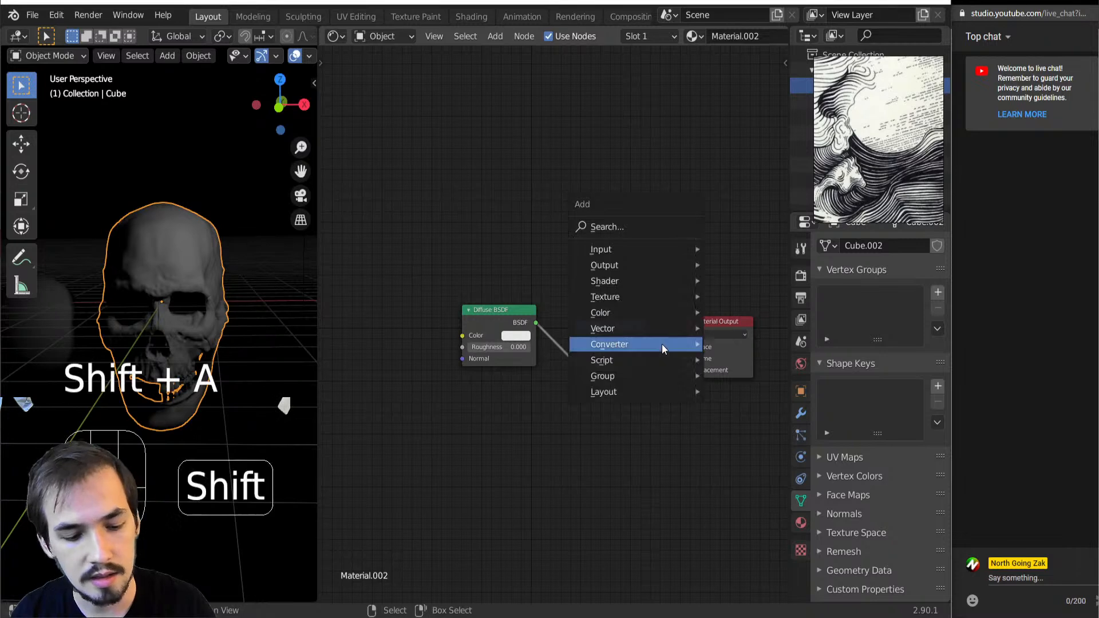
mouse_move(663, 346)
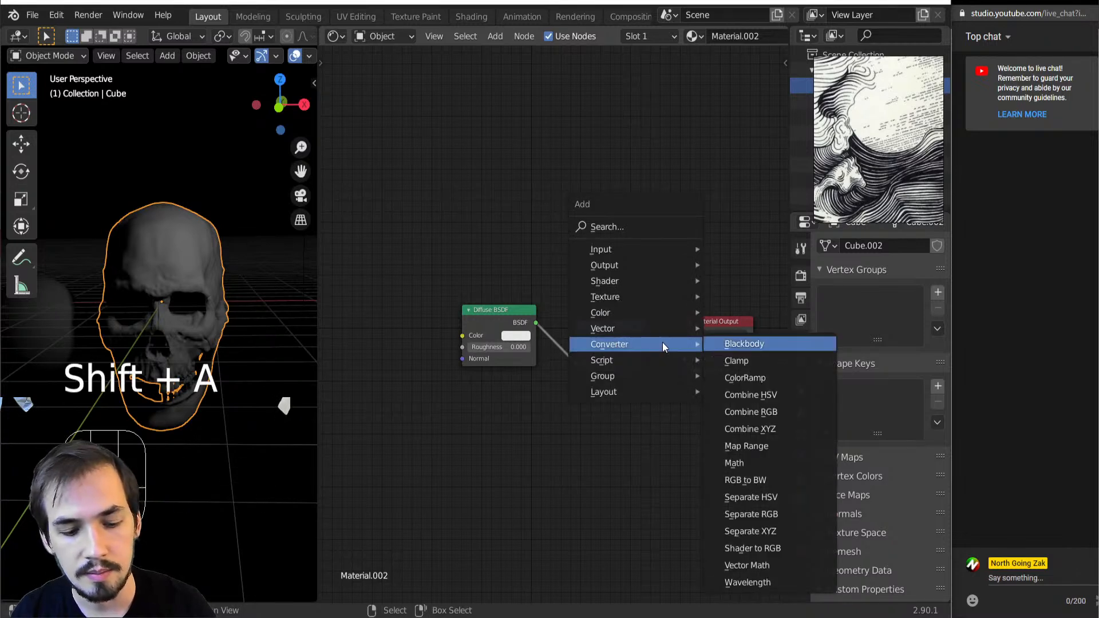
left_click(745, 378)
left_click(684, 367)
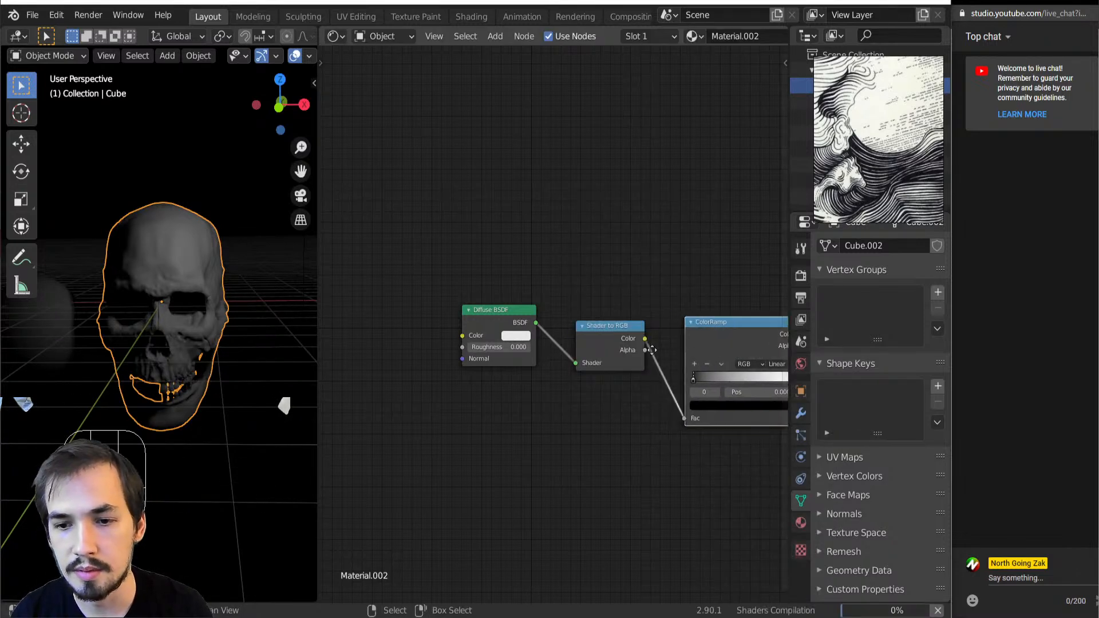
middle_click_drag(678, 352, 602, 350)
left_click_drag(710, 373, 620, 376)
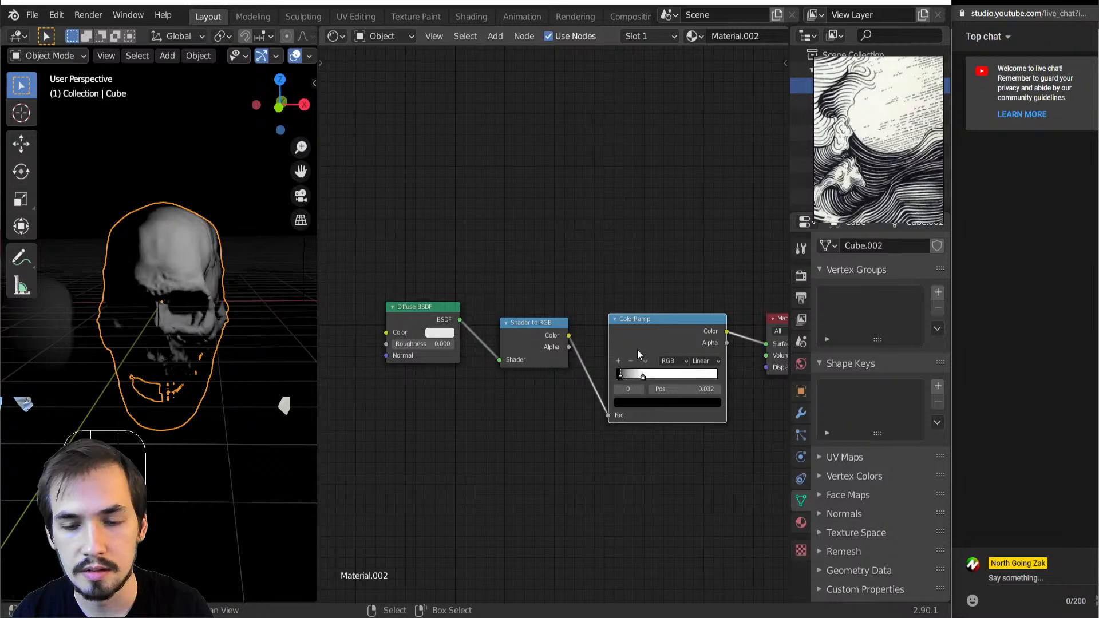
key("Delete")
Preview the Shader to RGB output and insert a Math node after it, set to Greater Than with a threshold of 0.020
left_click(535, 349, "ctrl+shift")
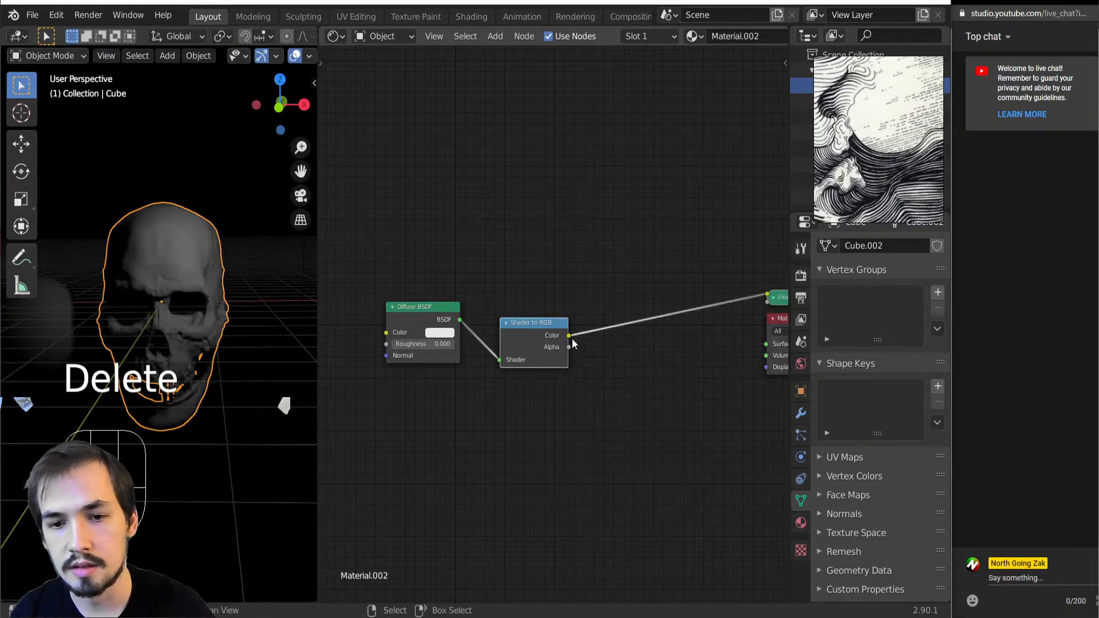
key("shift+a")
mouse_move(582, 330)
left_click(655, 361)
left_click(608, 294)
left_click(647, 328)
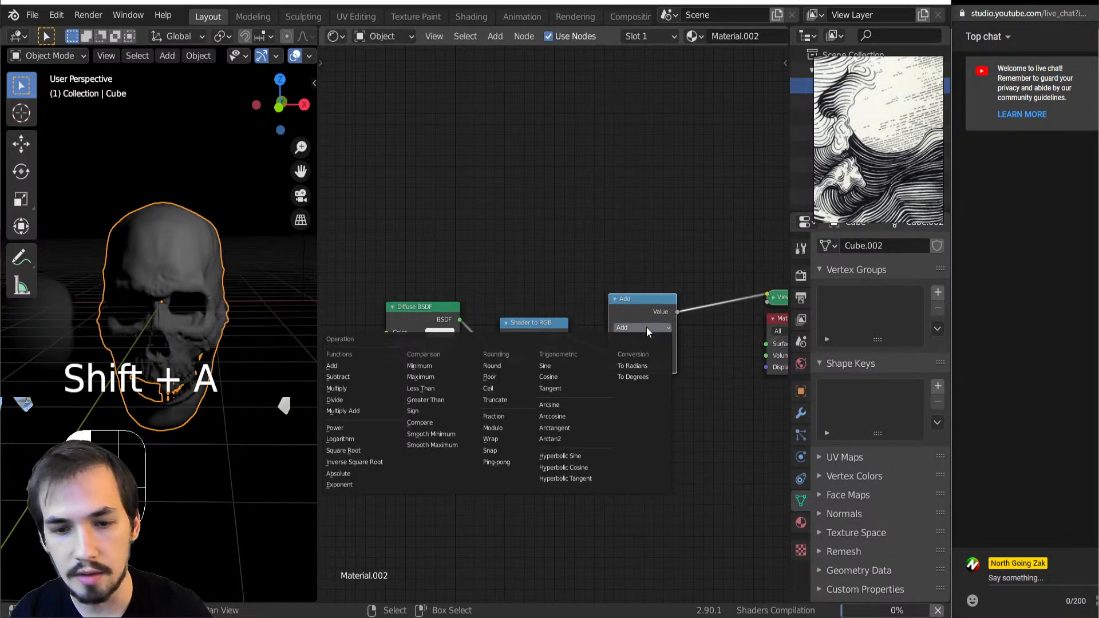
key("g")
left_click_drag(643, 364, 607, 364, "shift")
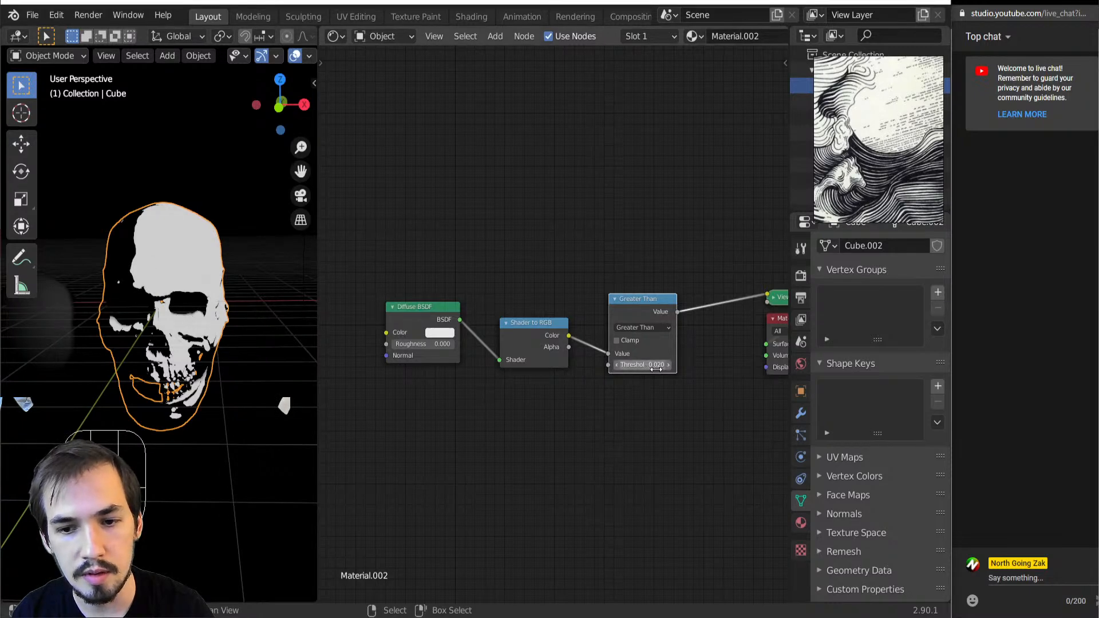
Enlarge the floating reference board over the node editor and bring the engraving images into view
mouse_move(246, 344)
middle_mouse_down()
mouse_move(280, 342)
mouse_move(242, 339)
mouse_move(236, 360)
middle_mouse_up()
scroll(596, 385, "down", 3)
scroll(894, 162, "down", 5)
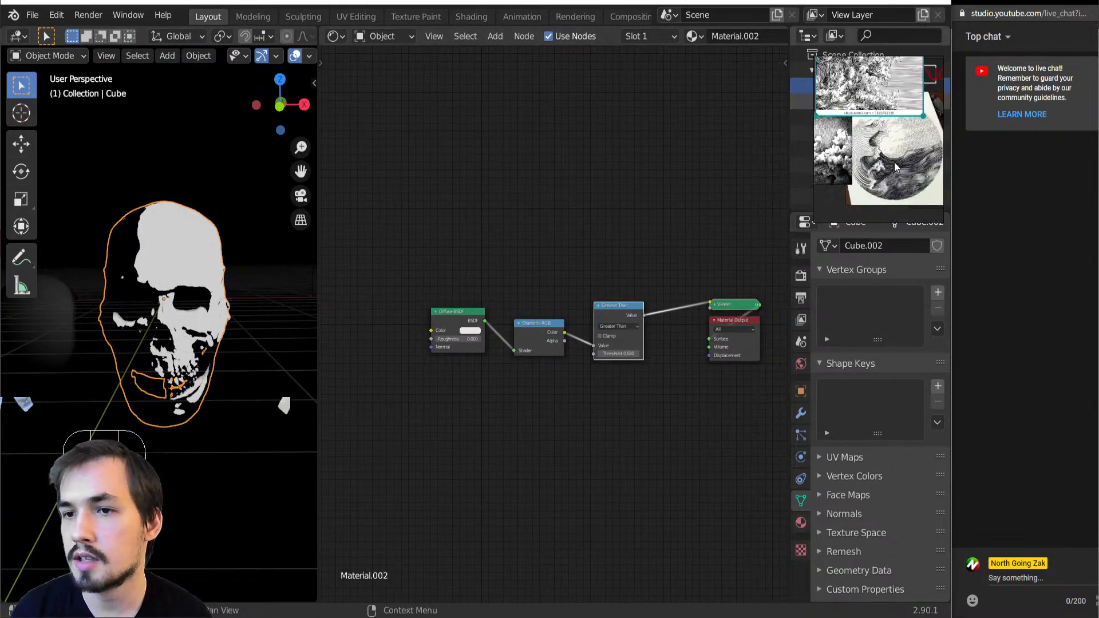
middle_click_drag(845, 163, 860, 208)
left_click_drag(815, 222, 720, 377)
scroll(779, 250, "up", 5)
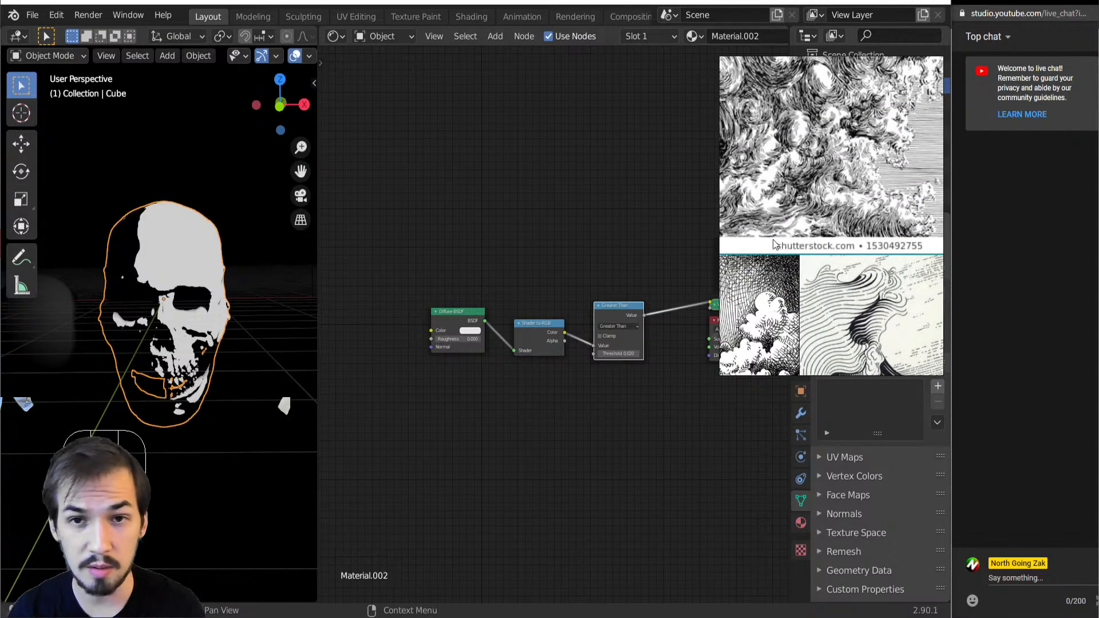
Examine the cross-hatching and line density in the cloud engraving on the reference board
scroll(774, 234, "down", 1)
middle_click_drag(766, 287, 788, 250)
scroll(765, 248, "up", 1)
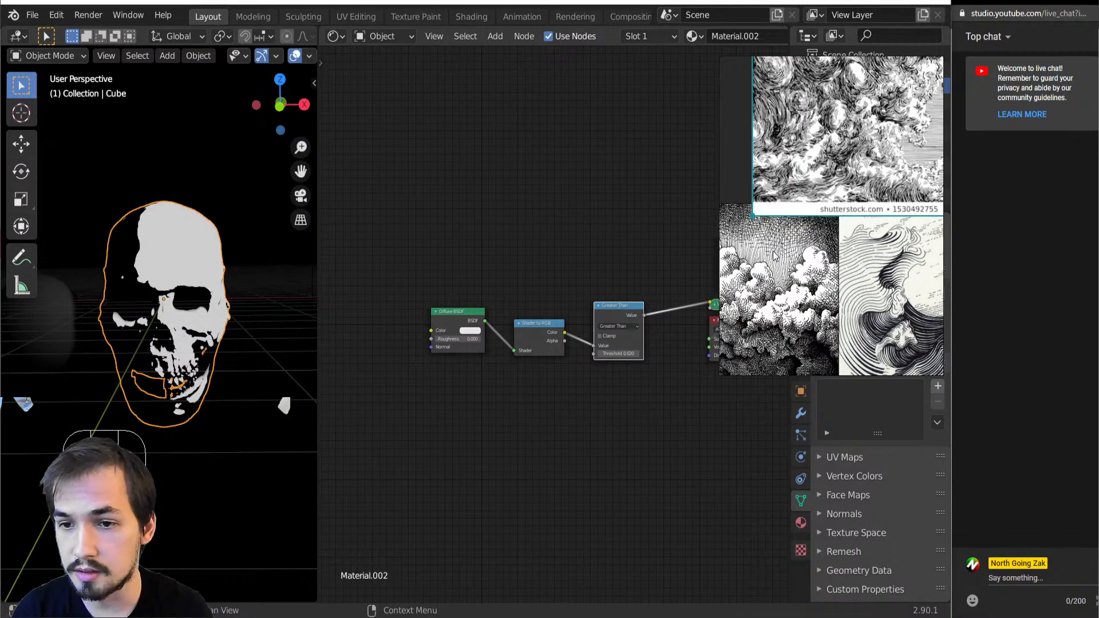
scroll(801, 229, "up", 3)
scroll(820, 222, "down", 5)
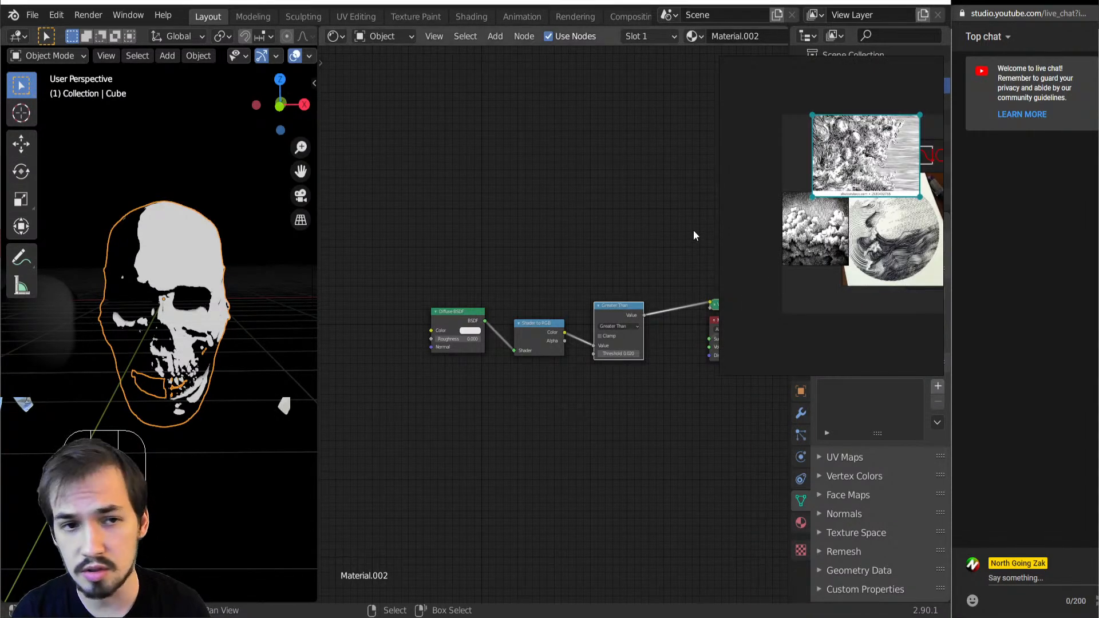
scroll(825, 227, "up", 7)
scroll(828, 231, "down", 5)
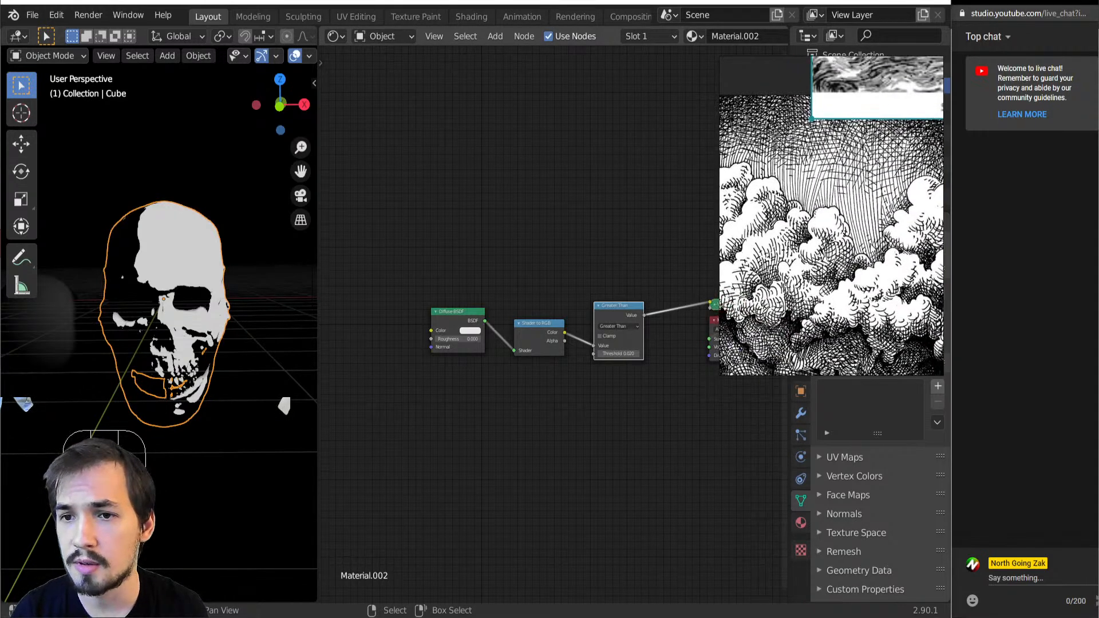
scroll(847, 221, "up", 5)
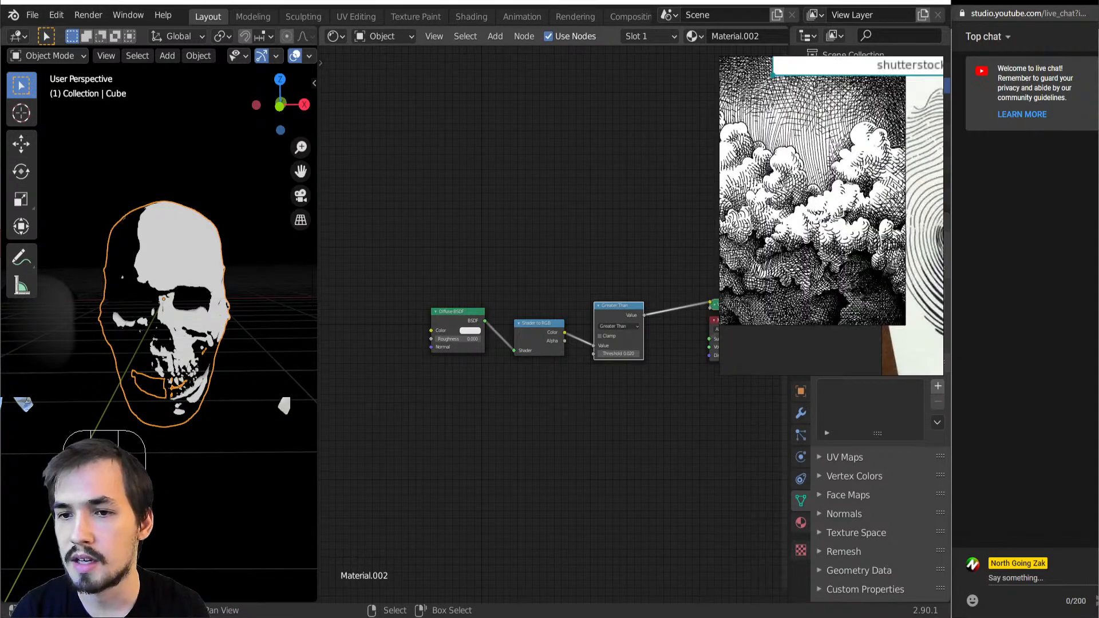
scroll(779, 192, "down", 4)
scroll(866, 267, "up", 2)
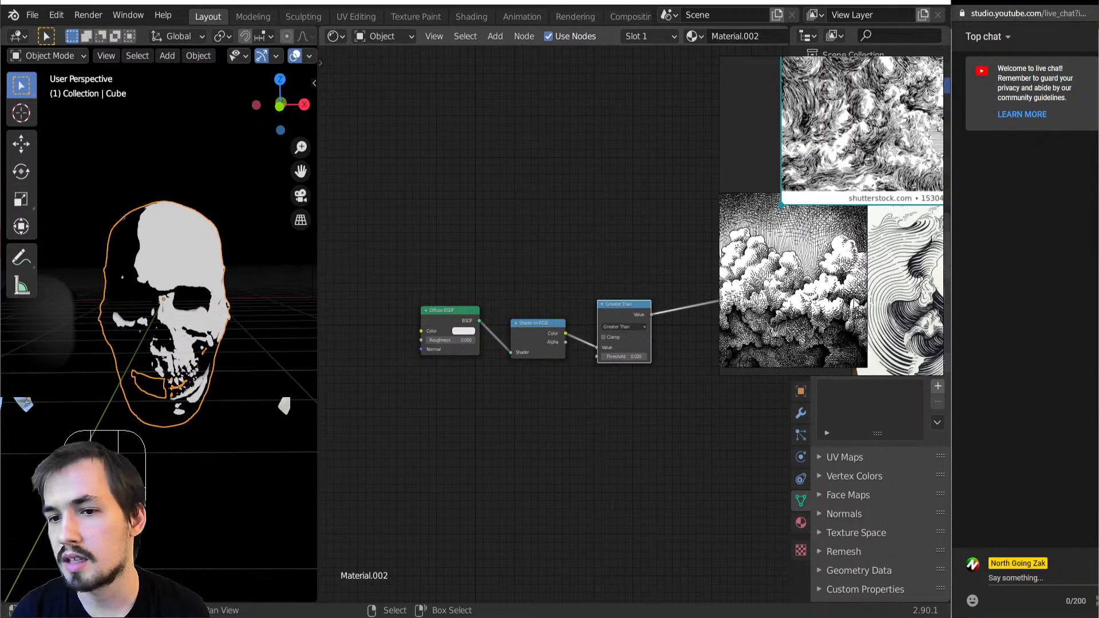
Study the flowing line work in the wave engraving and compare it with the other reference engravings
middle_click_drag(906, 289, 846, 279)
scroll(853, 306, "up", 3)
scroll(854, 306, "down", 4)
middle_click_drag(780, 268, 803, 272)
scroll(805, 271, "up", 3)
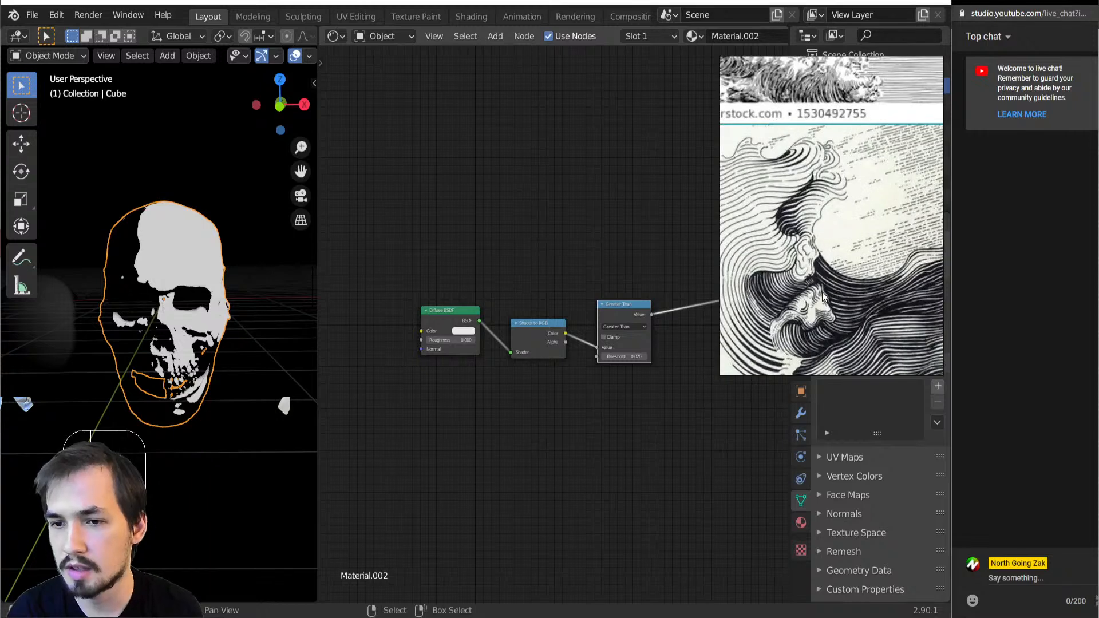
scroll(823, 298, "down", 3)
scroll(841, 274, "up", 2)
scroll(858, 257, "up", 2)
middle_click_drag(858, 257, 904, 195)
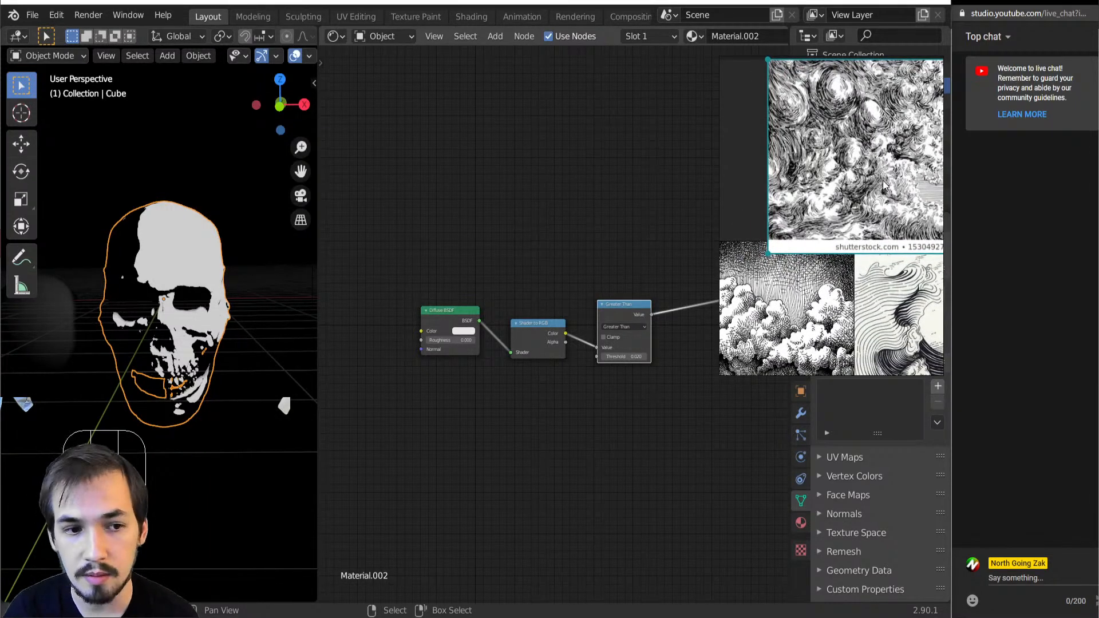
Move the reference board down over the properties area with the cloud and wave engravings kept in view
scroll(853, 195, "down", 5)
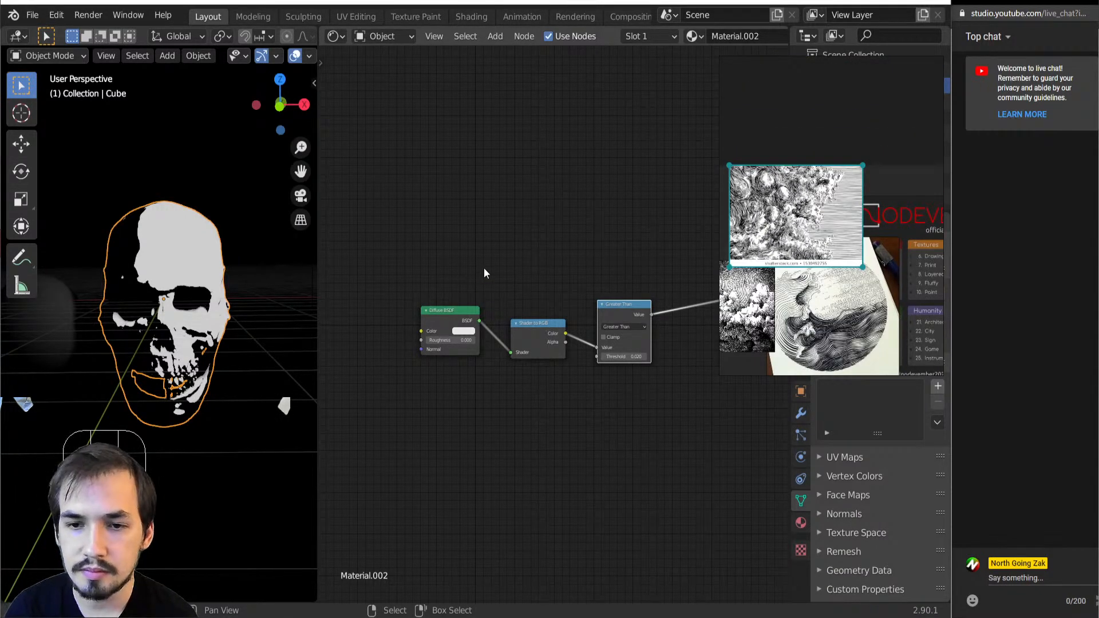
scroll(827, 253, "up", 3)
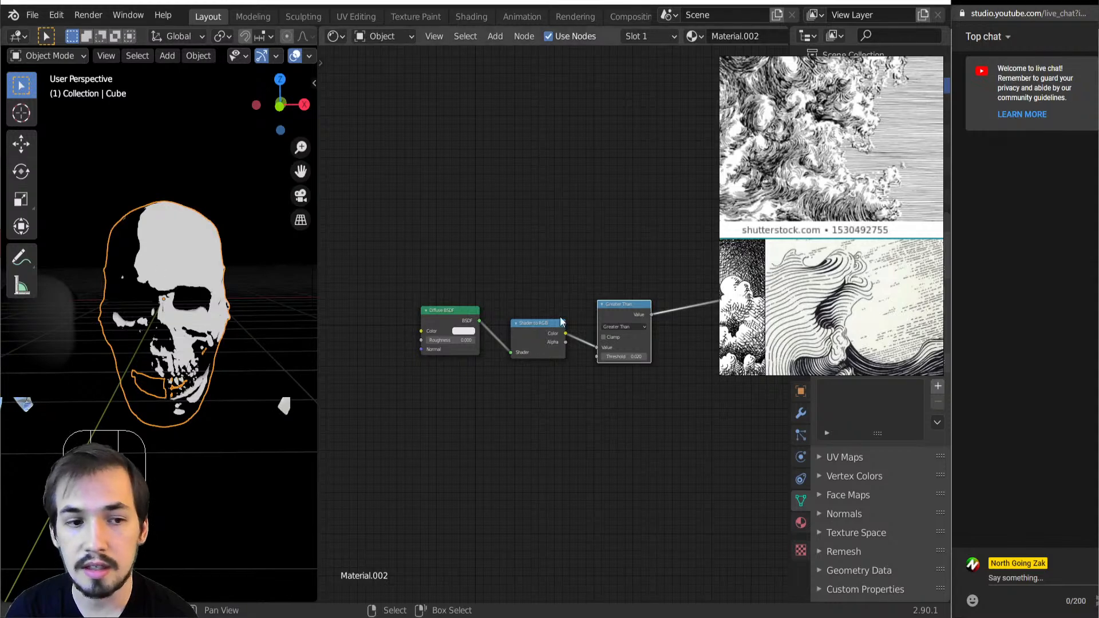
left_click_drag(781, 290, 758, 482)
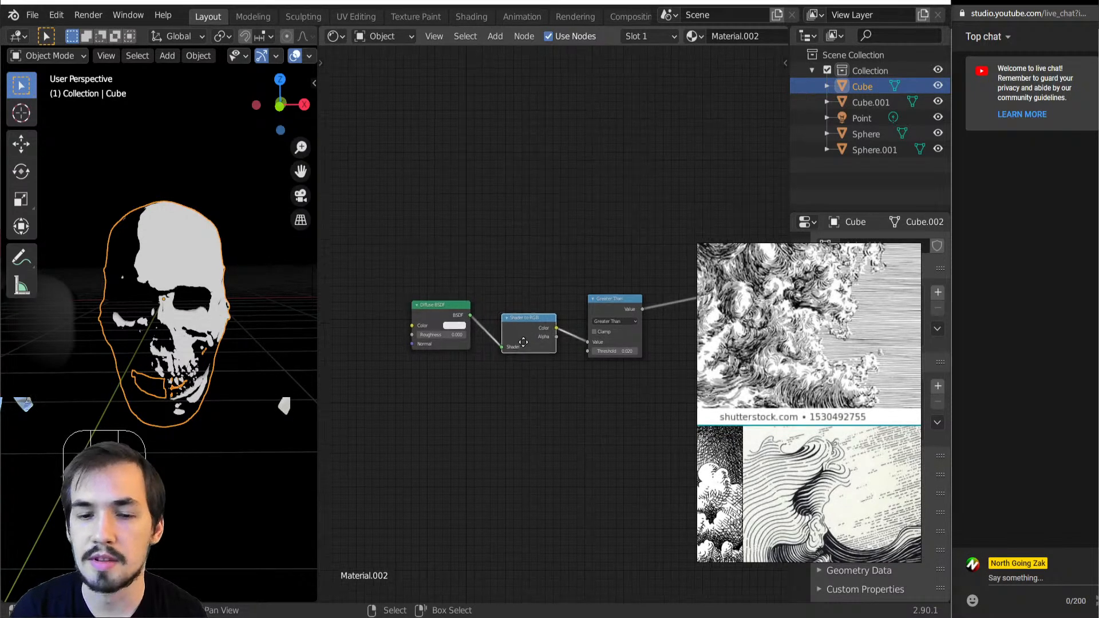
Add a Wave Texture node below the Diffuse BSDF node
scroll(606, 355, "up", 2)
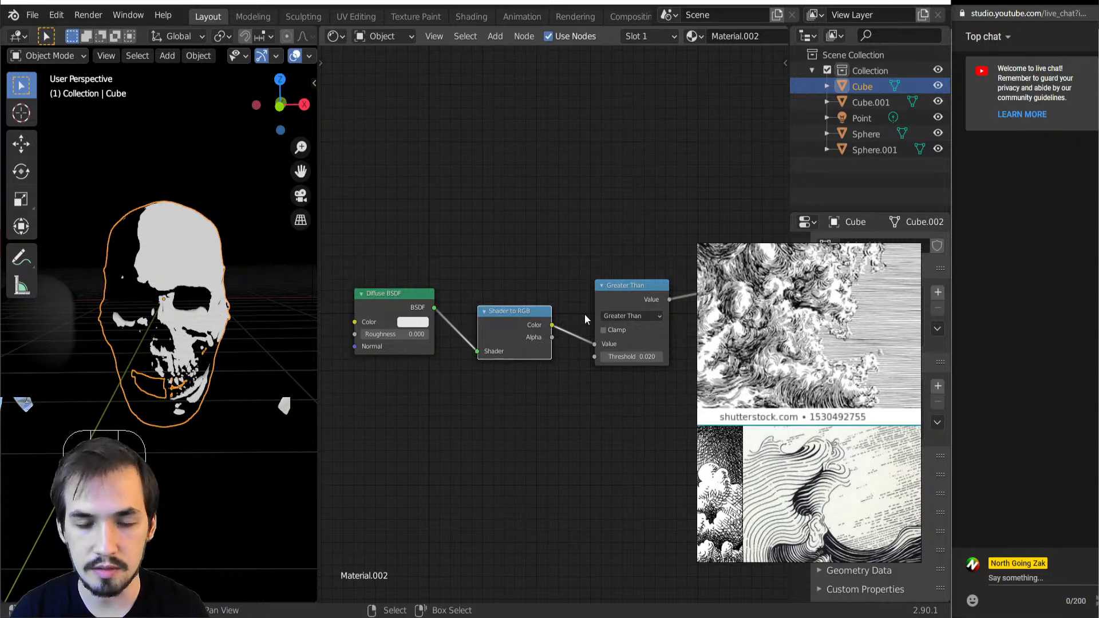
middle_click_drag(218, 321, 125, 369)
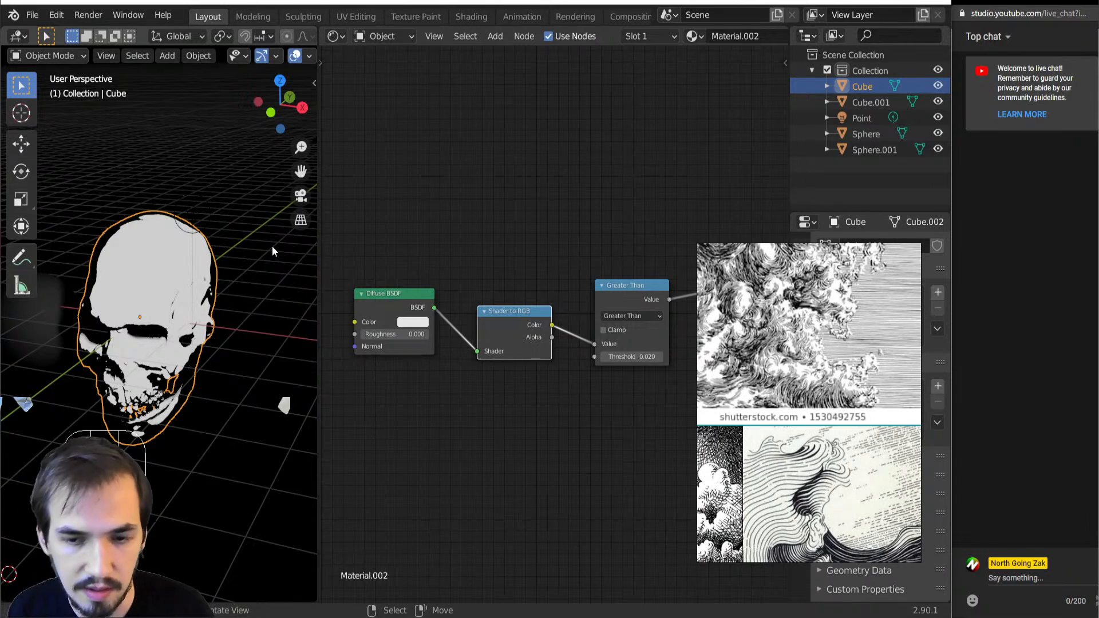
middle_click_drag(261, 266, 206, 320)
scroll(561, 343, "down", 2)
key("shift+a")
mouse_move(558, 391)
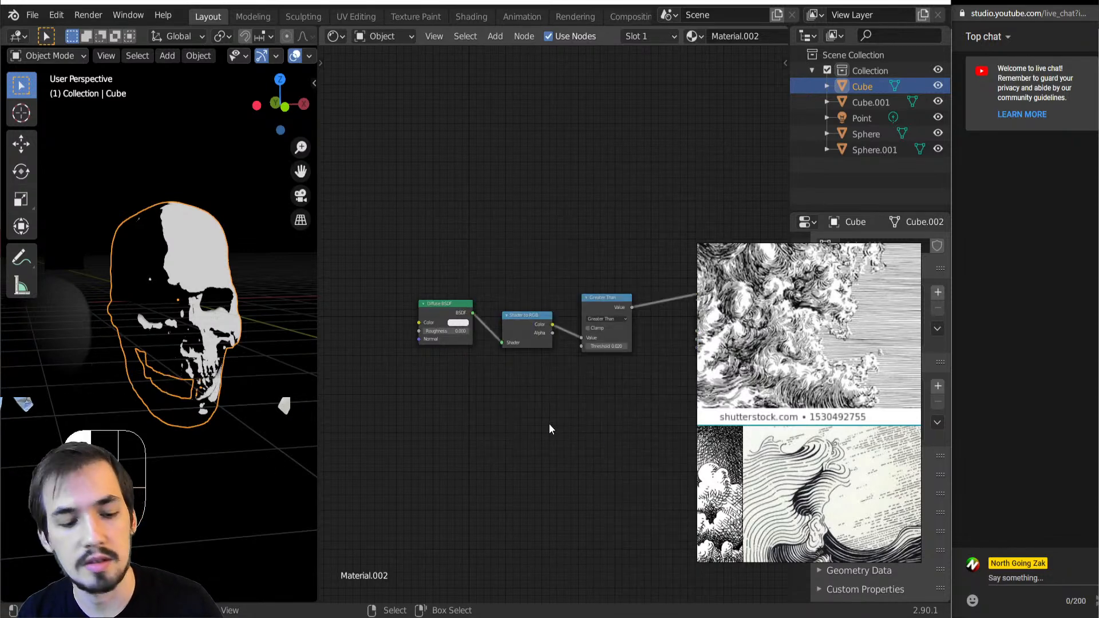
key("shift+a")
mouse_move(515, 373)
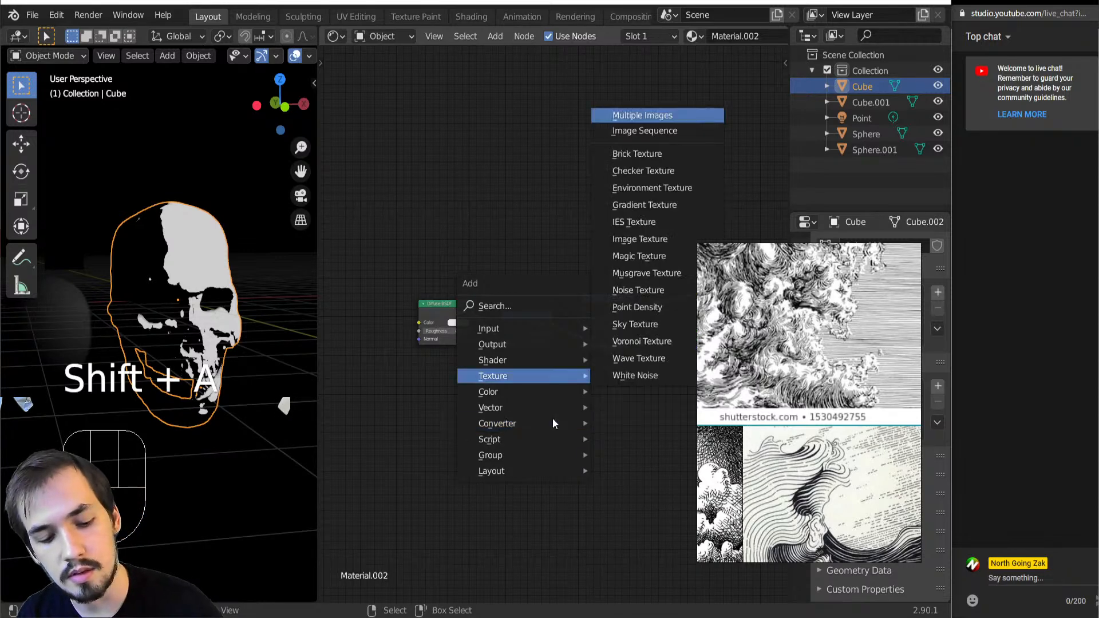
left_click(633, 358)
left_click(530, 419)
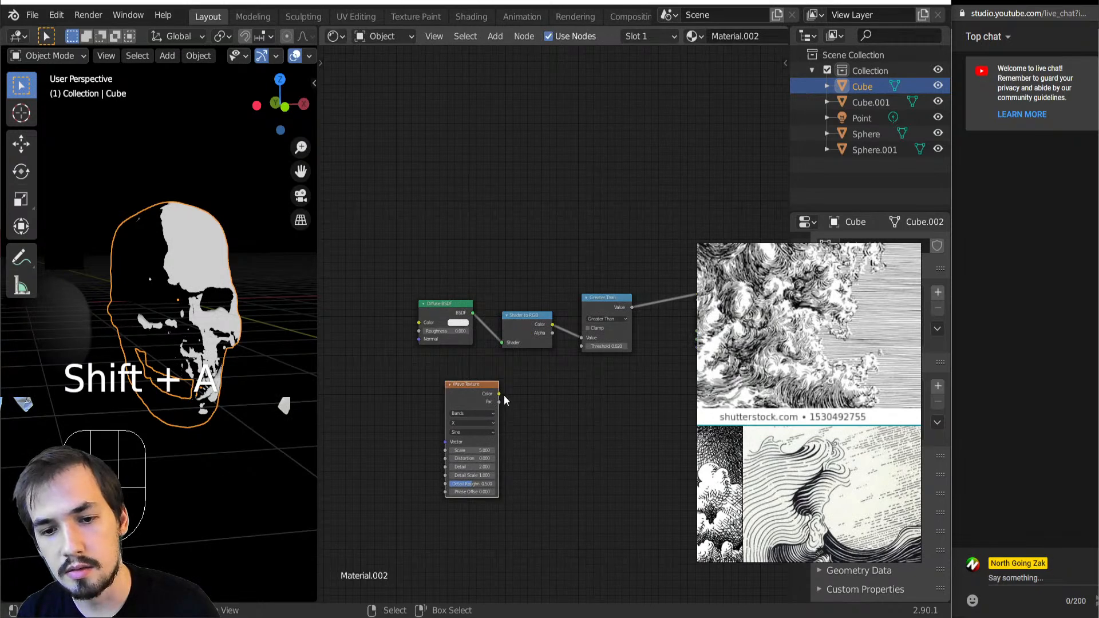
Insert a MixRGB node between Shader to RGB and Greater Than and preview its output on the skull
key("shift+a")
mouse_move(562, 343)
left_click(647, 434)
left_click(602, 332)
left_click(605, 324, "ctrl+shift")
middle_click_drag(604, 324, 577, 326)
left_click(515, 324, "ctrl+shift")
left_click(430, 400, "ctrl+shift")
left_click(577, 326, "ctrl+shift")
scroll(574, 371, "up", 2)
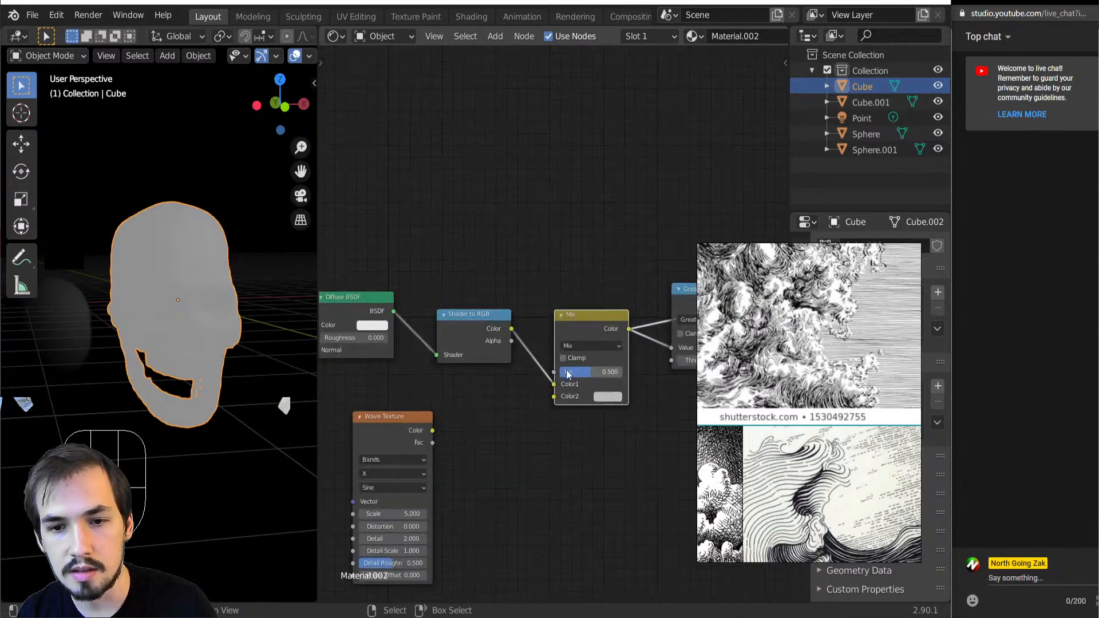
Connect the Wave Texture's Color to Color2 of the Mix node and blend it as Linear Light with a factor of 0.032
left_click(393, 449, "ctrl+shift")
left_click(586, 365, "ctrl+shift")
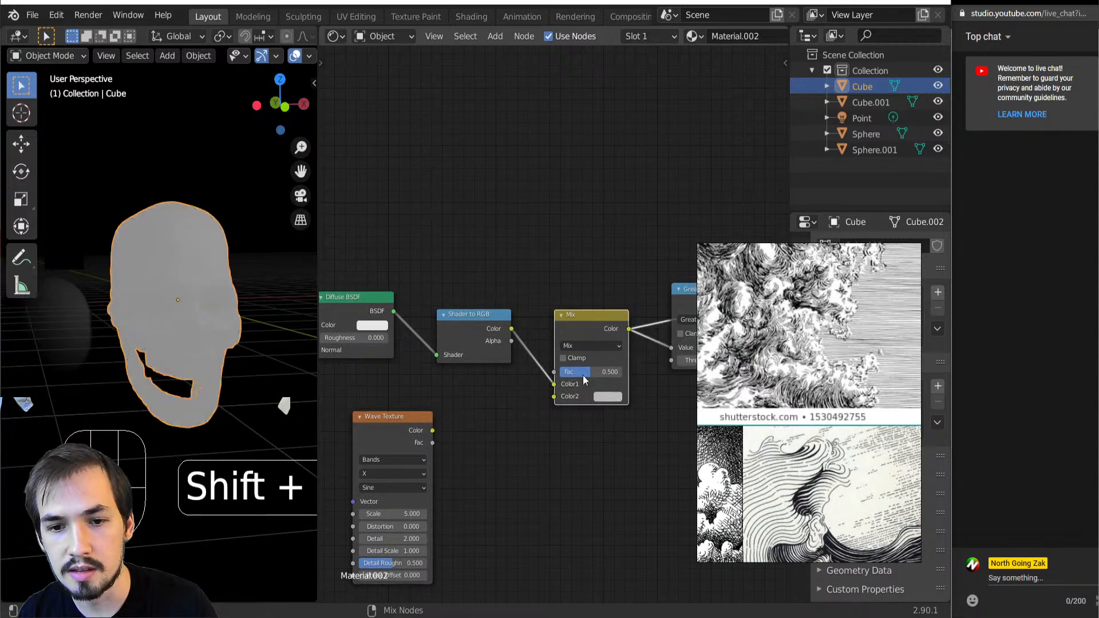
left_click_drag(433, 431, 555, 396)
left_click(585, 347)
key("a")
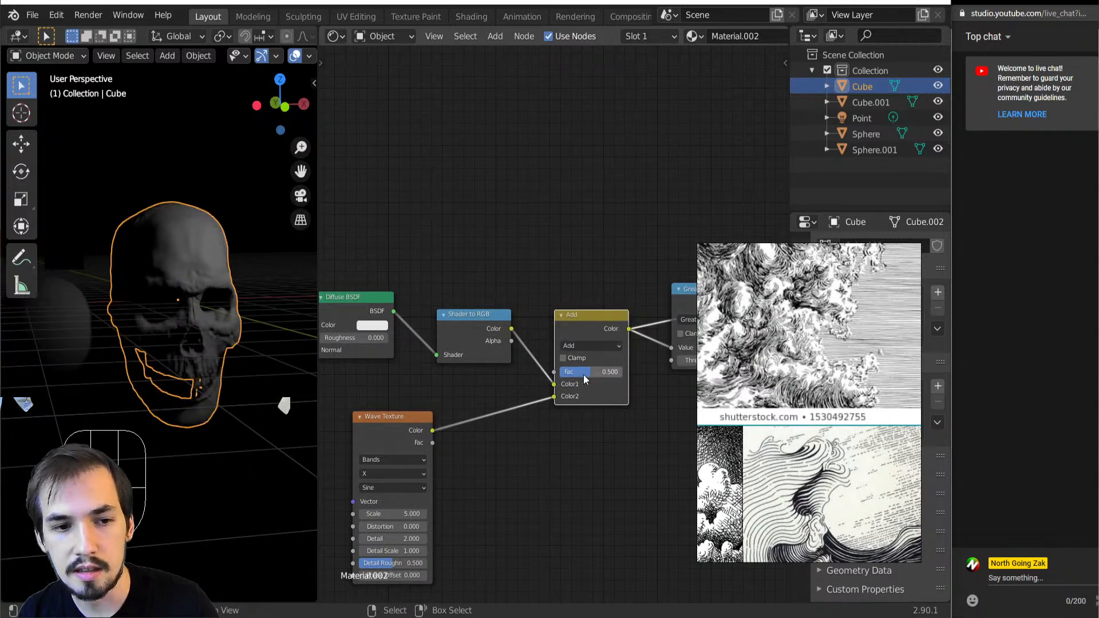
mouse_move(582, 375)
left_mouse_down()
mouse_move(565, 372)
mouse_move(607, 372)
mouse_move(561, 373)
mouse_move(622, 372)
mouse_move(563, 372)
left_mouse_up()
left_click(582, 345)
key("i")
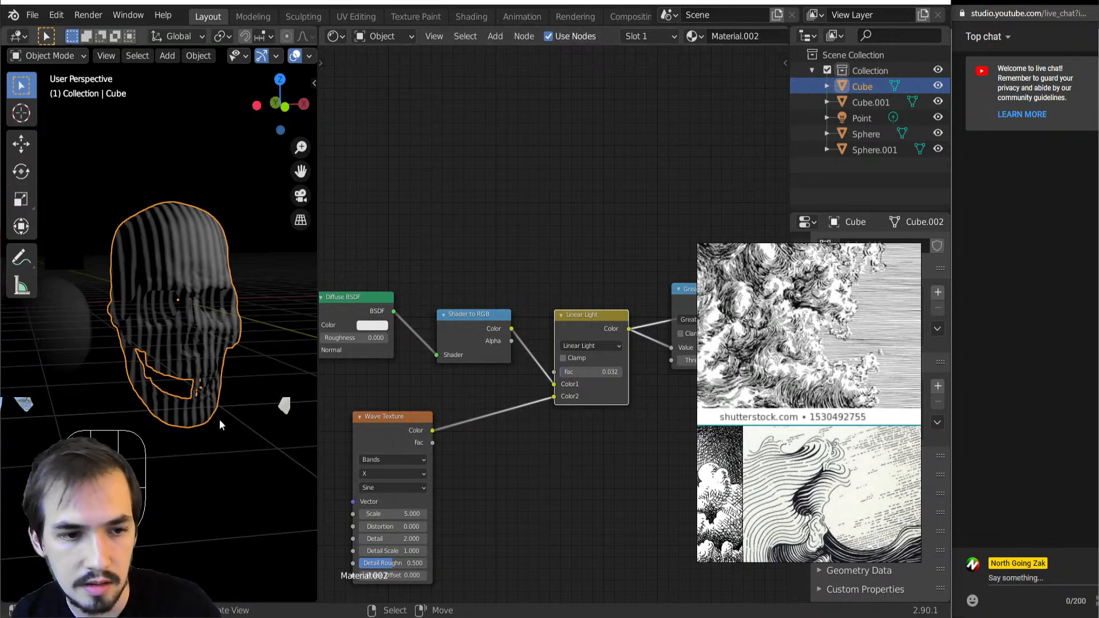
Set the Wave Texture's scale to 15.8 for finer bands on the skull
scroll(221, 427, "up", 2)
left_click_drag(391, 514, 452, 514)
middle_click_drag(296, 444, 247, 401)
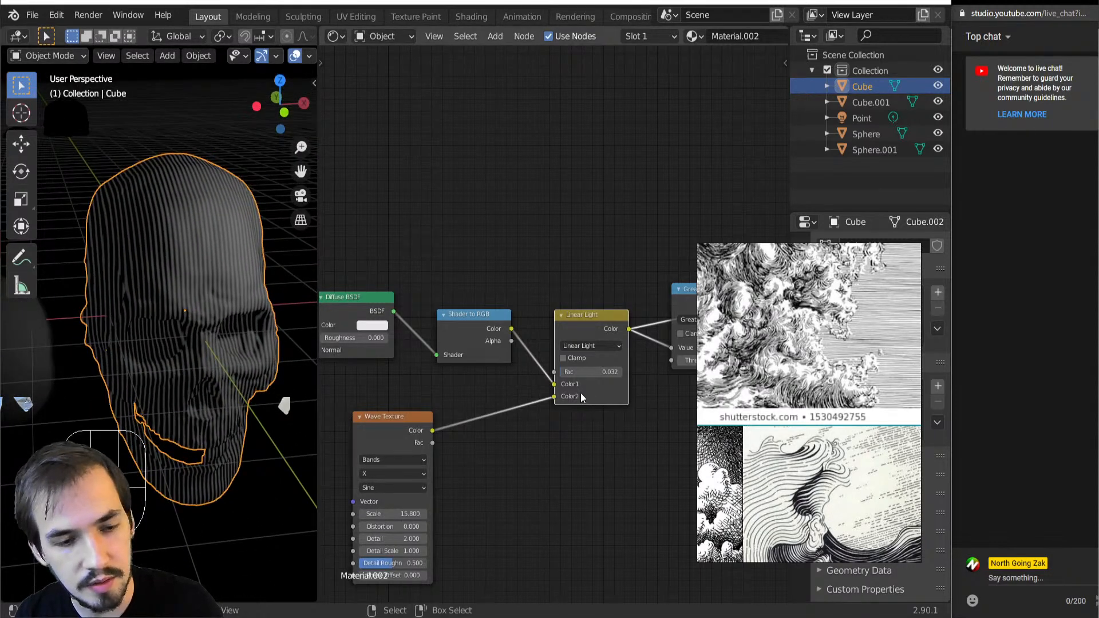
scroll(585, 378, "down", 1)
mouse_move(153, 387)
middle_mouse_down()
mouse_move(143, 349)
mouse_move(169, 385)
middle_mouse_up()
Preview the Greater Than output and check the black-and-white stripes around the skull
scroll(558, 361, "up", 2)
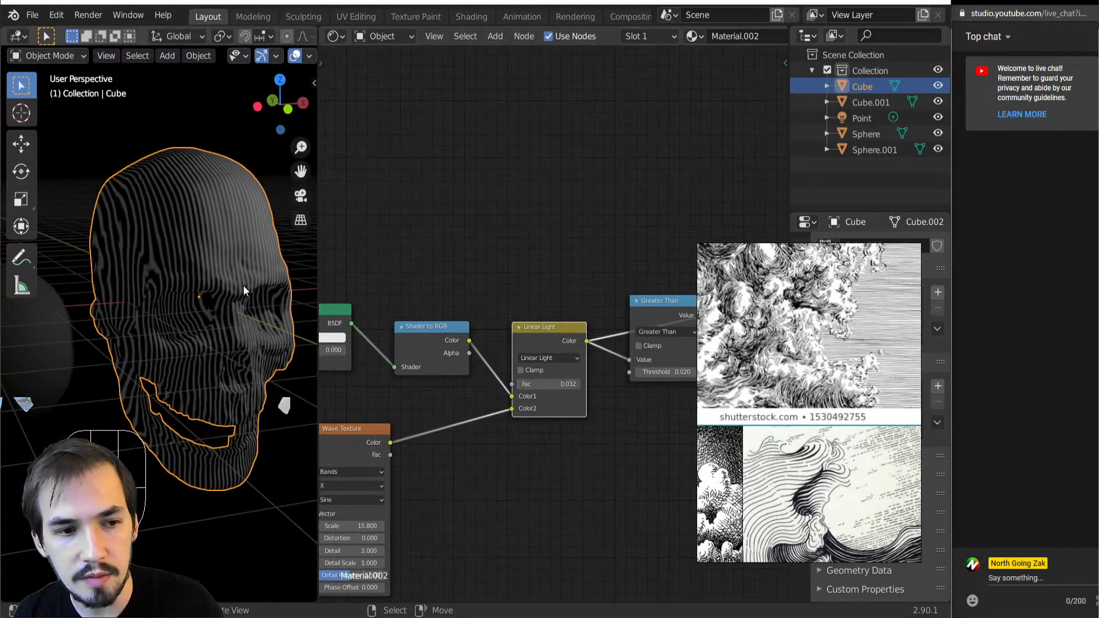
left_click(672, 318, "ctrl+shift")
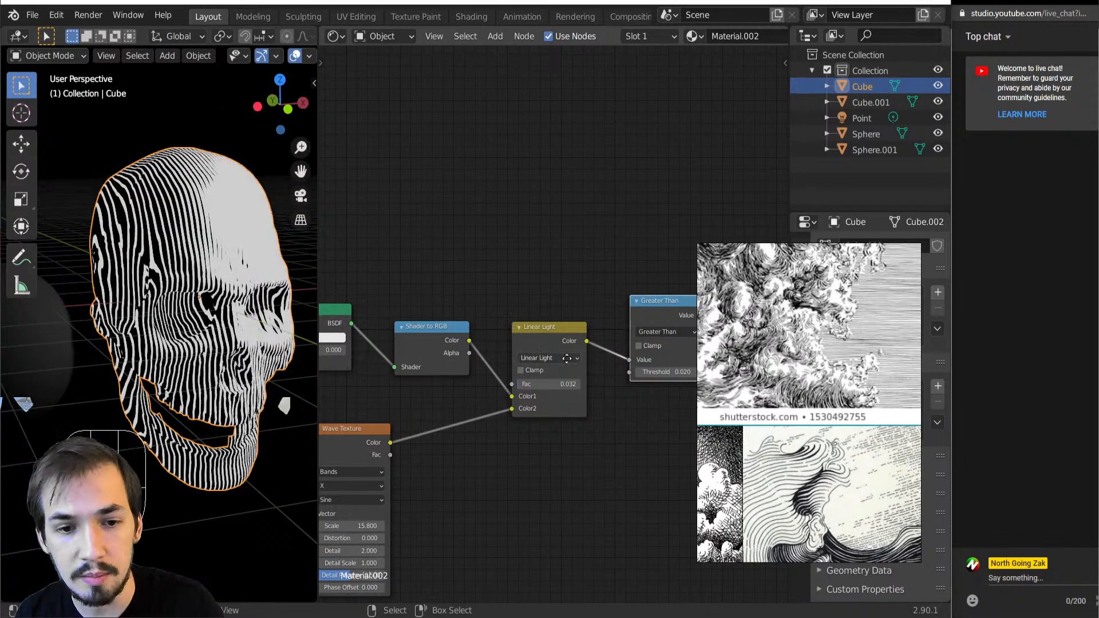
middle_click_drag(567, 358, 446, 351)
scroll(175, 350, "up", 6)
middle_click_drag(133, 412, 87, 355, "ctrl")
scroll(81, 183, "down", 8)
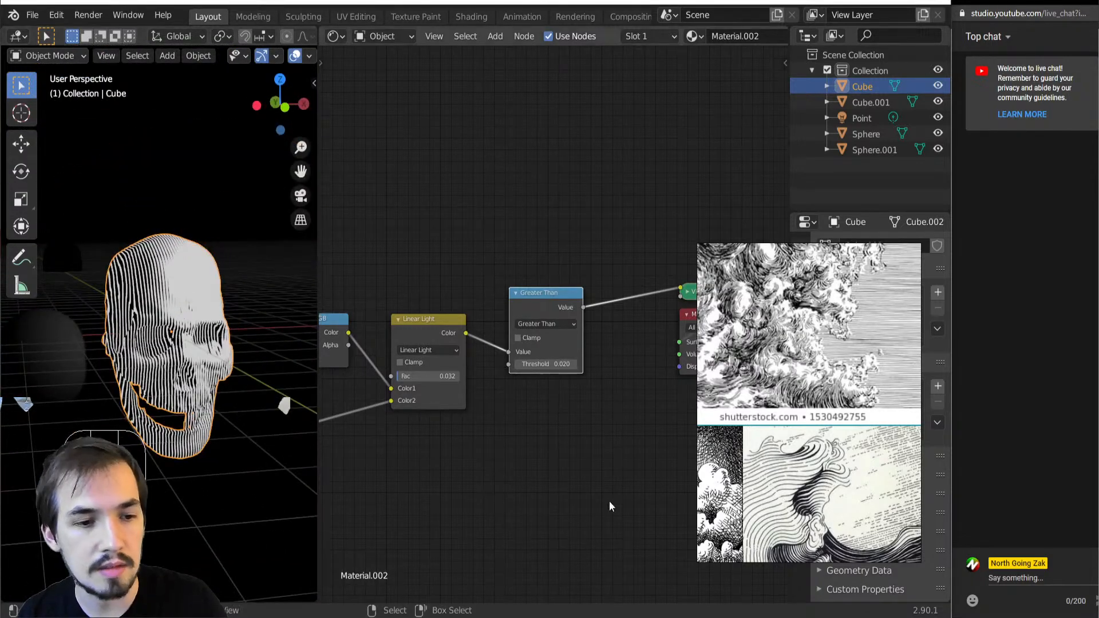
Add a Texture Coordinate node and connect its Camera output to the Wave Texture's Vector
scroll(454, 456, "down", 5)
key("shift+a")
key("i")
key("x")
left_click(423, 335)
scroll(438, 373, "up", 3)
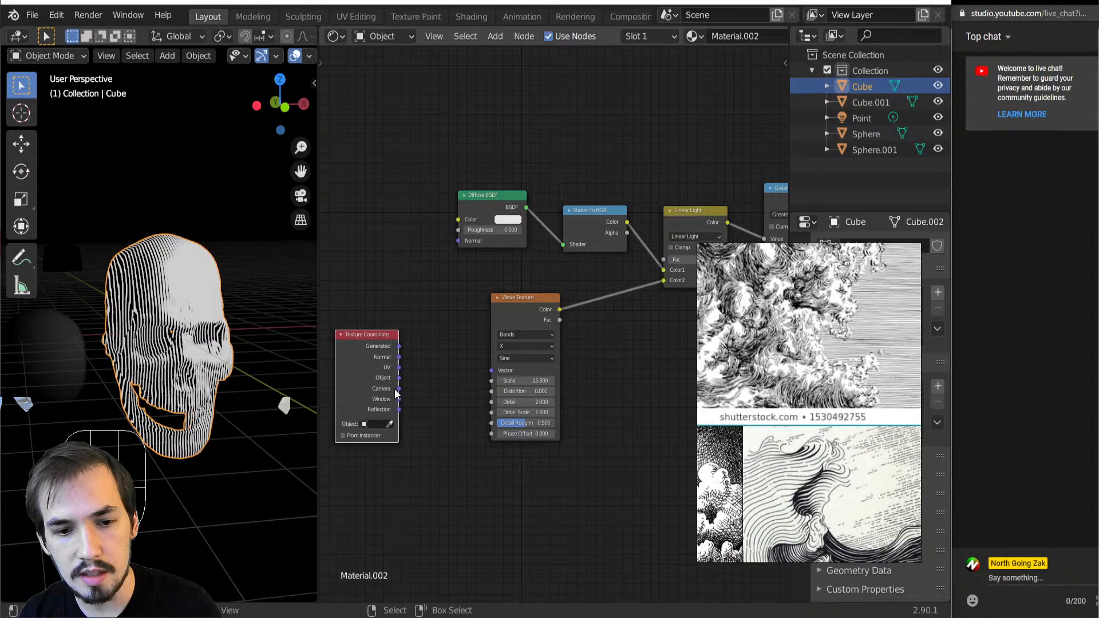
middle_click_drag(269, 373, 161, 371)
Examine how the camera-mapped lines on the skull behave at closer and farther viewing distances
scroll(96, 368, "down", 8)
scroll(101, 369, "up", 9)
scroll(160, 366, "down", 4)
scroll(164, 355, "down", 3)
scroll(169, 353, "up", 2)
scroll(172, 355, "up", 5)
scroll(190, 370, "down", 2)
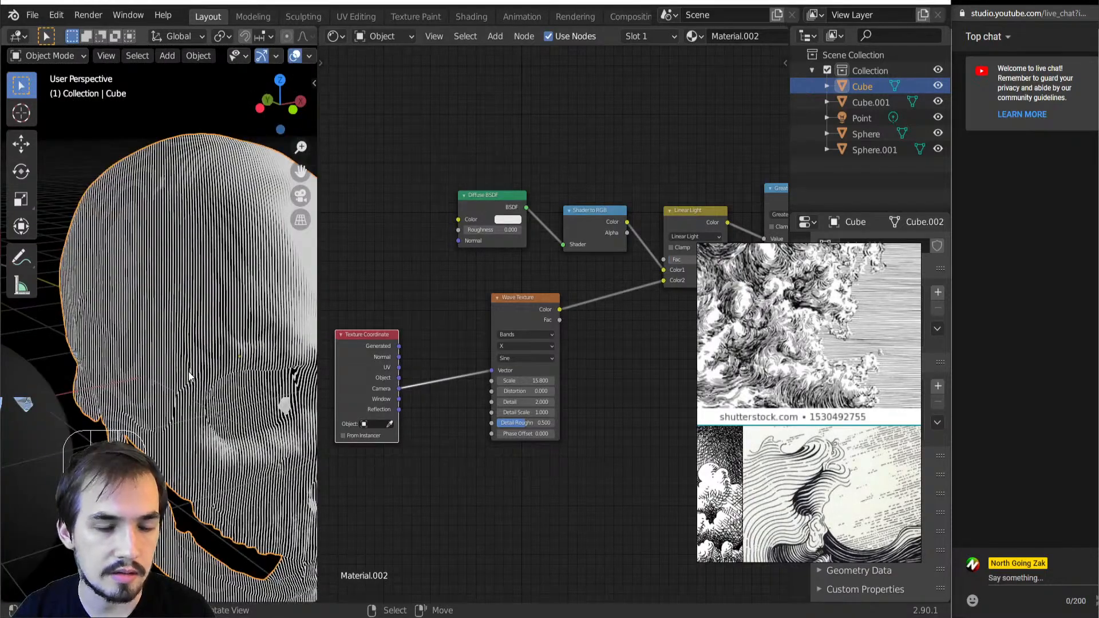
scroll(189, 377, "up", 2)
scroll(189, 377, "down", 5)
scroll(190, 377, "up", 5)
scroll(240, 391, "down", 5)
middle_click_drag(240, 391, 235, 397)
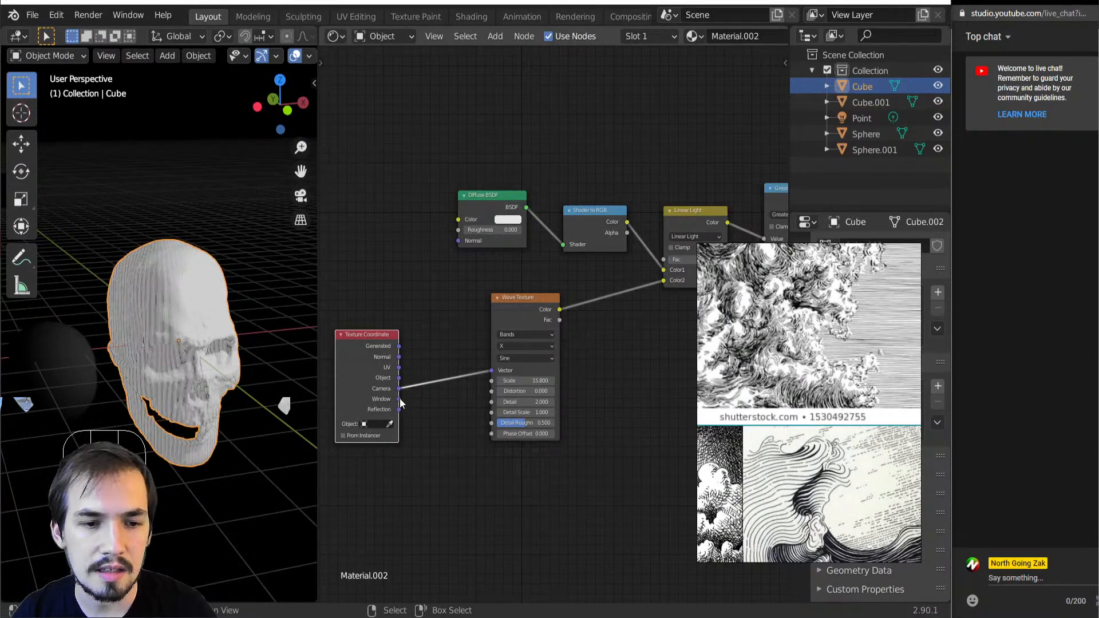
Try the Window output as the Wave Texture's vector in a widened 3D viewport, and restore the Camera output
left_click_drag(489, 373, 488, 372)
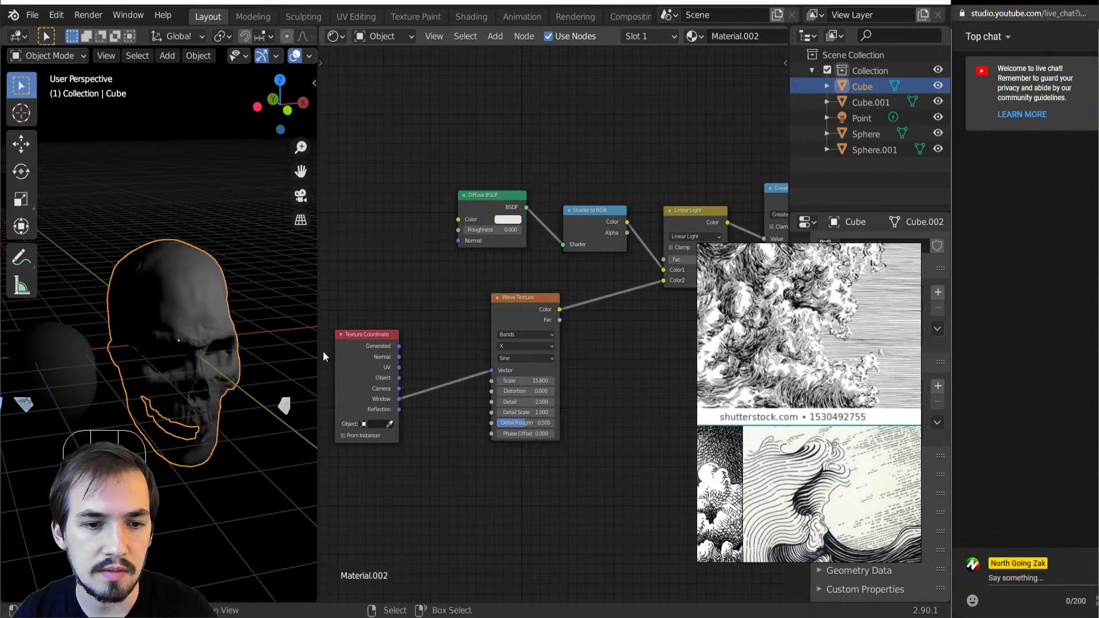
left_click_drag(319, 336, 422, 337)
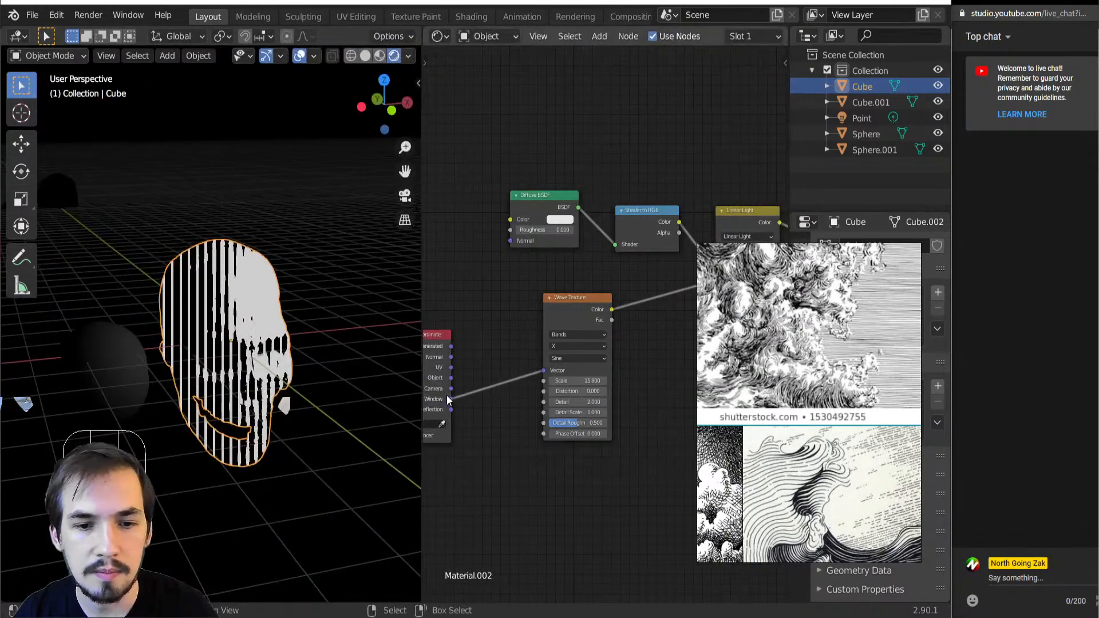
left_click_drag(543, 371, 451, 389)
mouse_move(225, 390)
middle_mouse_down()
mouse_move(208, 358)
mouse_move(219, 372)
middle_mouse_up()
Add a camera to the scene and align it to the current view of the skull
key("shift+a")
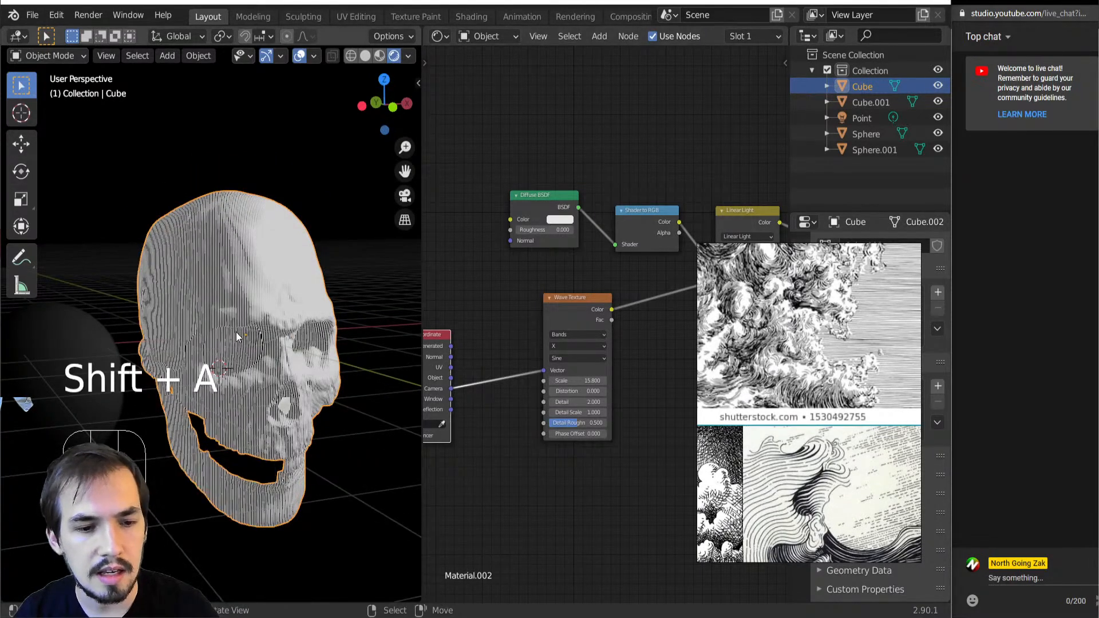
key("ctrl+alt+KP_0")
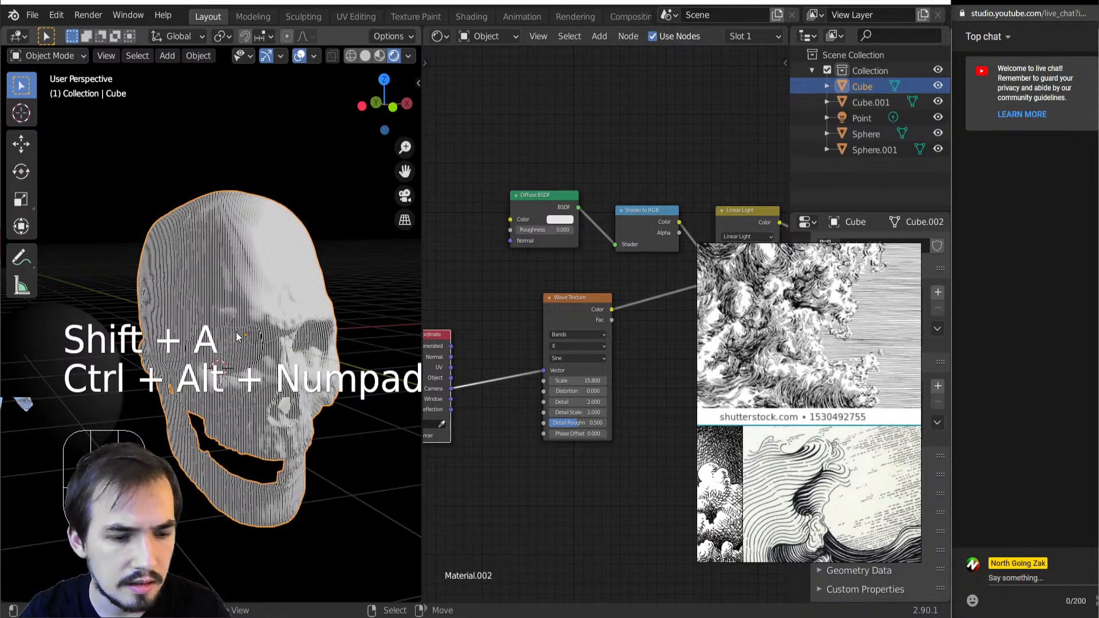
key("shift+a")
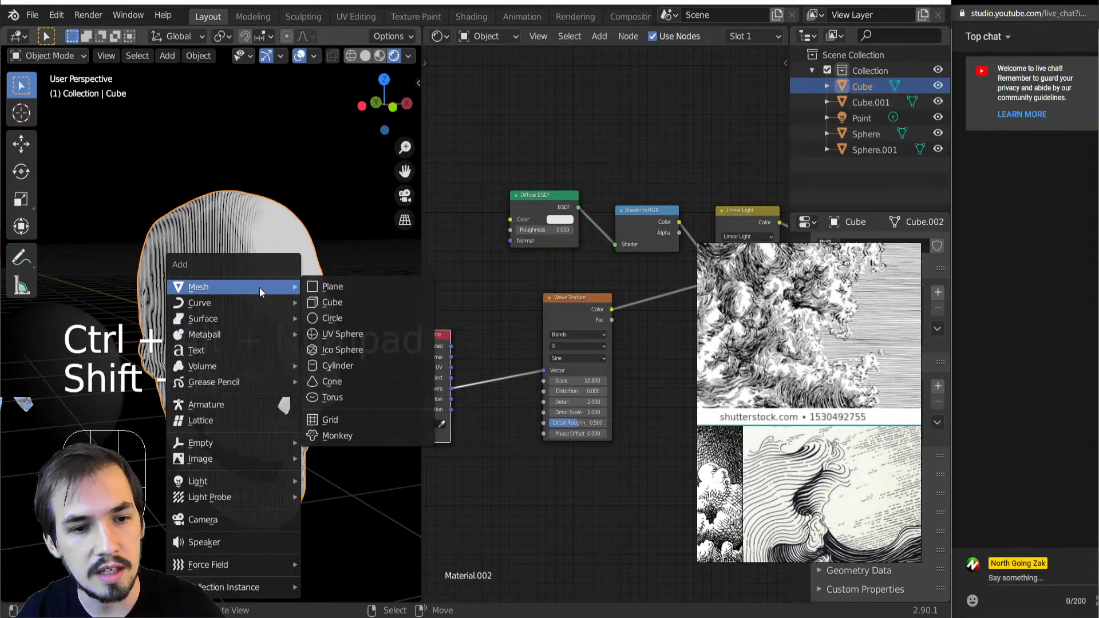
left_click(221, 522)
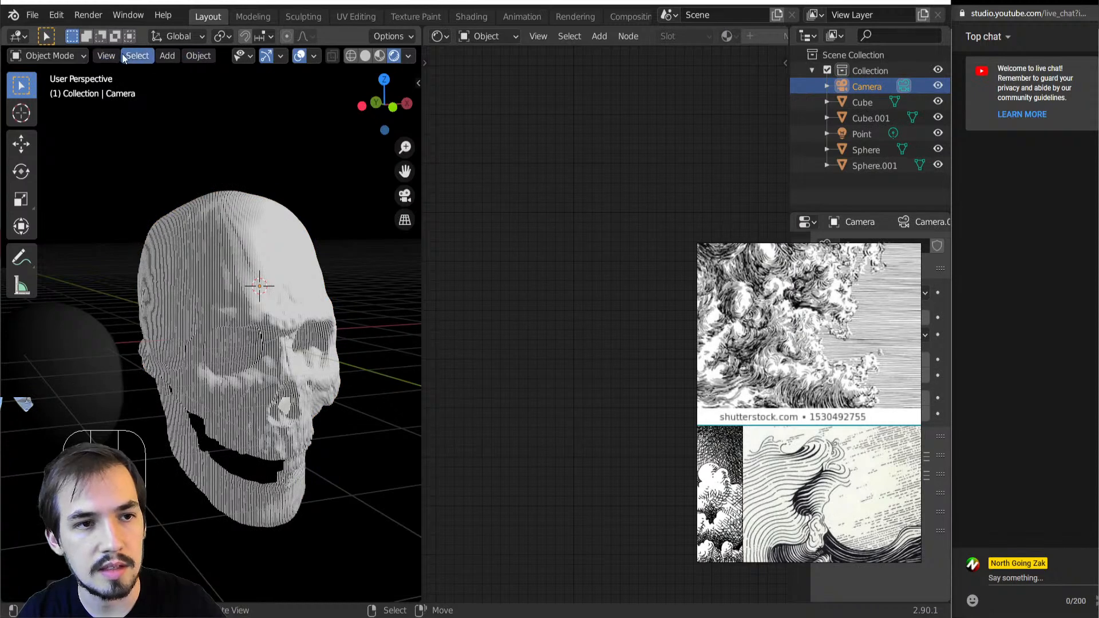
scroll(170, 365, "down", 2)
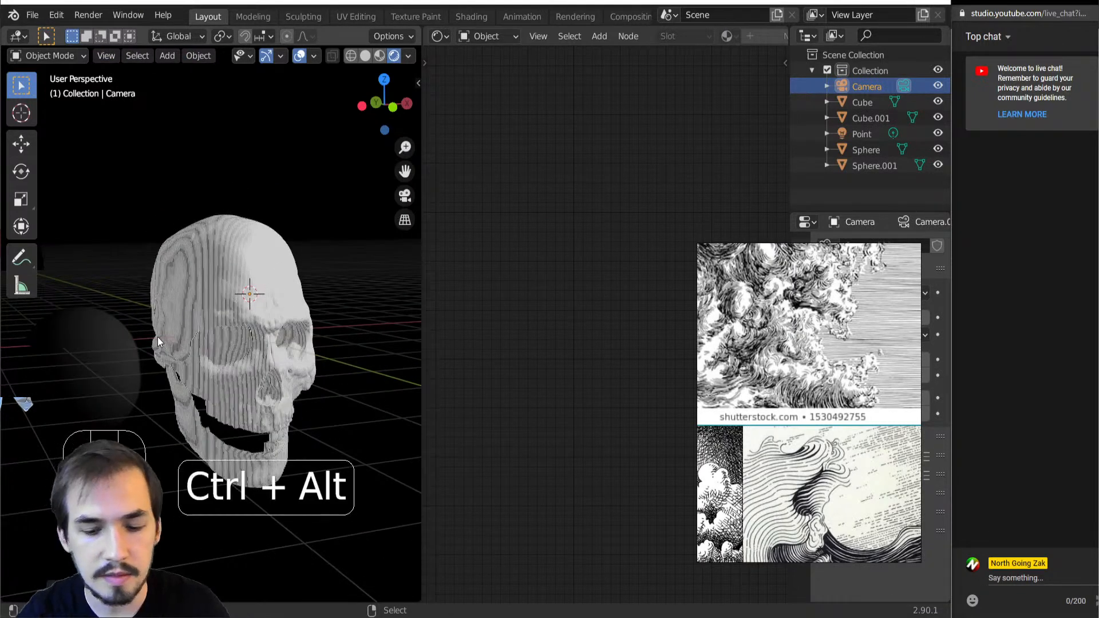
key("ctrl+alt+KP_0")
left_click(171, 56)
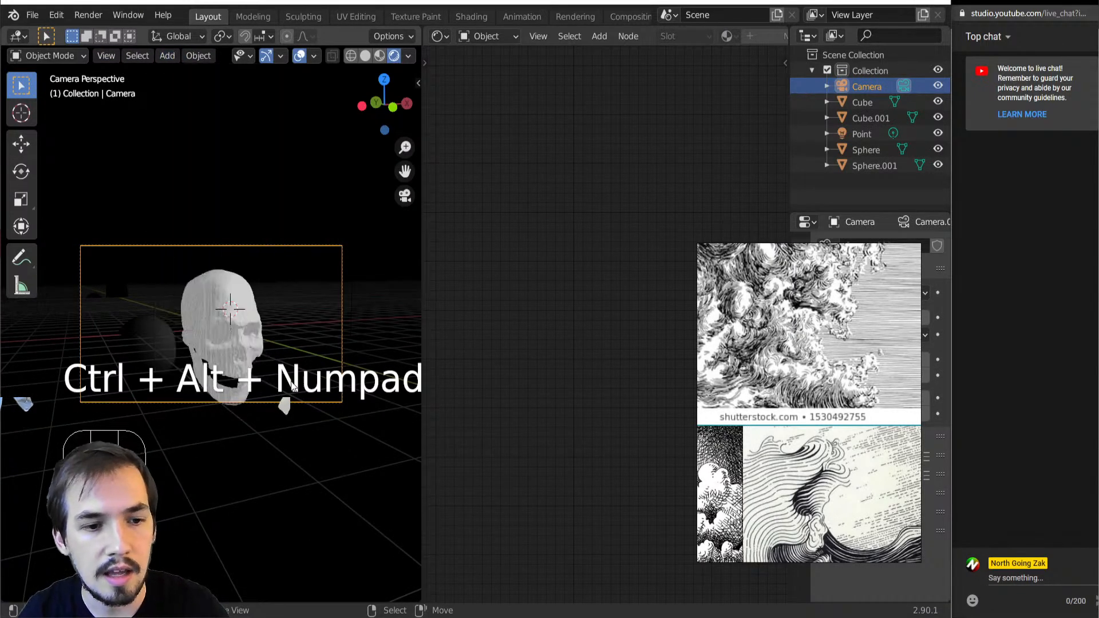
scroll(291, 379, "up", 2)
key("g")
right_click(244, 375)
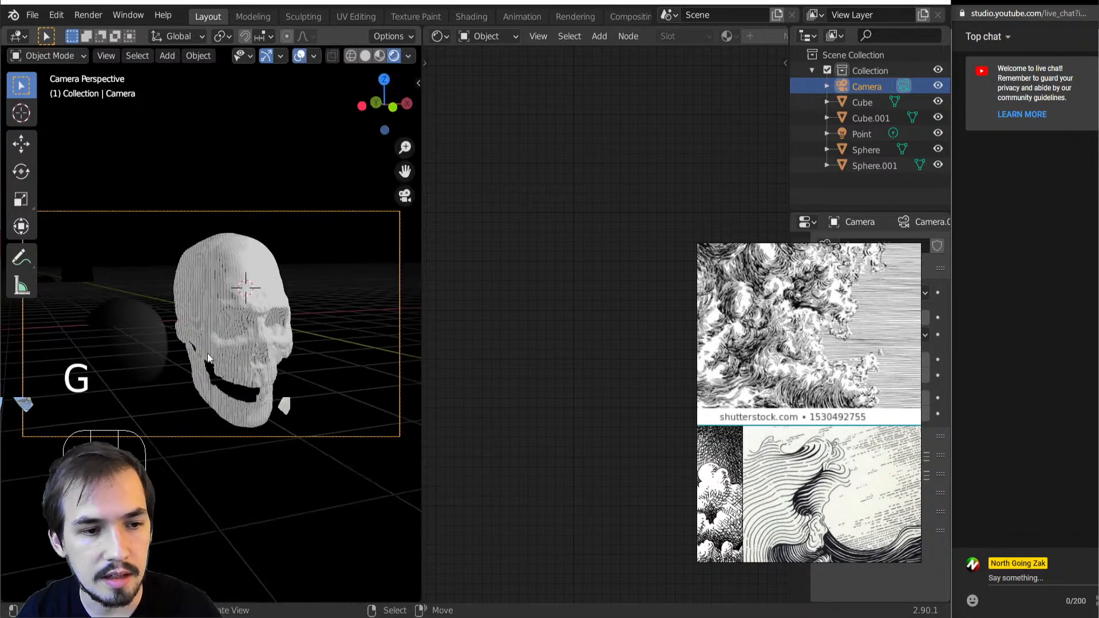
Link the skull's material to the sphere beside it
left_click(108, 341)
left_click(218, 331, "shift")
key("ctrl+l")
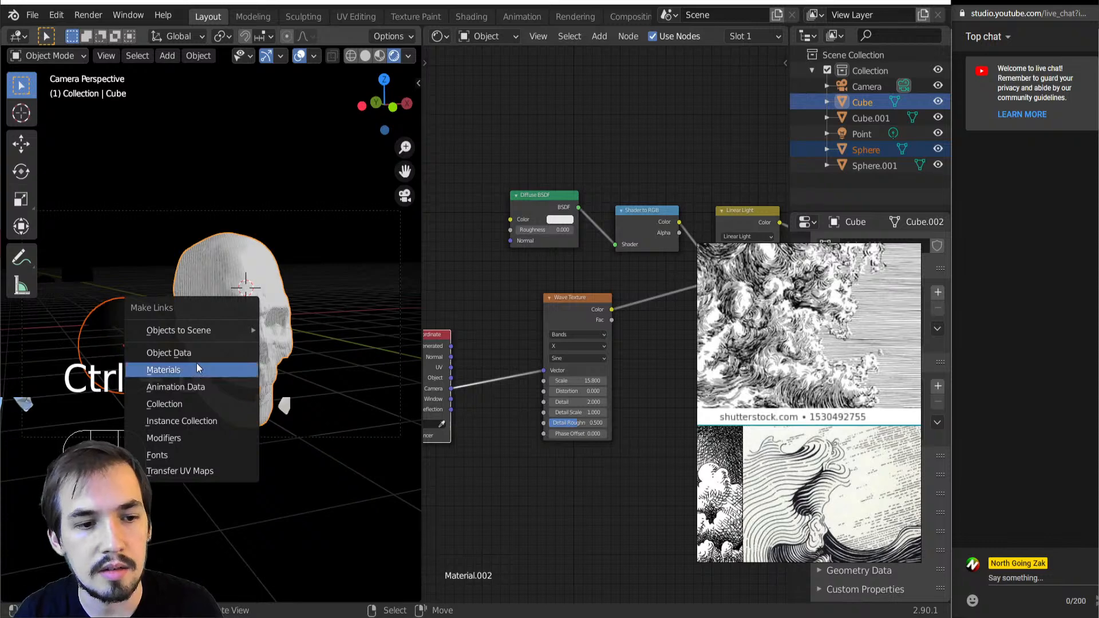
left_click(211, 359)
key("ctrl+z")
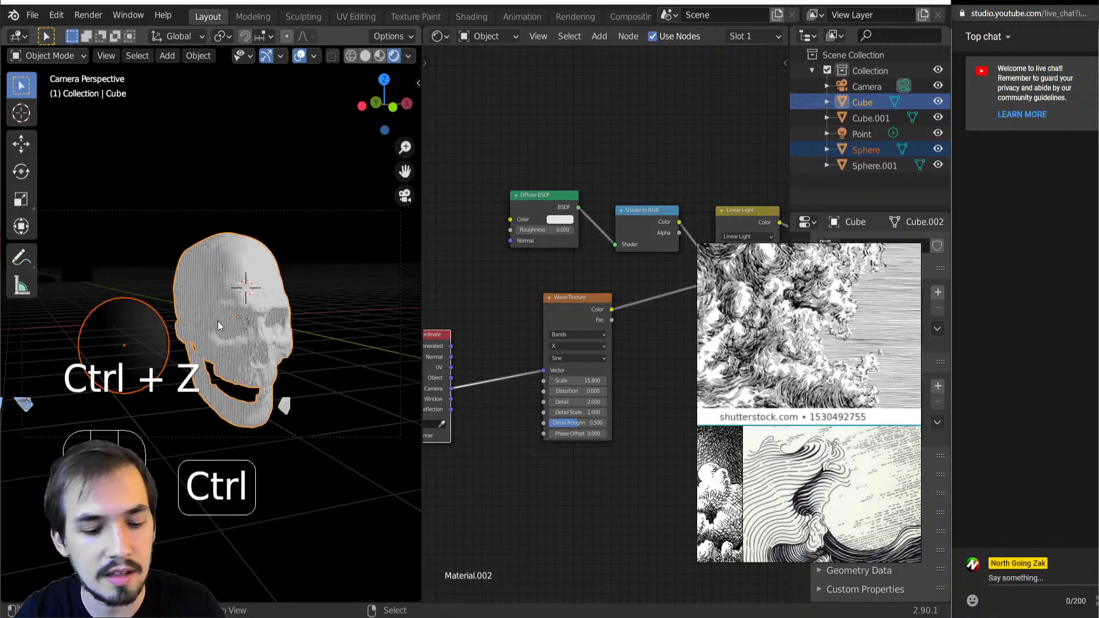
key("ctrl+l")
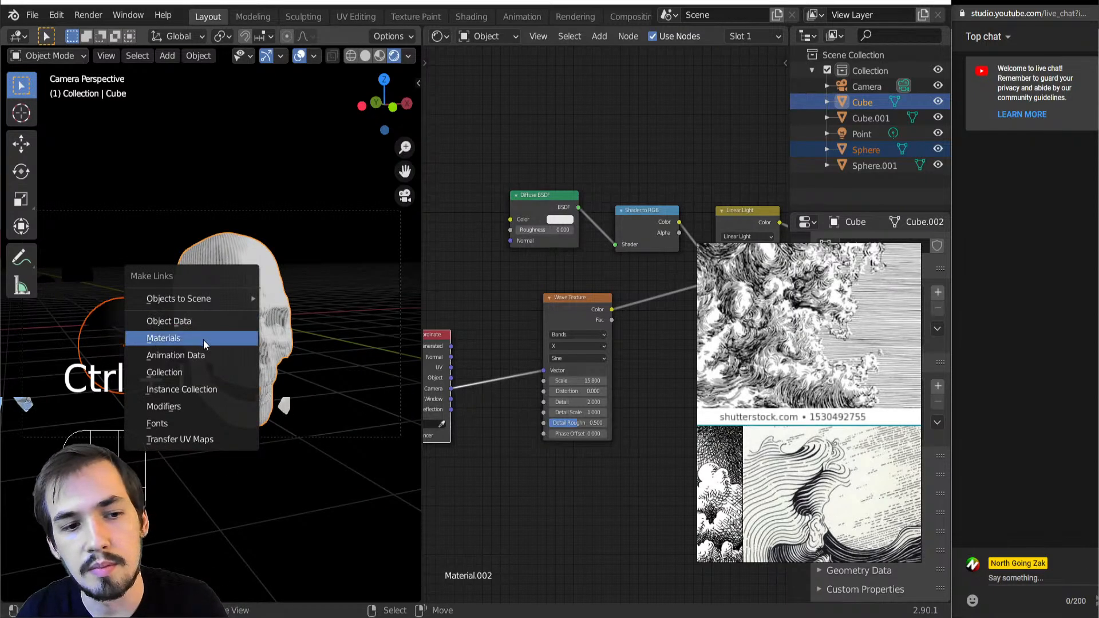
left_click(160, 339)
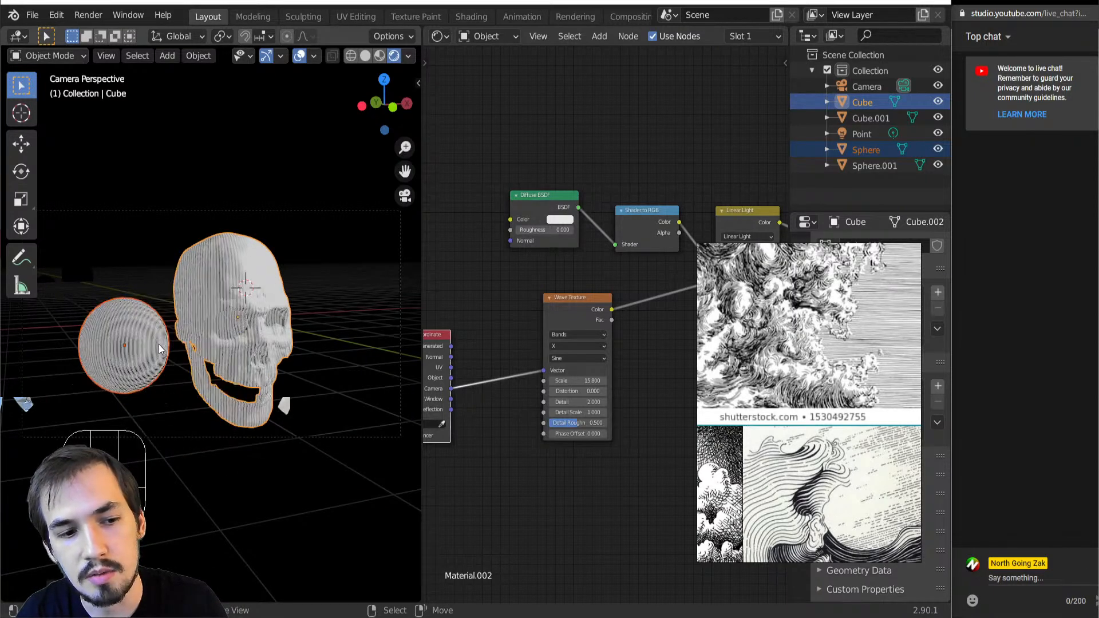
Set the Wave Texture's scale to 3.81 for wider stripes on the skull and sphere
scroll(159, 343, "up", 2)
scroll(529, 382, "down", 2)
scroll(504, 382, "up", 2)
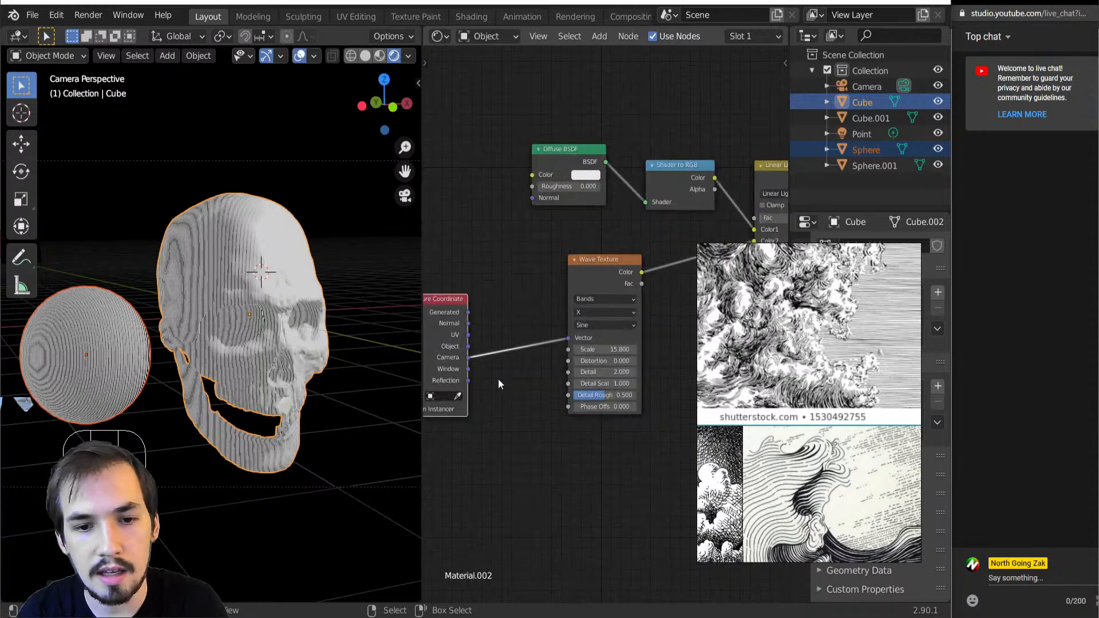
scroll(499, 383, "up", 1)
left_click_drag(607, 352, 561, 351, "shift")
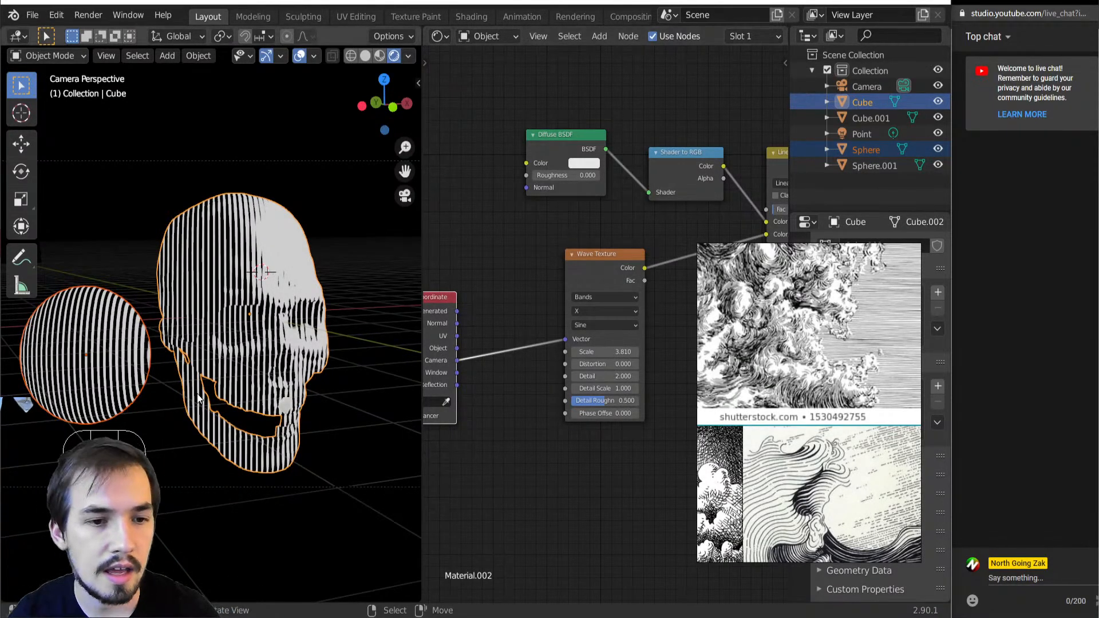
scroll(561, 379, "down", 1)
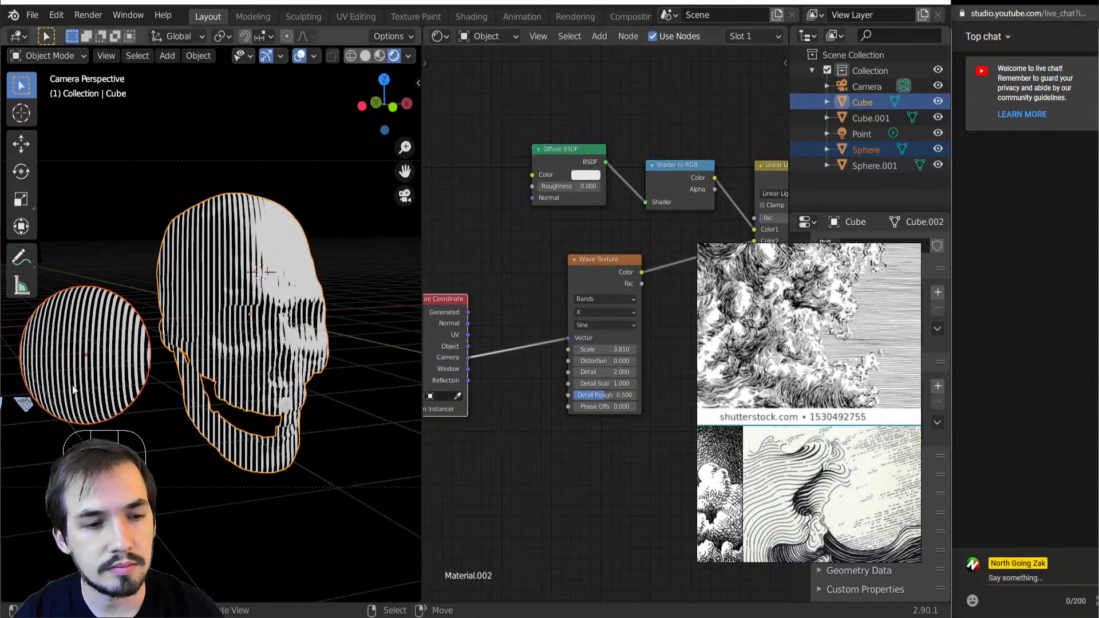
Return to the scene camera's view and select only the skull, leaving the sphere deselected
scroll(547, 356, "down", 2)
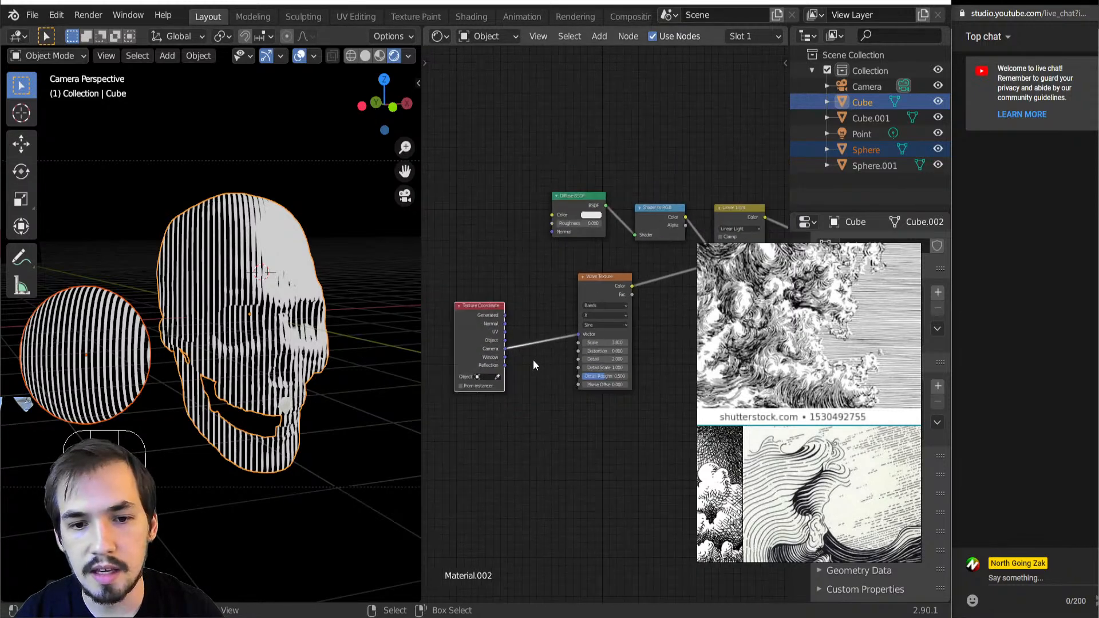
scroll(532, 361, "up", 1)
middle_click_drag(250, 395, 297, 394)
key("KP_0")
scroll(304, 403, "down", 3)
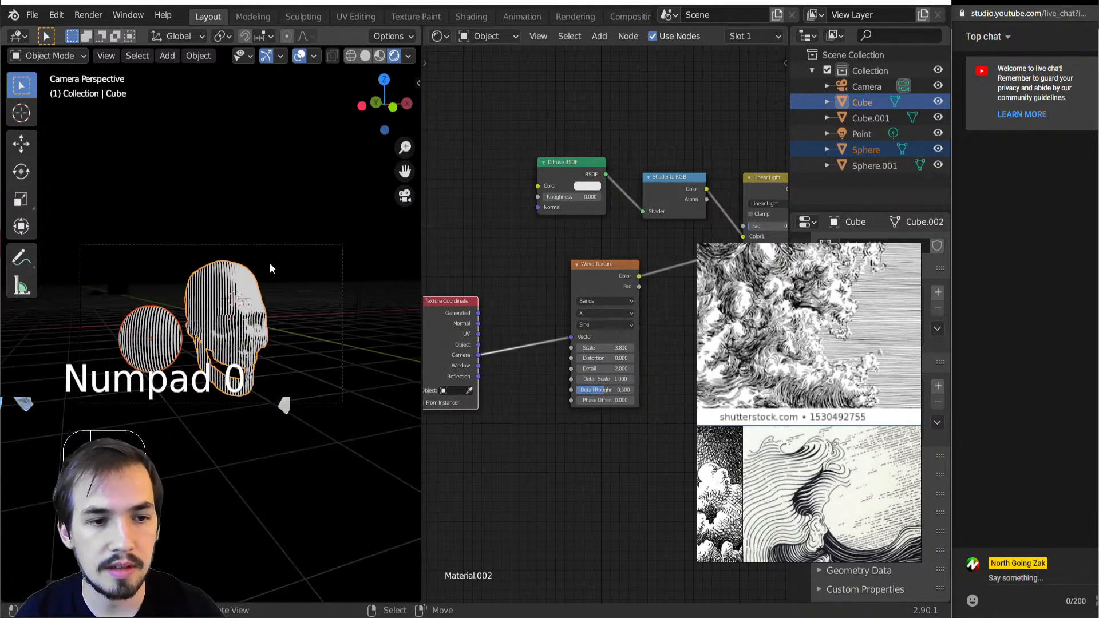
left_click(281, 245)
left_click(223, 359)
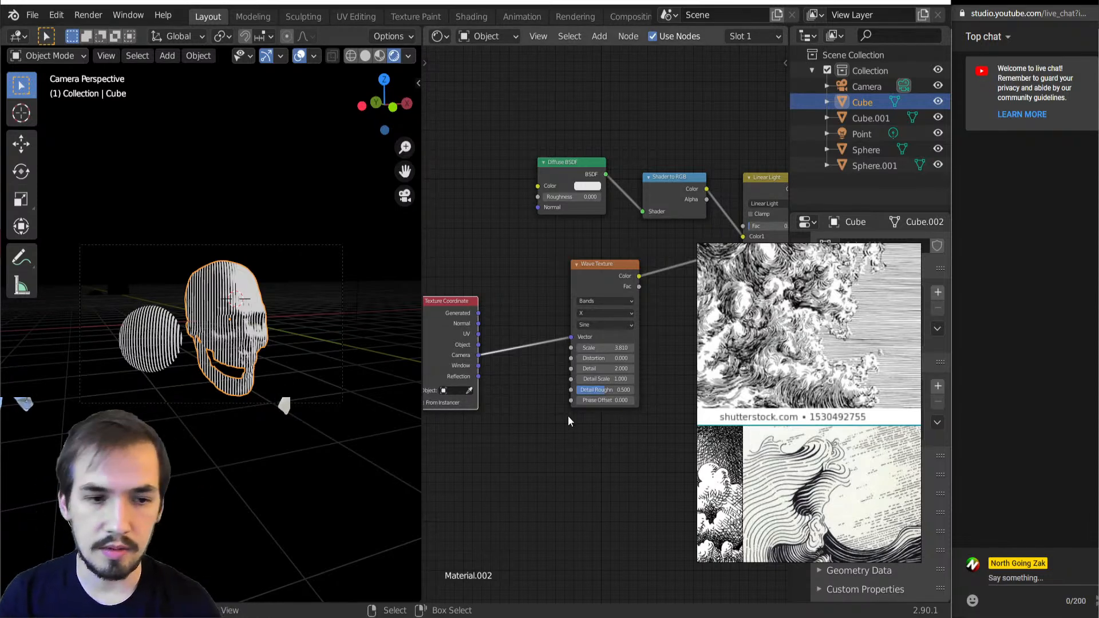
Add a Voronoi Texture node below the Texture Coordinate node in the skull's material
scroll(567, 422, "up", 2)
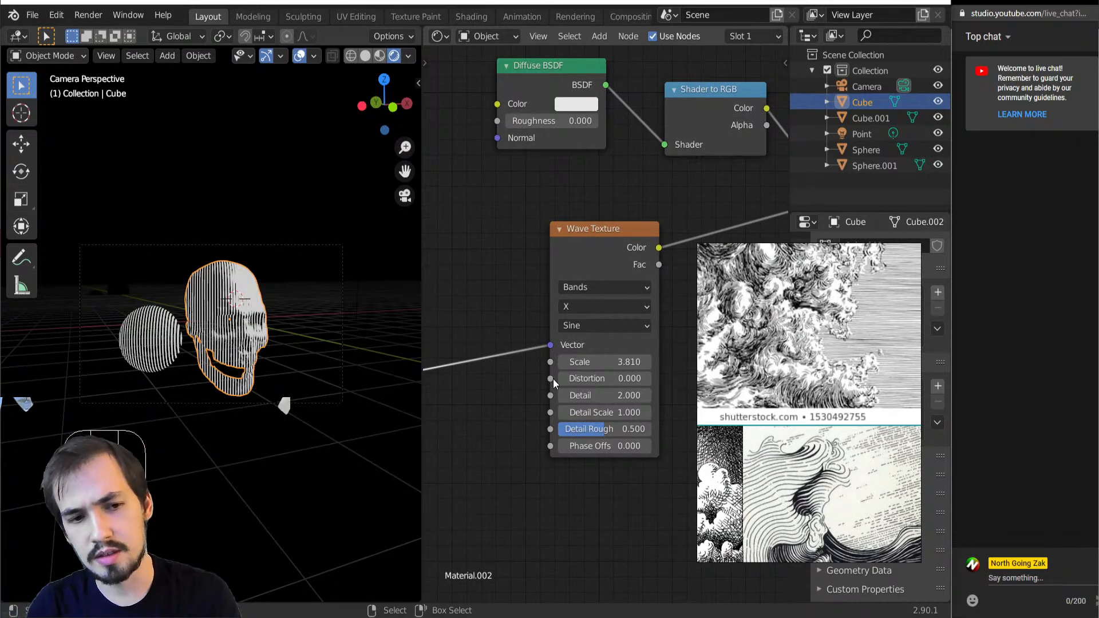
scroll(507, 385, "down", 2)
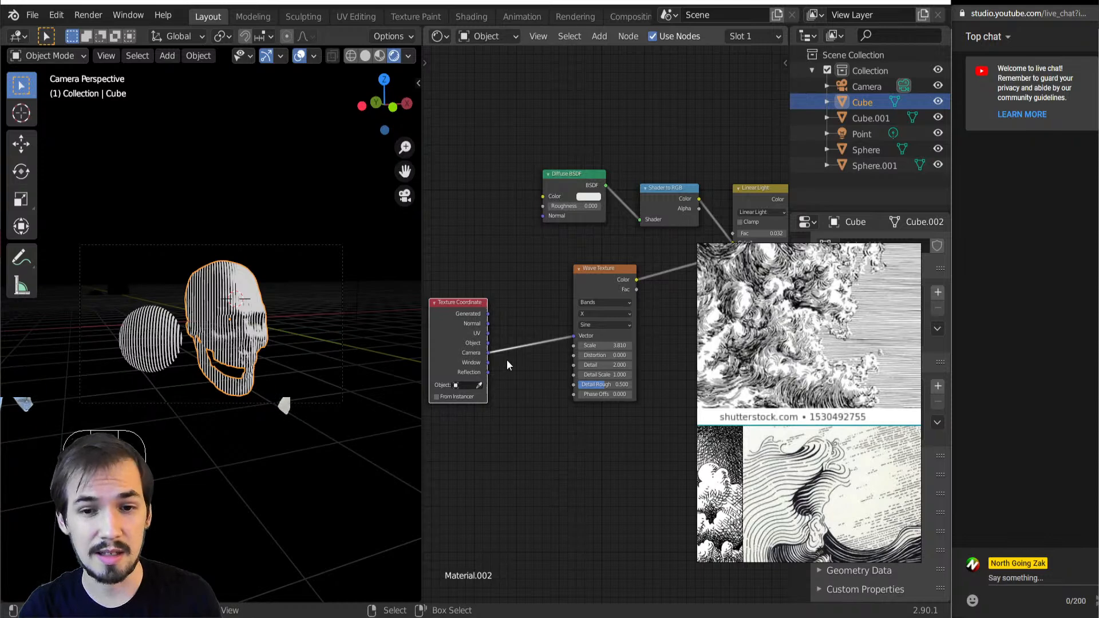
key("shift+a")
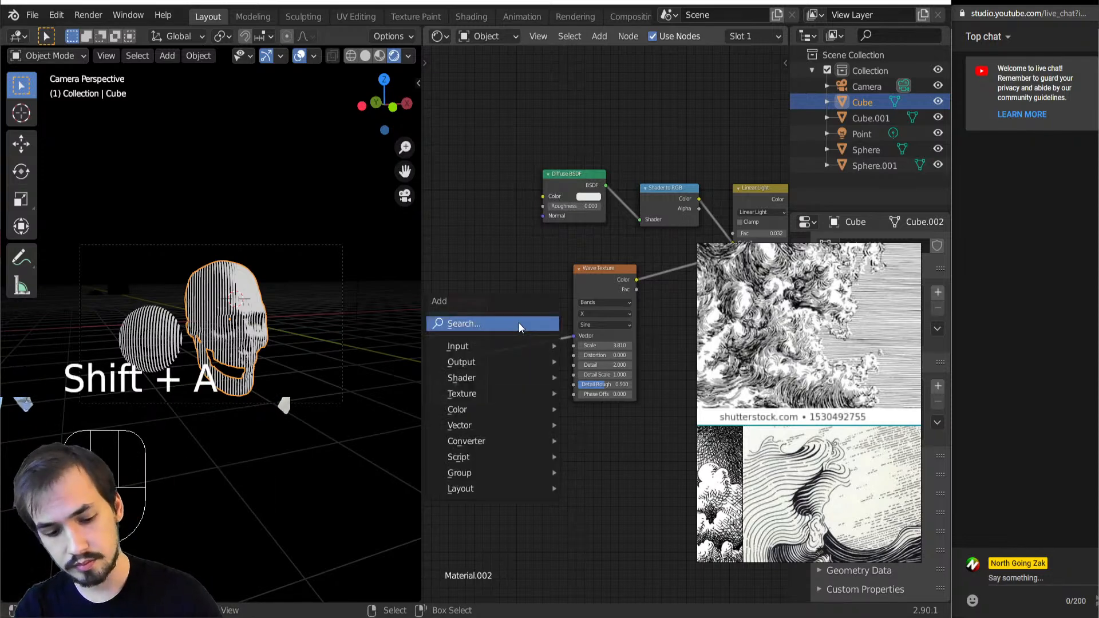
key("t")
key("v")
left_click(477, 422)
Consult the wave engraving reference and preview the Voronoi Texture's Distance and Color outputs on the skull
scroll(343, 389, "up", 5)
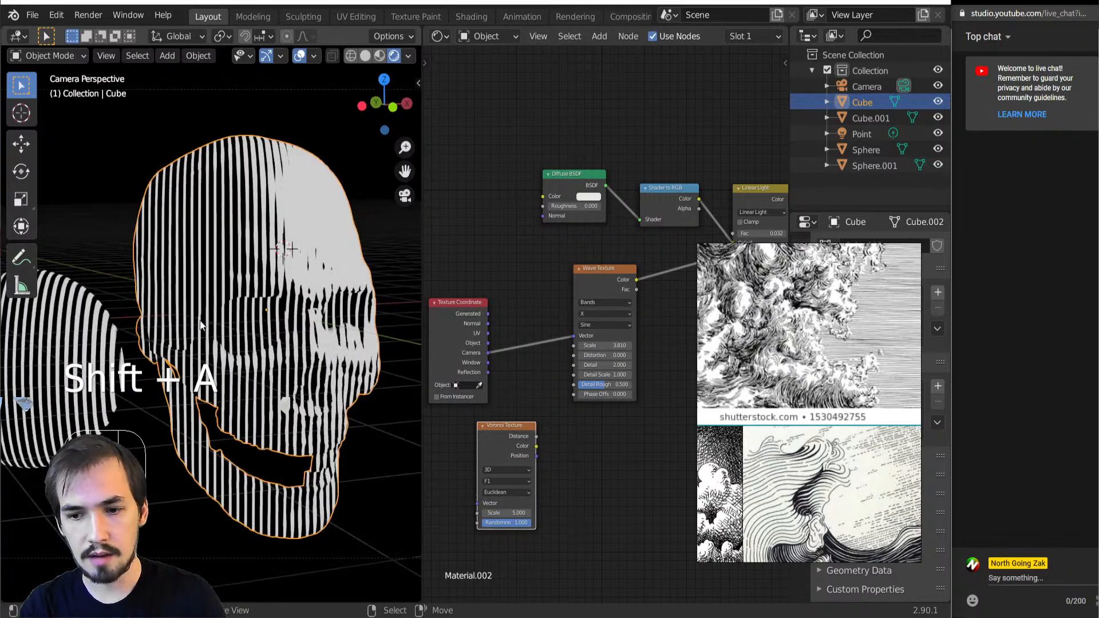
scroll(807, 321, "down", 4)
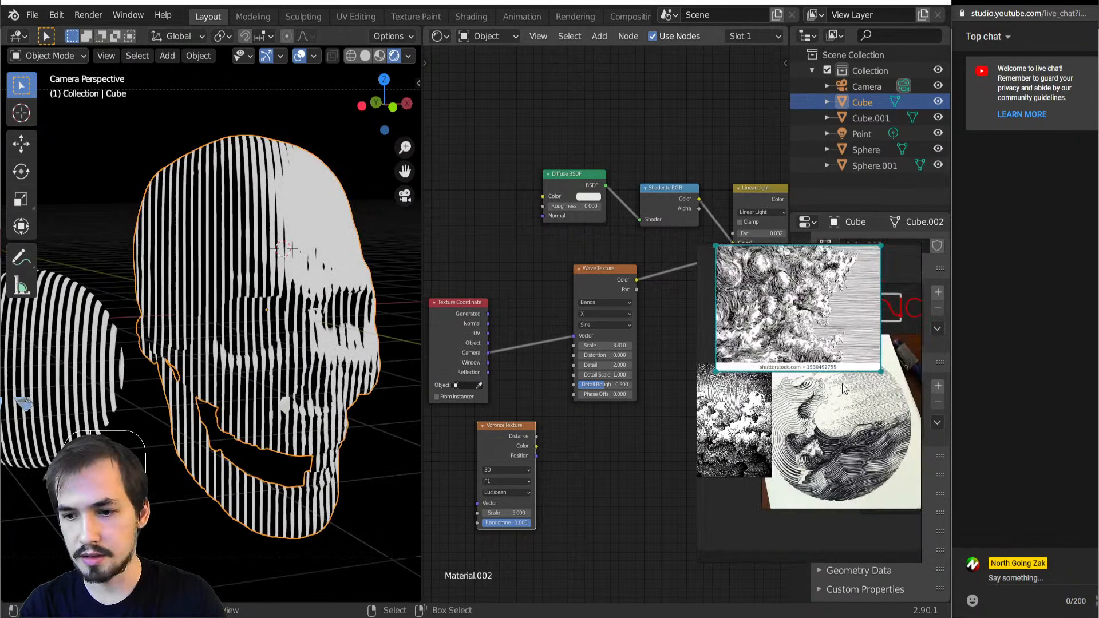
scroll(843, 388, "up", 5)
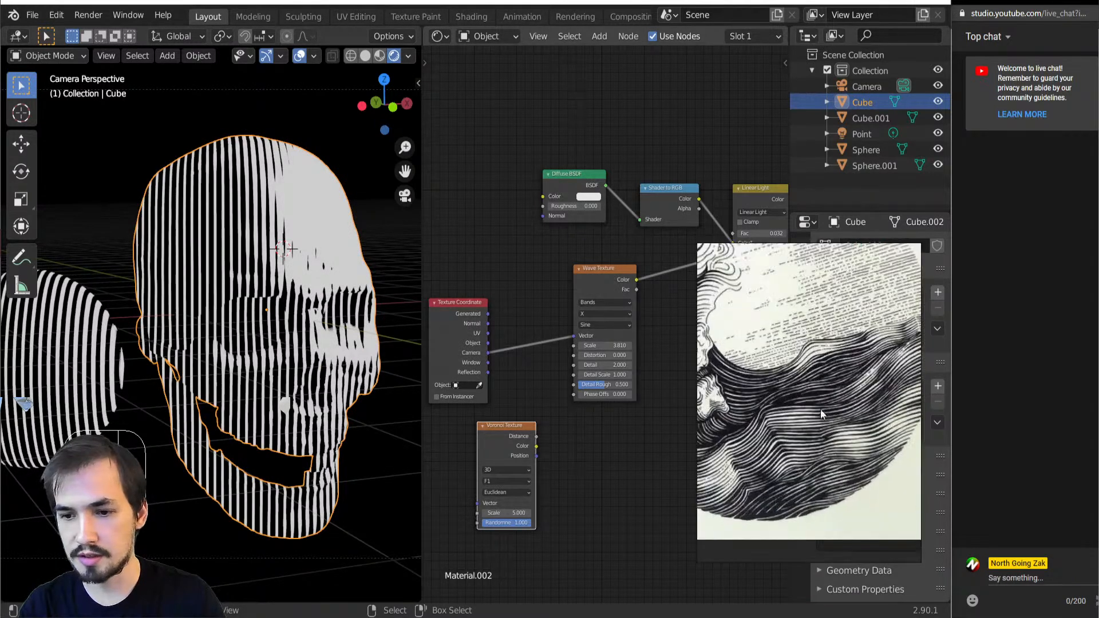
middle_click_drag(540, 441, 553, 429)
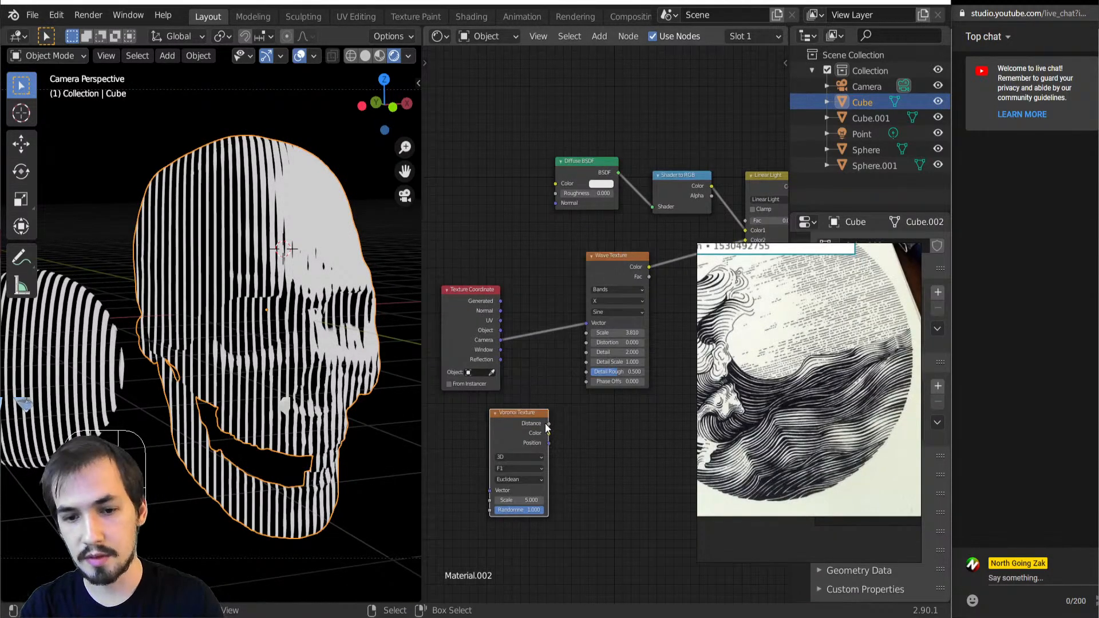
left_click(523, 432, "ctrl+shift")
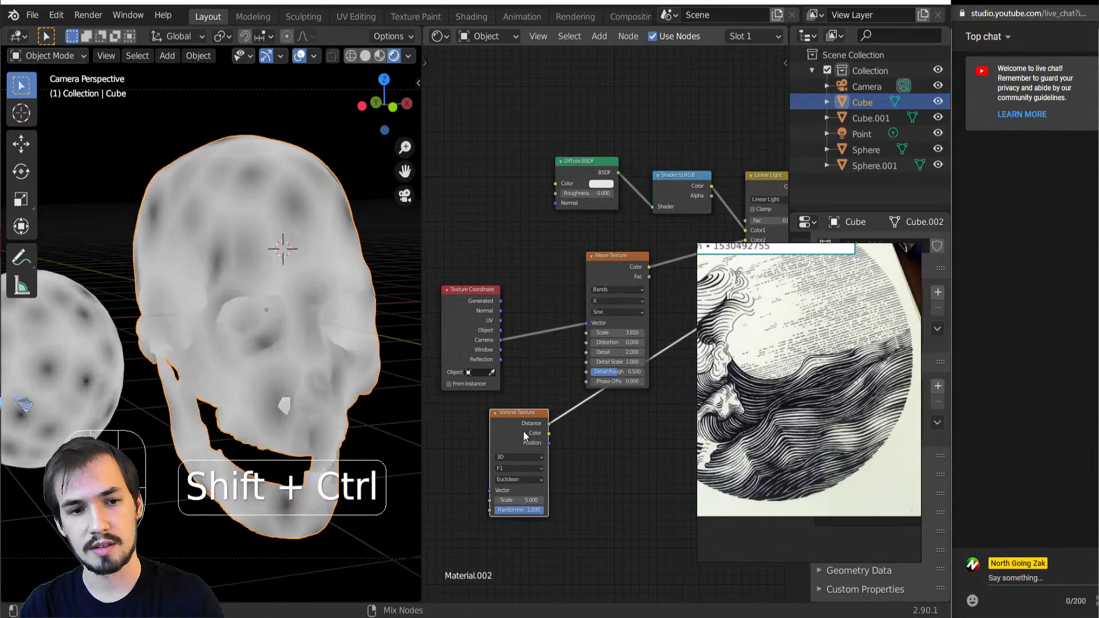
left_click(552, 430)
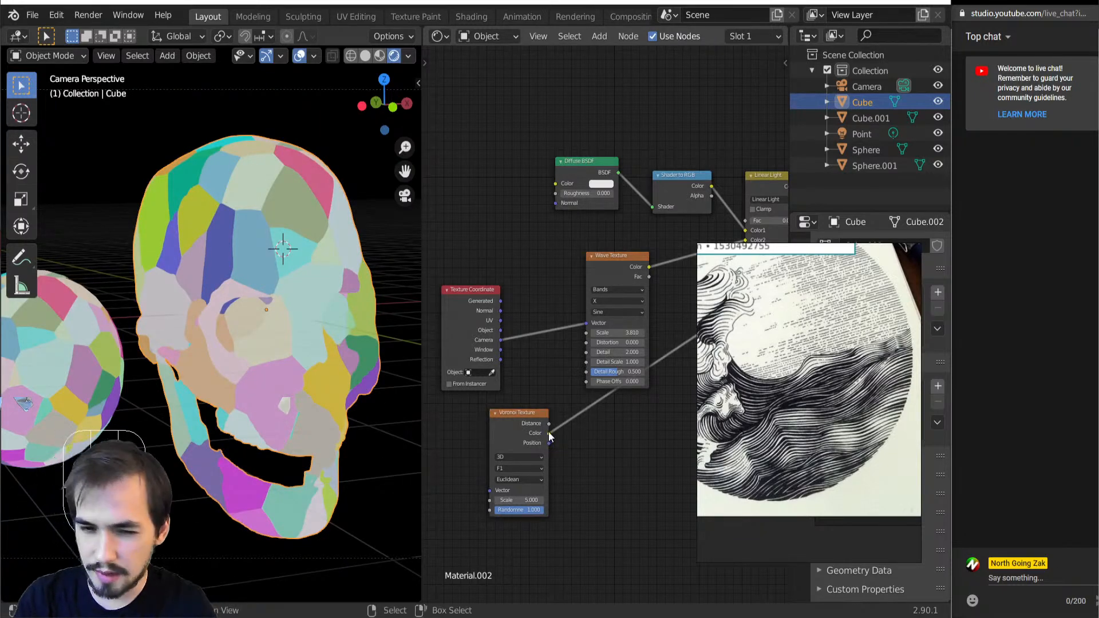
Try a Vector Math node set to Add between the Texture Coordinate's Camera output and the Wave Texture
left_click_drag(491, 353, 398, 350)
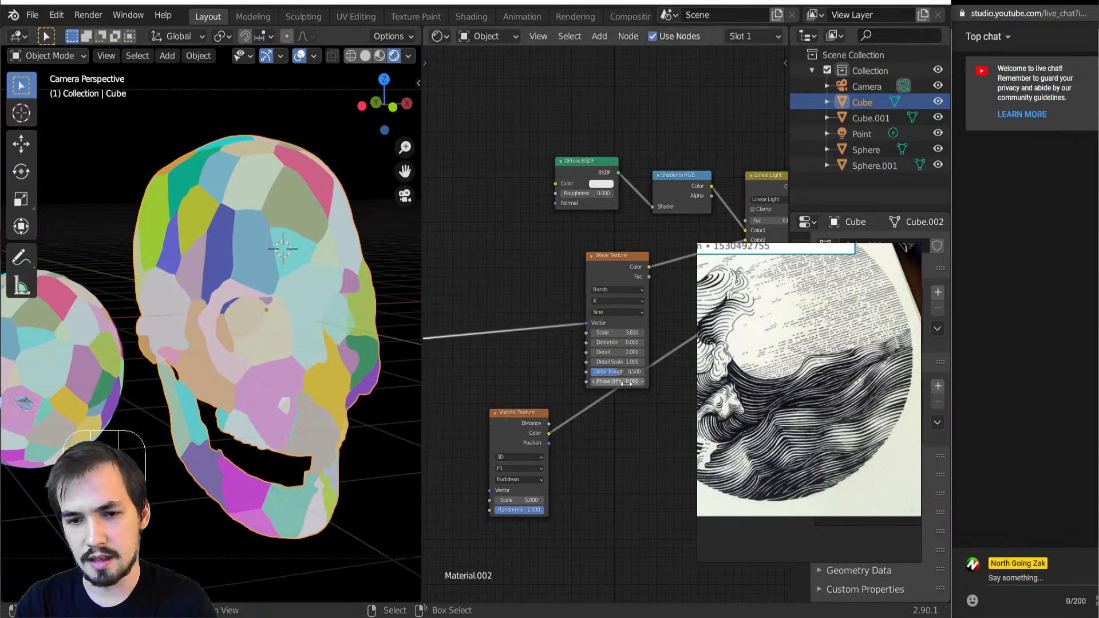
scroll(523, 339, "down", 3)
key("shift+a")
mouse_move(524, 333)
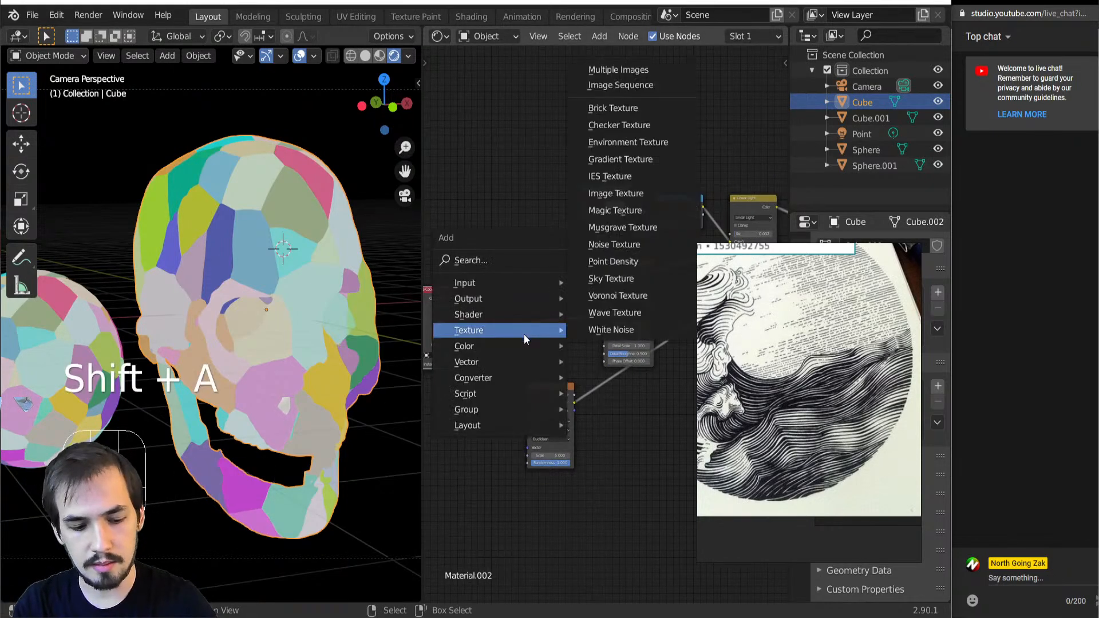
key("n")
key("v")
left_click(486, 297)
Preview the Wave Texture on the skull, and delete the Add vector node with Camera linked straight to the Wave Texture
left_click(626, 273, "ctrl+shift")
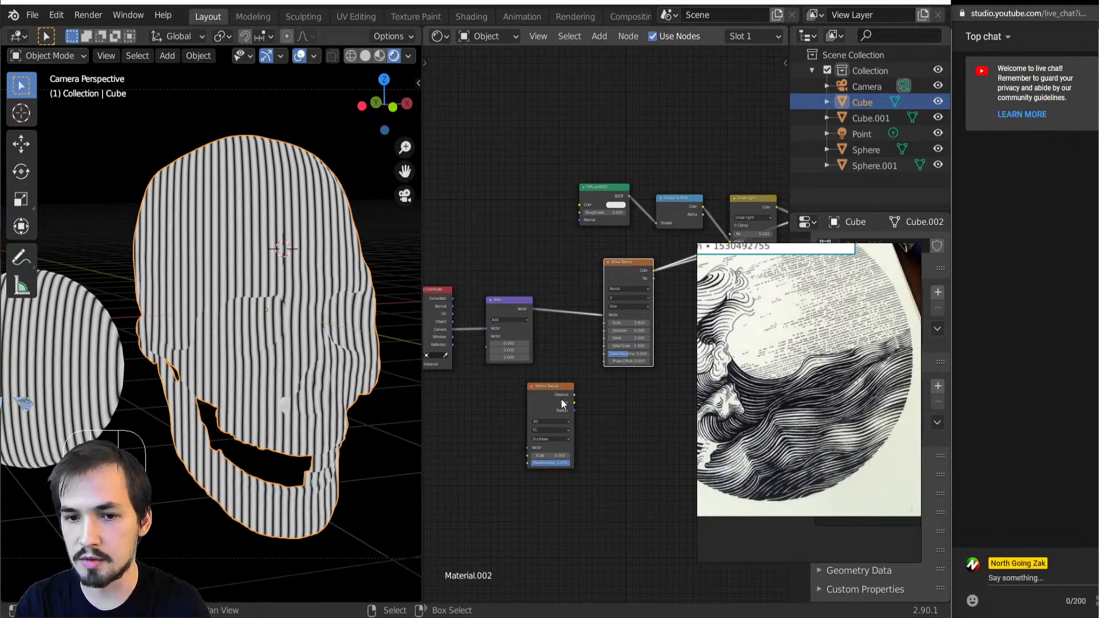
left_click_drag(562, 400, 526, 402)
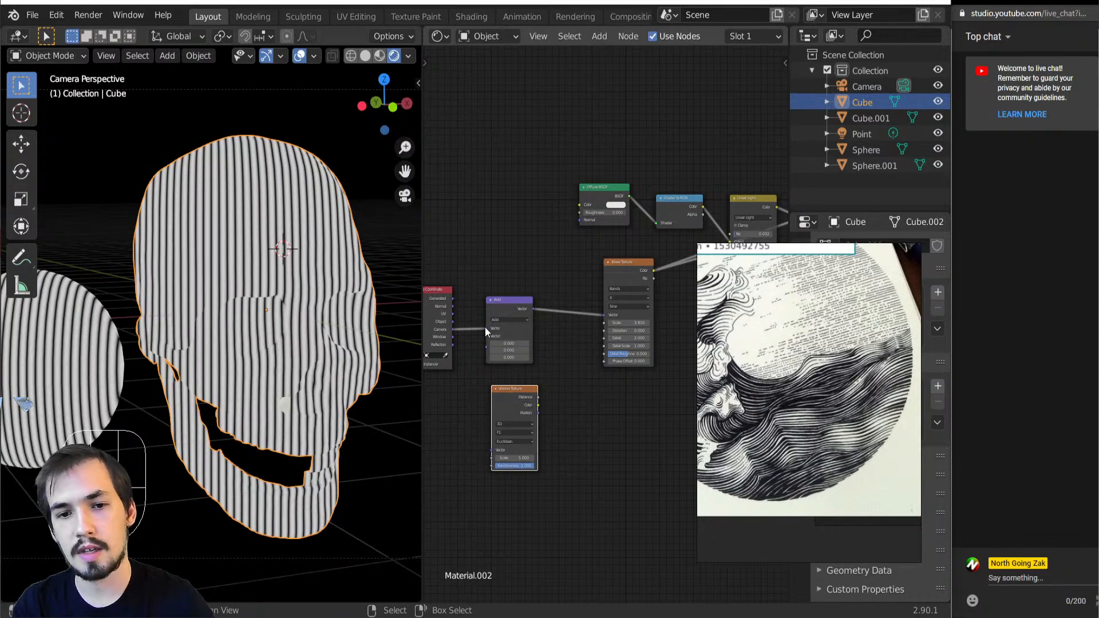
mouse_move(486, 329)
left_mouse_down()
mouse_move(610, 328)
mouse_move(604, 314)
left_mouse_up()
left_click(507, 301)
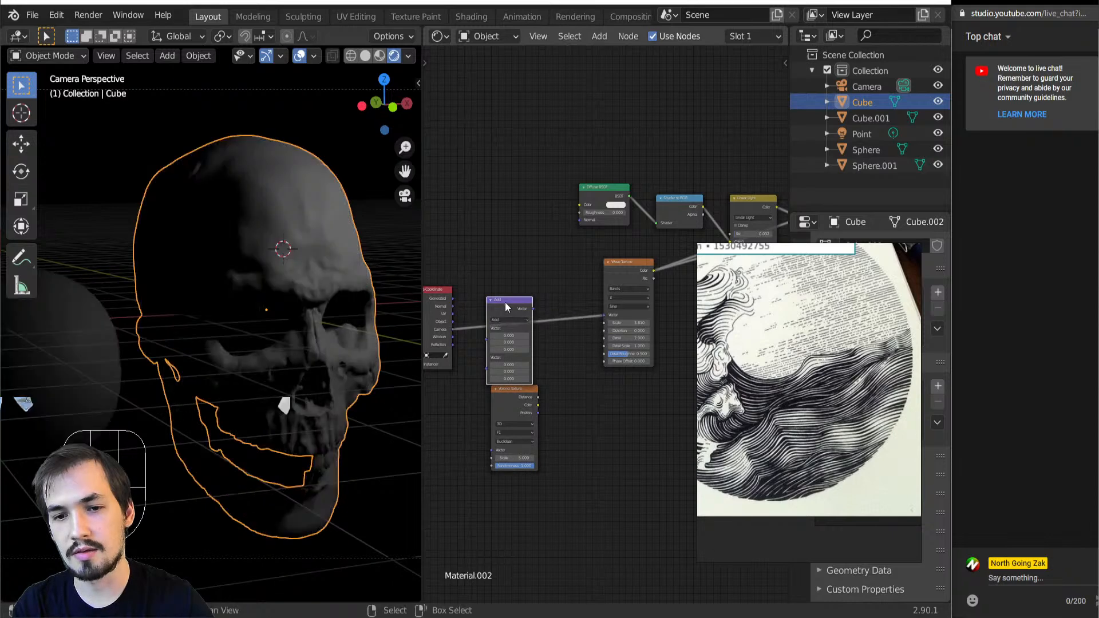
key("Delete")
Insert a Mapping node between the Texture Coordinate's Camera output and the Wave Texture's vector input
key("shift+a")
mouse_move(504, 307)
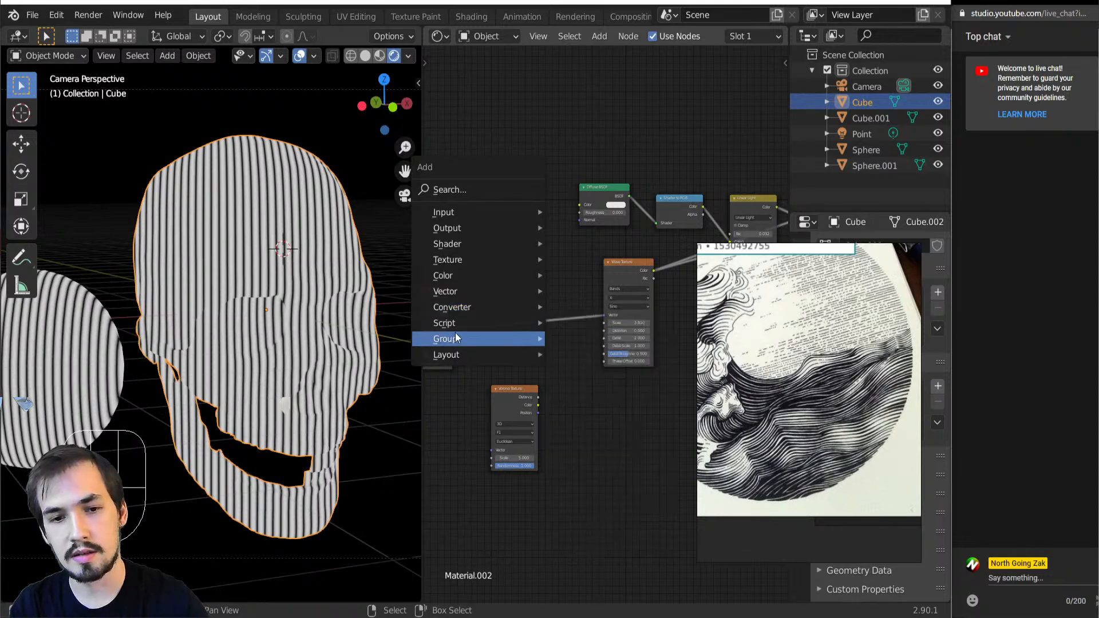
mouse_move(473, 291)
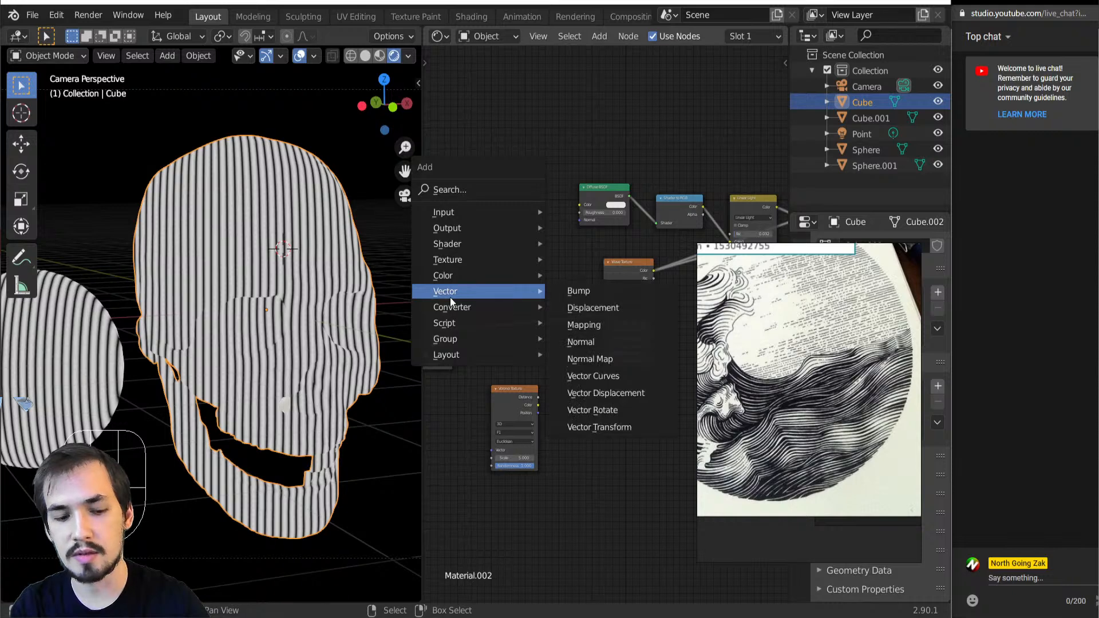
mouse_move(504, 259)
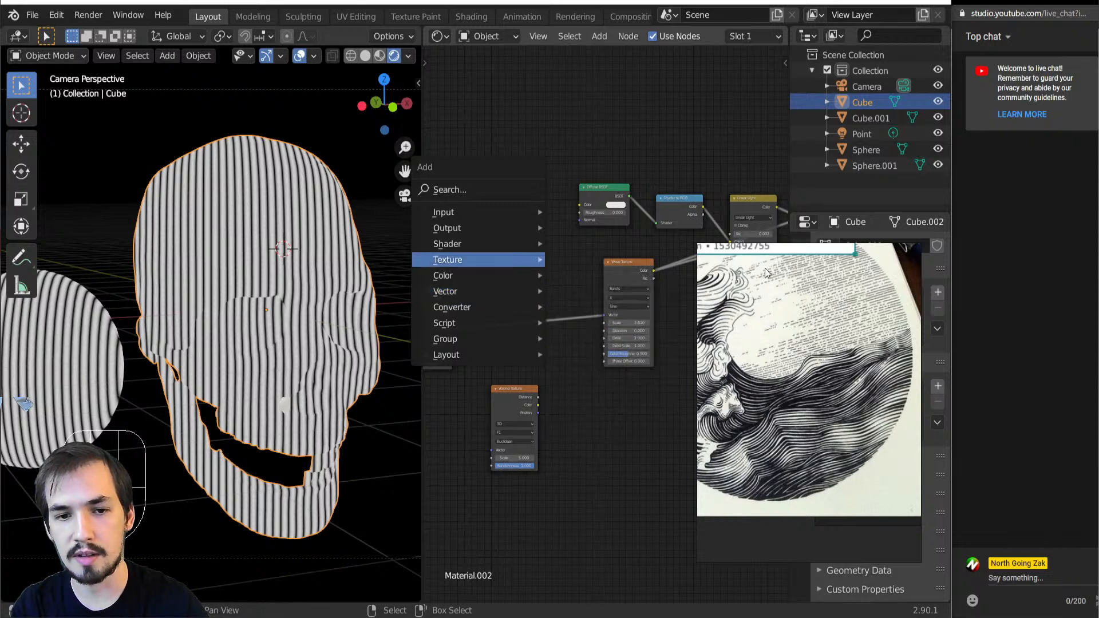
key("shift+a")
mouse_move(514, 231)
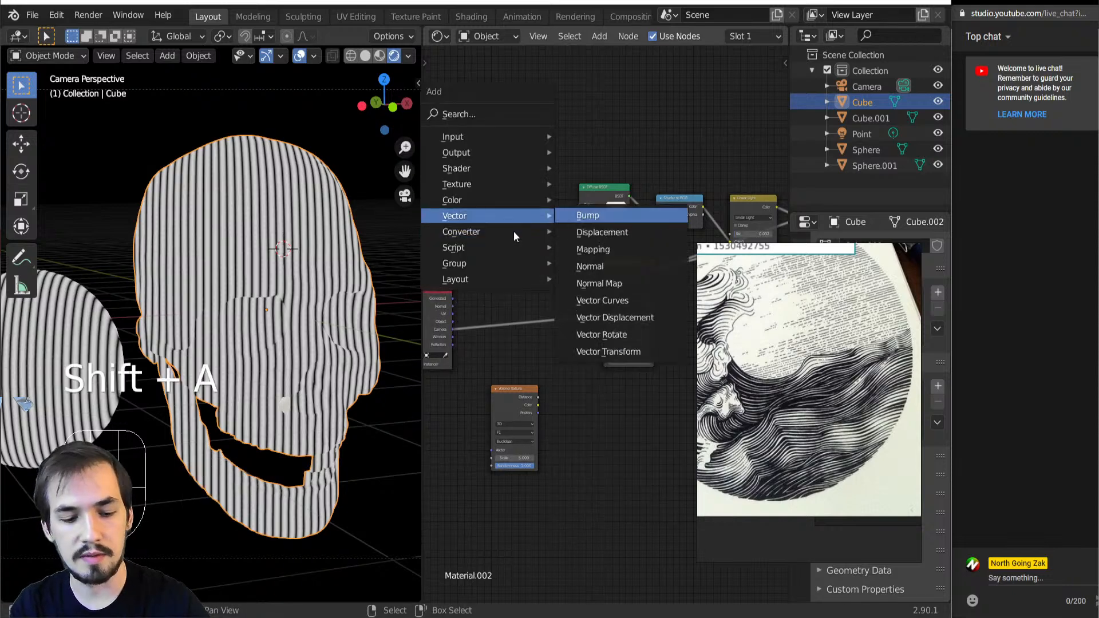
left_click(593, 248)
left_click(485, 247)
scroll(554, 307, "up", 3)
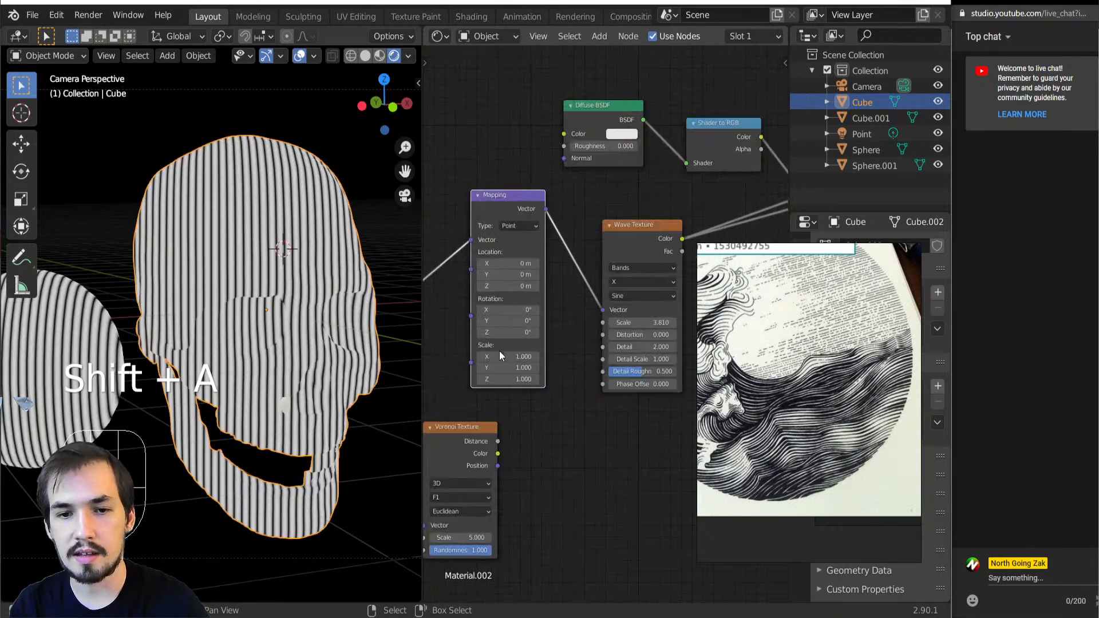
Add a Combine XYZ node and feed its vector into the Mapping node's Rotation
left_click(553, 303)
key("shift+a")
key("n")
key("x")
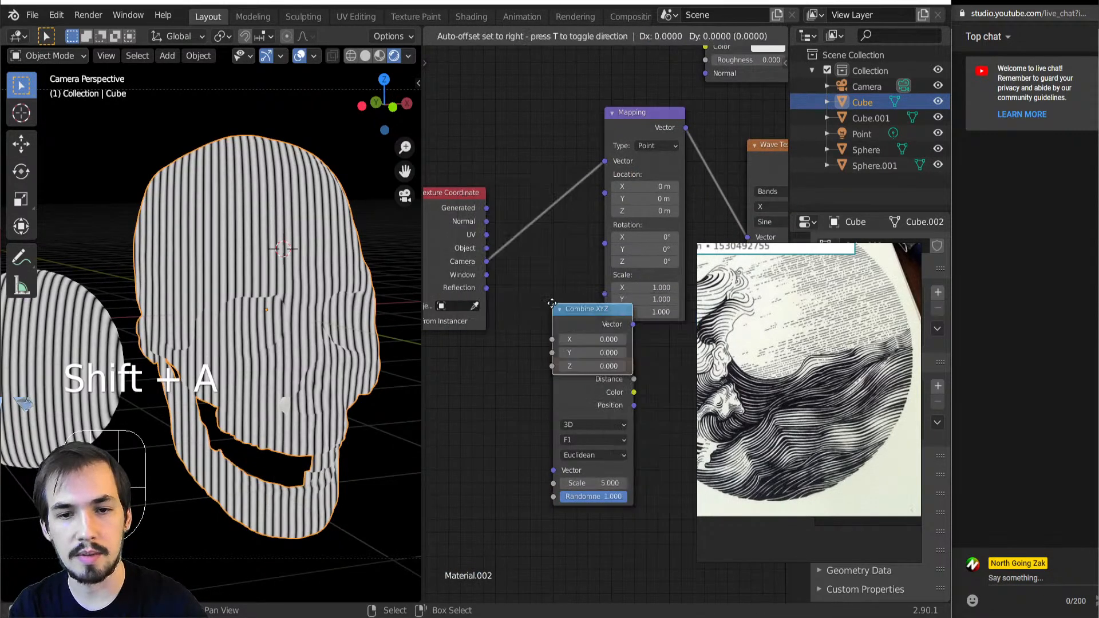
left_click(501, 283)
left_click_drag(581, 304, 606, 243)
Connect the Voronoi Texture's Color output to the Combine XYZ node's Z input and place the Voronoi node beside it
left_click_drag(590, 397, 425, 416)
middle_click_drag(575, 377, 718, 356)
left_click_drag(621, 389, 629, 355)
left_click_drag(644, 318, 643, 324)
scroll(607, 338, "down", 2)
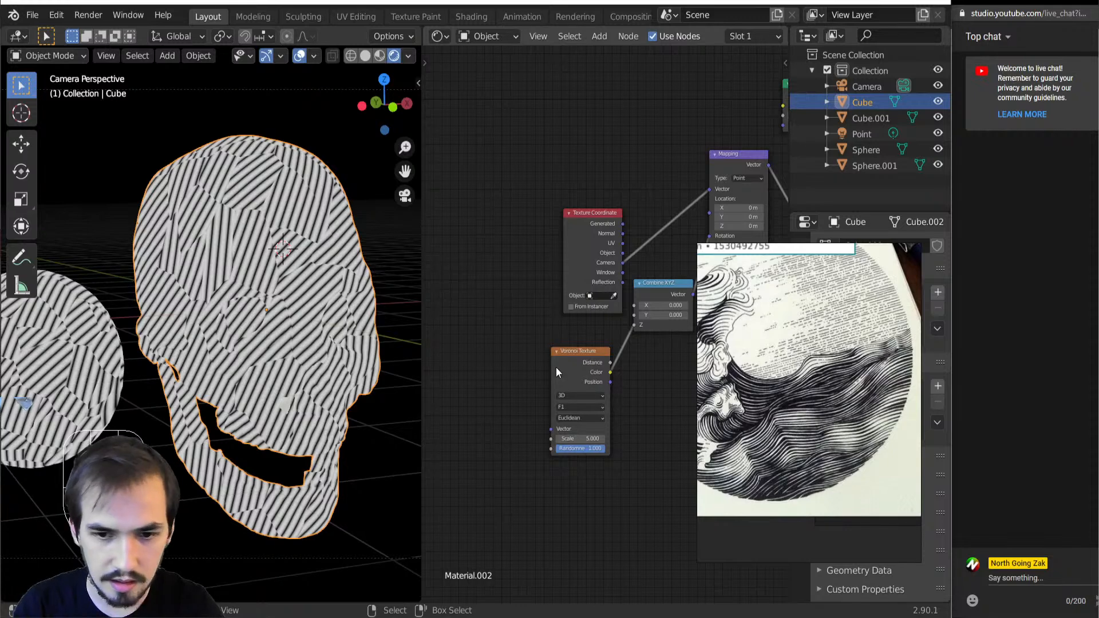
left_click_drag(571, 364, 554, 346)
Insert a Math node set to Multiply between the Voronoi Texture's Color output and the Combine XYZ node's Z input
middle_click_drag(624, 335, 429, 342)
middle_click_drag(681, 316, 561, 350)
middle_click_drag(445, 310, 557, 346)
scroll(507, 375, "up", 3)
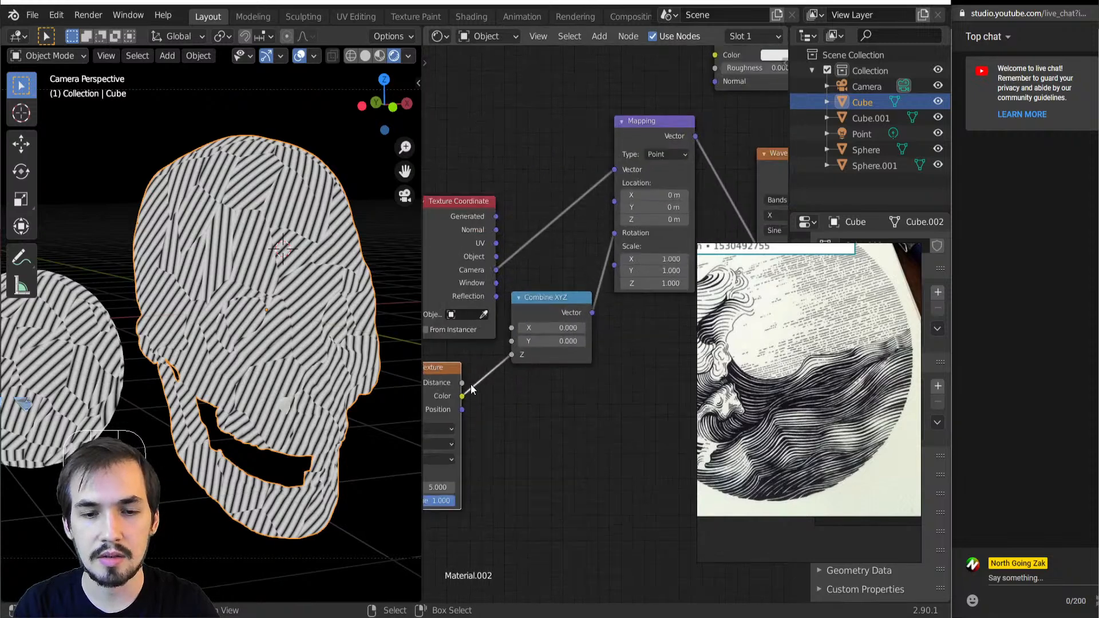
key("shift+a")
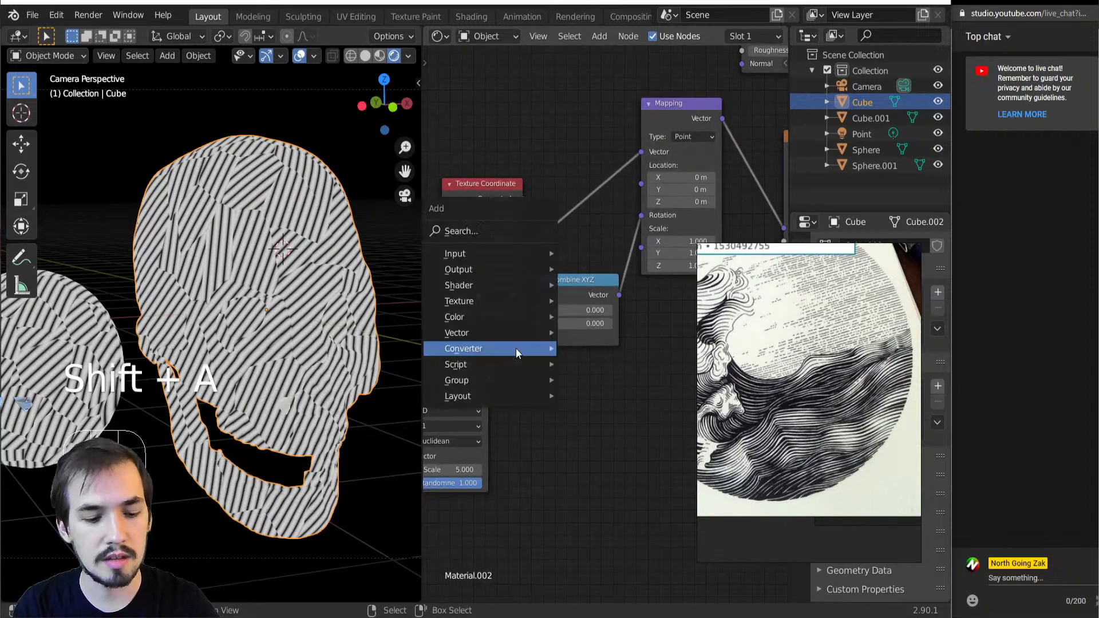
mouse_move(515, 352)
left_click(590, 233)
left_click(514, 347)
left_click(593, 384)
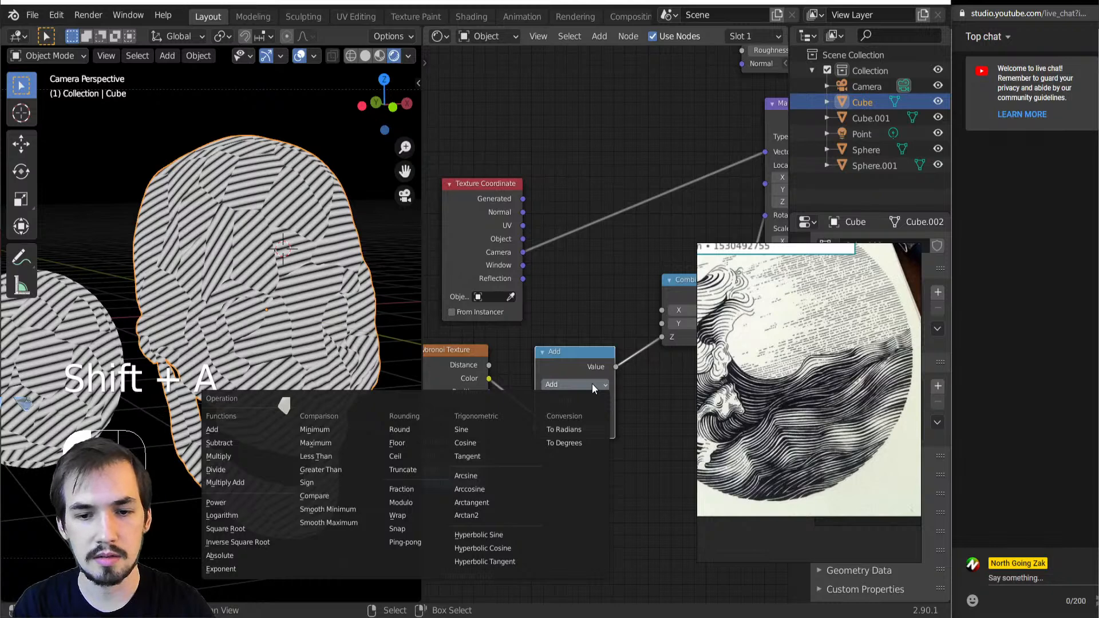
key("m")
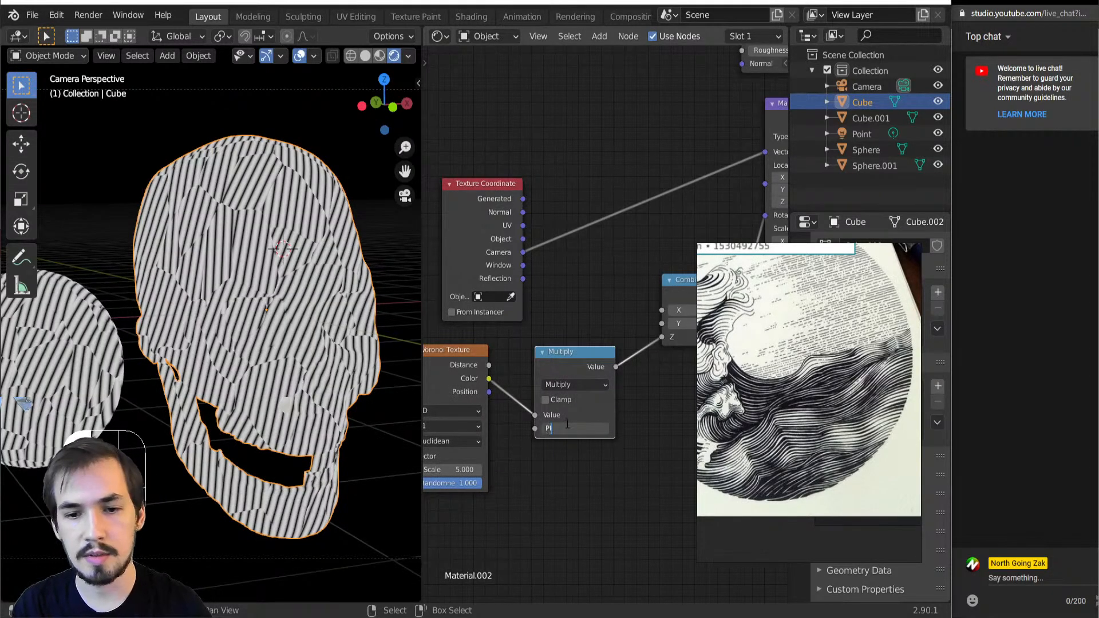
Set the Multiply node's second value to pi (3.142)
left_click(567, 424)
type("Pi")
key("Return")
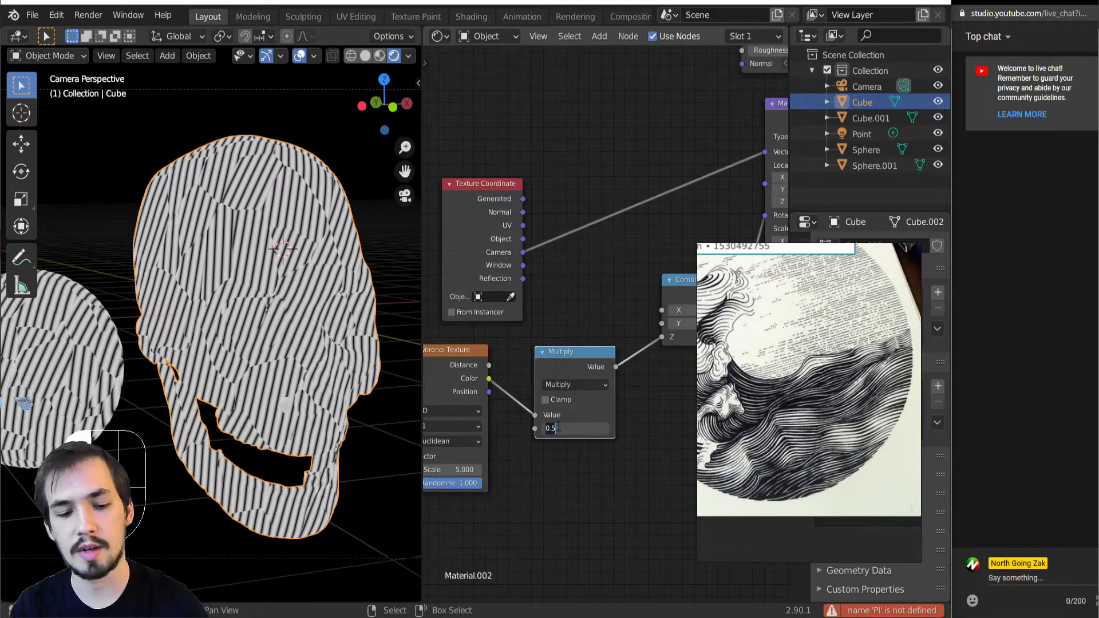
key("Return")
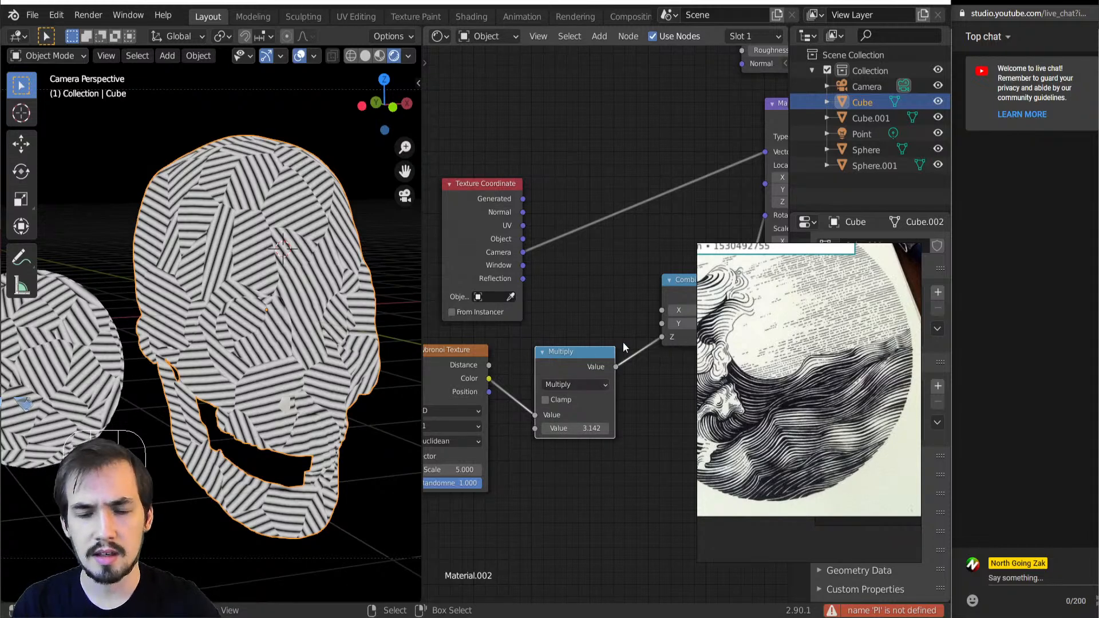
Insert another Multiply node with a value of 1 between the Voronoi Texture's Color output and the pi multiplier
key("shift+a")
left_click(509, 393)
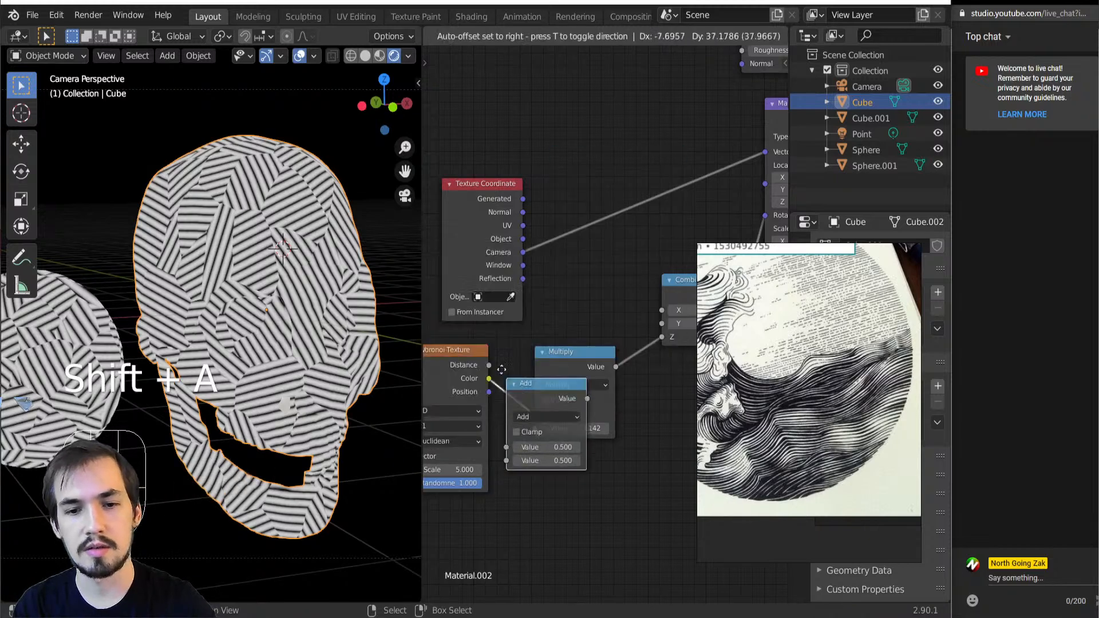
left_click(534, 349)
left_click(595, 399)
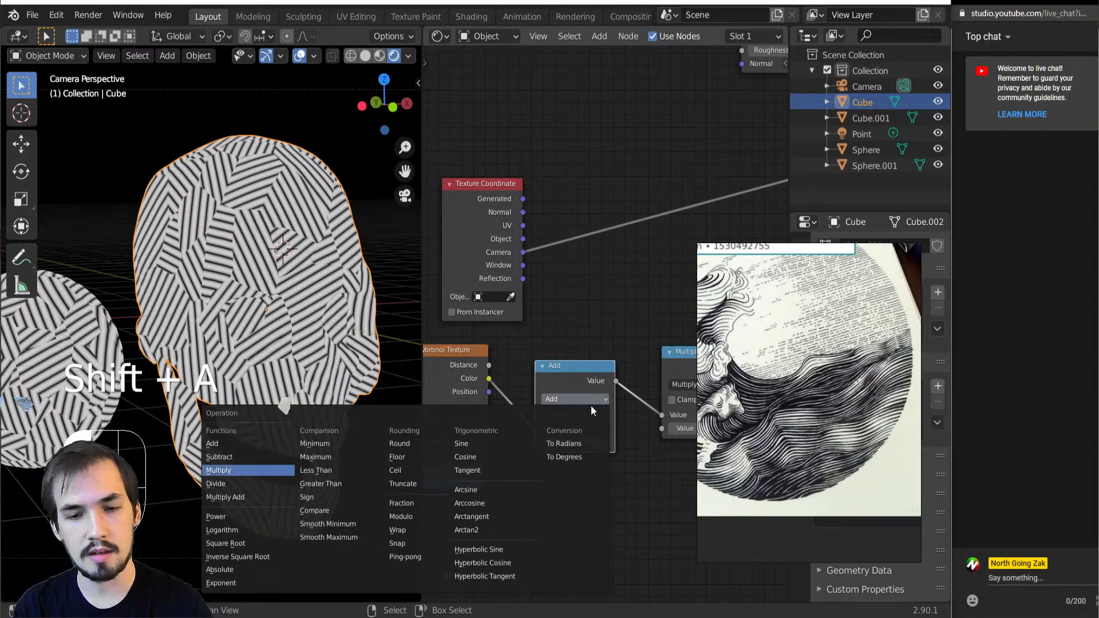
key("Return")
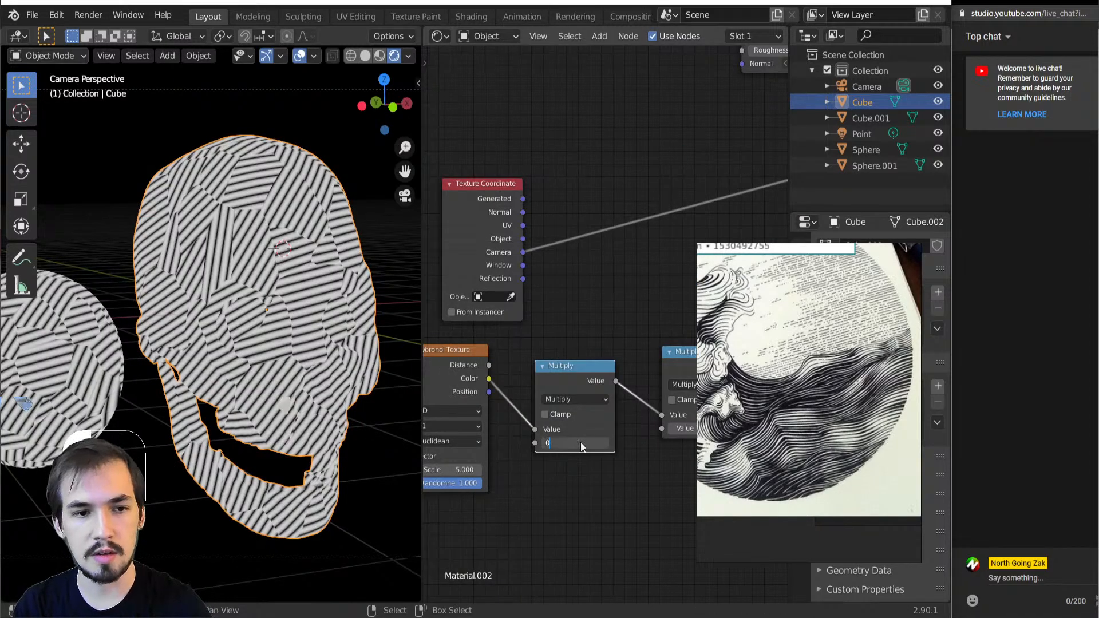
key("Return")
left_click(575, 443)
type("1")
key("Return")
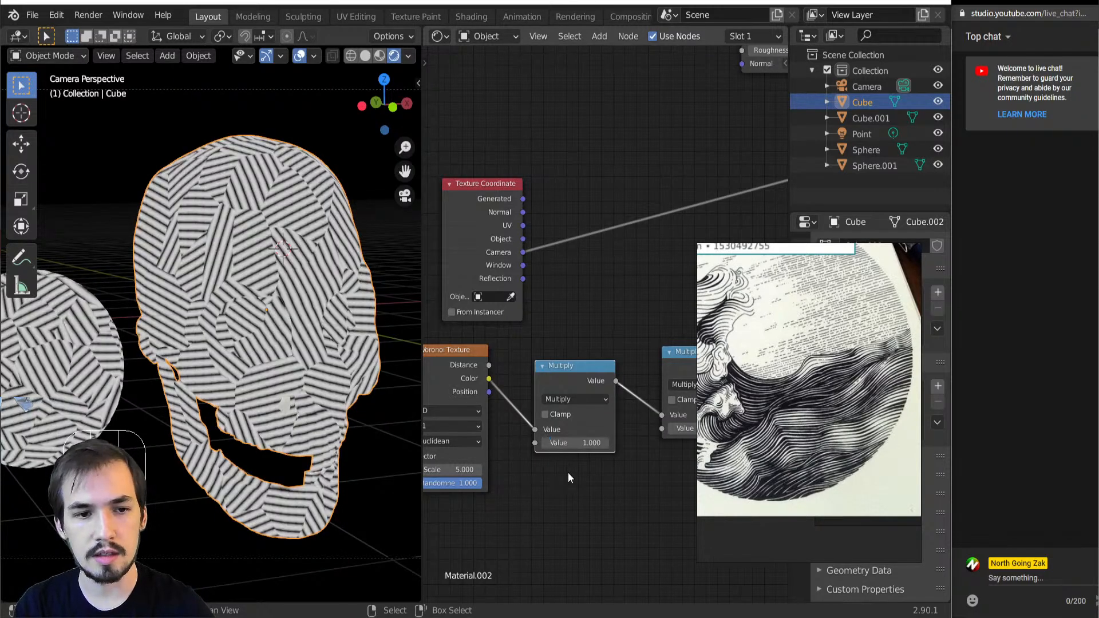
Reduce the multiplier next to the Voronoi Texture to 0.570, and undo the last extra edit in the node tree
left_click_drag(588, 443, 539, 443, "shift")
middle_click_drag(659, 408, 516, 409)
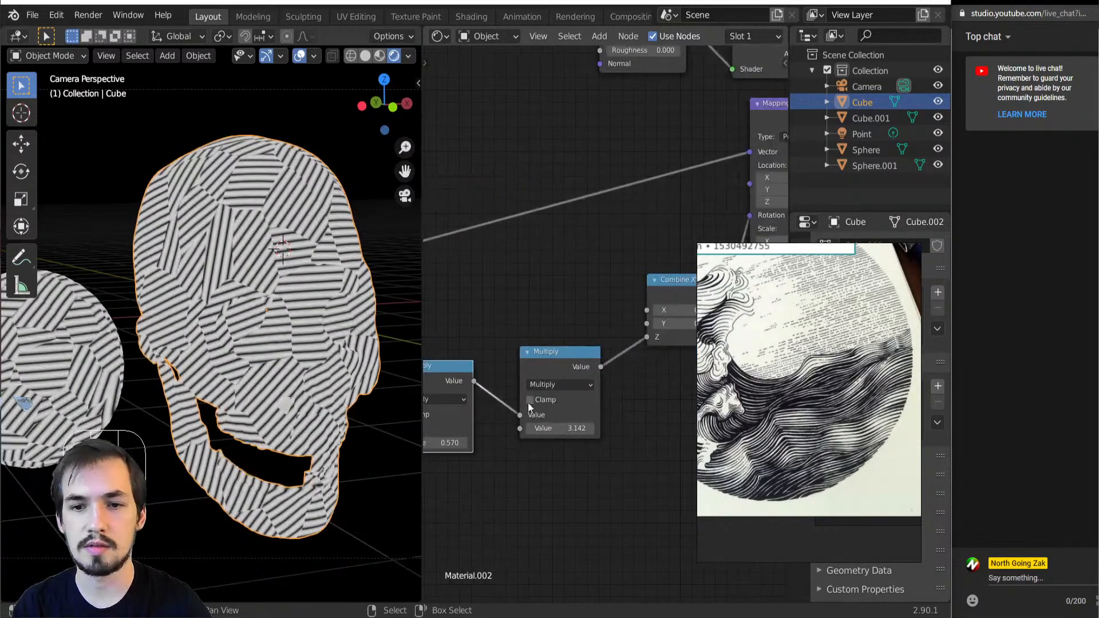
scroll(573, 406, "down", 5)
left_click_drag(468, 405, 481, 404, "shift")
key("ctrl+z")
scroll(523, 363, "down", 2)
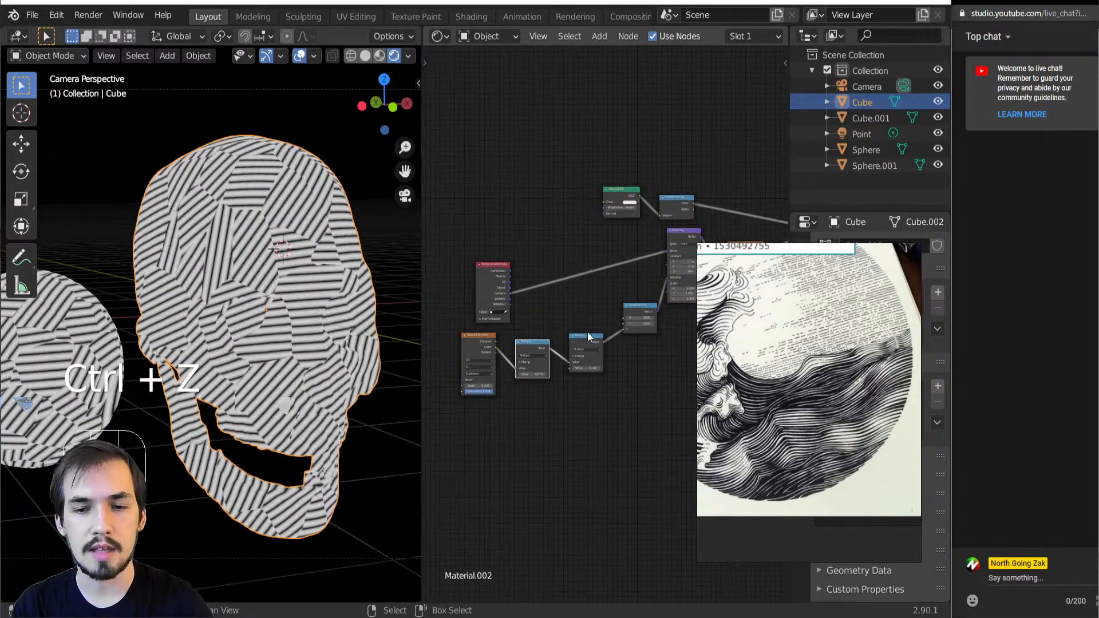
Move the Wave Texture node down to clear space ahead of the Linear Light node
scroll(587, 334, "up", 2)
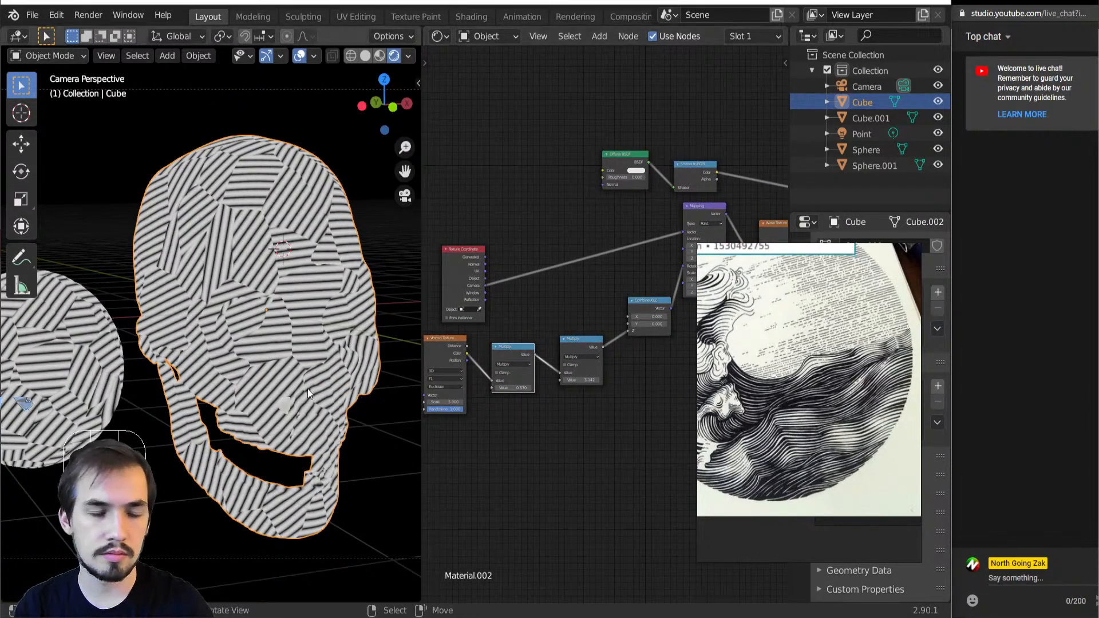
scroll(324, 355, "up", 5)
scroll(537, 360, "down", 3)
middle_click_drag(537, 360, 436, 362)
scroll(565, 328, "up", 3)
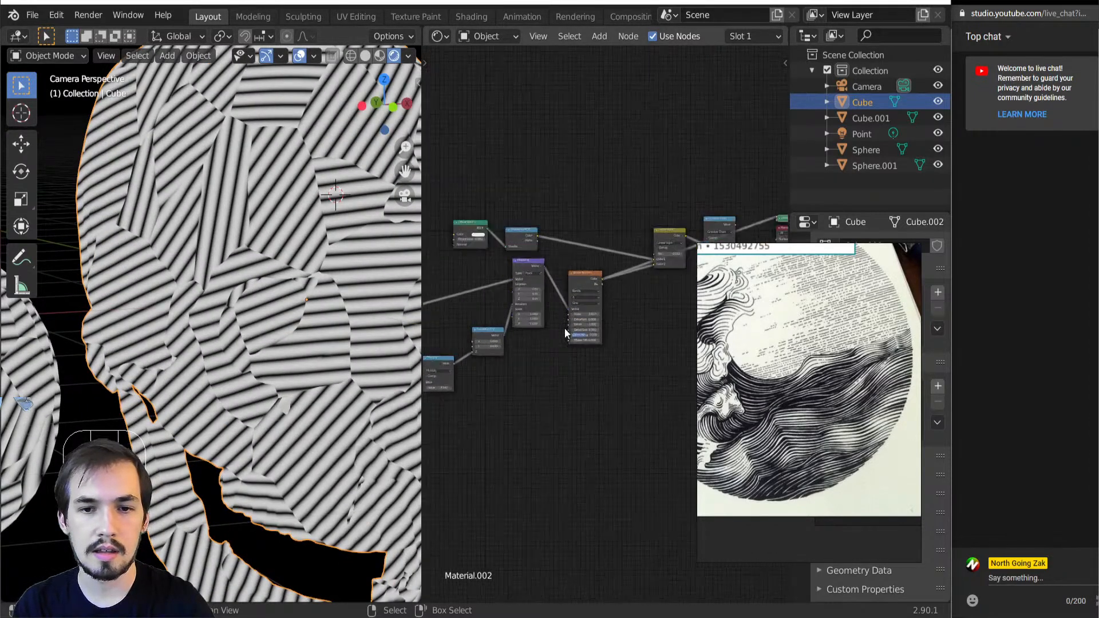
scroll(390, 318, "up", 3)
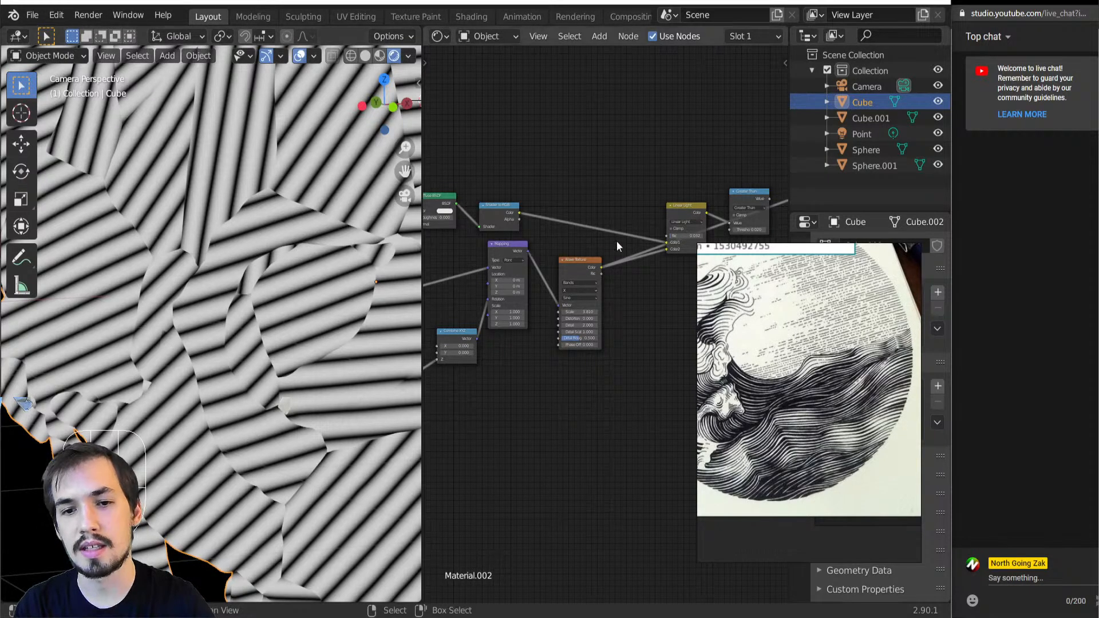
left_click_drag(578, 261, 563, 354)
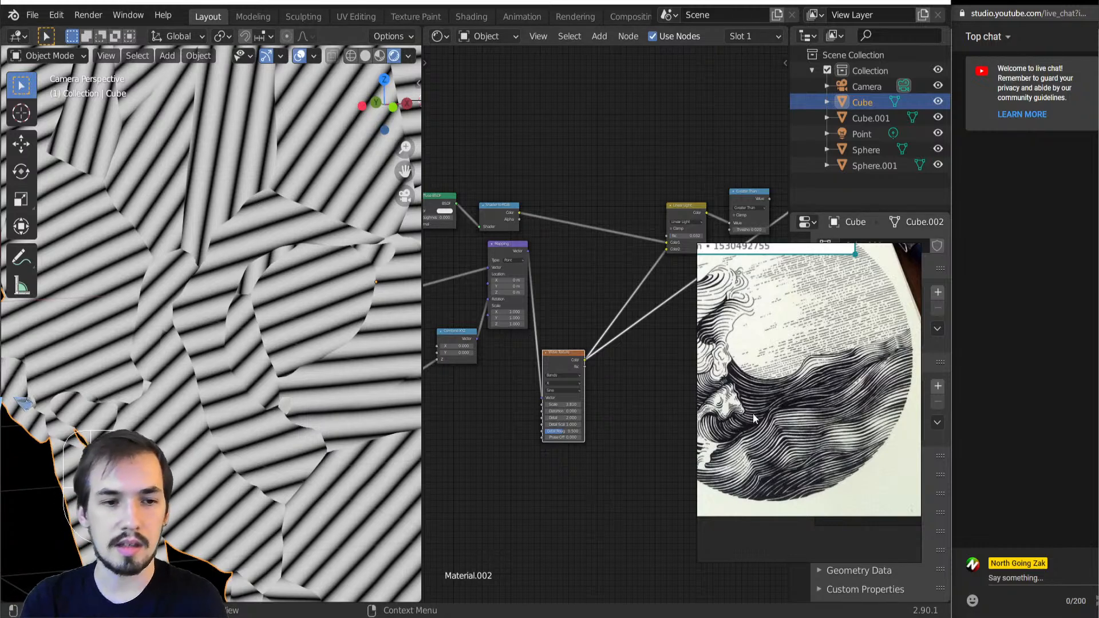
Insert a MixRGB node set to Add between the Wave Texture's Color output and the Linear Light node's Color2 input
middle_click_drag(612, 295, 533, 361)
scroll(586, 321, "up", 4)
left_click(548, 352)
key("shift+a")
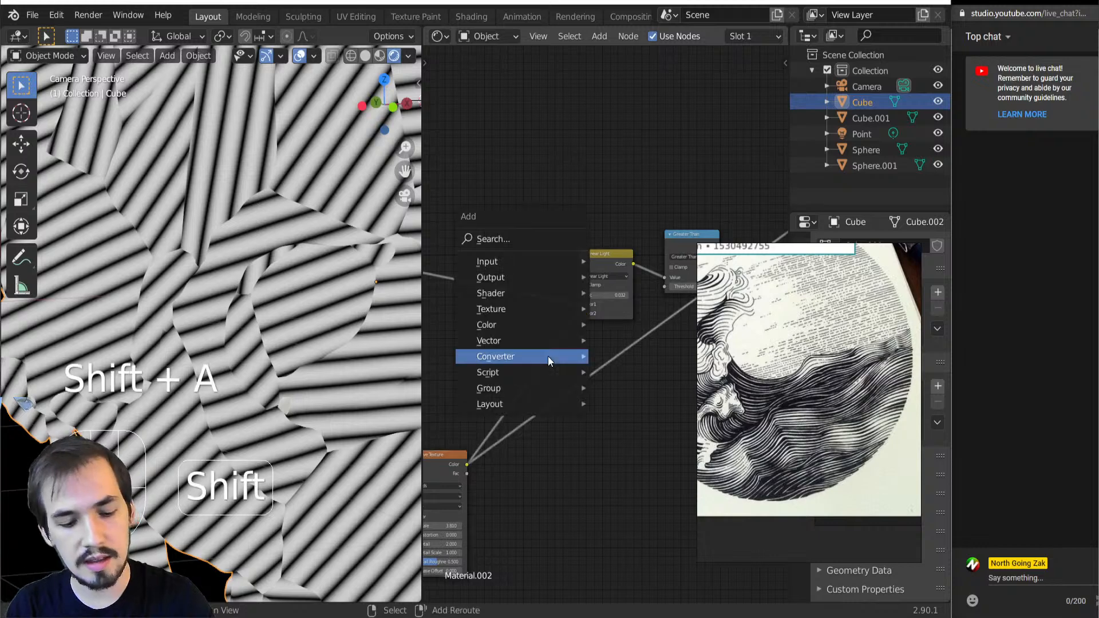
key("c")
key("m")
left_click(499, 352)
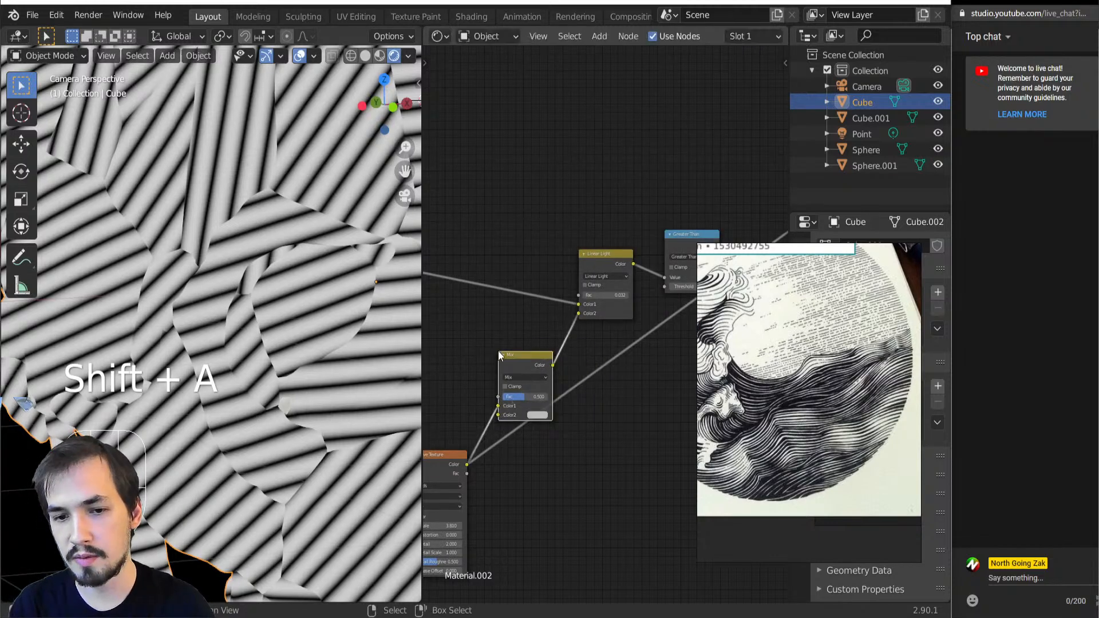
left_click(528, 378)
key("a")
Preview the Voronoi Texture's Distance output on the skull and sphere
middle_click_drag(446, 323, 572, 305)
scroll(572, 306, "down", 5)
middle_click_drag(495, 373, 615, 340)
left_click(430, 392, "ctrl+shift")
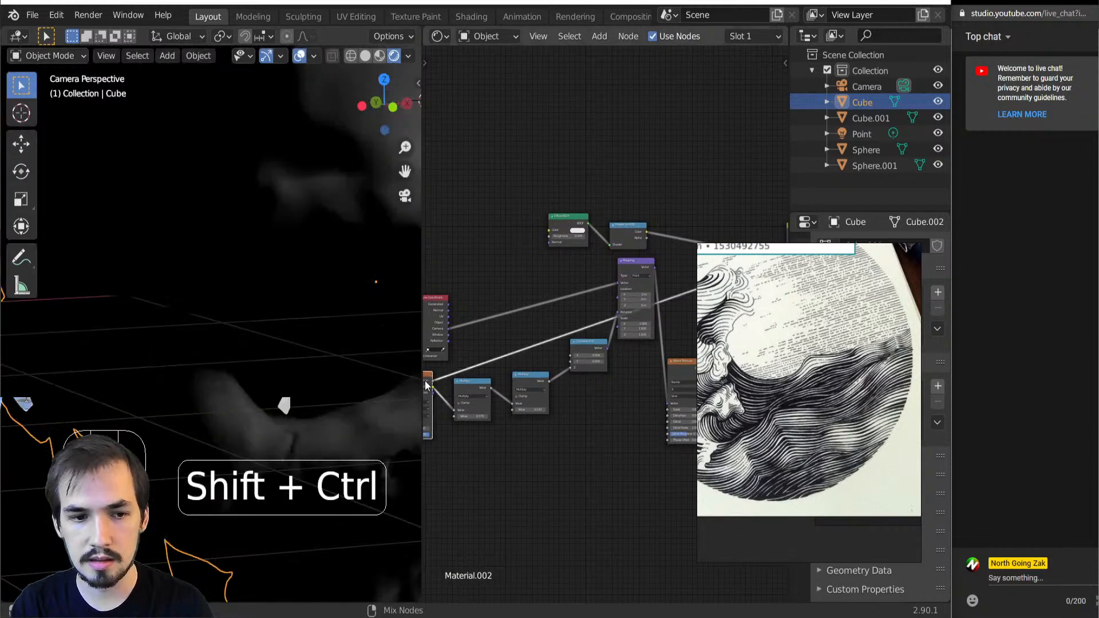
scroll(453, 376, "down", 2)
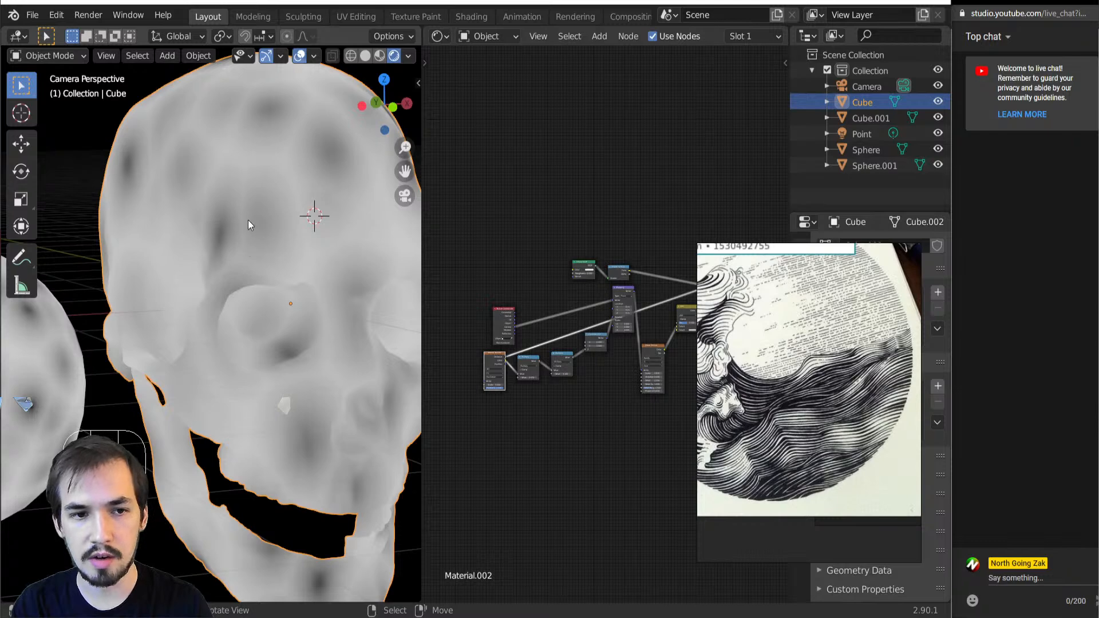
scroll(485, 372, "up", 2)
scroll(445, 376, "up", 1)
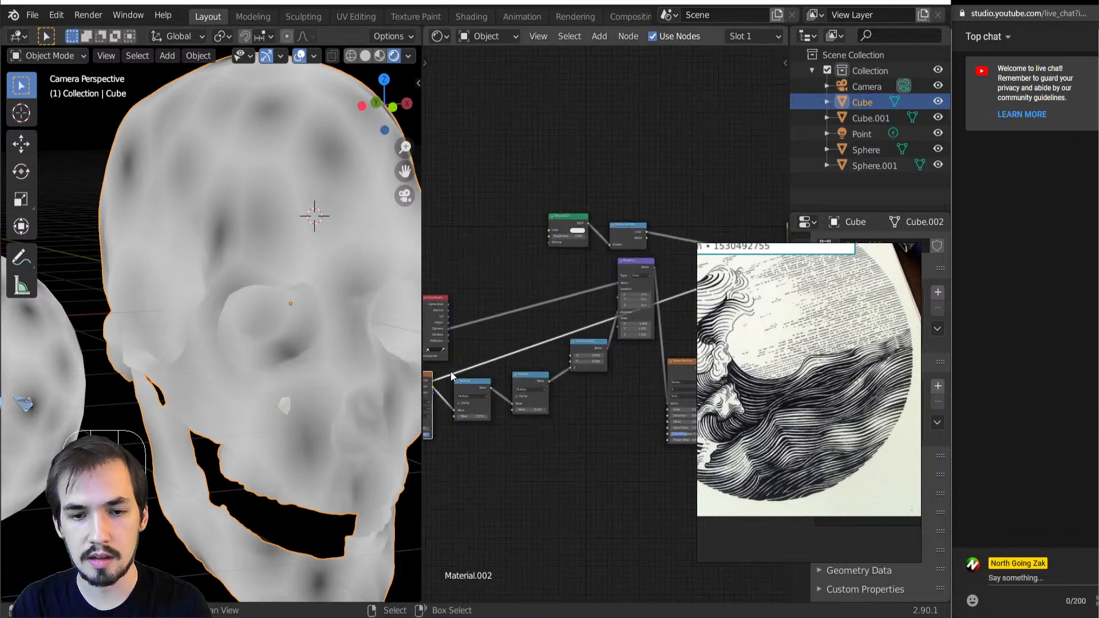
Bring the Voronoi Texture node near the Add node and connect its Distance output to the Add node's Color2 input
left_click_drag(434, 388, 467, 389)
scroll(575, 342, "down", 3)
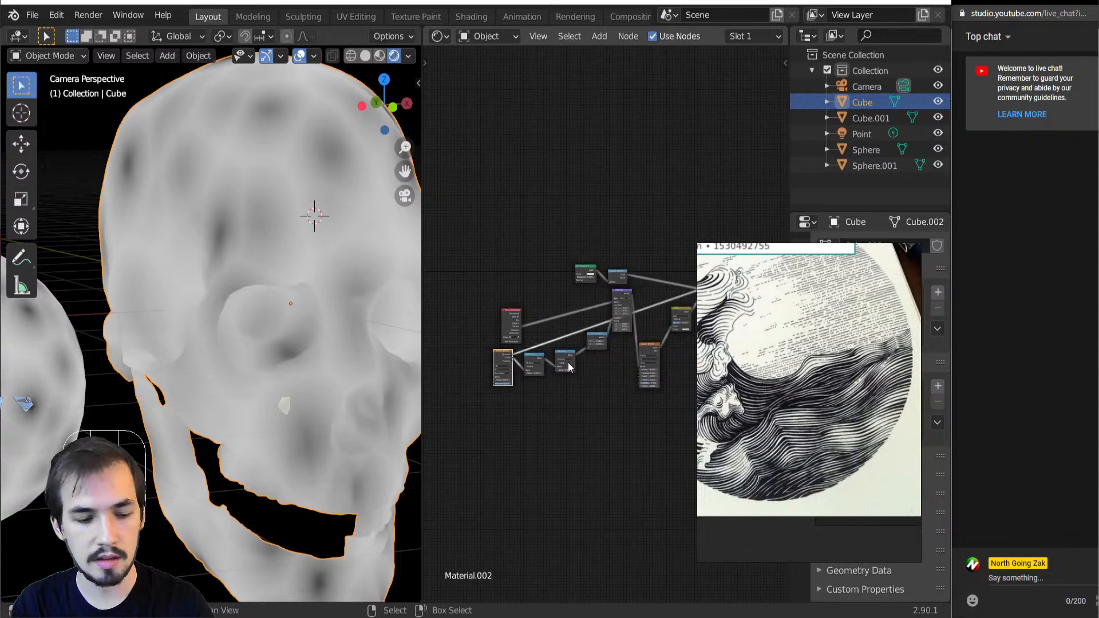
key("g")
left_click(622, 365)
scroll(550, 372, "up", 4)
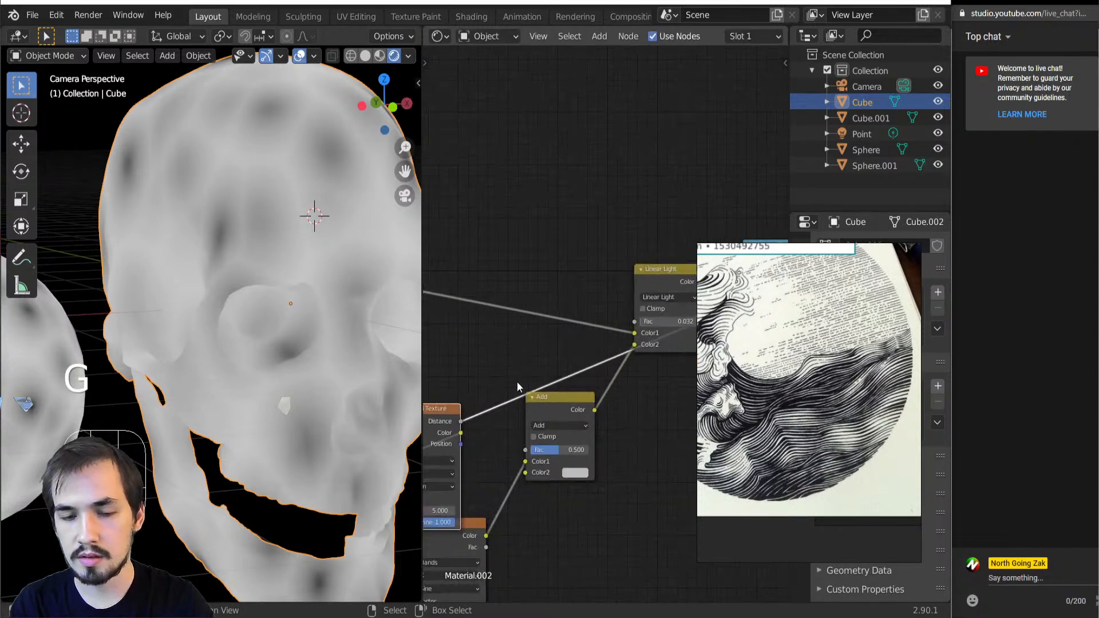
scroll(532, 384, "up", 2)
left_click_drag(500, 353, 604, 436)
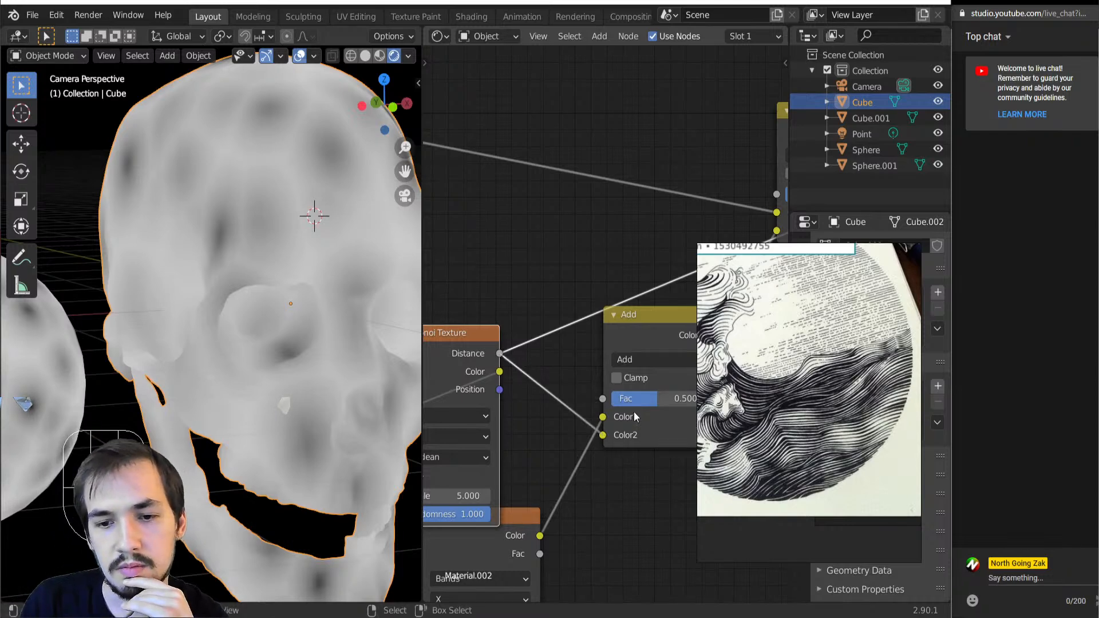
Move the Voronoi Texture node back to the start of the node tree and set the previewed Add node's factor to 1.000
left_click(638, 342, "ctrl+shift")
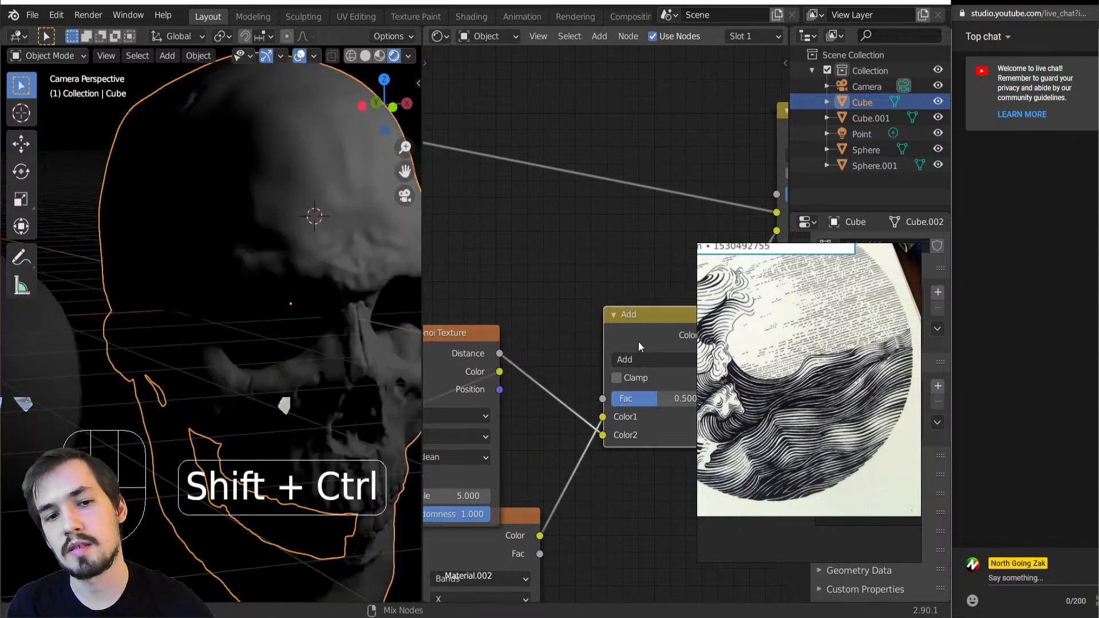
scroll(565, 351, "down", 1)
scroll(564, 351, "down", 4)
key("g")
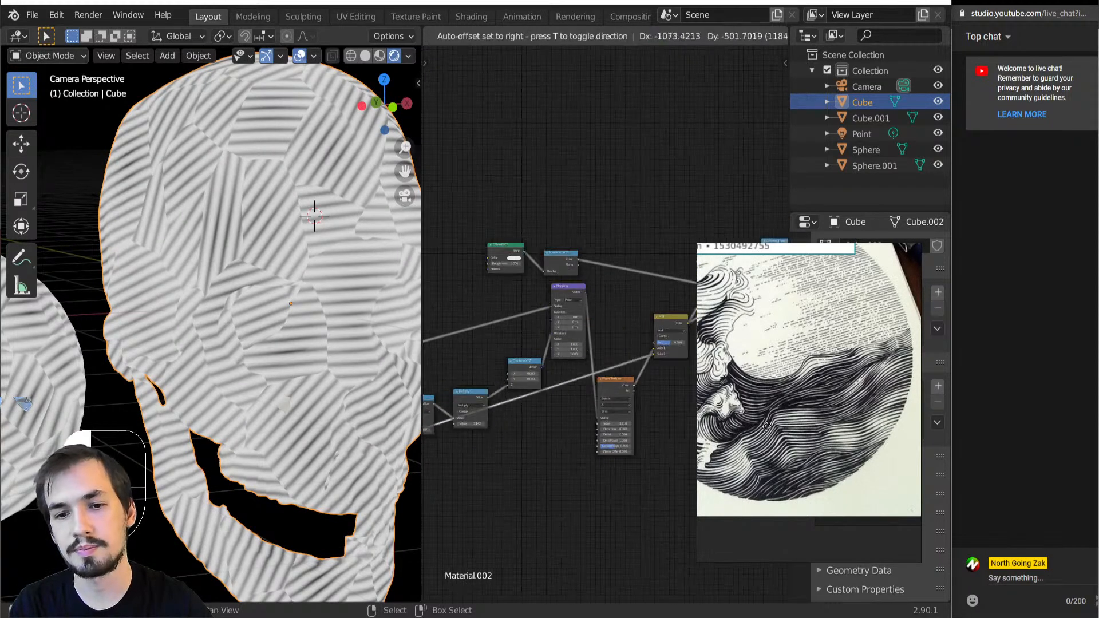
left_click(552, 437)
scroll(324, 227, "up", 3)
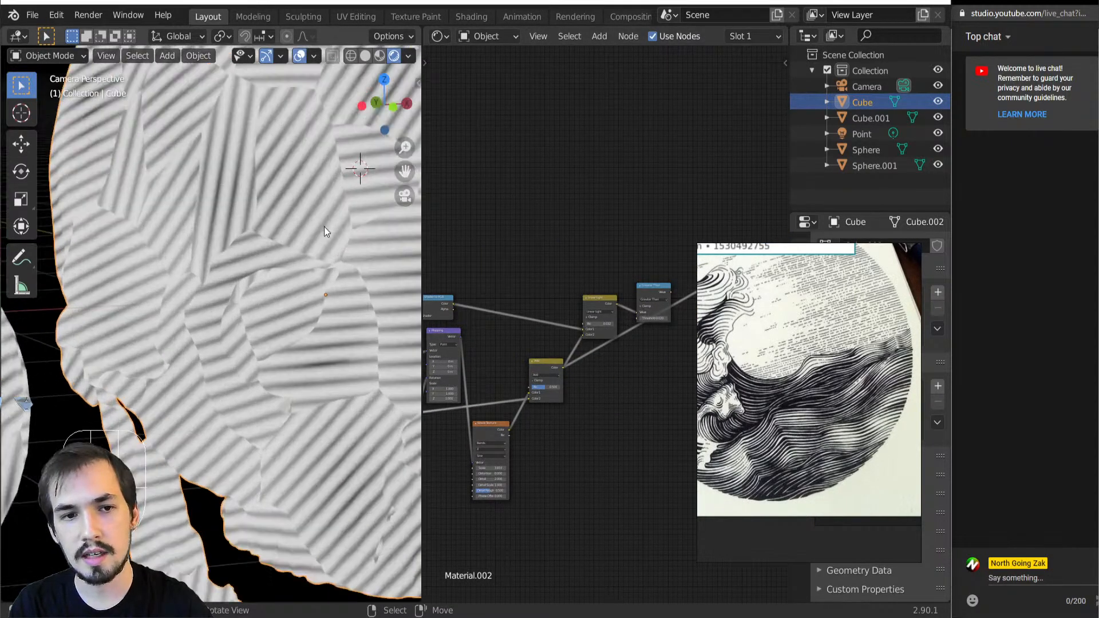
scroll(577, 430, "up", 3)
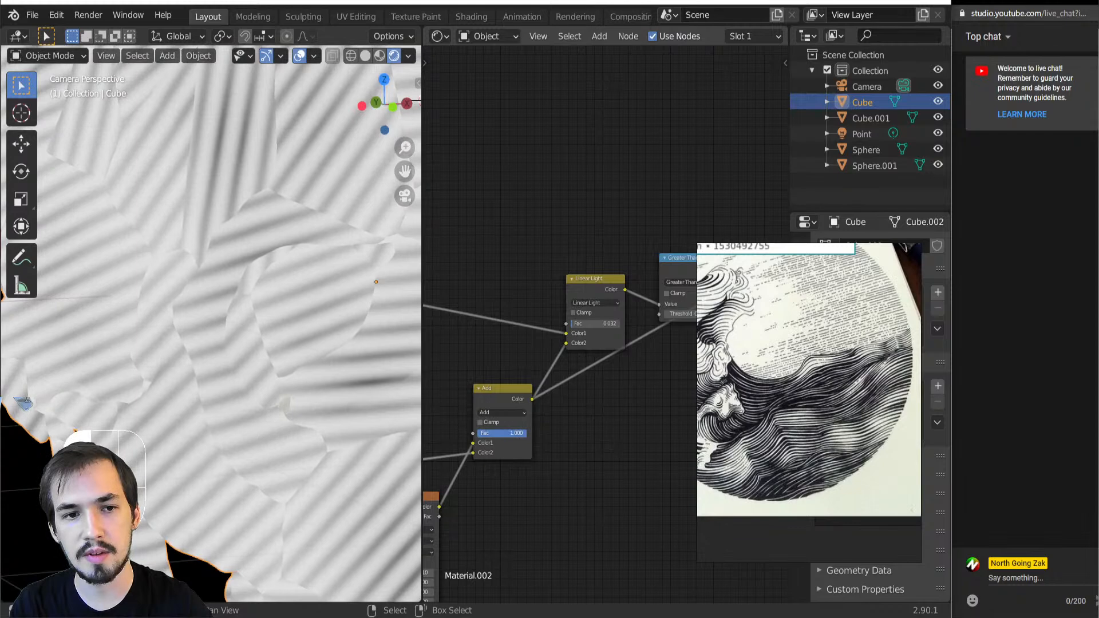
Insert a ColorRamp node between the Voronoi Texture's Distance output and the Add node's Color2 input
scroll(489, 374, "down", 4)
key("shift+a")
mouse_move(492, 417)
left_click(650, 177)
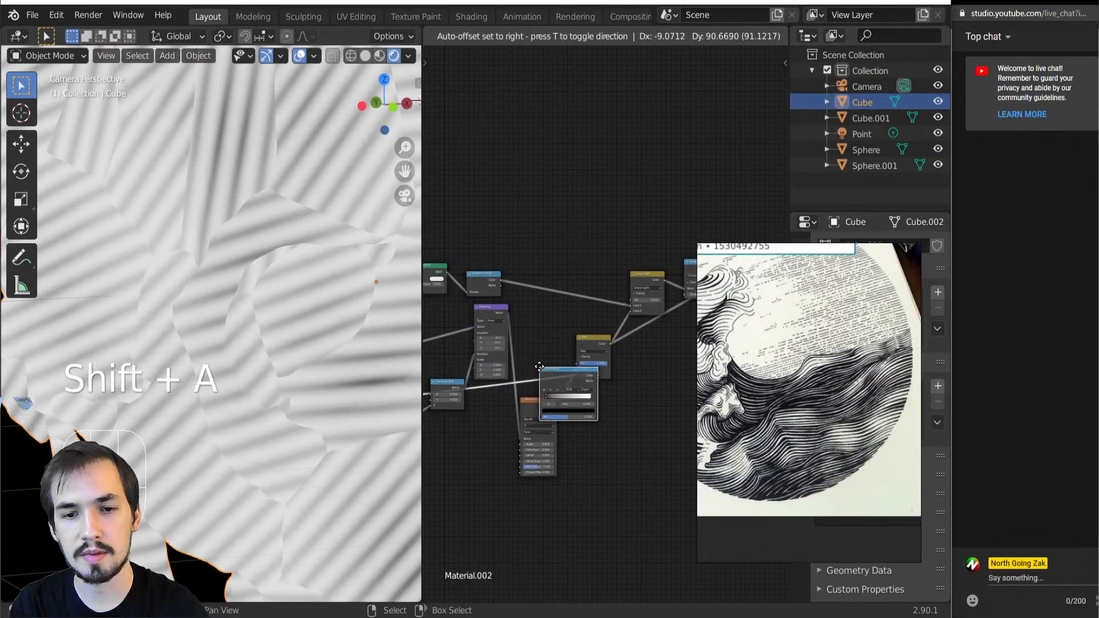
left_click(499, 368)
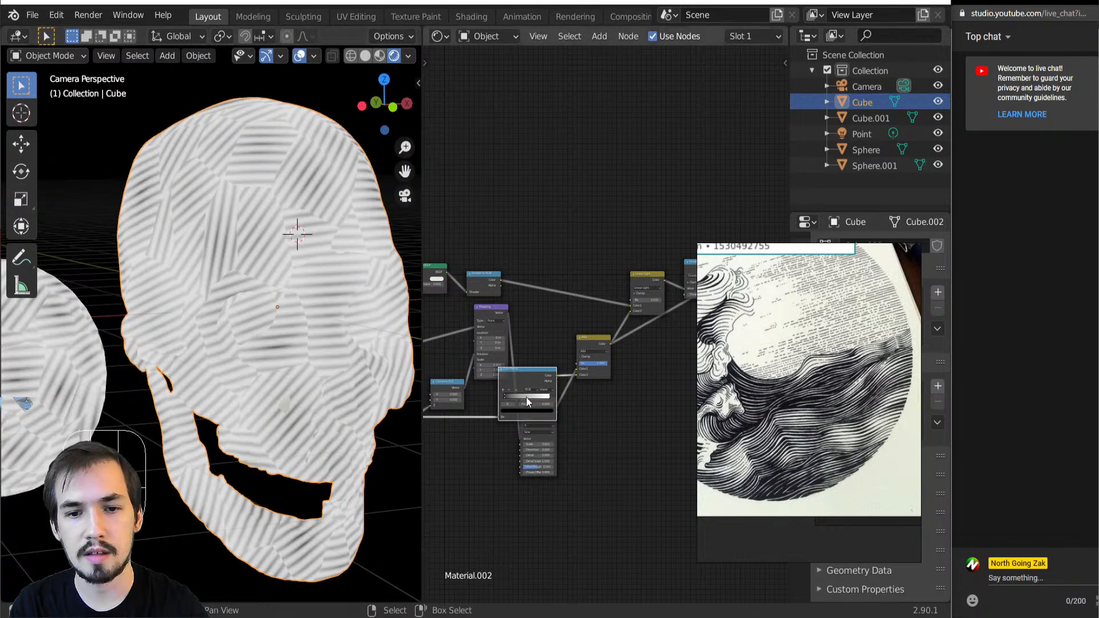
Move the ColorRamp's white and black stops slightly inward to strengthen the contrast of the Voronoi distance
left_click_drag(548, 400, 532, 408)
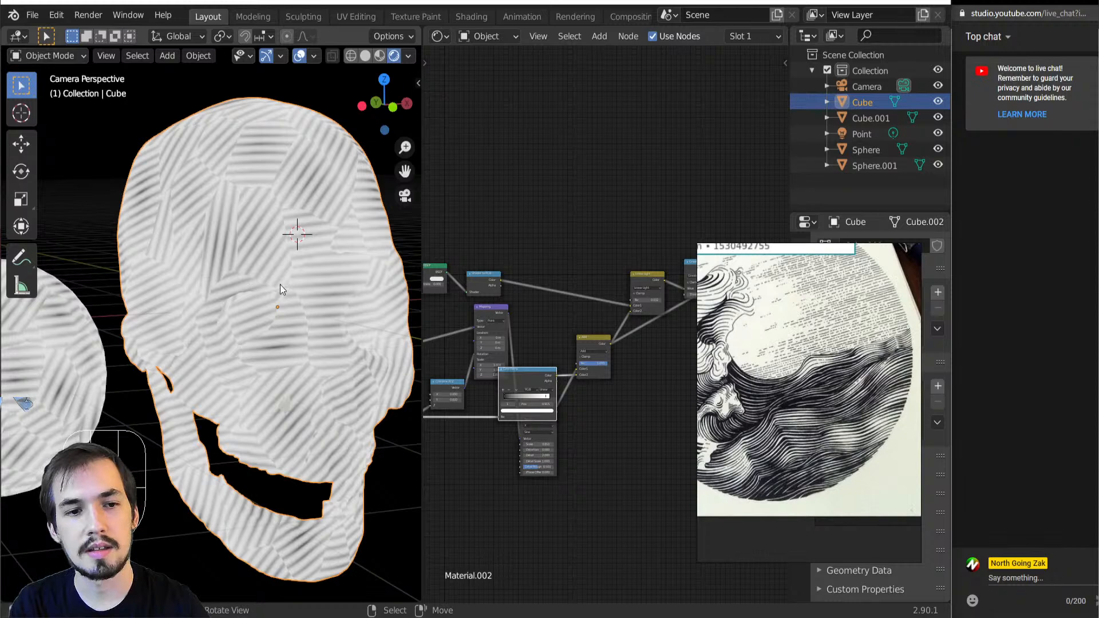
scroll(578, 376, "up", 3)
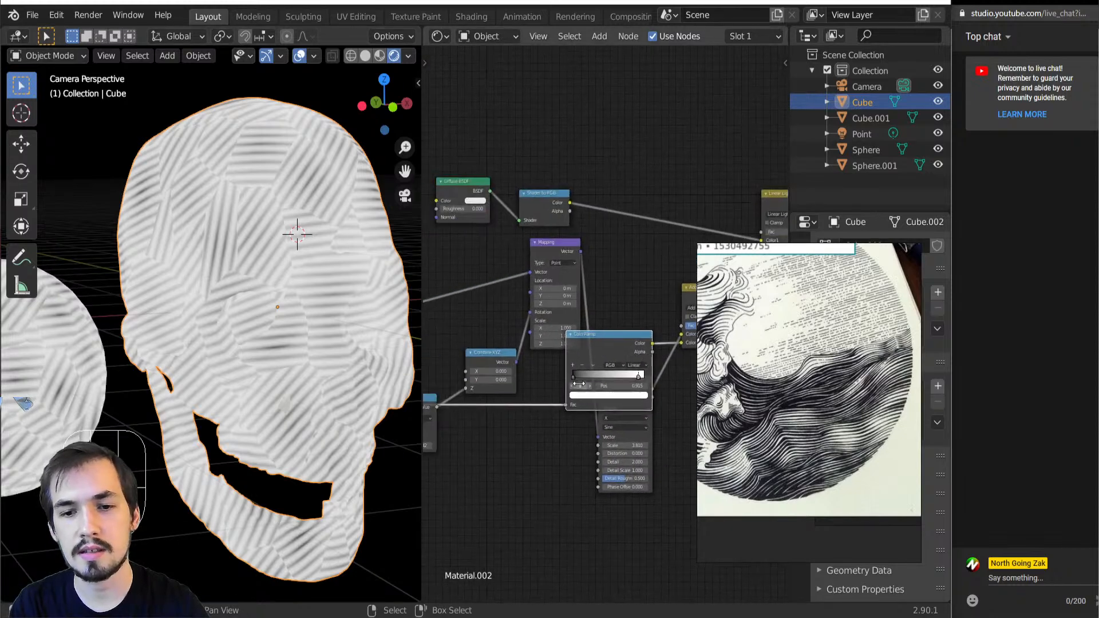
mouse_move(578, 377)
left_mouse_down()
mouse_move(620, 377)
mouse_move(582, 387)
left_mouse_up()
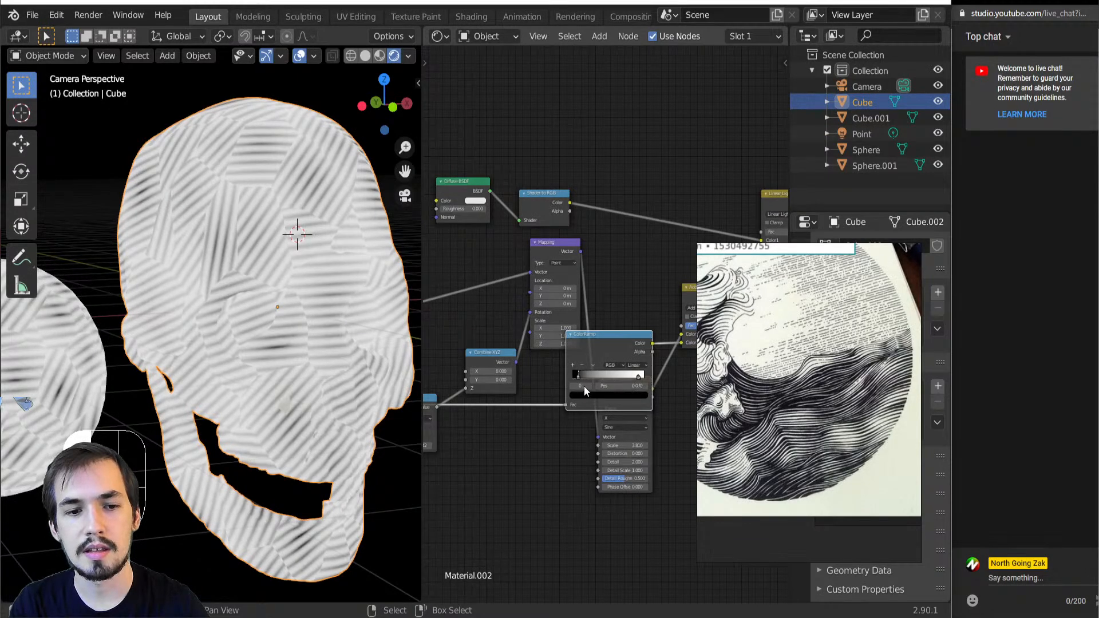
scroll(482, 375, "down", 5)
Rearrange the nodes around the Voronoi Texture and connect the Texture Coordinate's Camera output to its Vector input
middle_click_drag(504, 375, 656, 360)
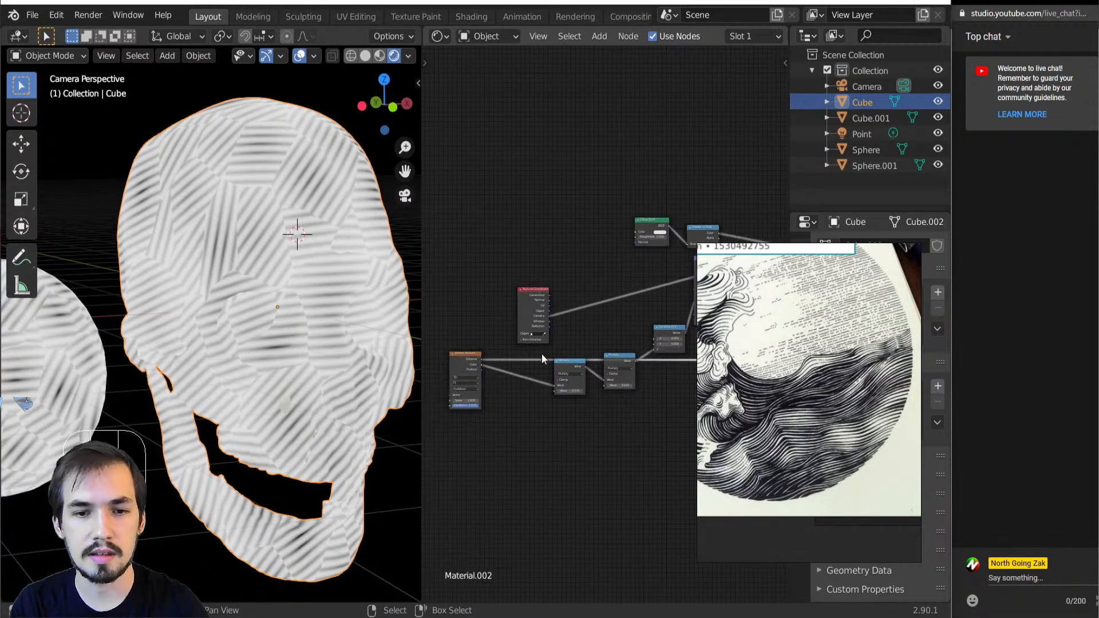
middle_click_drag(537, 352, 593, 350)
left_click_drag(523, 363, 568, 355)
middle_click_drag(532, 381, 427, 387)
scroll(449, 381, "down", 2)
left_click_drag(464, 370, 584, 397)
key("g")
left_click(659, 399)
scroll(494, 345, "up", 2)
scroll(494, 345, "up", 3)
left_click_drag(539, 316, 592, 478)
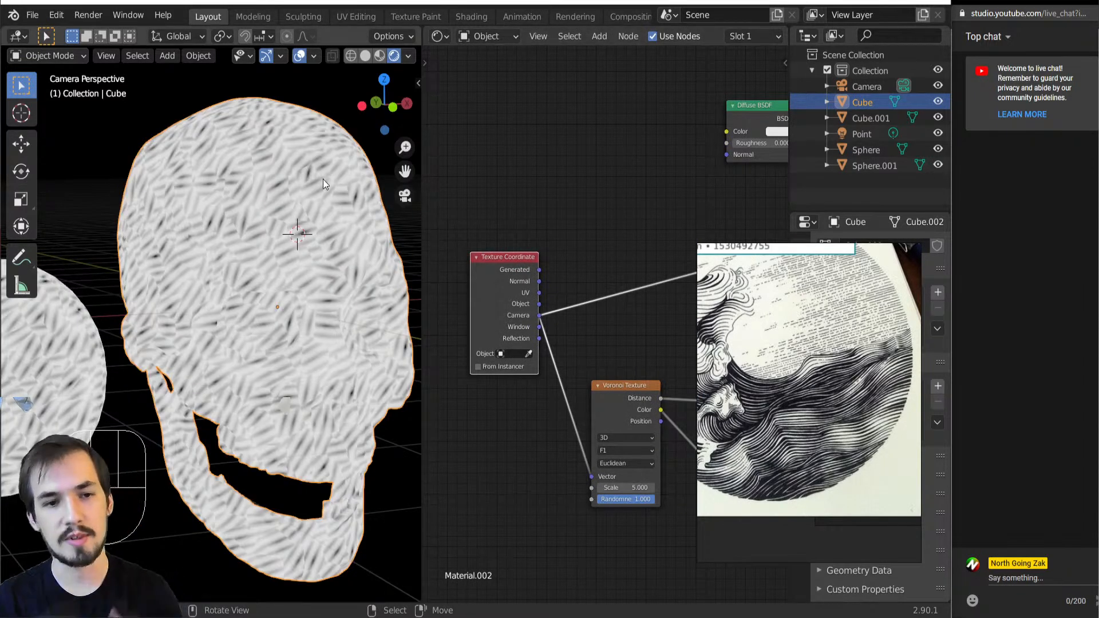
Check the line pattern from other angles, return to the camera view, and lower the Voronoi Texture's Scale for larger line patches
middle_click_drag(345, 171, 217, 218)
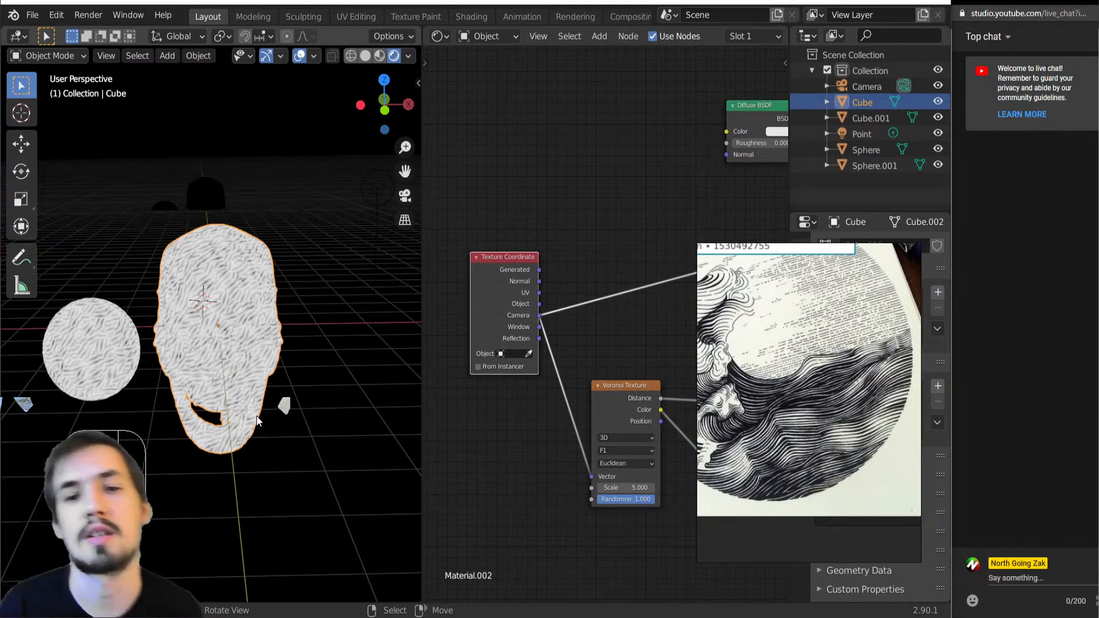
mouse_move(250, 470)
middle_mouse_down()
mouse_move(223, 477)
mouse_move(239, 467)
middle_mouse_up()
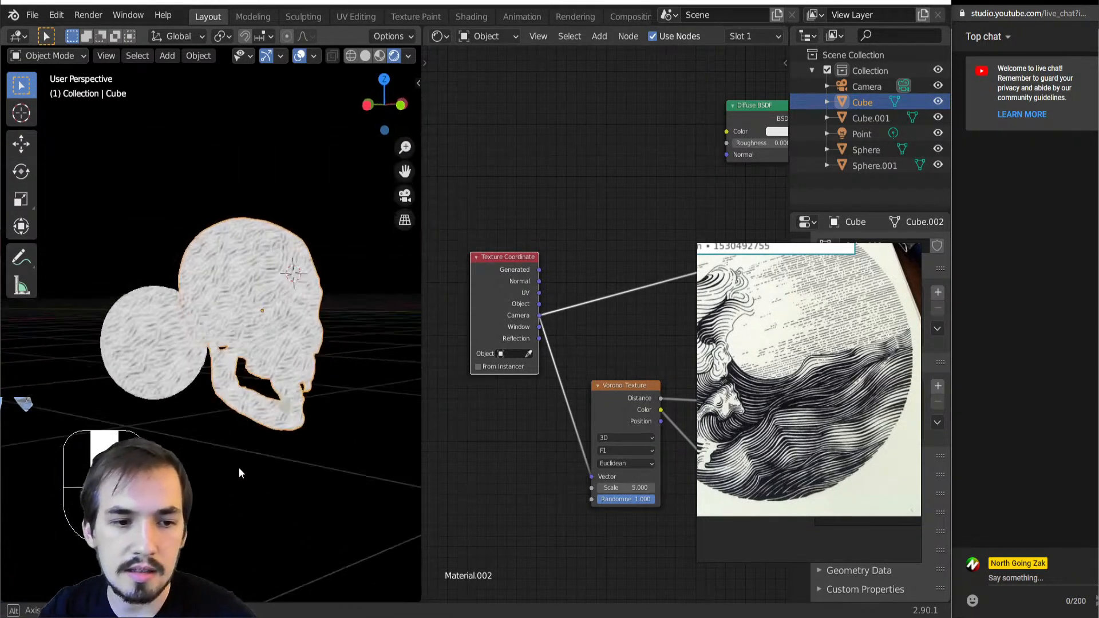
key("KP_0")
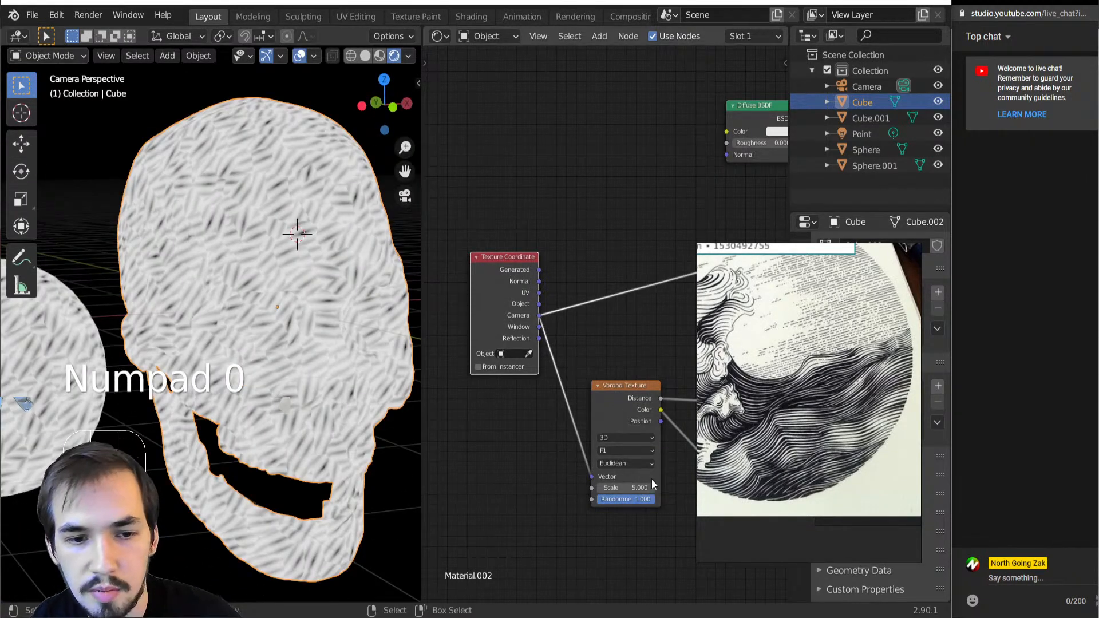
left_click_drag(640, 487, 589, 487, "shift")
scroll(540, 407, "down", 10)
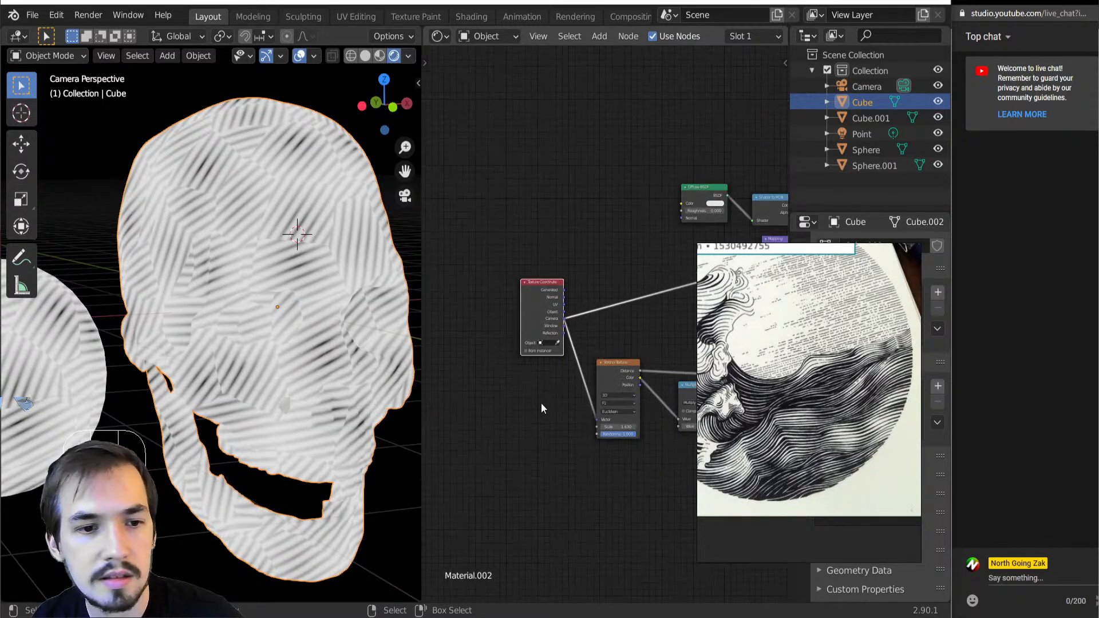
Preview the Greater Than node's output on the skull and raise its Threshold for more black areas
middle_click_drag(681, 398, 732, 445)
scroll(594, 391, "up", 5)
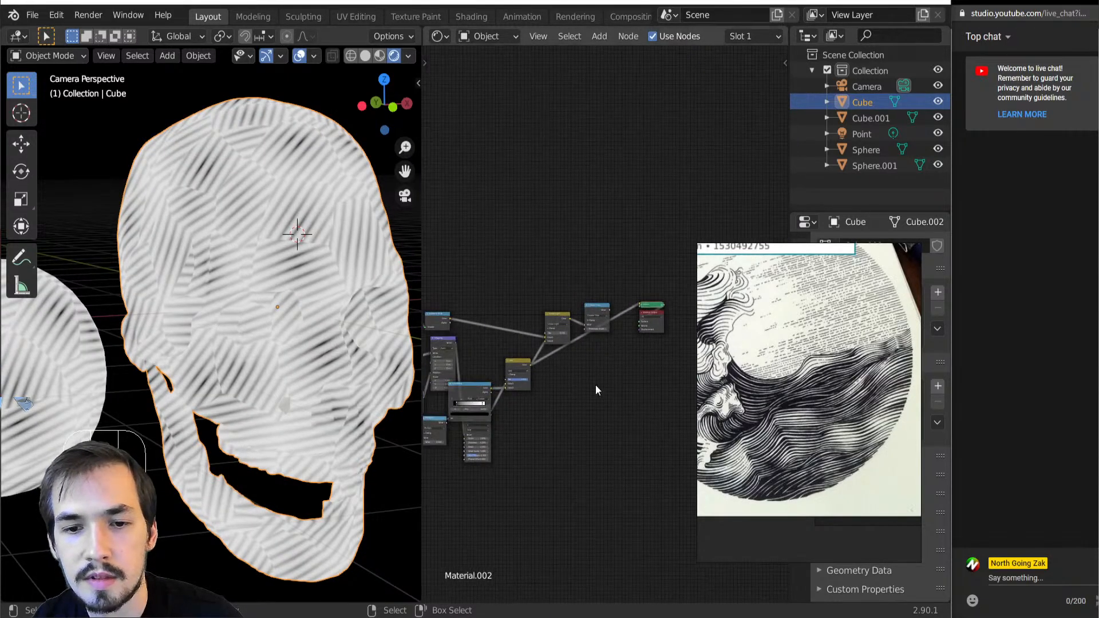
left_click(589, 294, "ctrl+shift")
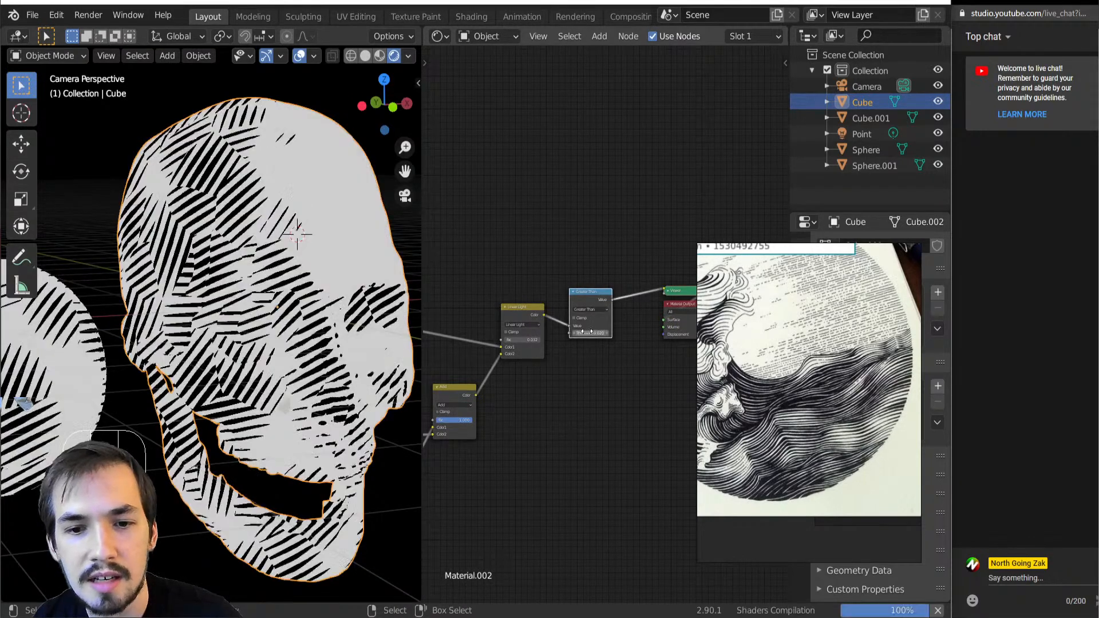
mouse_move(589, 333)
left_mouse_down("shift")
mouse_move(607, 333)
mouse_move(596, 333)
left_mouse_up("shift")
Examine the black-and-white line pattern on the skull and sphere at close and far distances
scroll(359, 353, "down", 3)
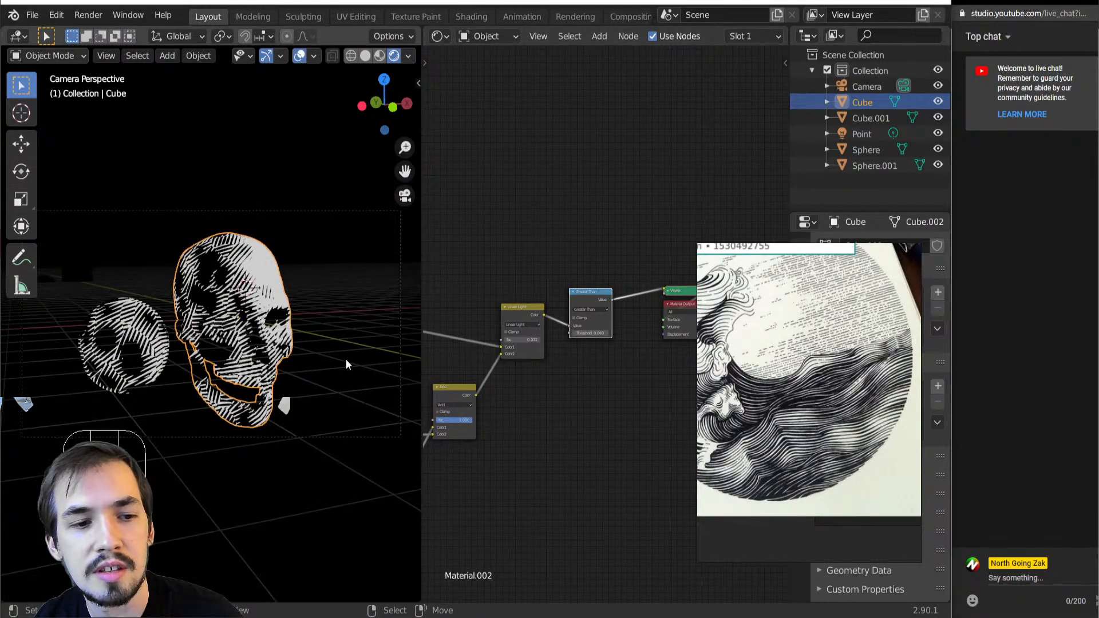
scroll(341, 361, "up", 5)
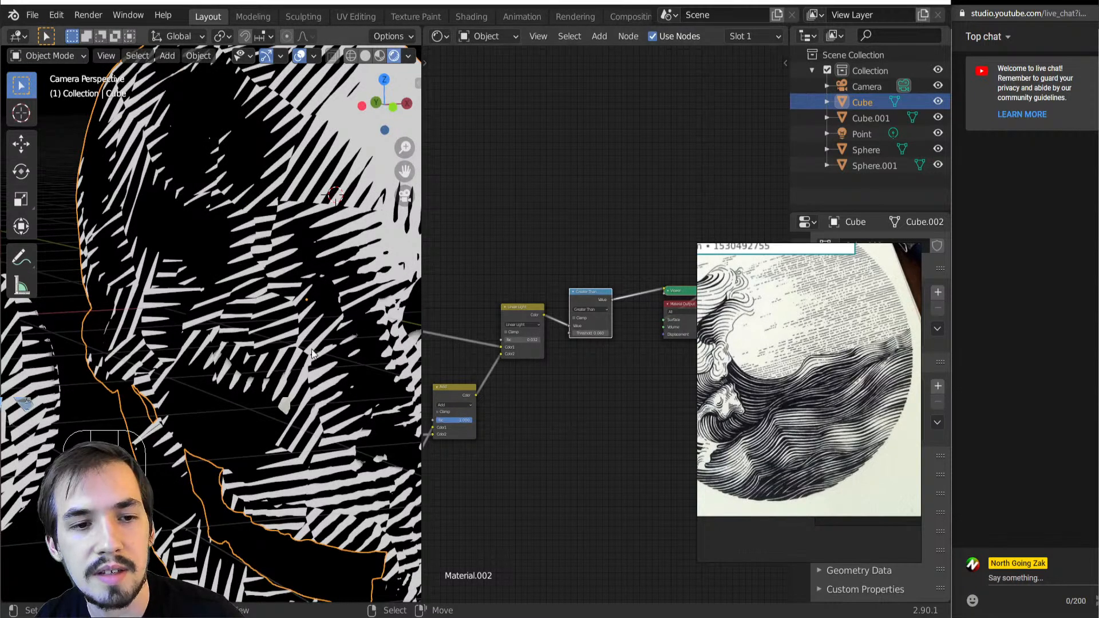
middle_click_drag(495, 367, 592, 358)
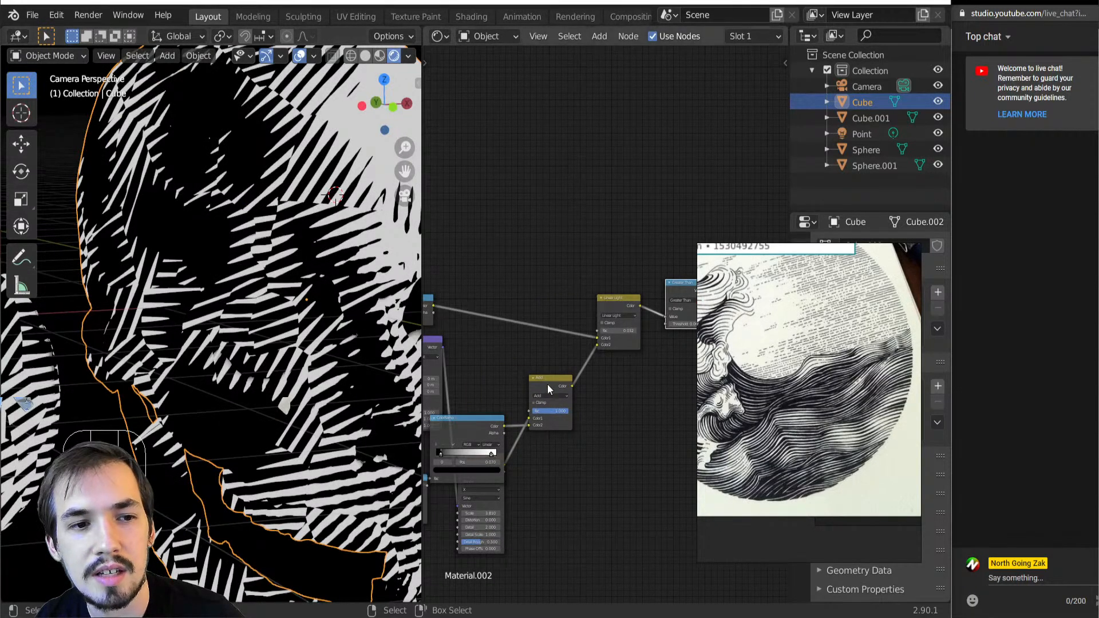
scroll(393, 373, "down", 5)
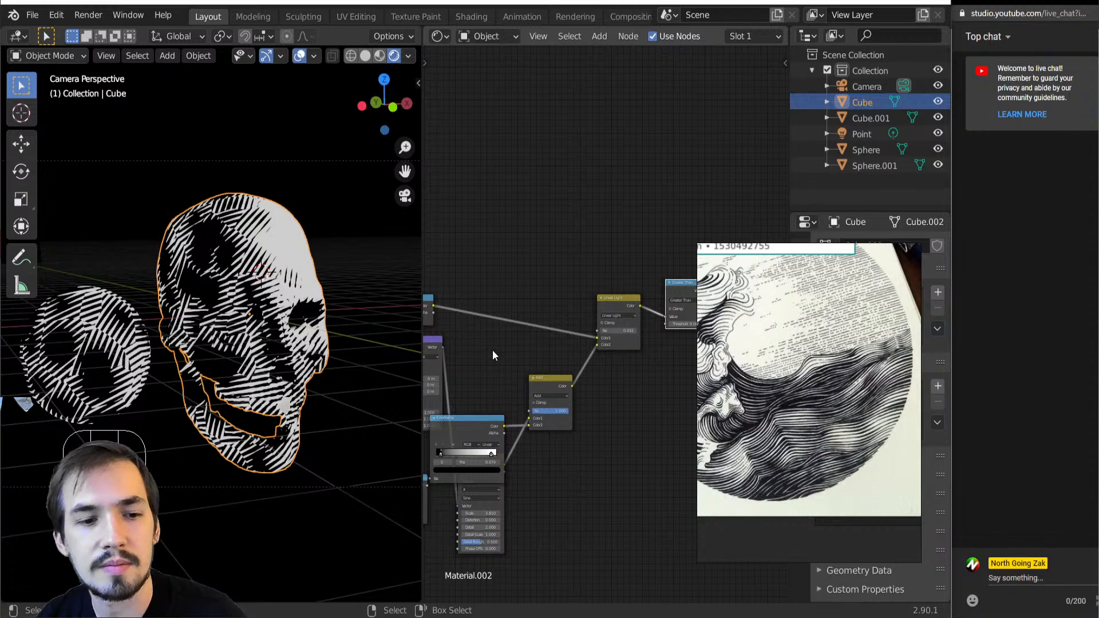
scroll(200, 313, "down", 3)
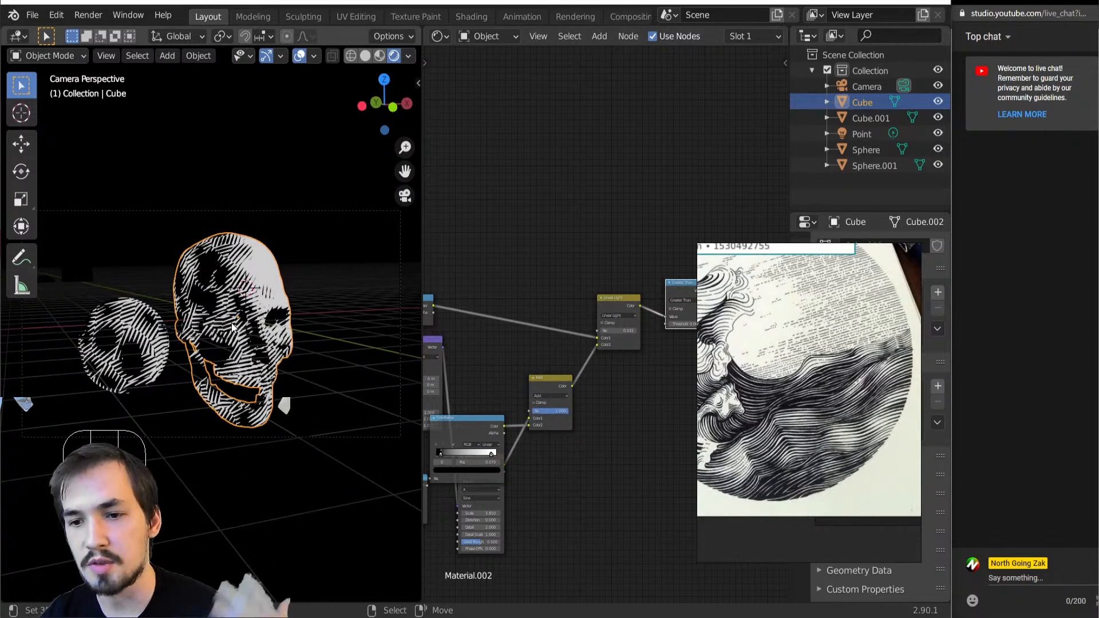
scroll(268, 341, "up", 4)
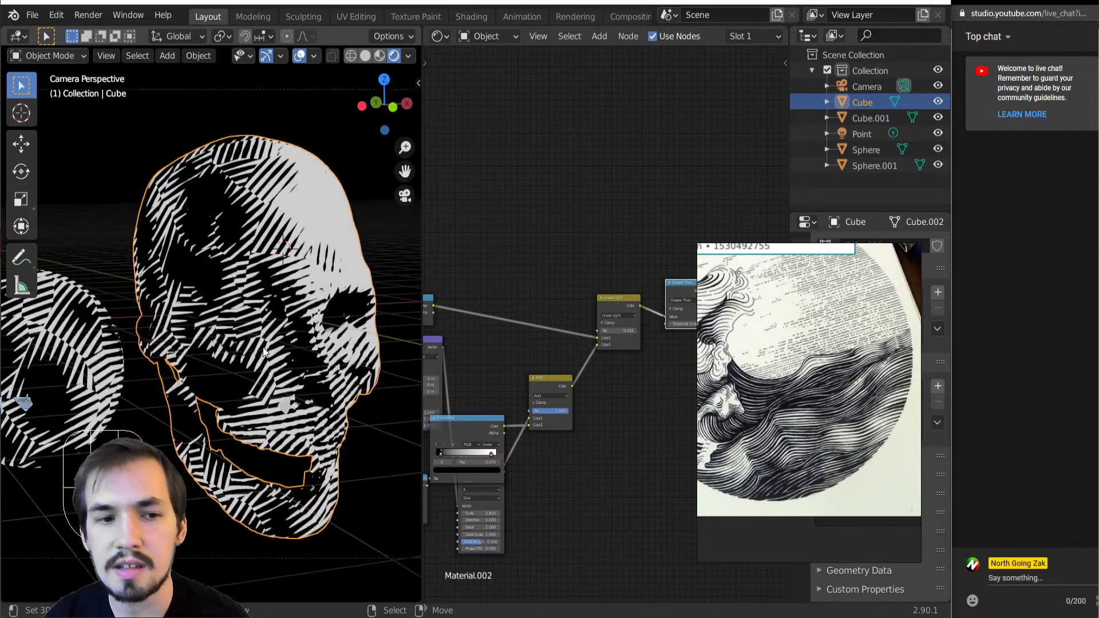
Move the Wave Texture node out from behind the ColorRamp to a clear spot beside the Mapping node
scroll(598, 465, "down", 3)
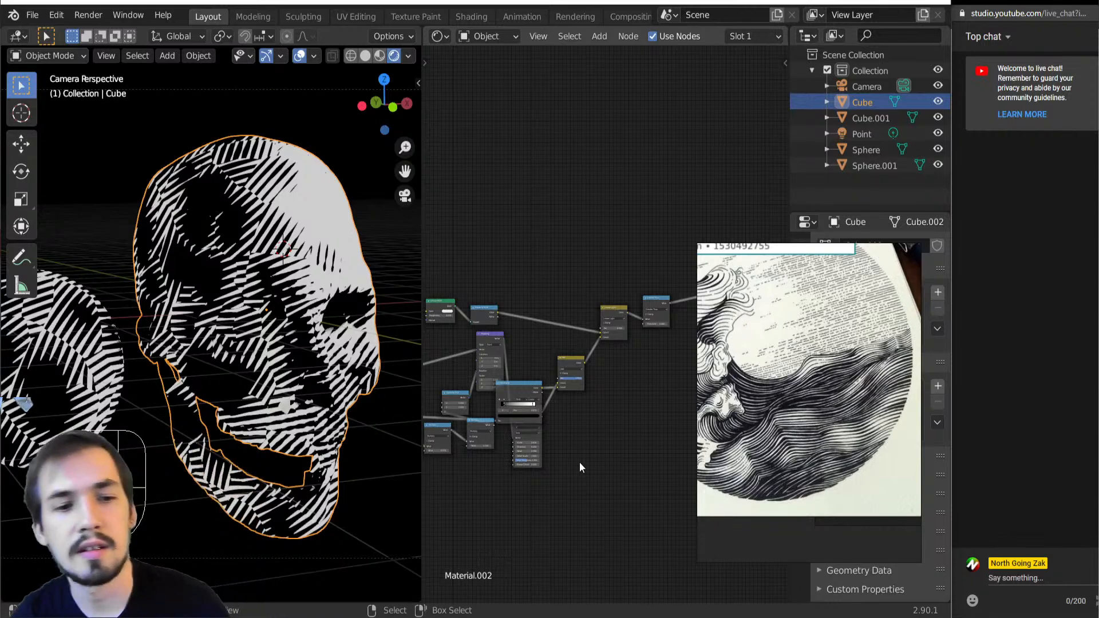
scroll(610, 467, "up", 4)
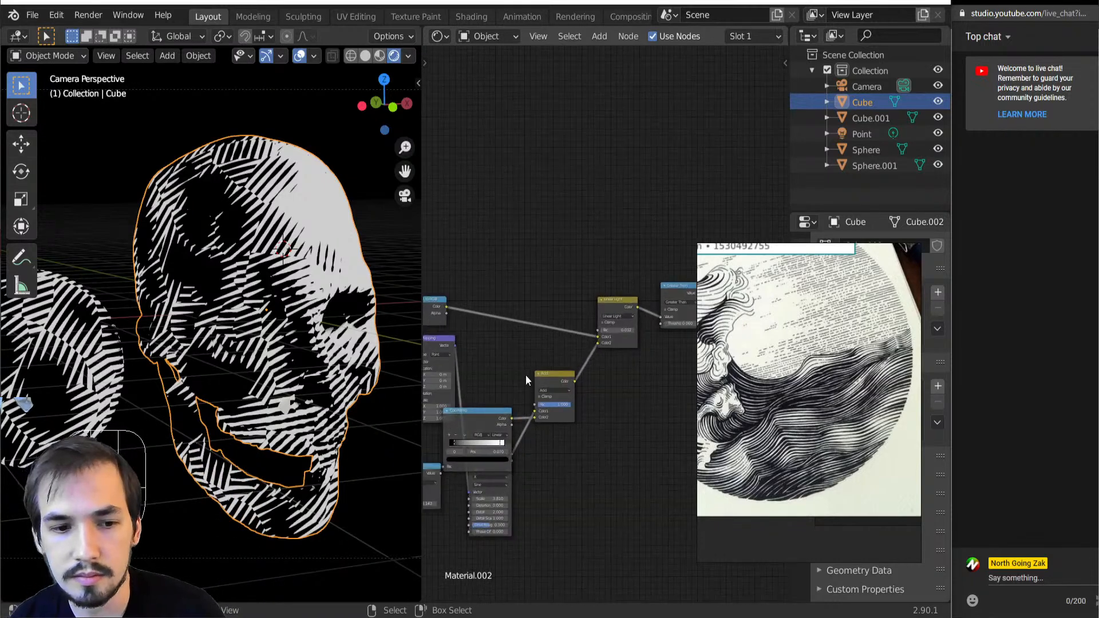
middle_click_drag(536, 375, 684, 260)
middle_click_drag(572, 327, 771, 273)
scroll(630, 394, "up", 6)
scroll(552, 402, "down", 6)
middle_click_drag(552, 403, 607, 398)
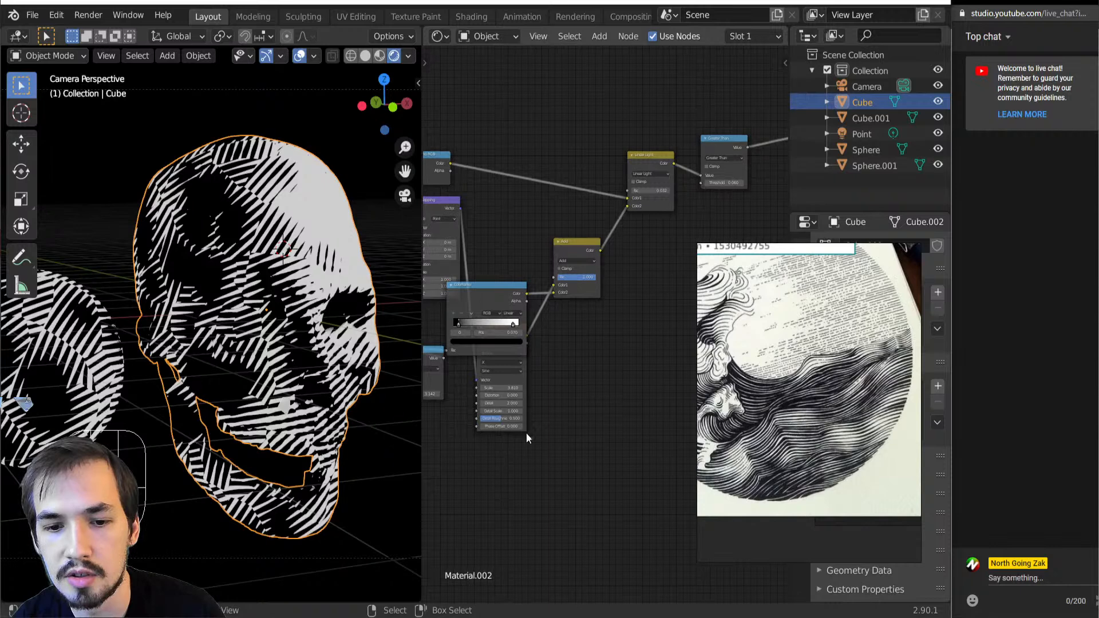
left_click_drag(505, 410, 526, 365)
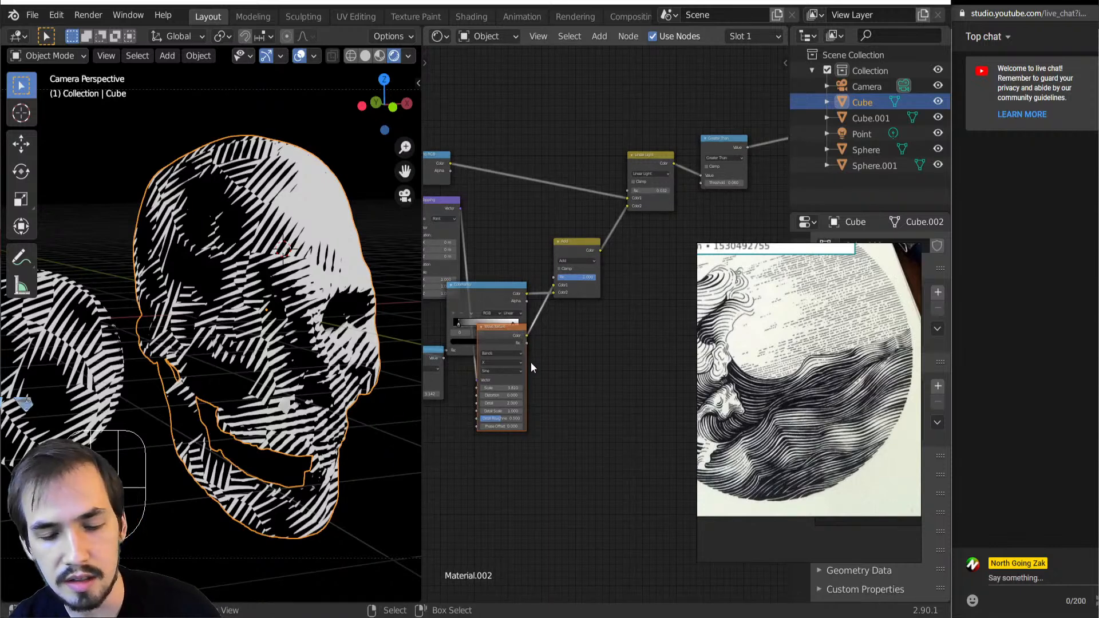
key("g")
left_click(504, 282)
left_click_drag(497, 296, 513, 321)
middle_click_drag(490, 303, 590, 245)
scroll(507, 307, "up", 1)
left_click_drag(507, 307, 506, 284)
Spread out the Texture Coordinate node and the nodes leading into Mapping so the connections are easy to follow
scroll(506, 284, "down", 2)
left_click_drag(484, 381, 550, 310)
middle_click_drag(550, 326, 605, 332)
left_click_drag(489, 390, 599, 320)
key("g")
left_click(513, 301)
middle_click_drag(513, 302, 588, 320)
left_click_drag(500, 246, 450, 268)
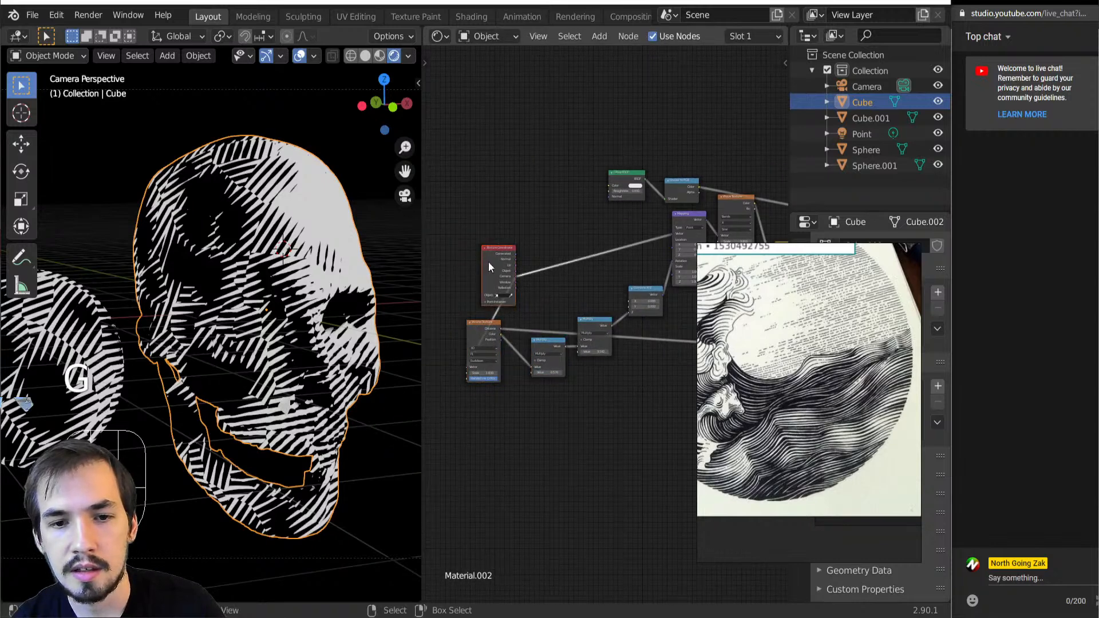
key("g")
left_click(404, 288)
middle_click_drag(558, 301, 417, 362)
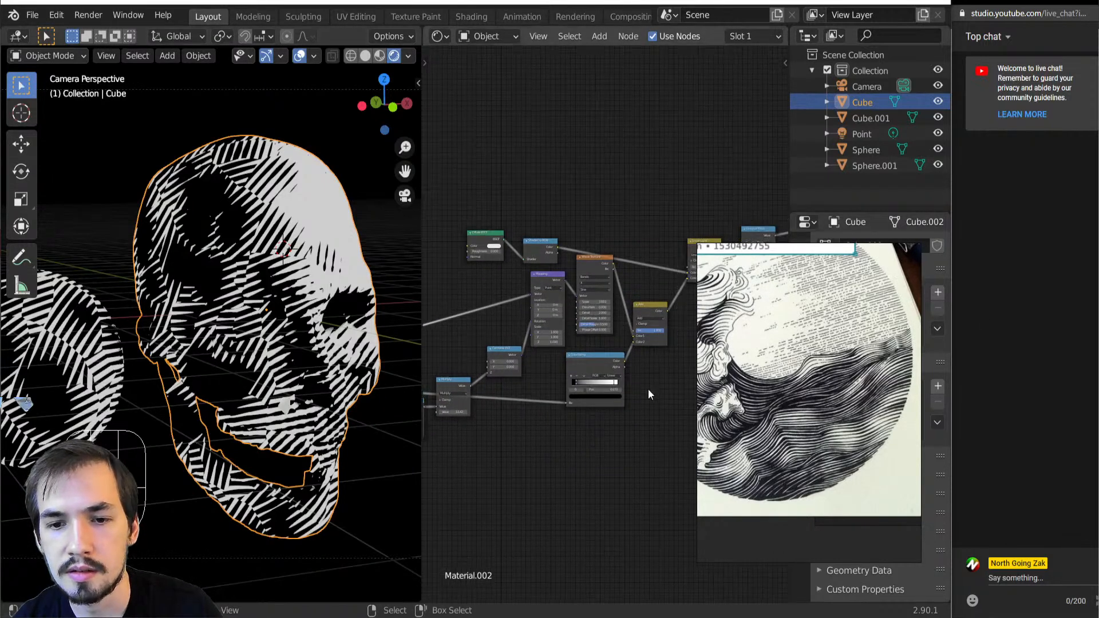
Set the Wave Texture's Scale to 6.210 and its Distortion to 3.700
scroll(616, 316, "up", 5)
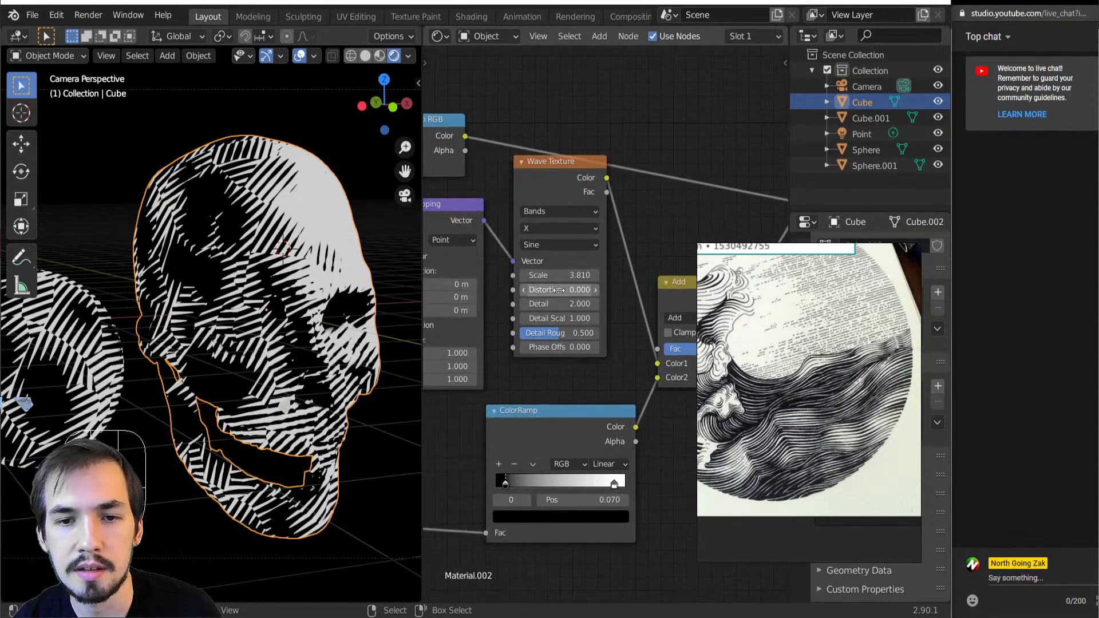
left_click_drag(558, 279, 641, 291)
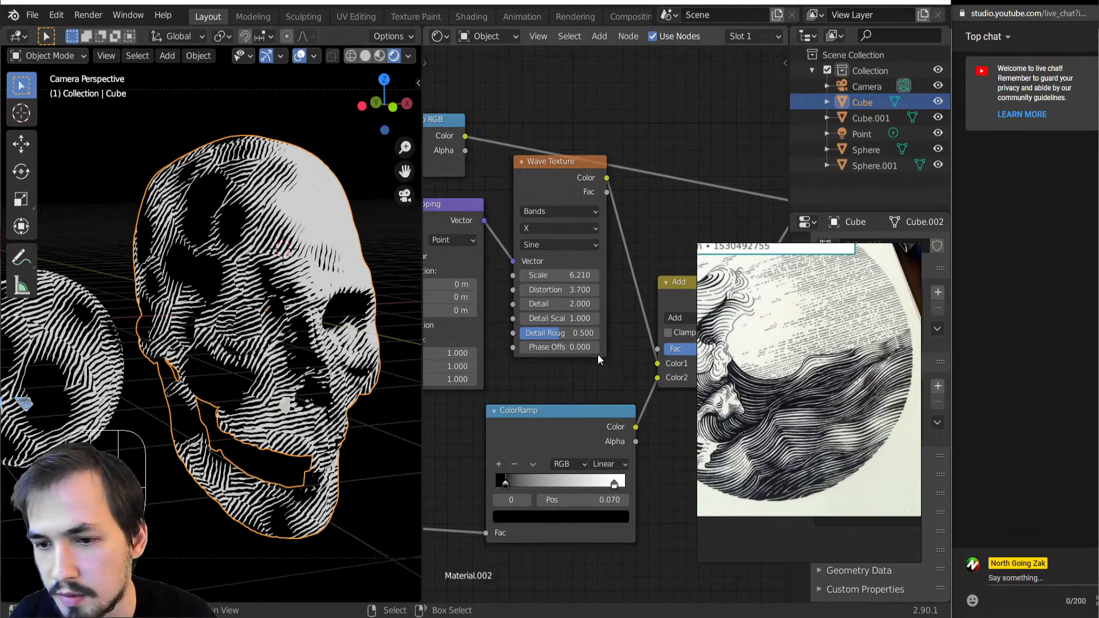
scroll(617, 359, "down", 3)
middle_click_drag(406, 349, 460, 341)
Lower the Add node's factor to 0.351
middle_click_drag(676, 274, 553, 284)
middle_click_drag(597, 387, 616, 353)
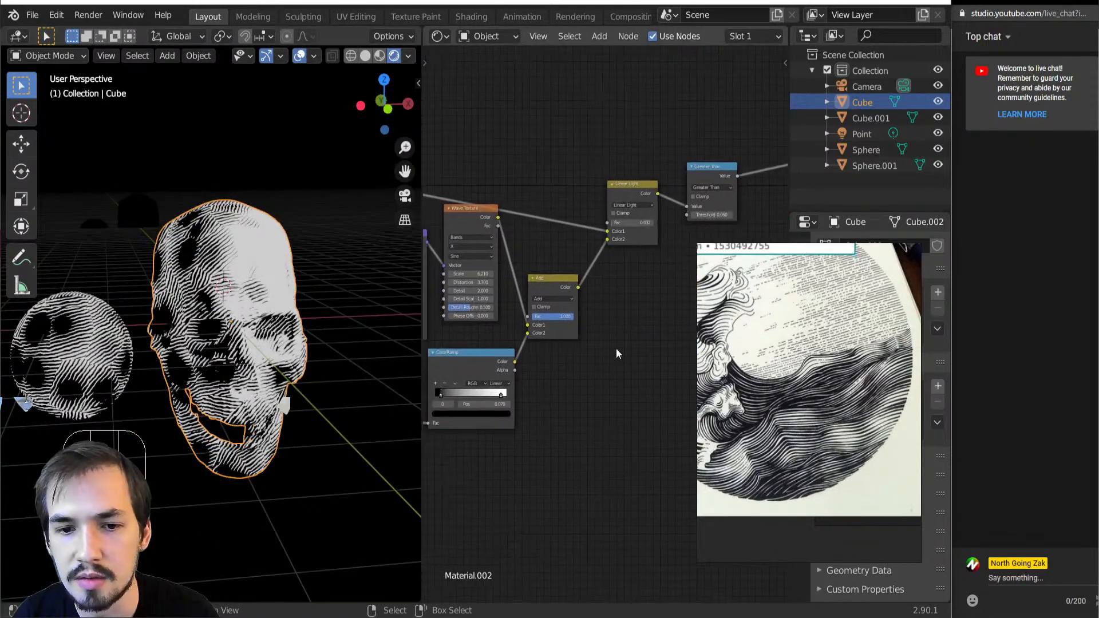
scroll(605, 325, "up", 5)
left_click_drag(549, 319, 517, 313)
middle_click_drag(552, 241, 483, 330)
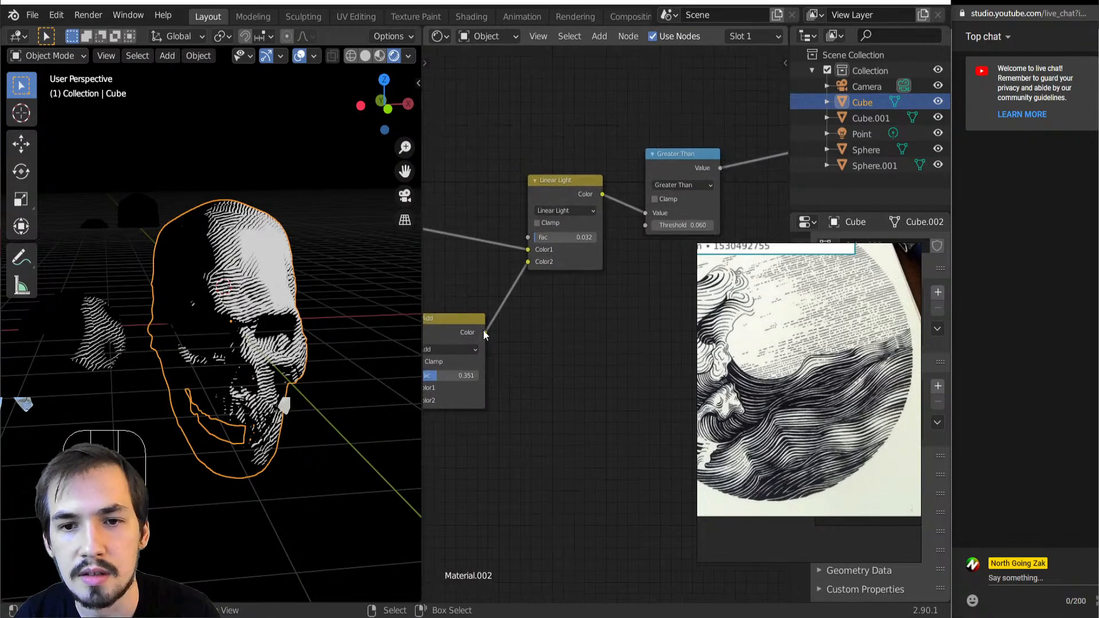
Set the Linear Light node's factor to 0.067 and the Greater Than node's Threshold to 0.110
left_click_drag(554, 237, 558, 237, "shift")
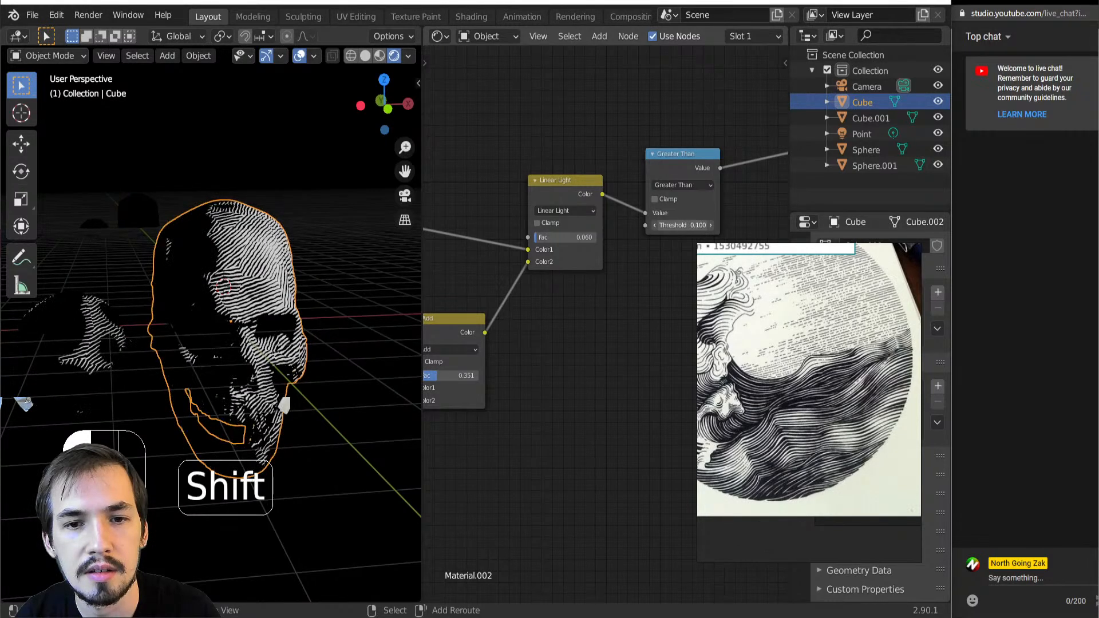
left_click_drag(683, 225, 686, 225, "shift")
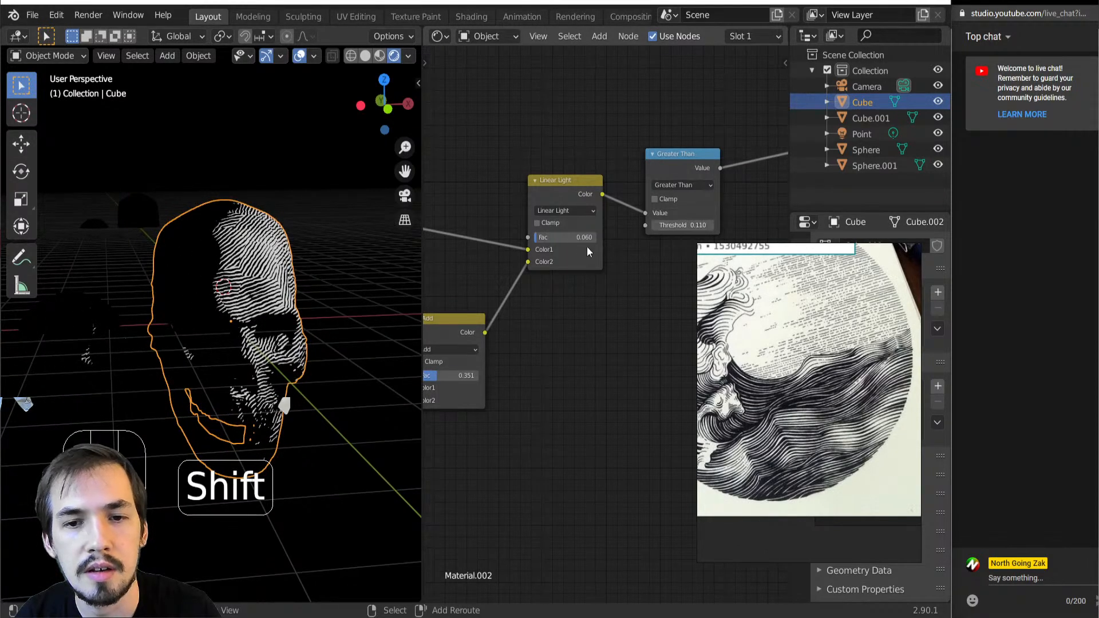
mouse_move(565, 237)
left_mouse_down("shift")
mouse_move(596, 237)
mouse_move(585, 237)
left_mouse_up("shift")
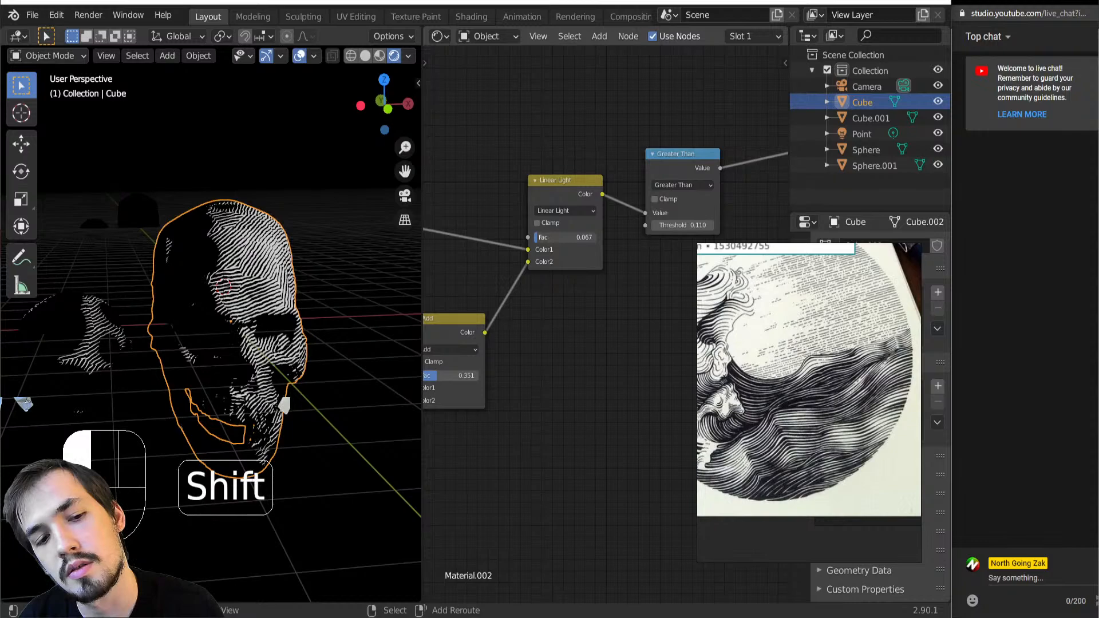
Examine the line pattern on the skull and sphere from other angles and distances, with the skull deselected
mouse_move(192, 395)
middle_mouse_down()
mouse_move(94, 380)
mouse_move(183, 378)
middle_mouse_up()
scroll(111, 378, "up", 5)
scroll(183, 376, "down", 5)
scroll(574, 228, "down", 6)
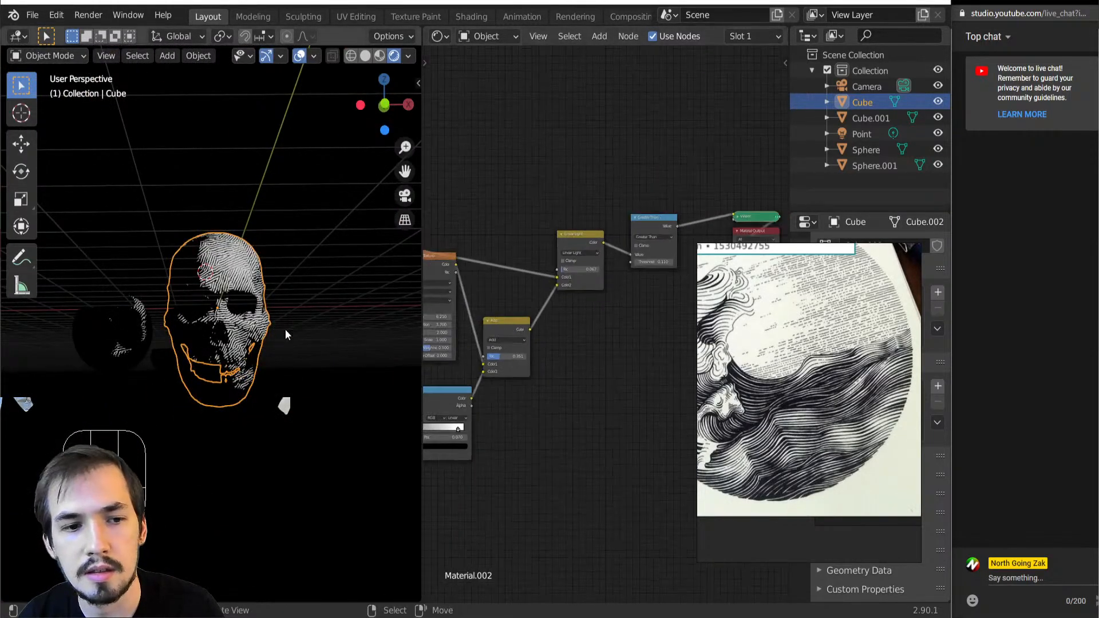
middle_click_drag(287, 317, 274, 330)
scroll(273, 330, "down", 5)
scroll(273, 330, "up", 5)
scroll(175, 294, "down", 5)
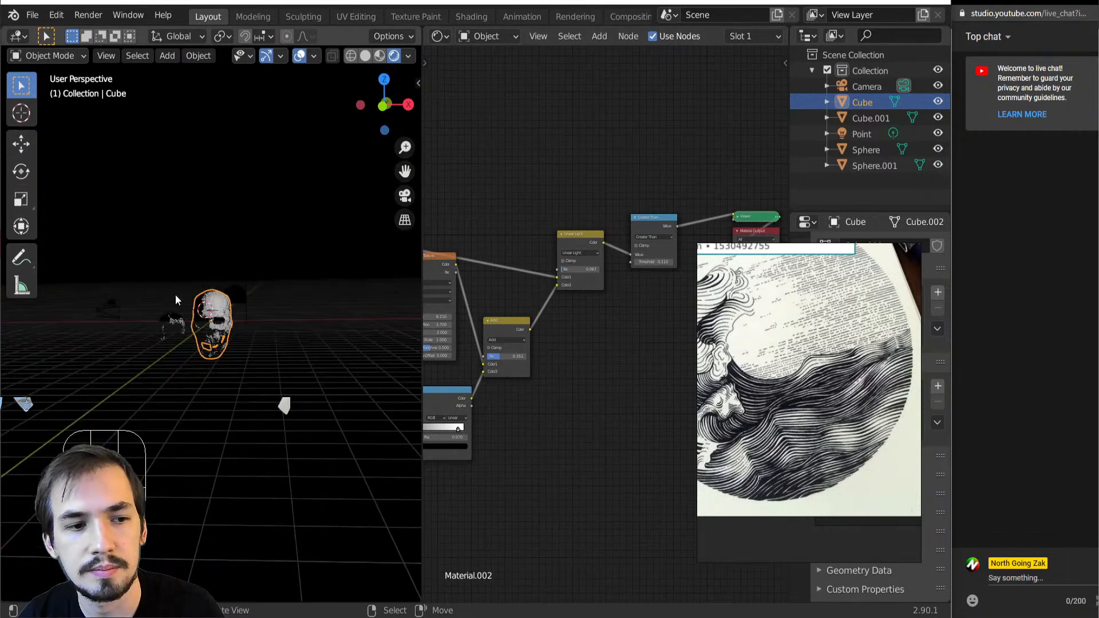
left_click(260, 320)
scroll(253, 333, "up", 6)
scroll(492, 376, "up", 3)
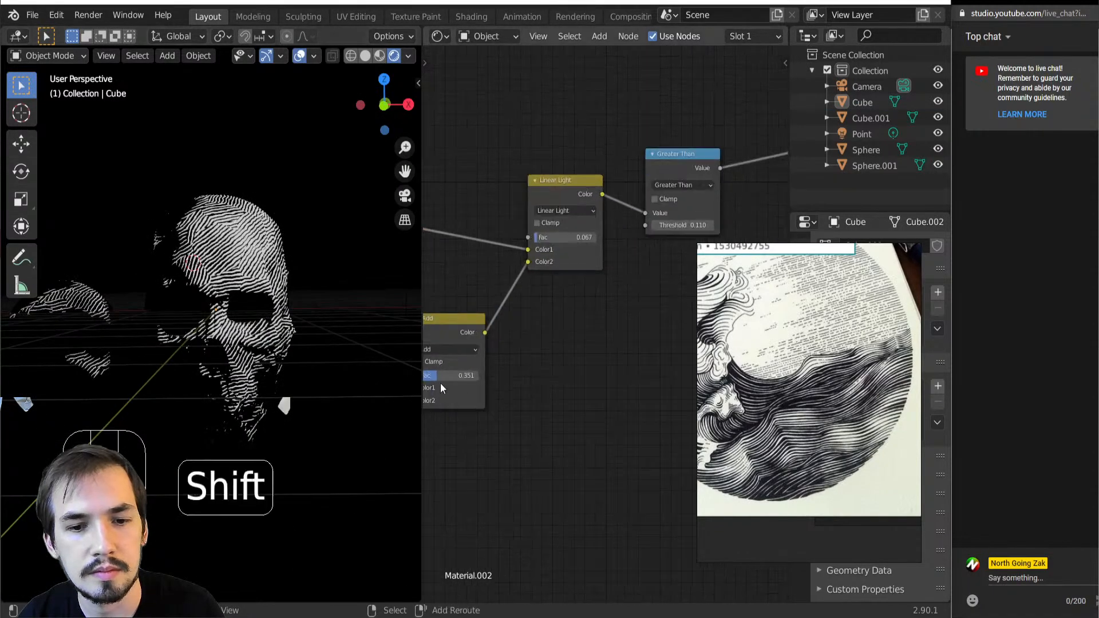
Raise the Add node's factor to bring more lines into the dark areas
mouse_move(452, 376)
left_mouse_down()
mouse_move(475, 375)
mouse_move(462, 376)
left_mouse_up()
scroll(464, 376, "down", 4)
middle_click_drag(464, 374, 593, 323)
scroll(610, 320, "up", 2)
mouse_move(676, 302)
left_mouse_down()
mouse_move(651, 302)
mouse_move(689, 296)
mouse_move(670, 297)
left_mouse_up()
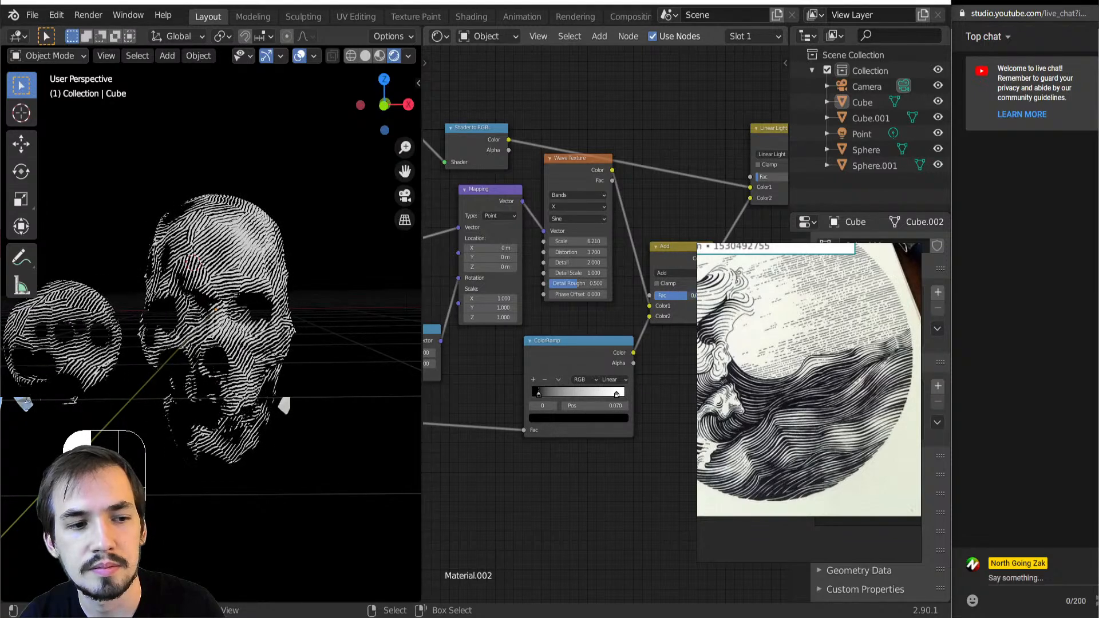
Change the ColorRamp's black stop to a grey with a value of about 0.62 and set the interpolation to B-Spline
left_click(558, 418)
left_click_drag(607, 349, 607, 306)
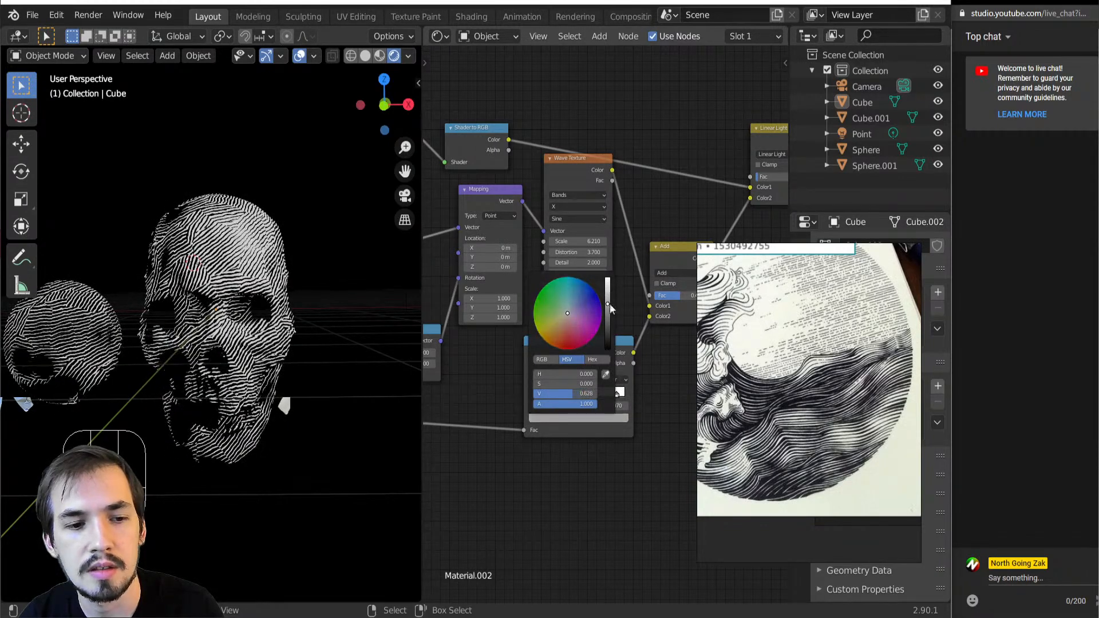
left_click(609, 377)
left_click(607, 390)
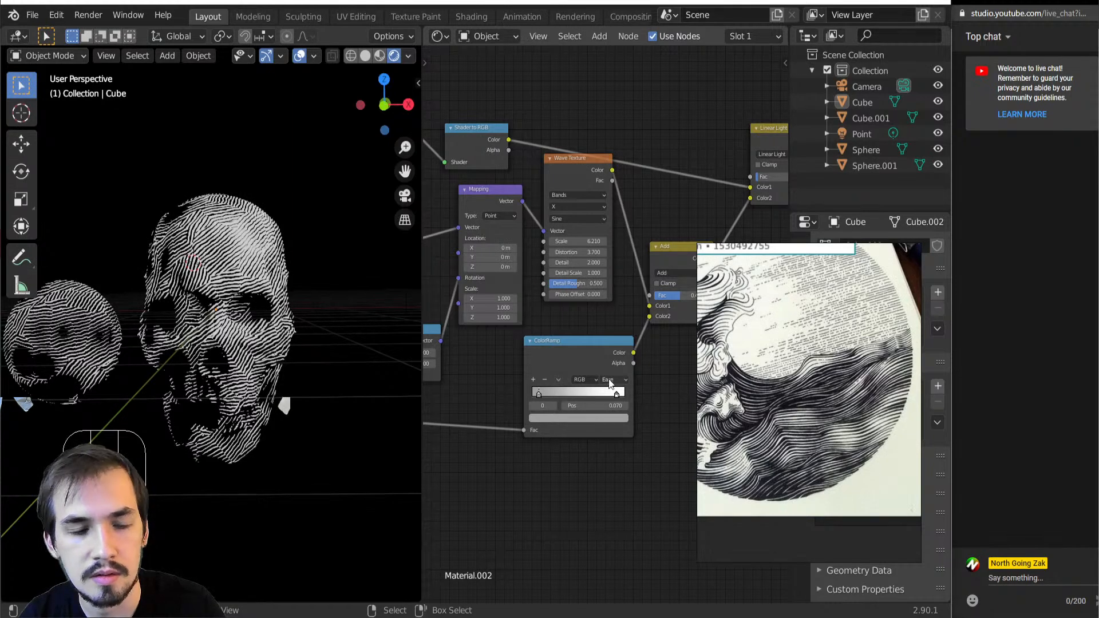
left_click(609, 381)
left_click(613, 423)
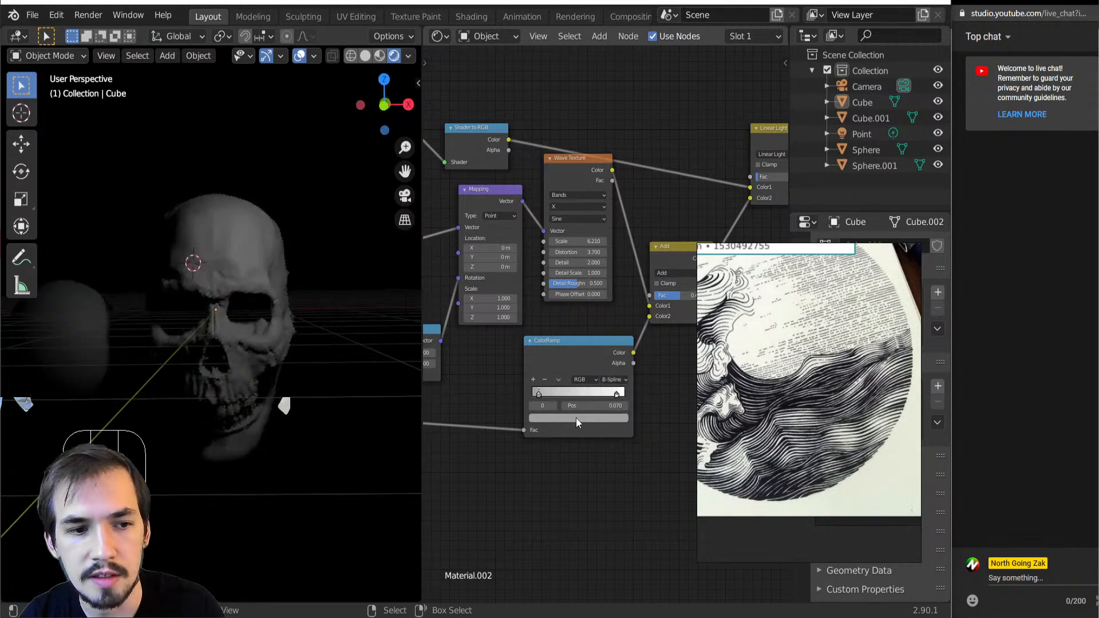
Move the ColorRamp's grey stop to the start of the gradient and its white stop to position 0.951
mouse_move(539, 394)
left_mouse_down()
mouse_move(562, 395)
mouse_move(497, 399)
left_mouse_up()
left_click_drag(615, 394, 642, 390)
Set the Add node's factor to 0.532 and the Linear Light node's factor to 0.060
middle_click_drag(639, 360, 547, 401)
left_click_drag(607, 337, 590, 338)
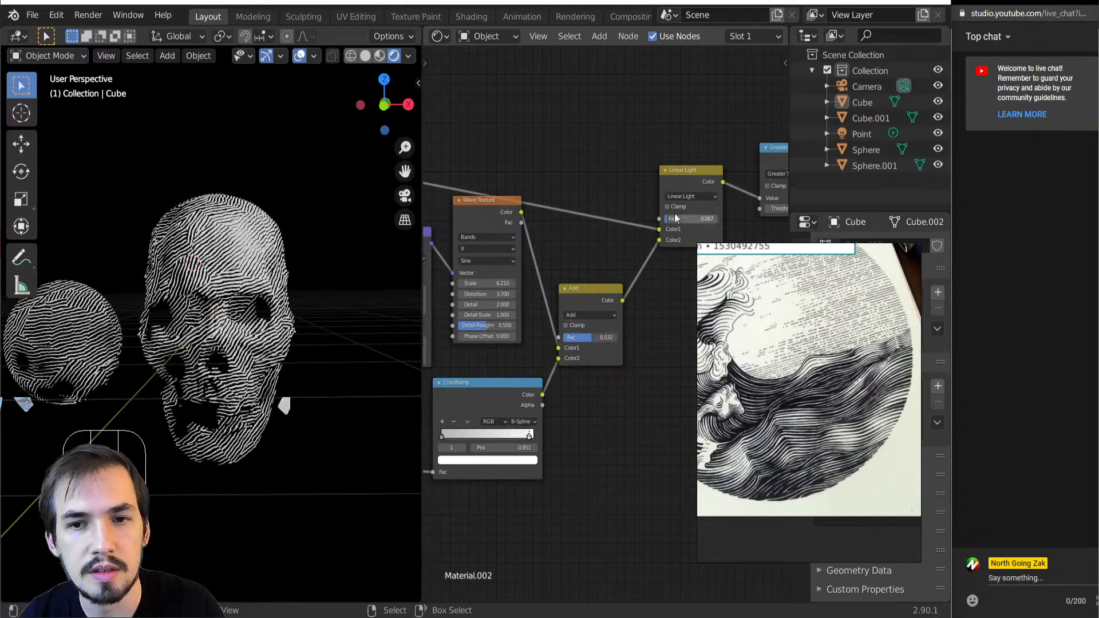
left_click_drag(686, 221, 678, 221)
scroll(606, 329, "down", 5)
middle_click_drag(606, 329, 480, 361)
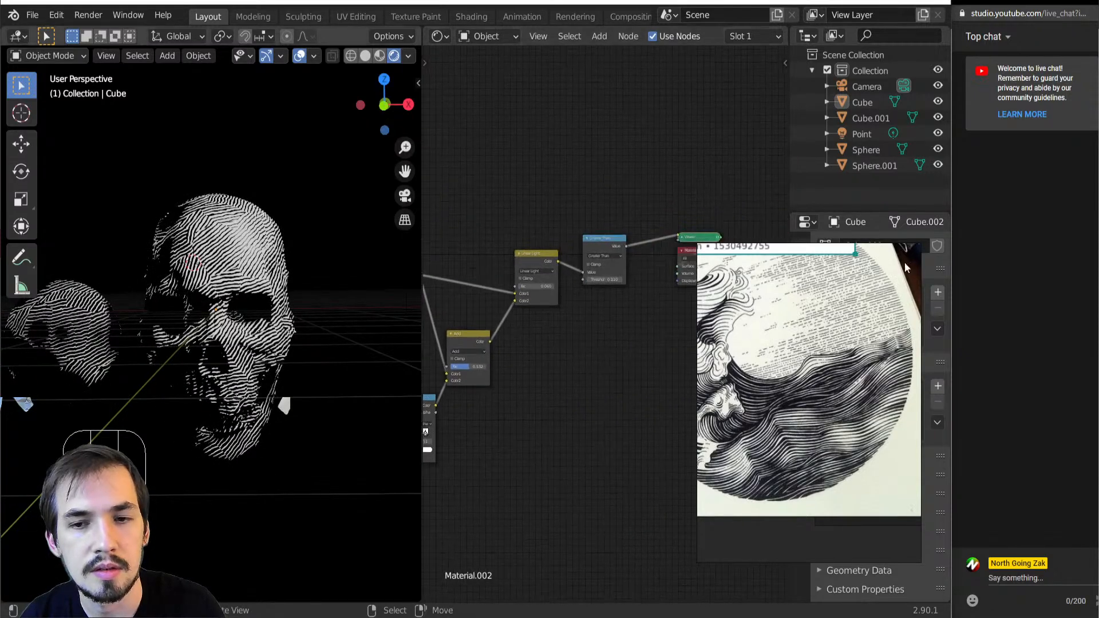
Shift the reference picture to show more of the engraved waves and try another Threshold on the Greater Than node
middle_click_drag(810, 245, 755, 285)
scroll(529, 297, "up", 3)
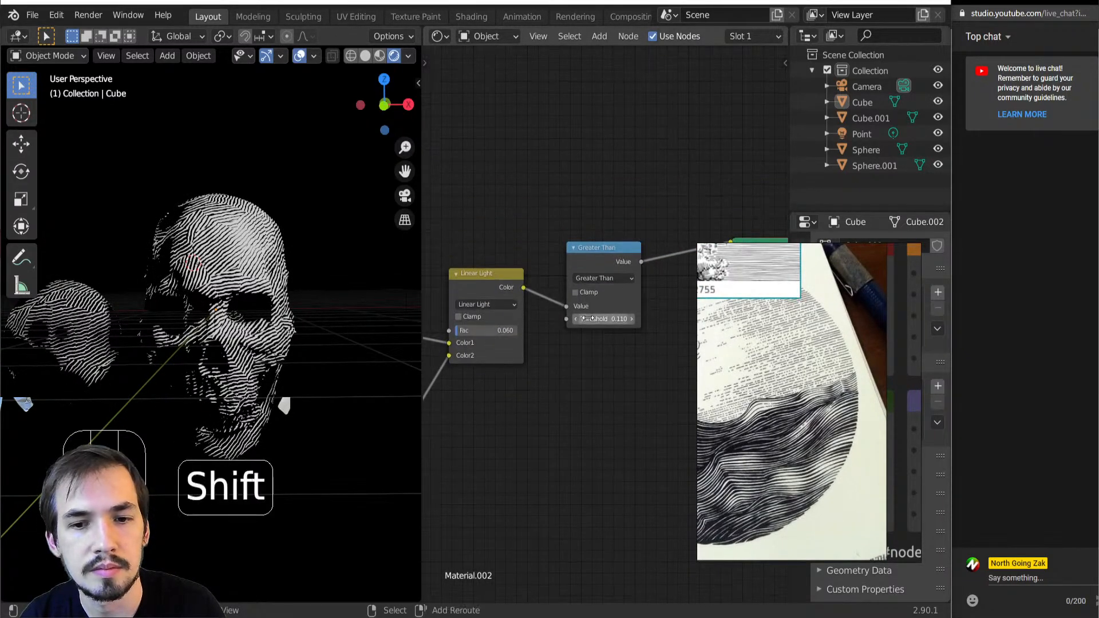
left_click_drag(603, 319, 606, 319, "shift")
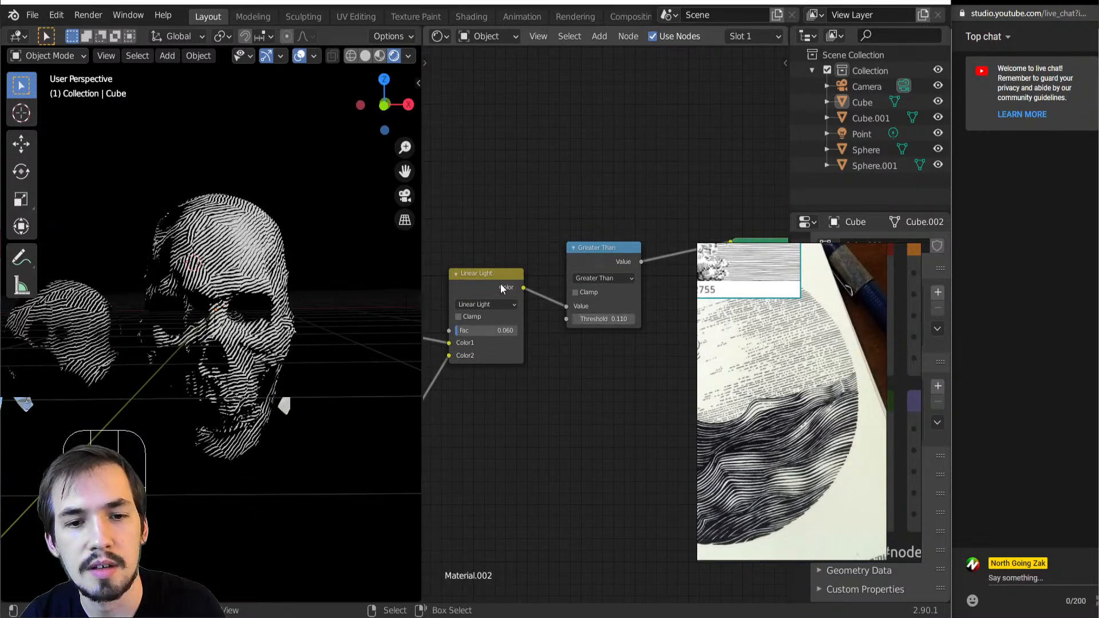
left_click(485, 307)
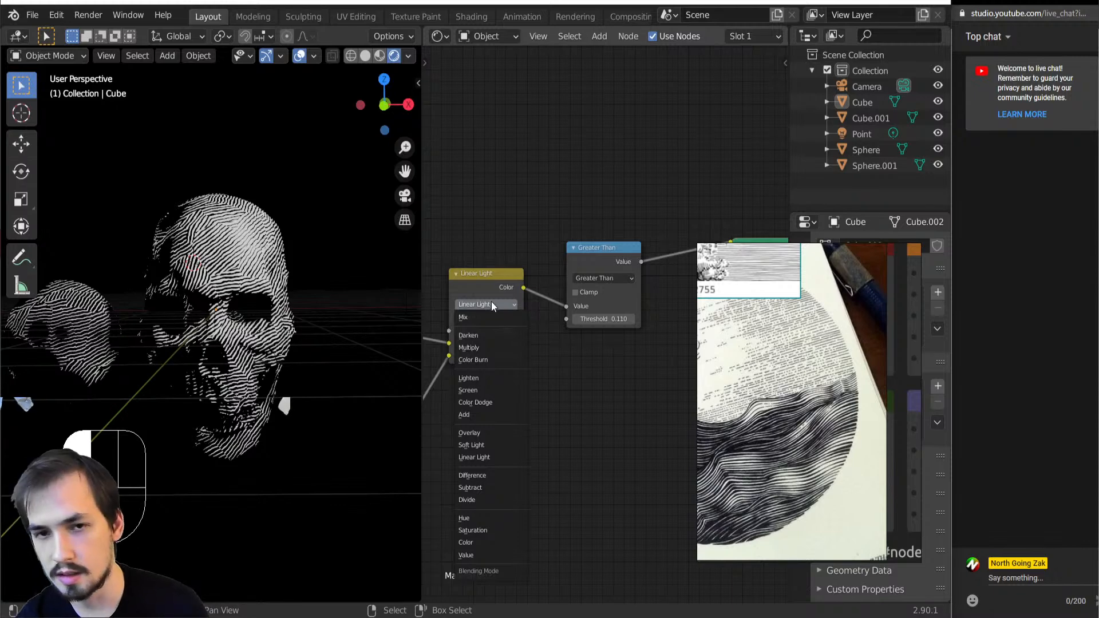
scroll(640, 342, "down", 3)
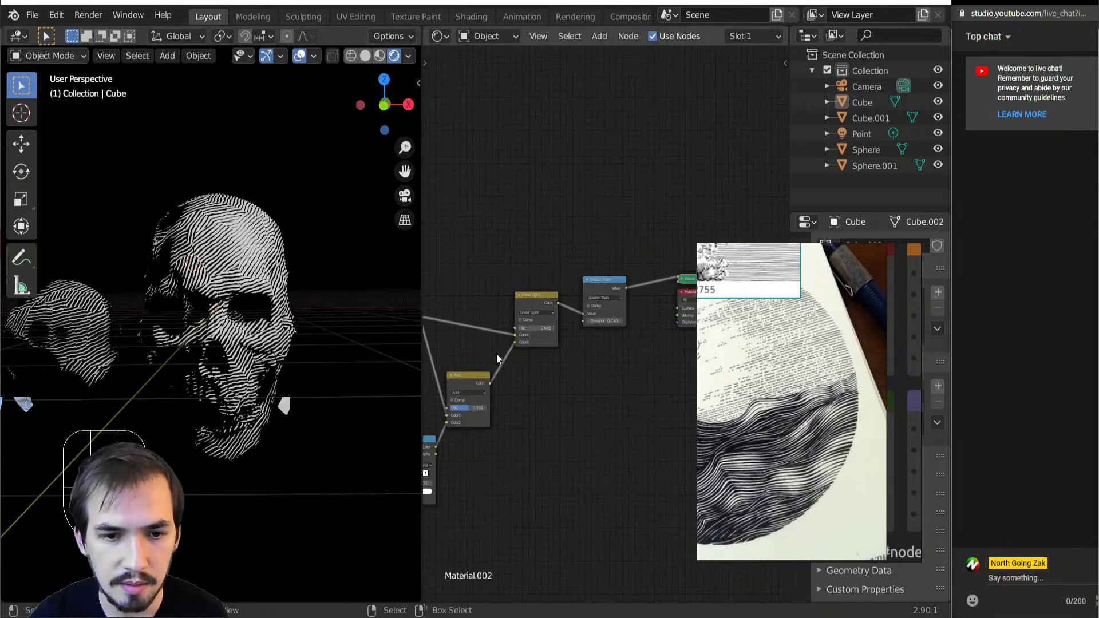
Set the Linear Light node's factor to 0.056 while comparing the skull from the side and front
middle_click_drag(115, 347, 209, 351)
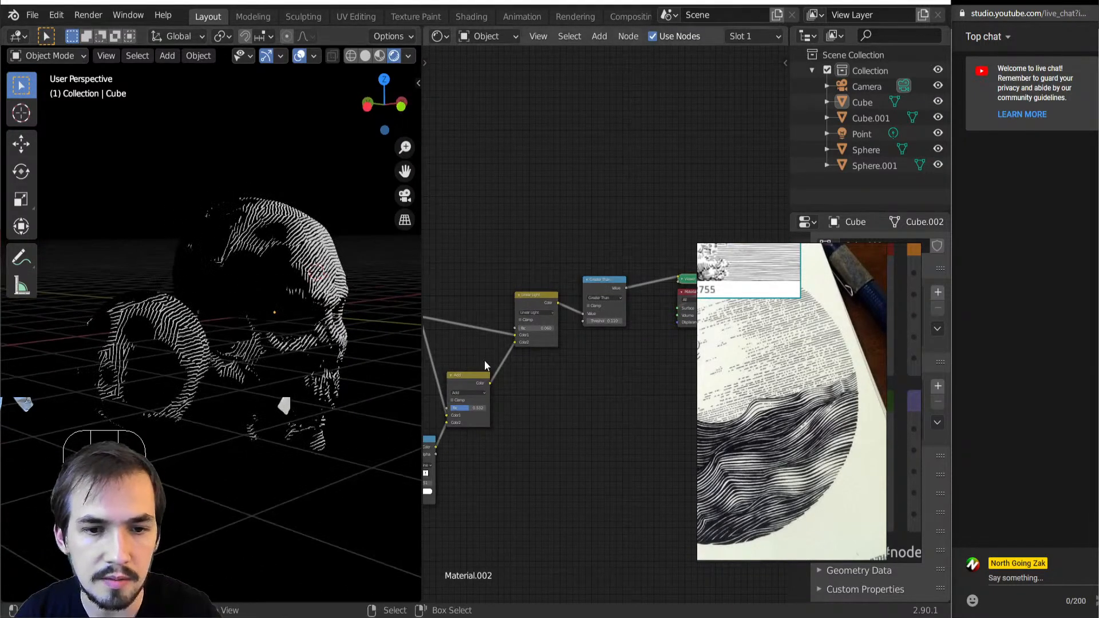
scroll(485, 360, "up", 3)
mouse_move(558, 307)
left_mouse_down("shift")
mouse_move(574, 308)
mouse_move(536, 307)
left_mouse_up("shift")
middle_click_drag(172, 367, 327, 367)
left_click_drag(558, 310, 581, 311, "shift")
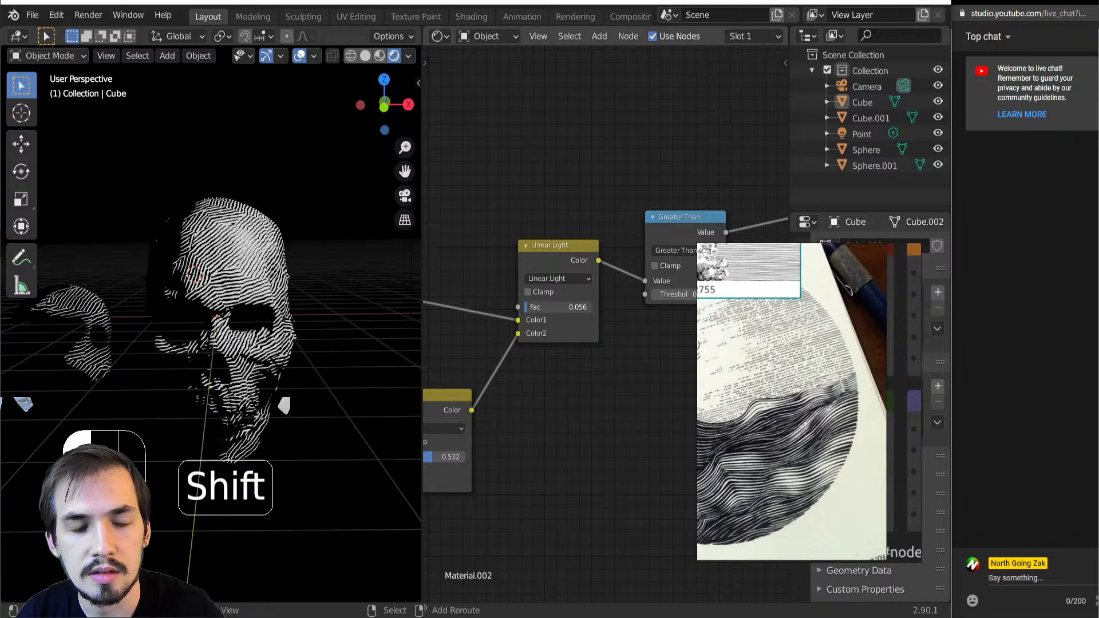
Reduce the Add node's factor to 0.000 and raise the Linear Light node's factor to 0.102
middle_click_drag(475, 354, 562, 282)
left_click_drag(518, 390, 483, 391)
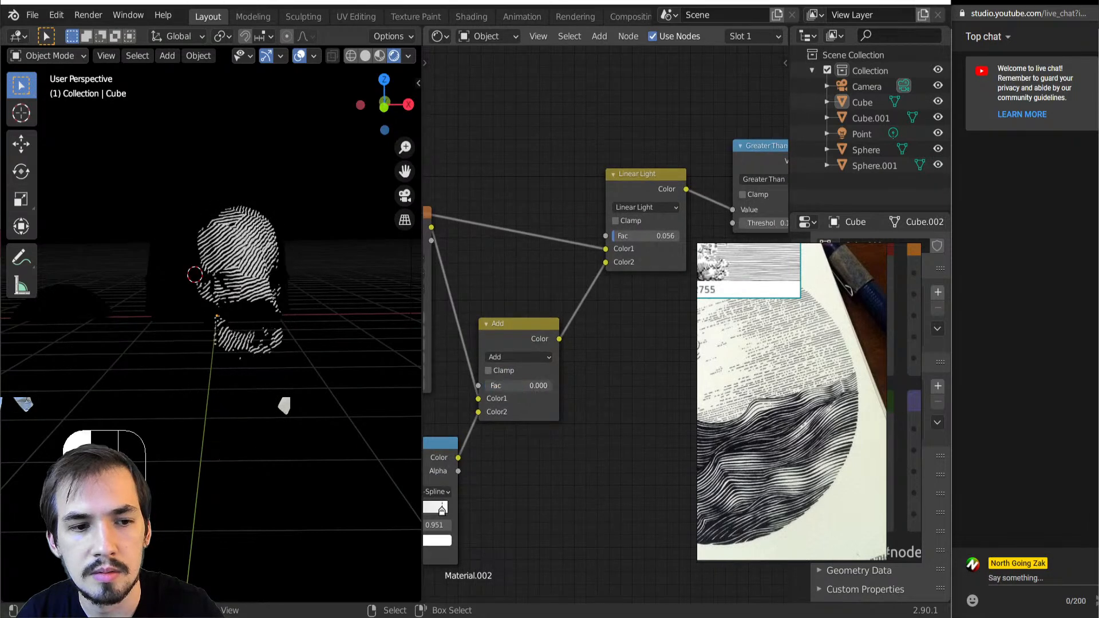
left_click_drag(647, 235, 658, 234, "shift")
mouse_move(659, 235)
middle_mouse_down()
mouse_move(555, 238)
mouse_move(519, 266)
middle_mouse_up()
middle_click_drag(485, 378, 617, 322)
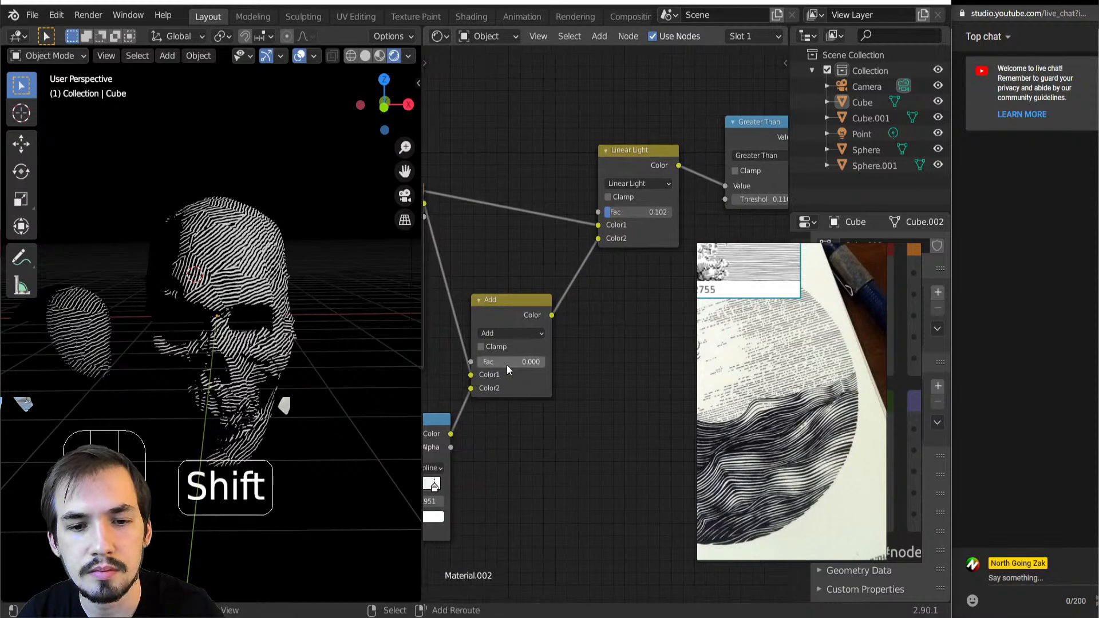
Set the Add node's factor to 0.095 and the Linear Light node's factor to 0.094
left_click_drag(509, 362, 544, 362, "shift")
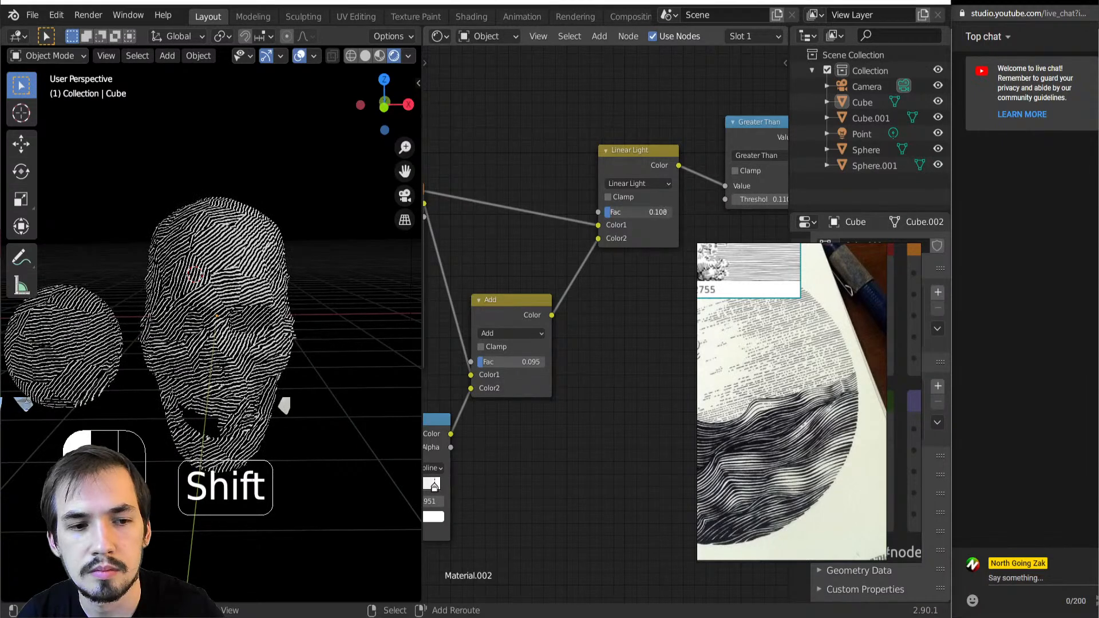
middle_click_drag(548, 242, 336, 301)
middle_click_drag(480, 328, 664, 259)
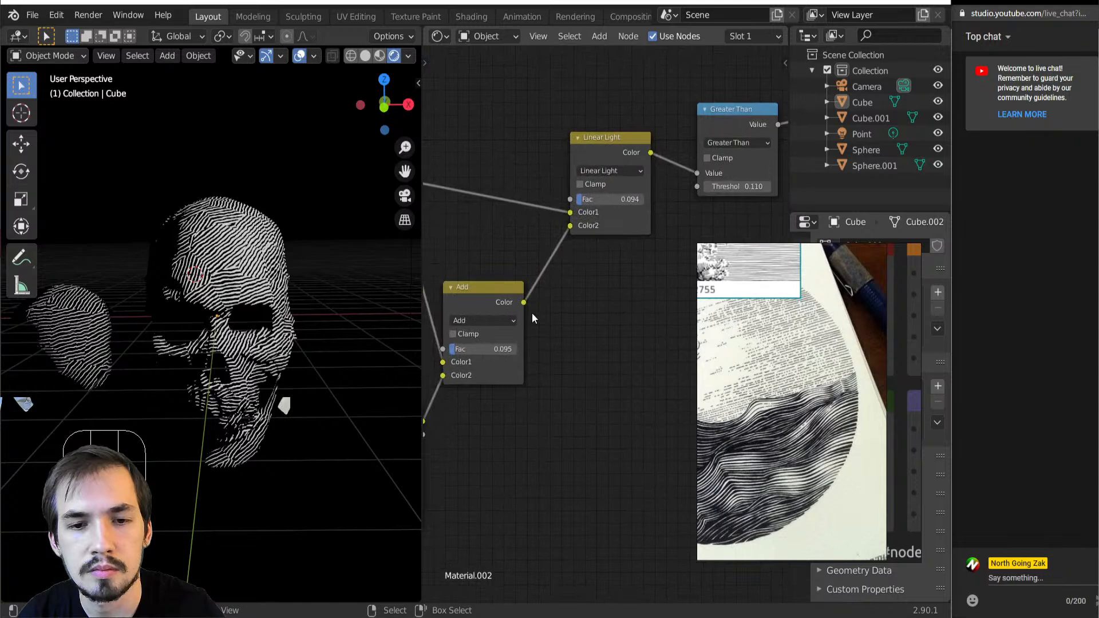
Set the Add node's factor to 0.870 and the Linear Light node's factor to 0.044
left_click_drag(481, 348, 447, 349, "shift")
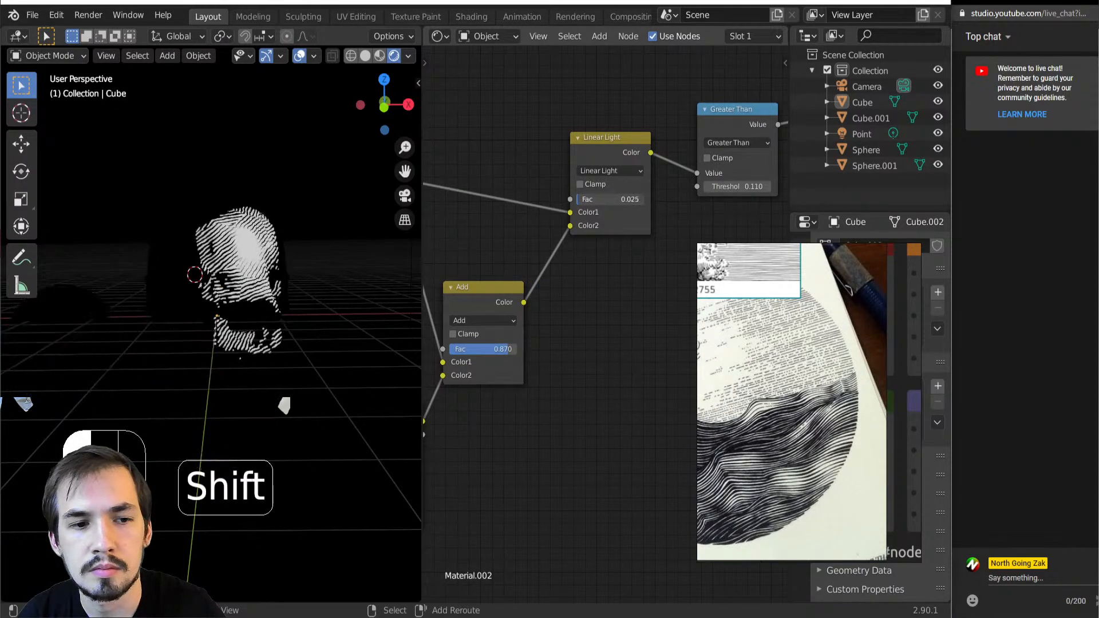
left_click_drag(606, 199, 608, 199, "shift")
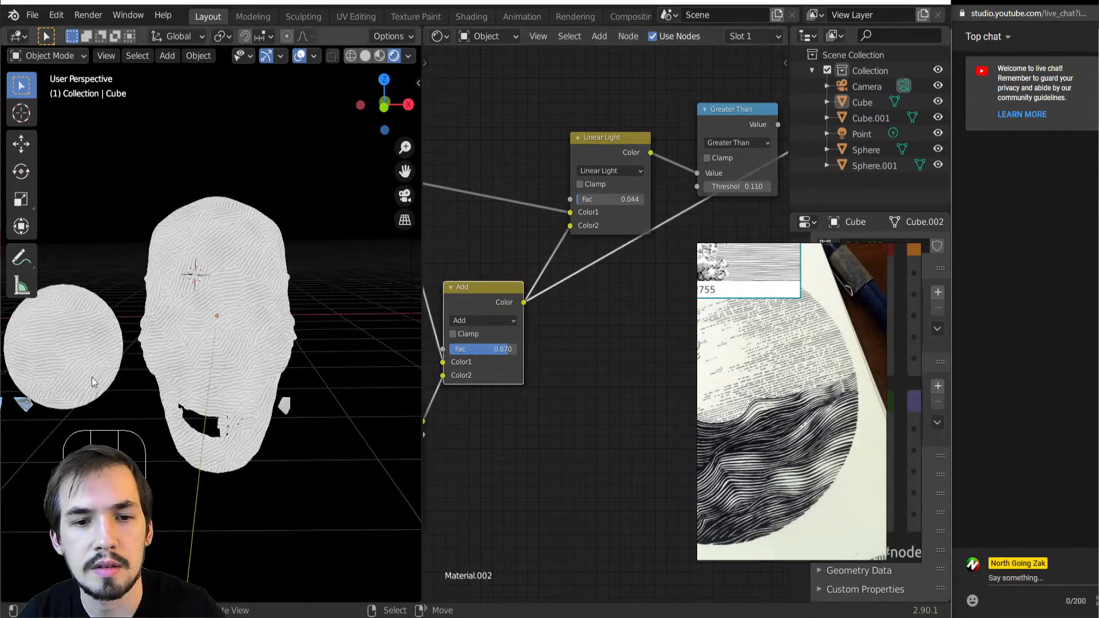
Preview the Add node's output on the skull up close and raise its factor to 1.000
scroll(169, 346, "up", 2)
left_click_drag(484, 349, 512, 349)
scroll(483, 360, "down", 2)
middle_click_drag(483, 359, 604, 270)
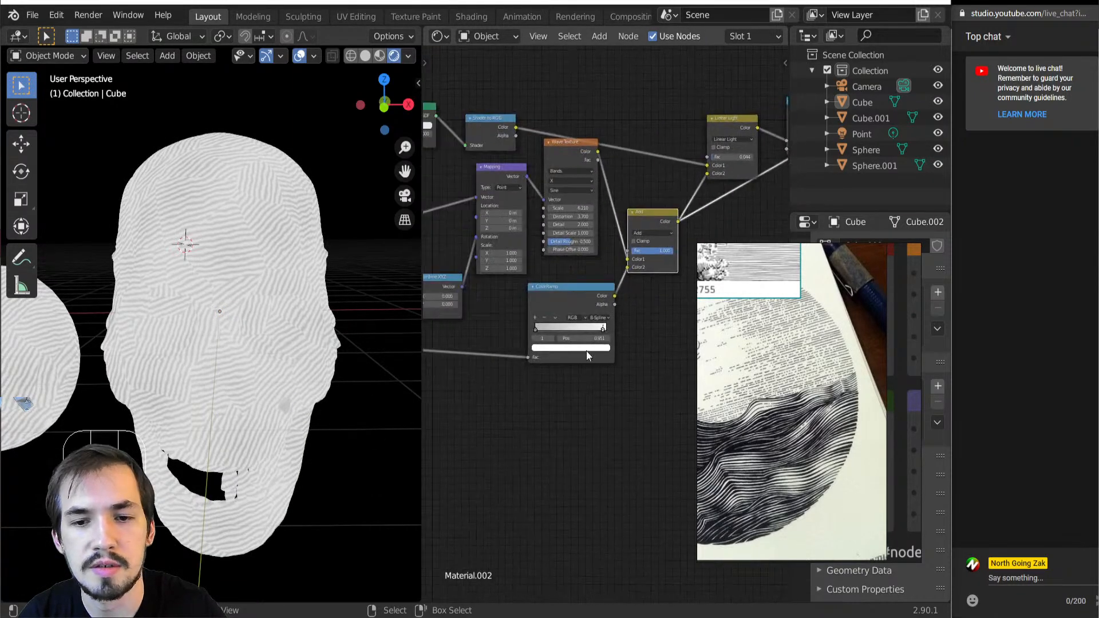
Set the ColorRamp's first color stop to black and its interpolation to Ease
scroll(585, 331, "up", 5)
left_click(492, 334)
left_click(542, 377)
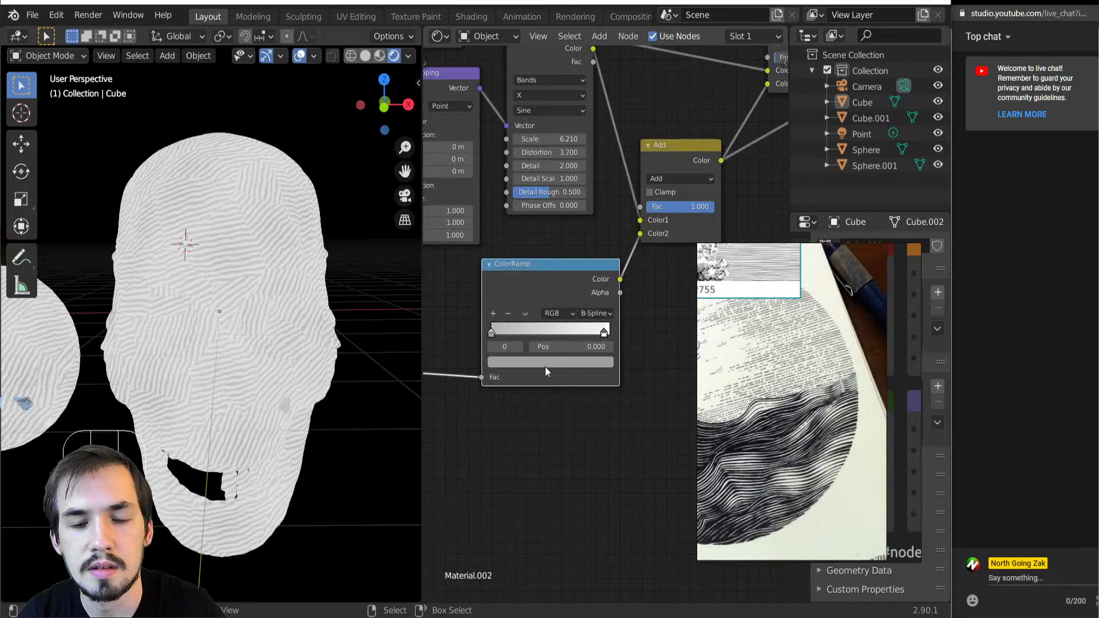
left_click(544, 362)
left_click_drag(584, 219, 586, 275)
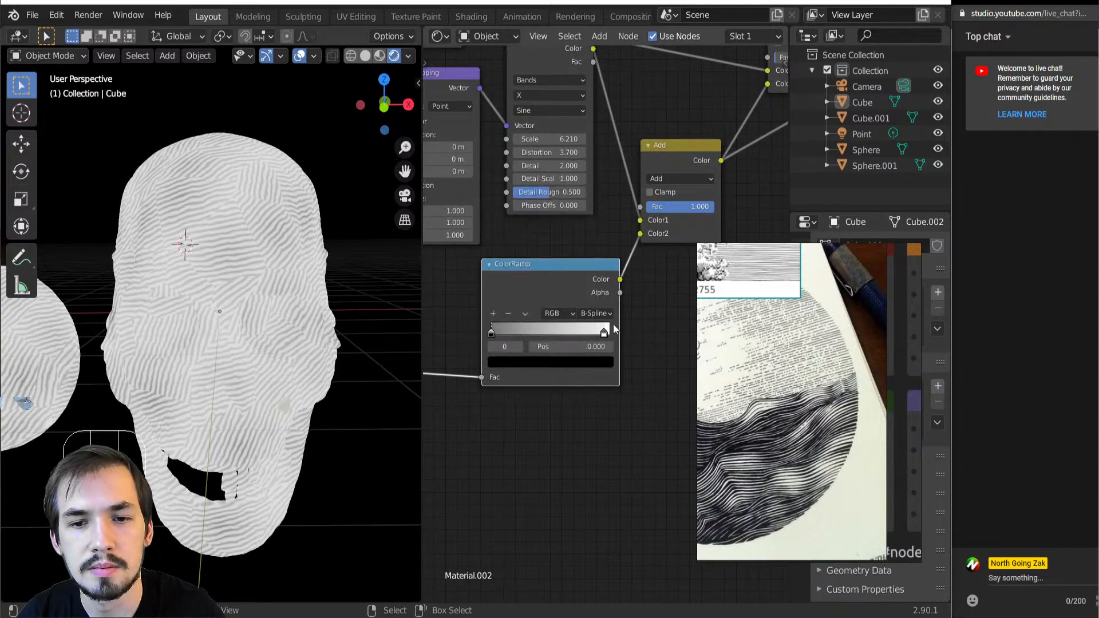
left_click(597, 315)
left_click(599, 331)
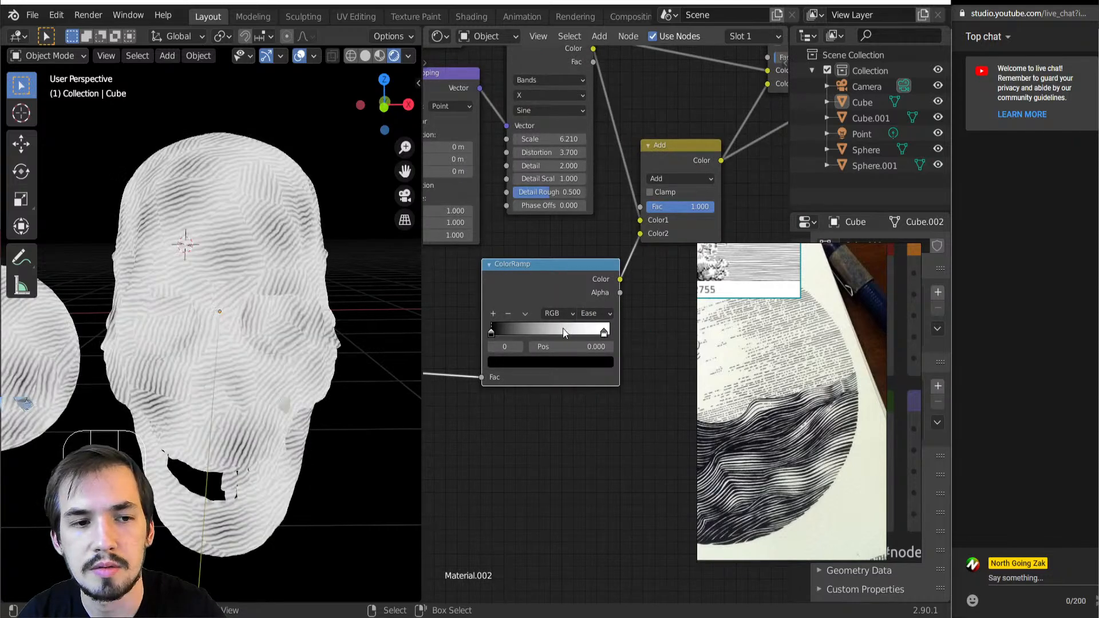
Switch the Voronoi Texture that drives the line cells to 2D and inspect the pattern on the skull
scroll(570, 292, "down", 3)
middle_click_drag(615, 258, 563, 288)
middle_click_drag(516, 314, 517, 218)
scroll(499, 301, "up", 3)
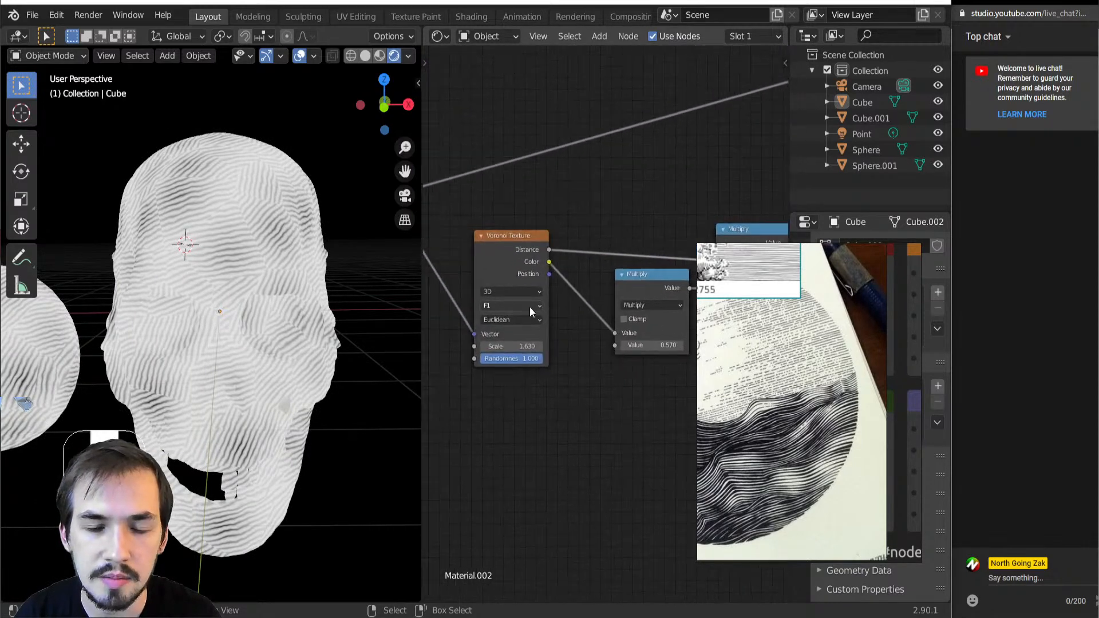
left_click(520, 292)
left_click(507, 317)
middle_click_drag(133, 328, 245, 320)
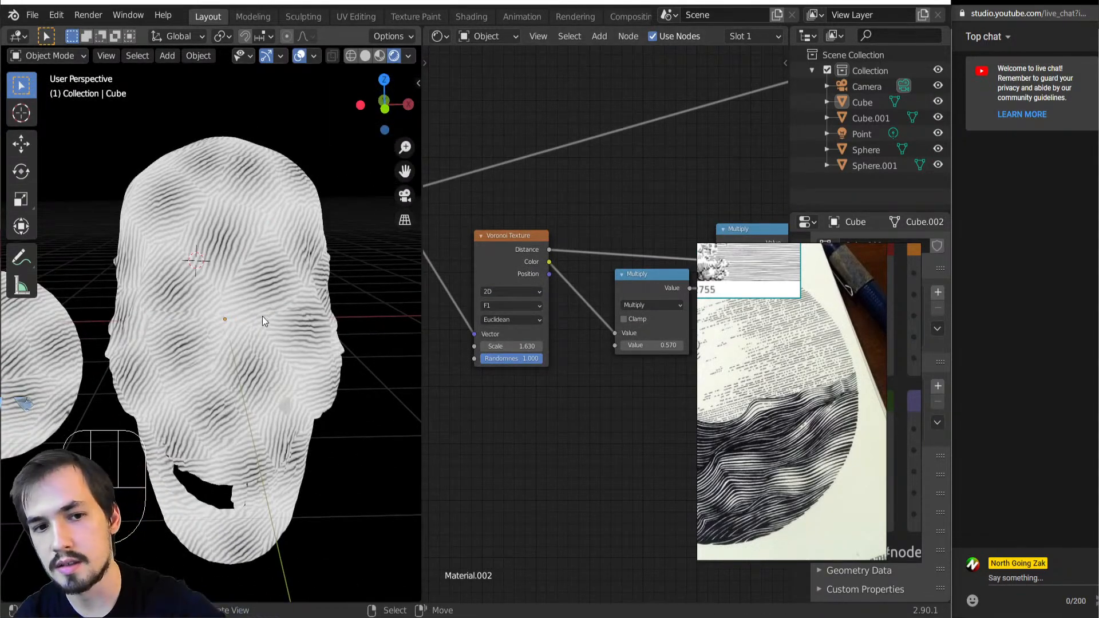
Lower the Add node's factor to 0.390
scroll(533, 277, "down", 5)
middle_click_drag(782, 220, 594, 260)
middle_click_drag(739, 231, 613, 316)
scroll(618, 240, "up", 3)
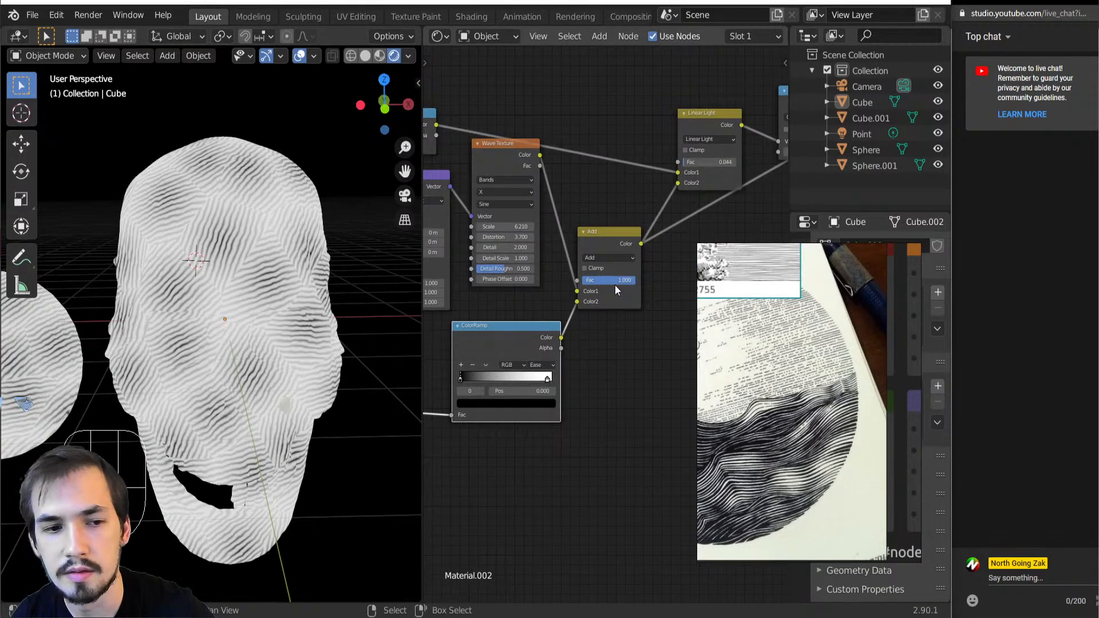
left_click_drag(630, 280, 606, 280)
Preview the Linear Light output, switch the preview to the Greater Than node and set its threshold to 0.060
middle_click_drag(628, 229, 507, 292)
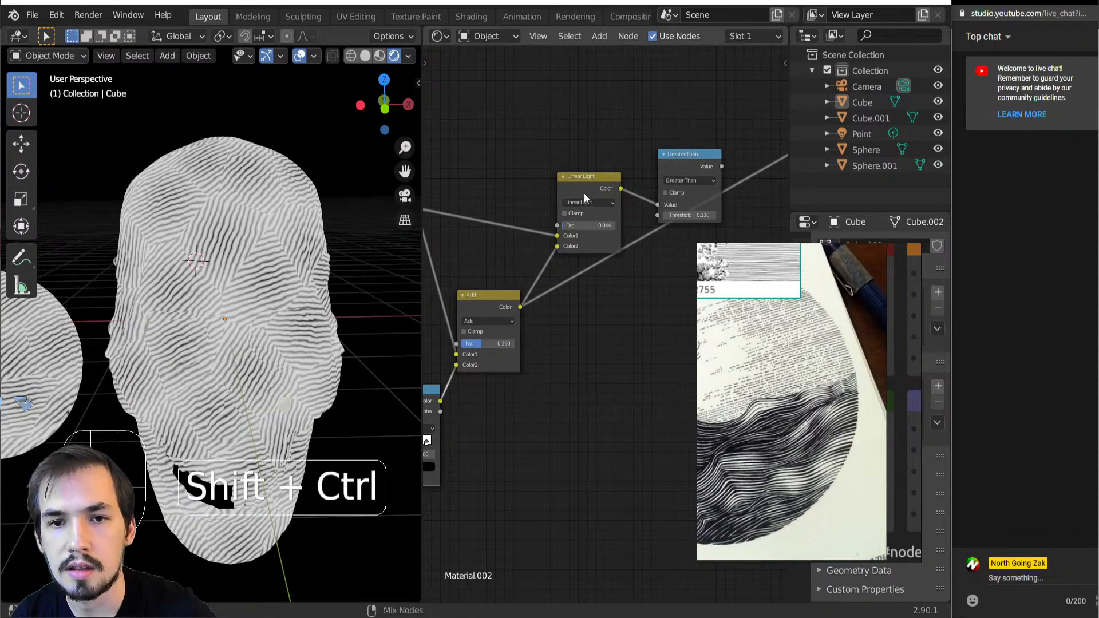
left_click(586, 191, "ctrl+shift")
scroll(154, 325, "down", 1)
middle_click_drag(153, 325, 171, 310)
left_click(683, 167, "ctrl+shift")
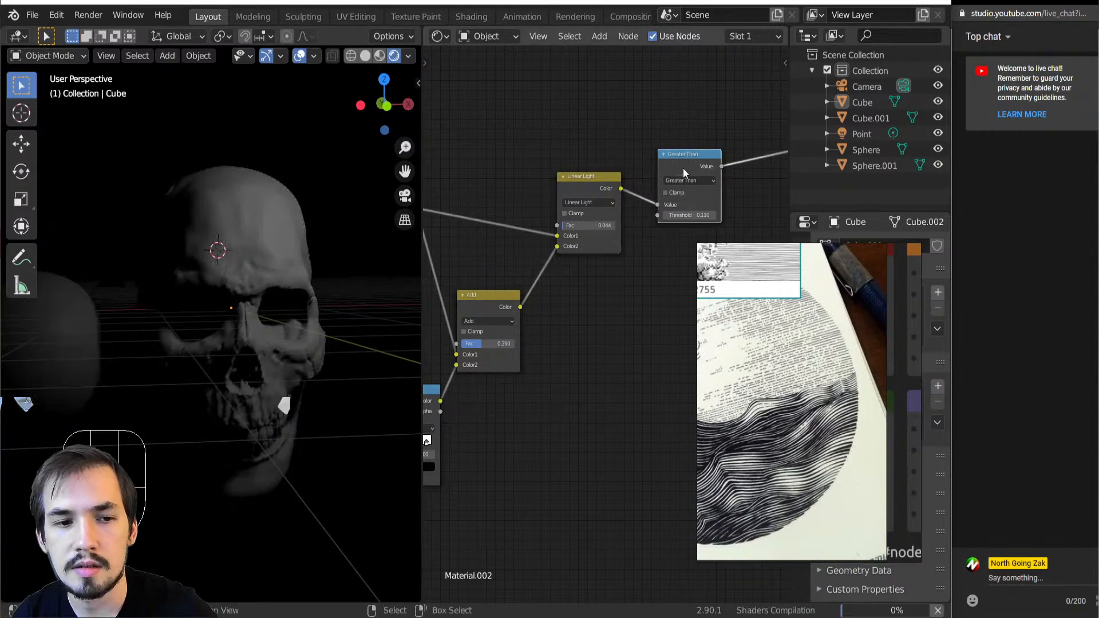
mouse_move(690, 215)
left_mouse_down("shift")
mouse_move(673, 215)
mouse_move(687, 215)
left_mouse_up("shift")
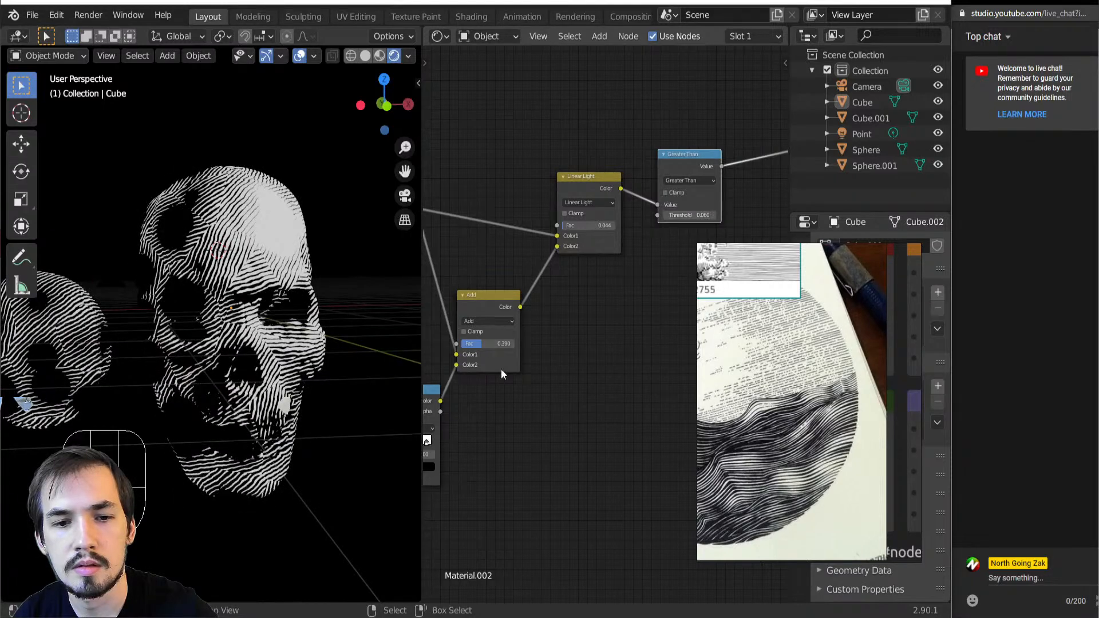
Try the Add node's factor at 0.182 and 0.000, with the Linear Light factor at 0.141
mouse_move(488, 344)
left_mouse_down()
mouse_move(471, 344)
mouse_move(499, 344)
mouse_move(473, 343)
left_mouse_up()
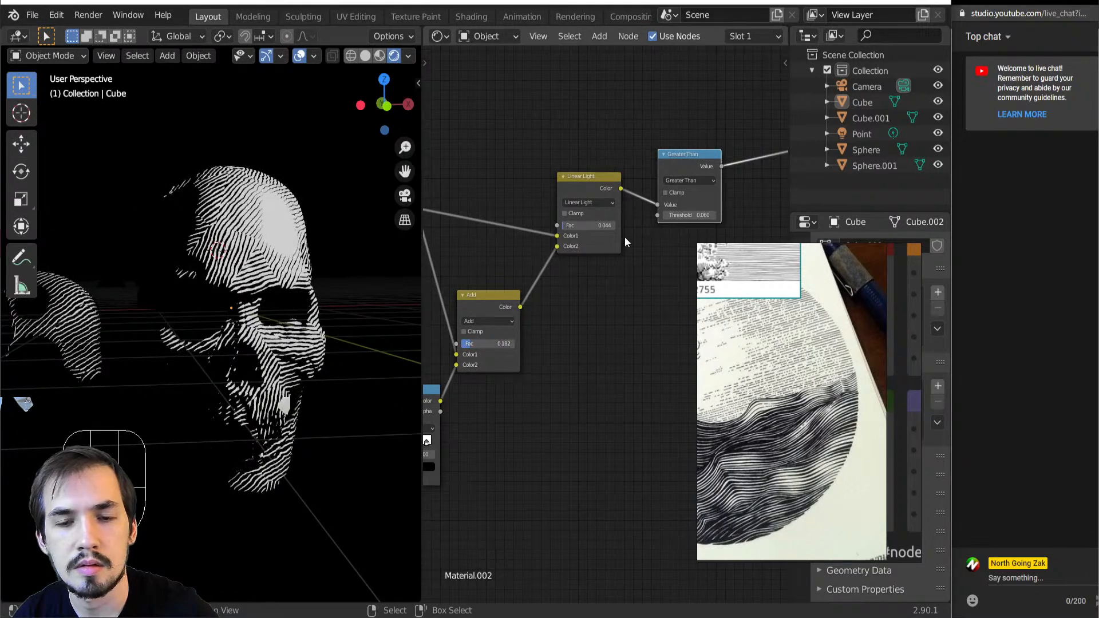
left_click_drag(603, 228, 640, 228, "shift")
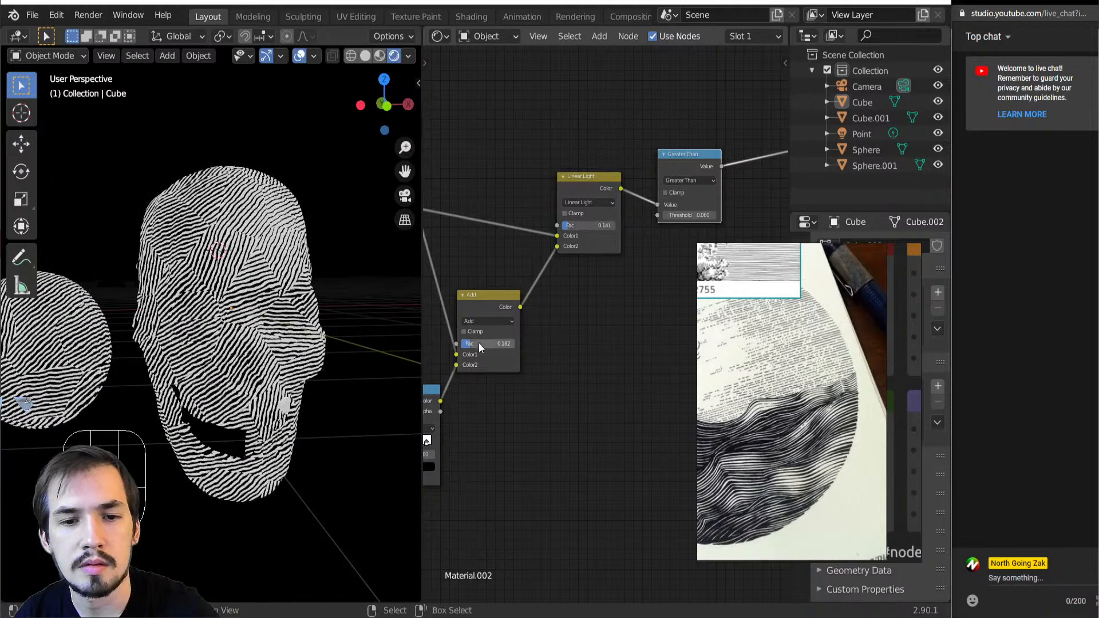
left_click_drag(476, 343, 463, 343)
middle_click_drag(503, 334, 597, 333)
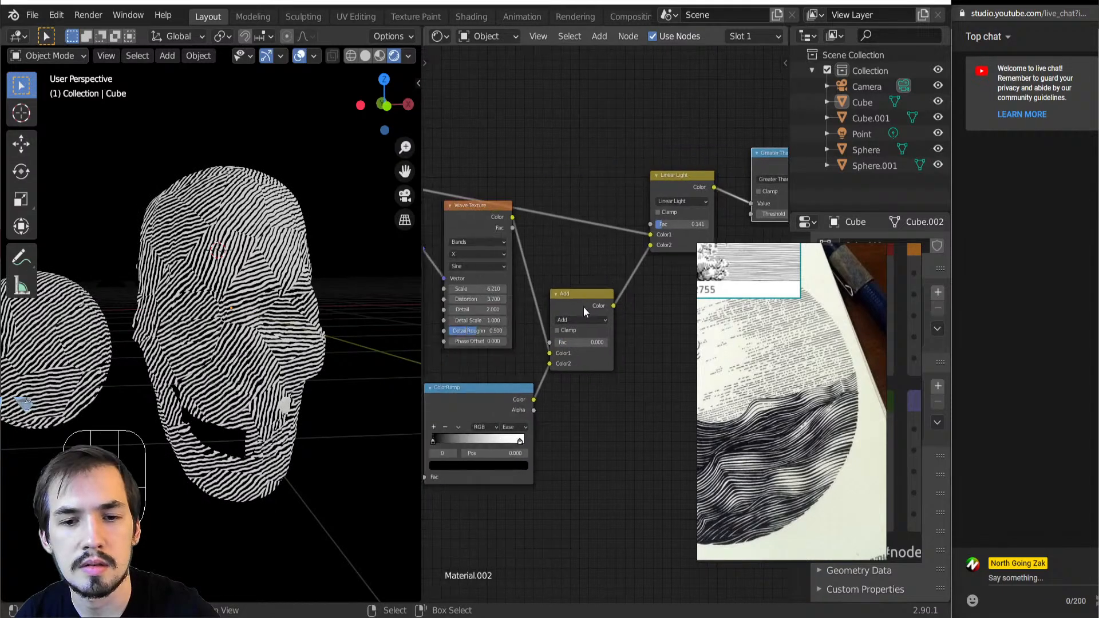
Set the Add node's factor to 0.792 and the Linear Light node's factor to 0.024, checking the skull's face
left_click_drag(572, 342, 618, 342)
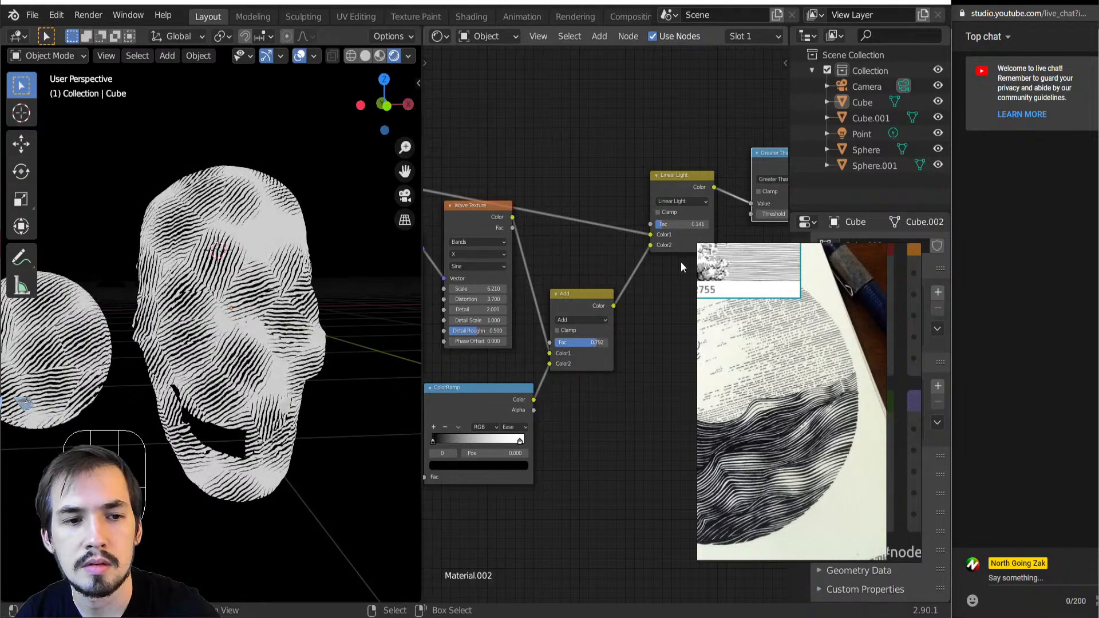
left_click_drag(675, 224, 669, 224)
scroll(258, 343, "down", 3)
middle_click_drag(258, 343, 198, 346)
scroll(198, 346, "up", 4)
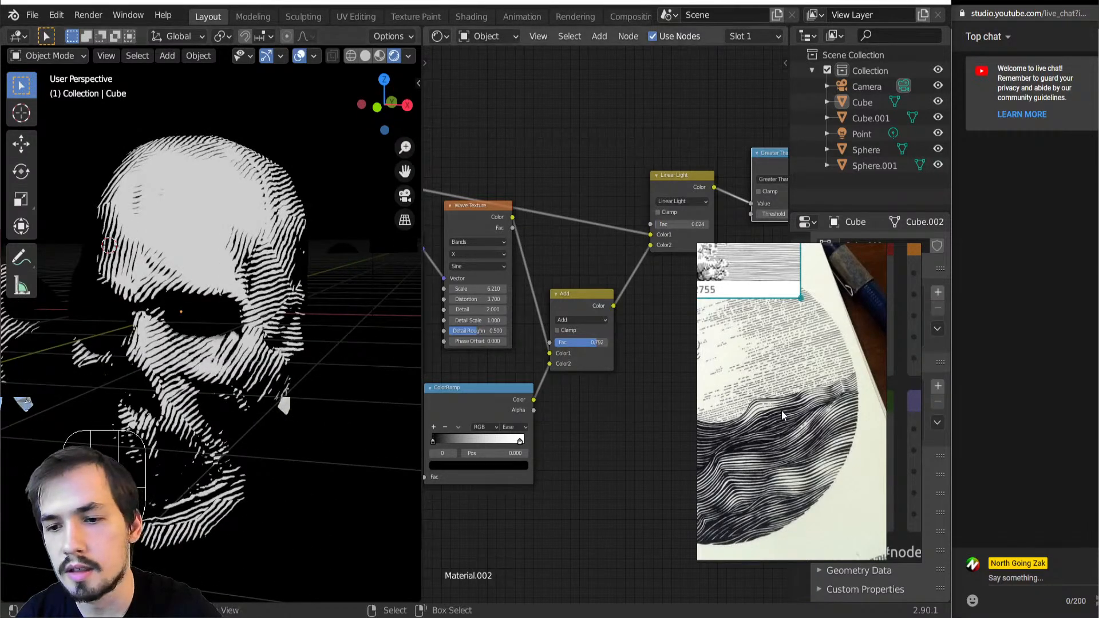
Add a second Voronoi Texture beneath the Linear Light and Greater Than nodes and preview its Distance output on the skull
scroll(778, 401, "down", 5)
scroll(756, 373, "up", 4)
scroll(547, 390, "down", 2)
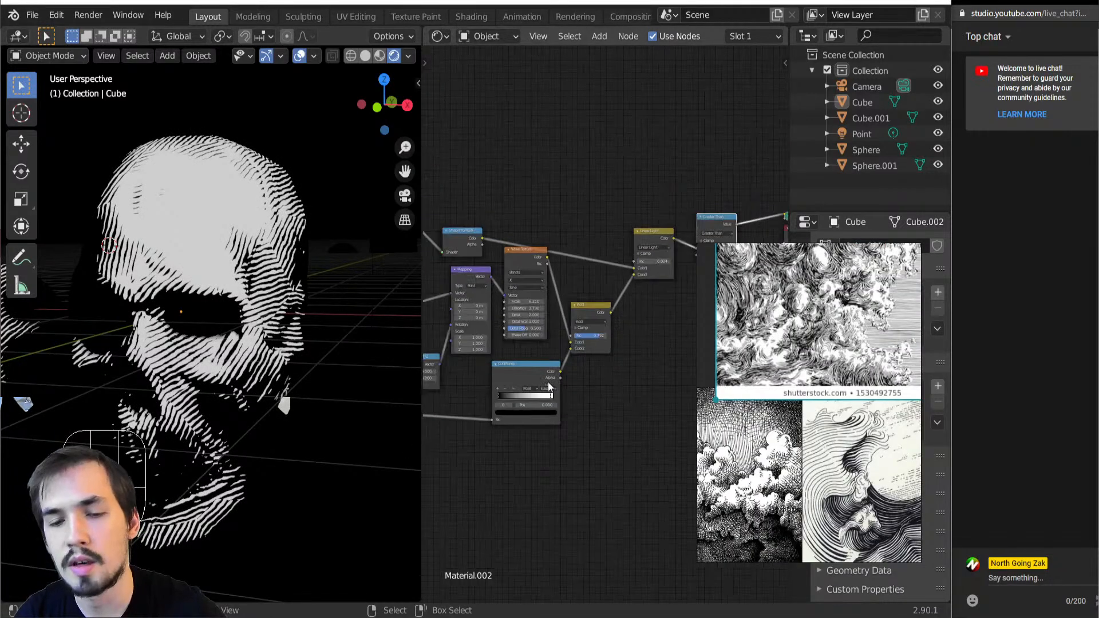
key("shift+a")
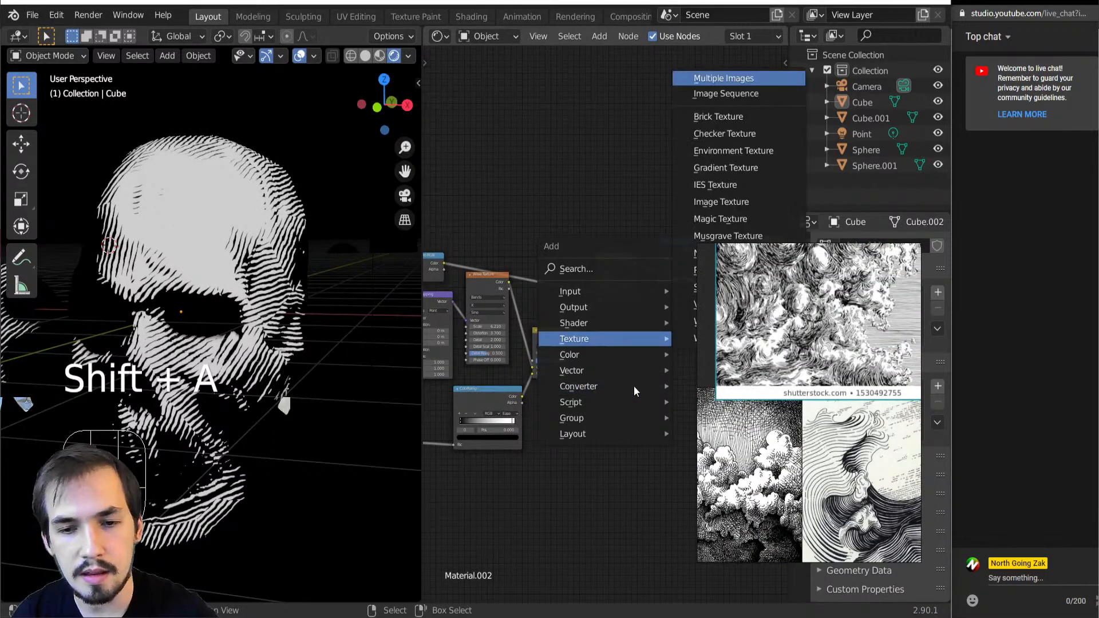
key("shift+a")
left_click(557, 483)
left_click(554, 416)
left_click(589, 425, "ctrl+shift")
left_click_drag(575, 426, 623, 428)
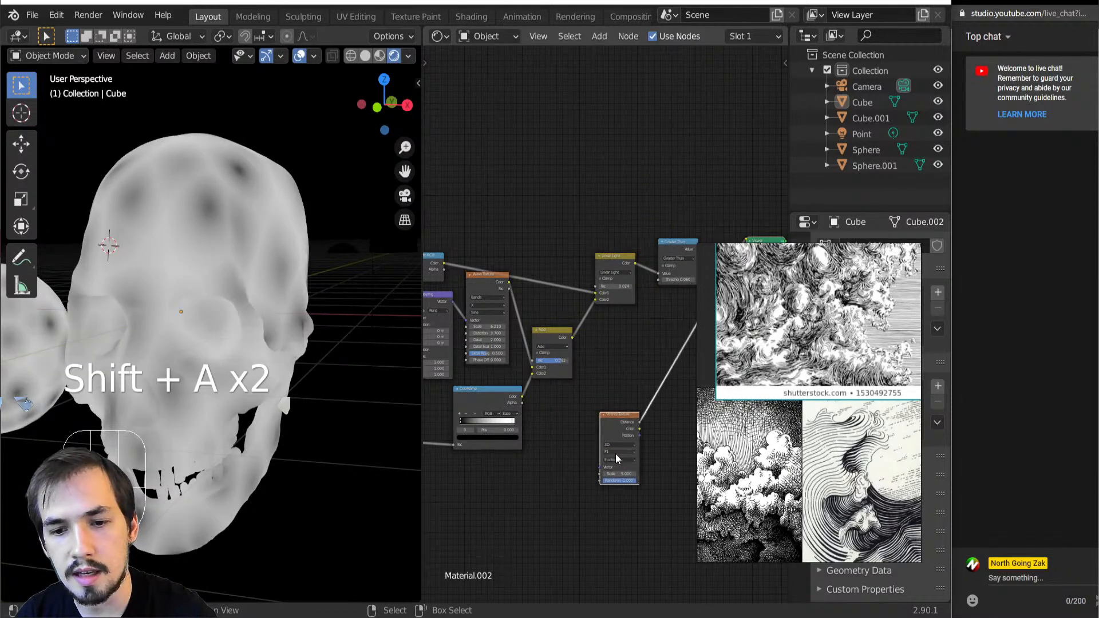
Feed texture coordinates into the new Voronoi Texture's Vector input and set its scale to 34.500
left_click_drag(613, 477, 733, 463)
scroll(559, 472, "down", 5)
middle_click_drag(560, 472, 664, 396)
scroll(517, 383, "down", 4)
middle_click_drag(517, 383, 582, 381)
middle_click_drag(486, 359, 440, 352)
key("ctrl")
right_click_drag(517, 334, 504, 327, "ctrl")
key("ctrl+z")
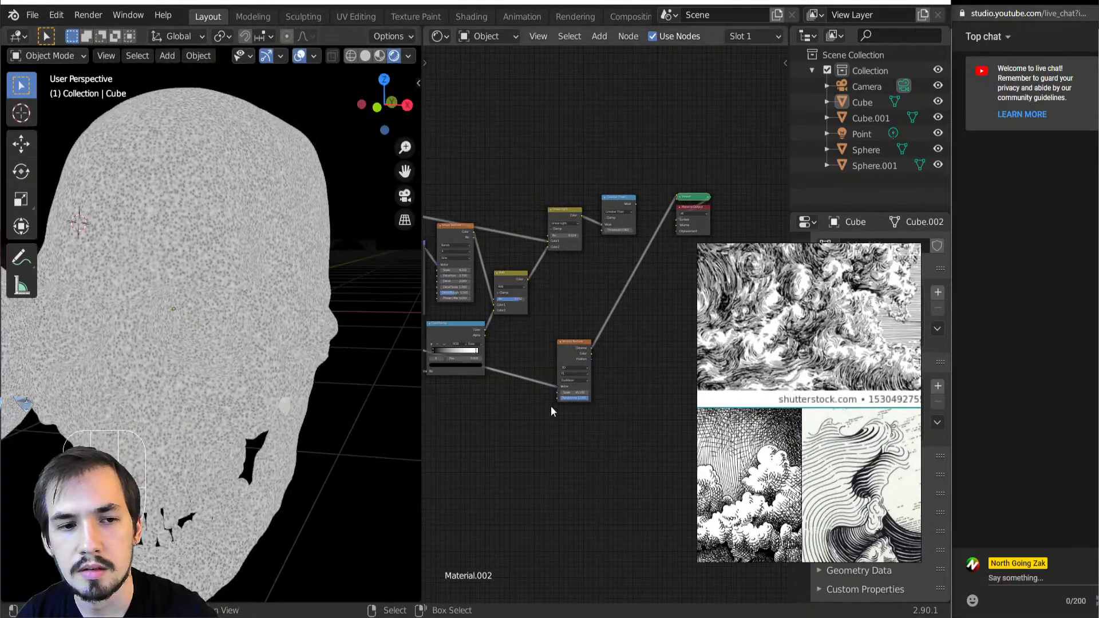
scroll(550, 407, "up", 2)
left_click_drag(554, 434, 518, 433)
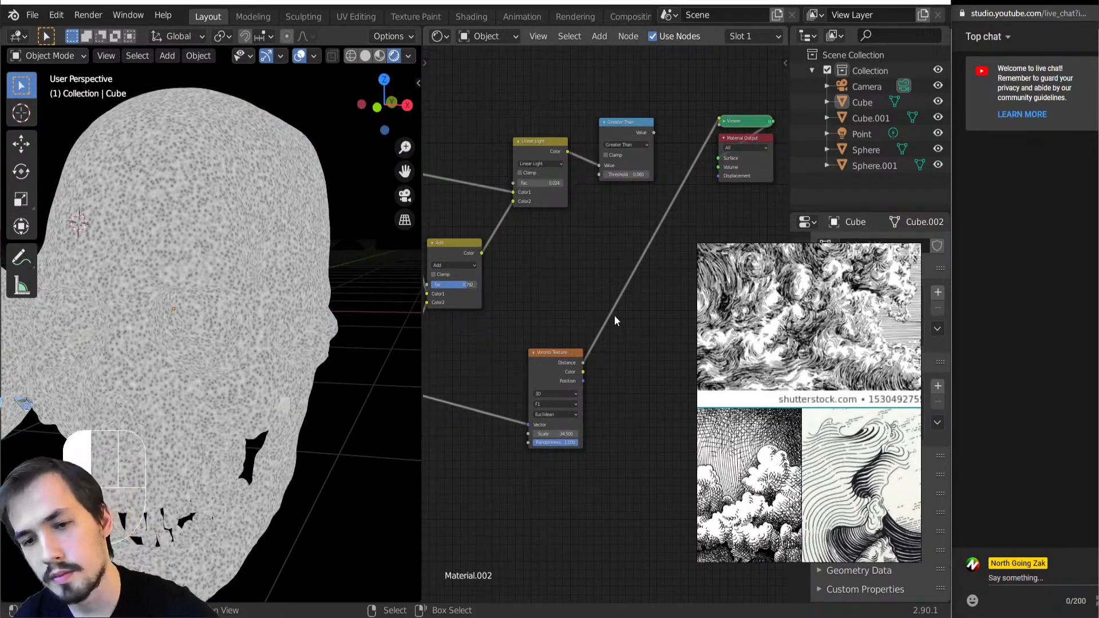
key("shift+a")
key("n")
key("o")
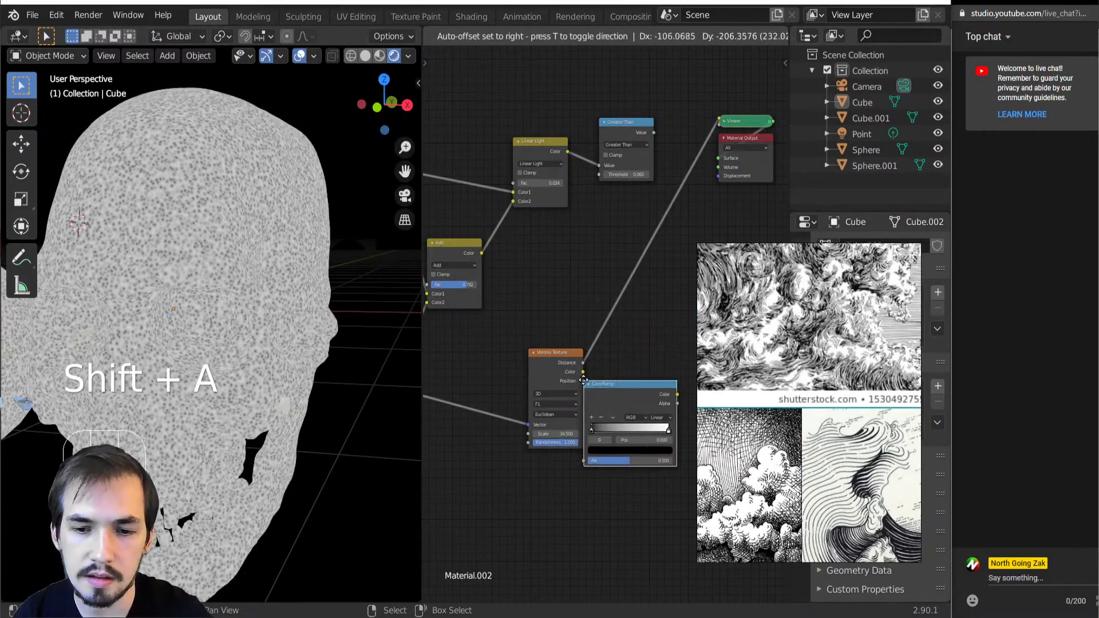
left_click(583, 381)
key("Delete")
Insert a MixRGB node between the Add and Linear Light nodes and set its blend mode to Add
middle_click_drag(526, 255, 560, 275)
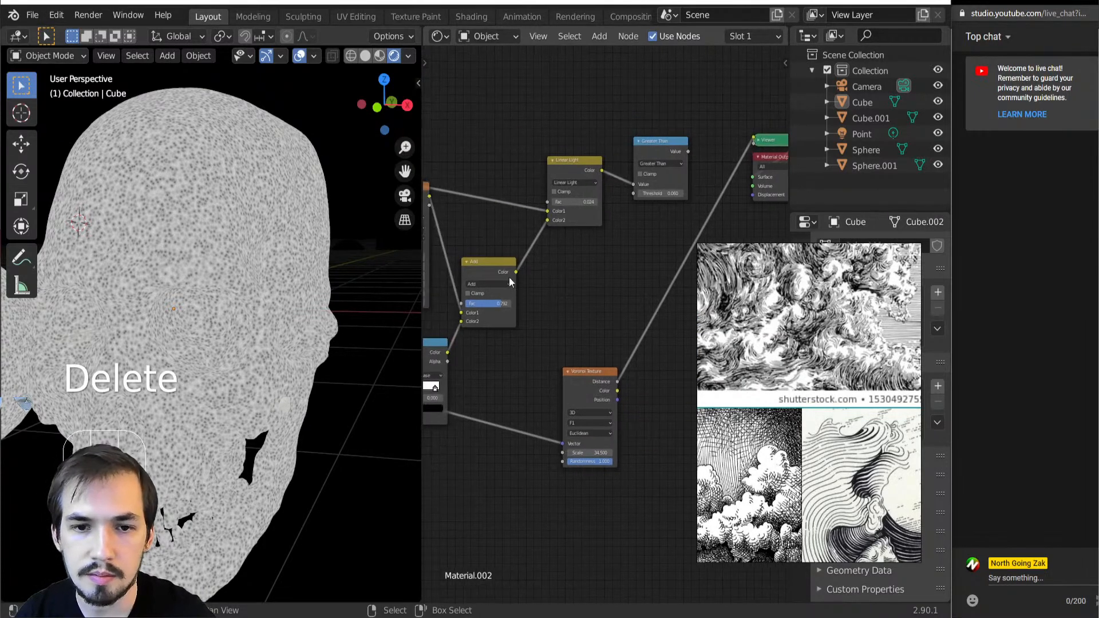
key("shift+a")
key("c")
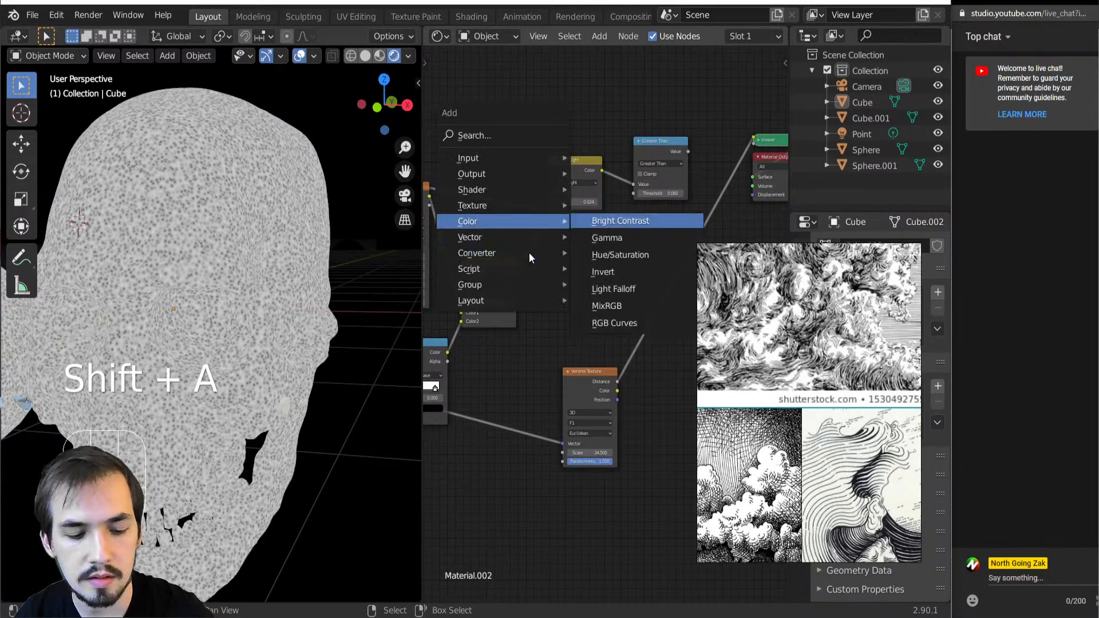
key("m")
left_click(548, 246)
left_click(574, 273)
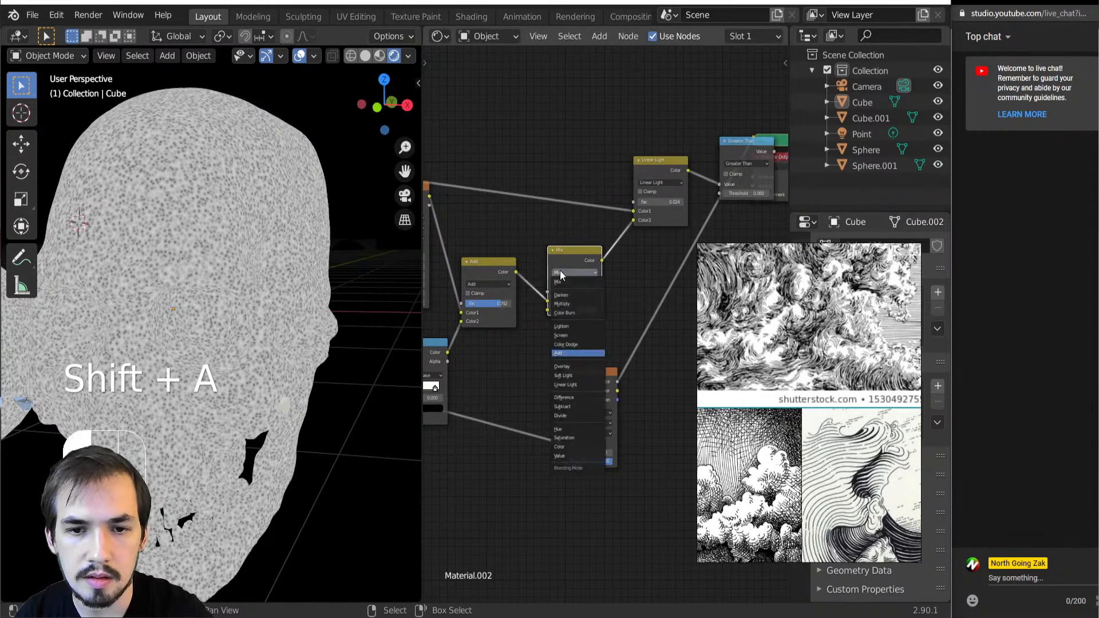
left_click(575, 346)
Connect the new Voronoi's Distance to the second Add node's Color2 and preview the Greater Than output on the skull
left_click_drag(616, 382, 545, 311)
middle_click_drag(610, 263, 563, 296)
left_click(689, 181, "ctrl+shift")
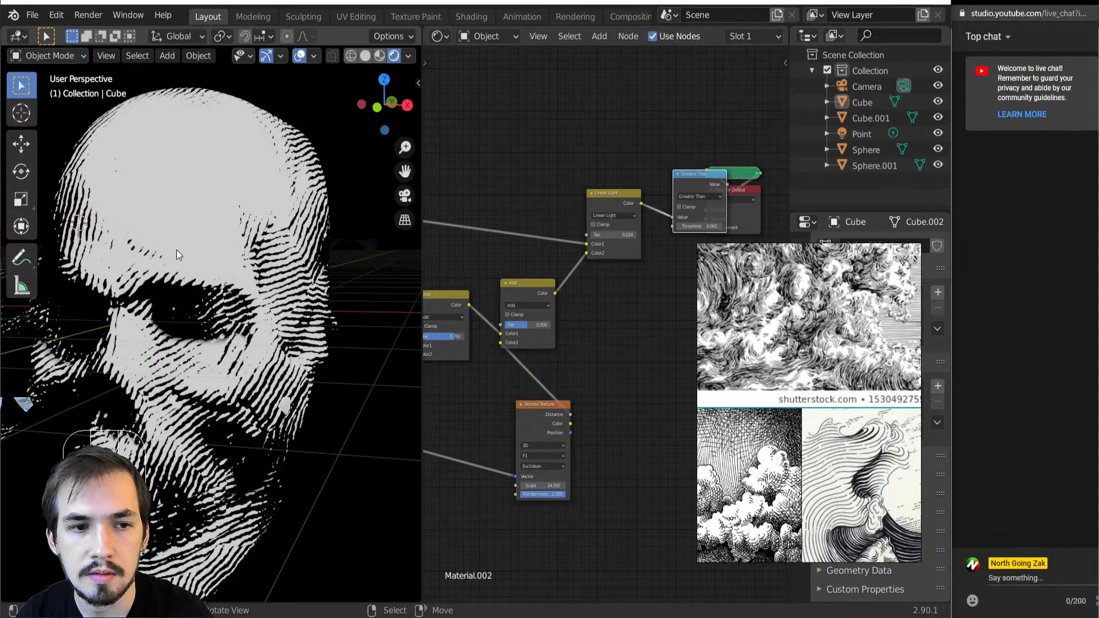
scroll(173, 249, "up", 6)
scroll(253, 249, "down", 6)
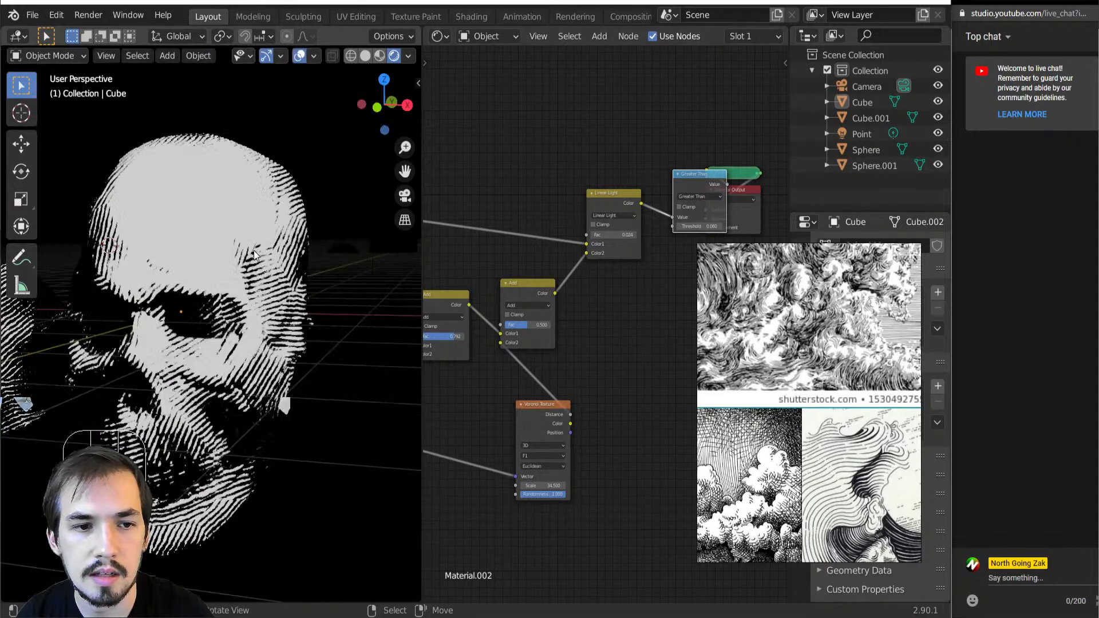
scroll(533, 330, "up", 1)
Raise the second Add node's factor to 0.682 and inspect the broken-up lines from several distances
mouse_move(503, 325)
left_mouse_down()
mouse_move(528, 325)
mouse_move(517, 325)
left_mouse_up()
scroll(292, 348, "down", 4)
middle_click_drag(261, 346, 294, 337)
scroll(249, 343, "up", 8)
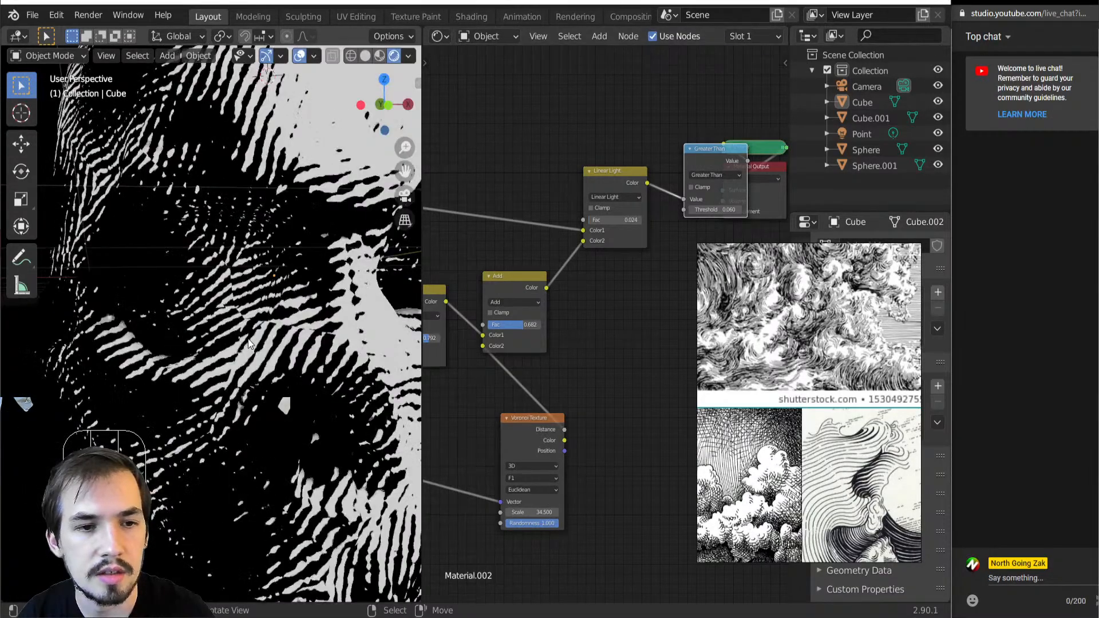
scroll(248, 343, "down", 8)
Set the first Add node's factor to 0.000 and the second Add node's factor to 0.968
scroll(522, 388, "down", 5)
middle_click_drag(531, 357, 642, 323)
left_click_drag(598, 300, 567, 300)
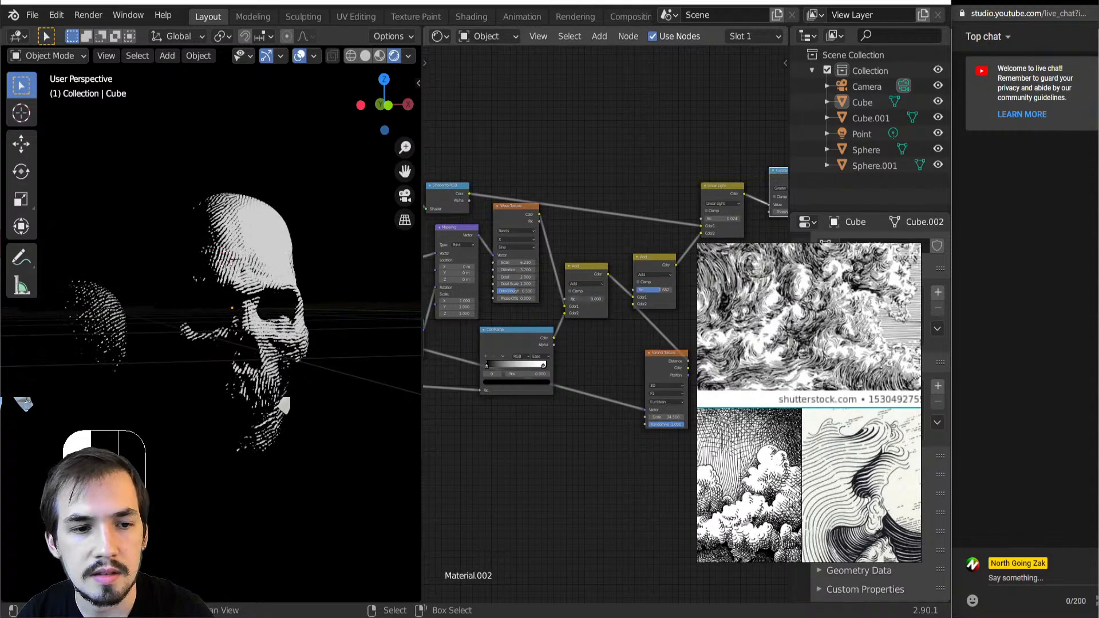
scroll(574, 305, "up", 1)
scroll(575, 308, "up", 2)
left_click_drag(589, 299, 613, 298)
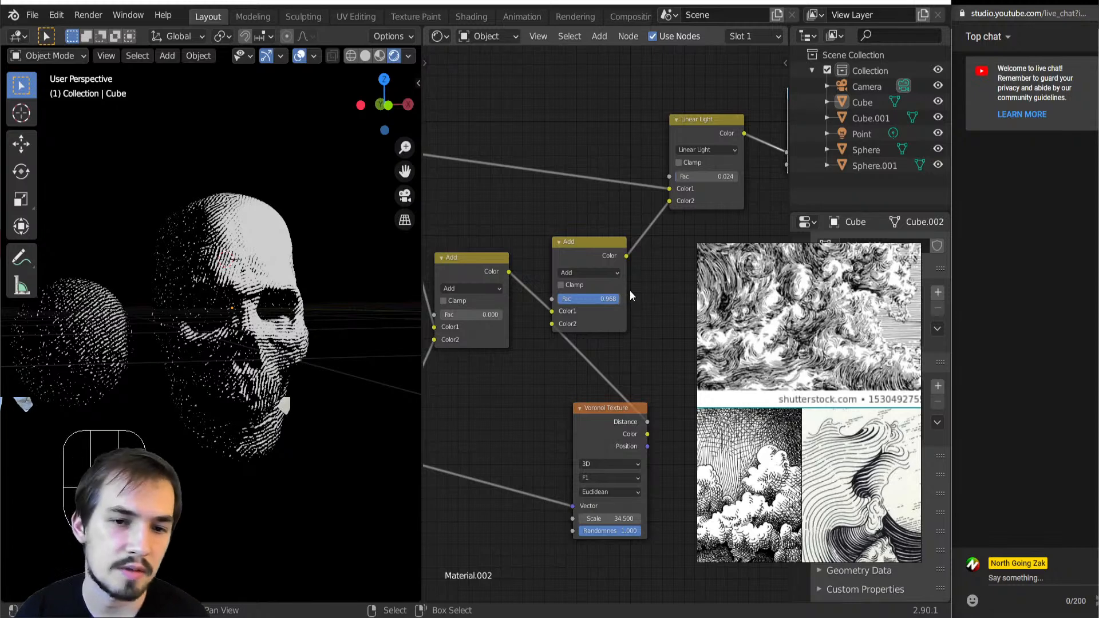
Insert a MixRGB node between the Texture Coordinate node and the 2D Voronoi Texture
scroll(606, 285, "down", 4)
middle_click_drag(509, 295, 475, 253)
middle_click_drag(460, 368, 591, 314)
scroll(249, 326, "up", 4)
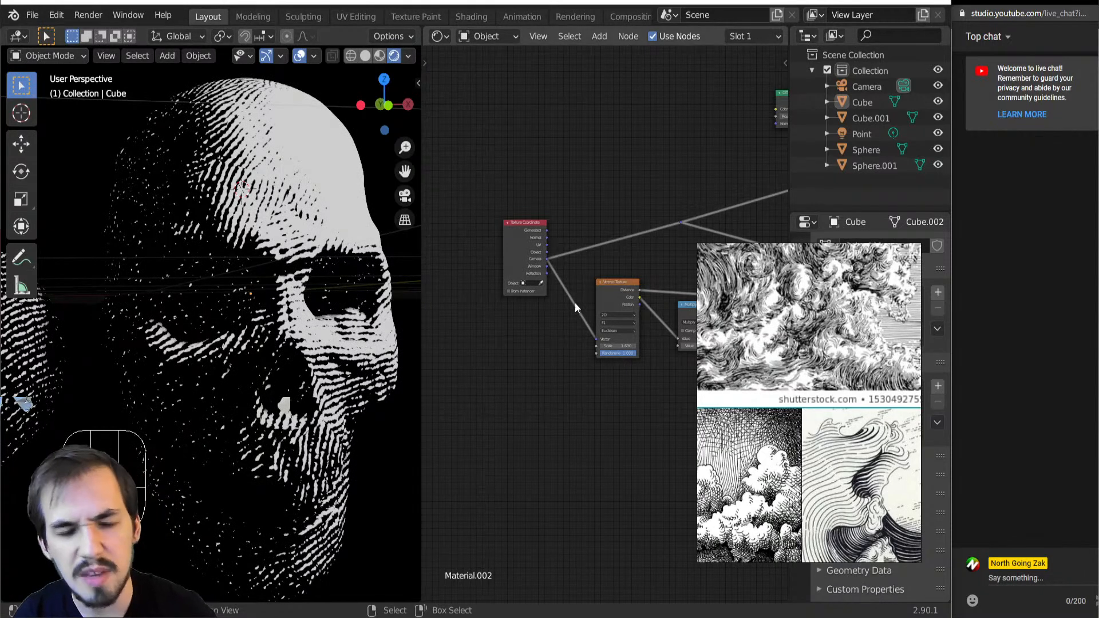
key("shift+a")
mouse_move(575, 302)
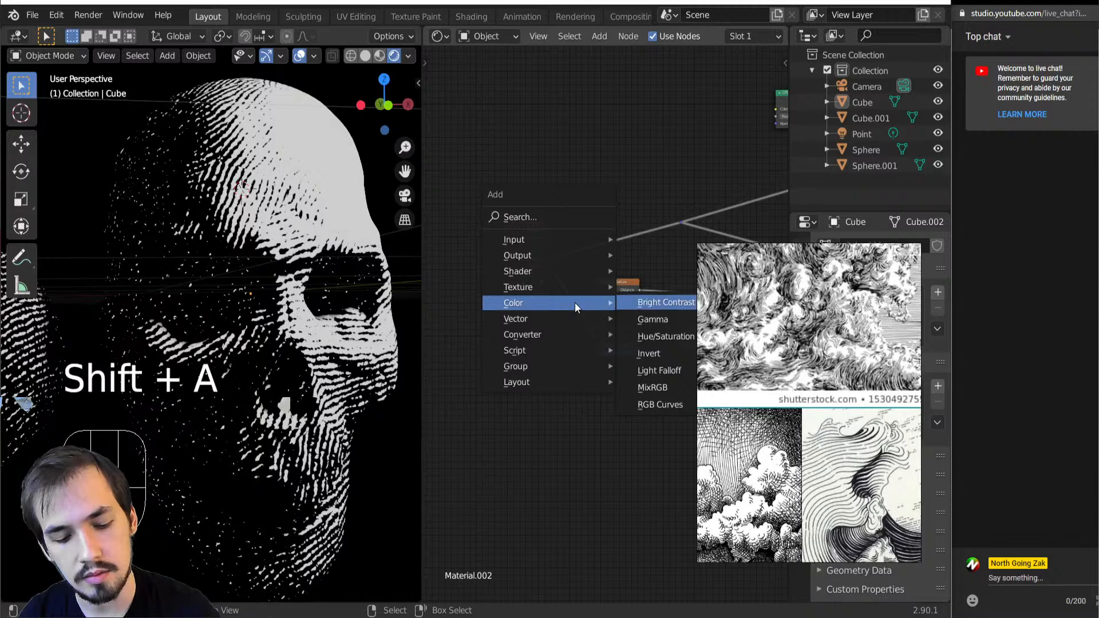
left_click(653, 387)
left_click(596, 321)
Set the inserted mix node's blend mode to Linear Light and move the Texture Coordinate node farther away from it
left_click(593, 319)
key("a")
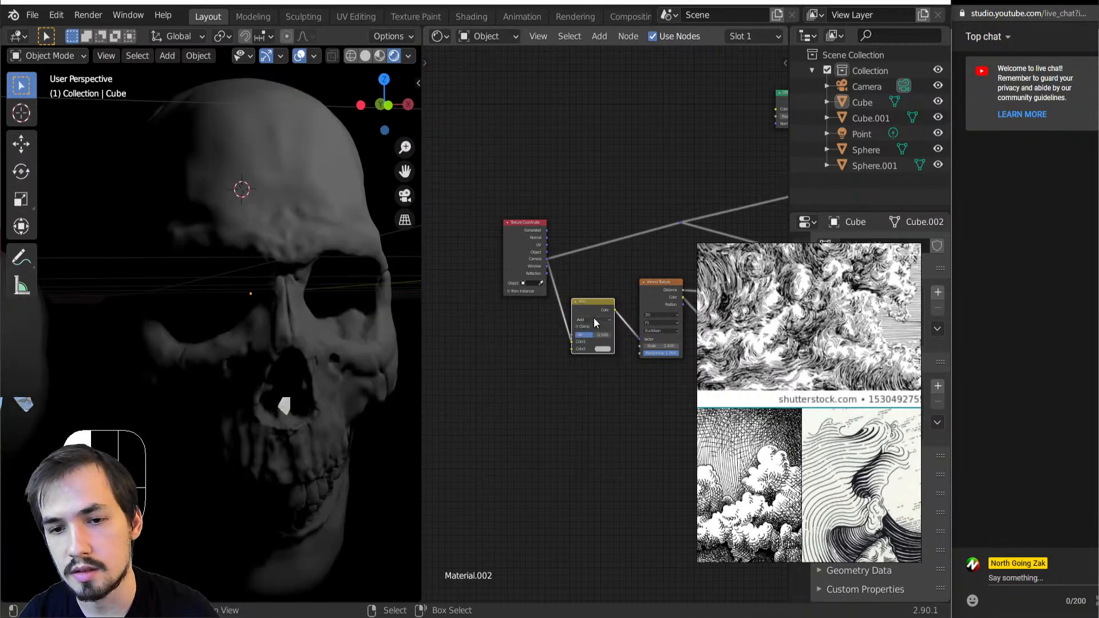
left_click(594, 318)
left_click(594, 319)
left_click(594, 318)
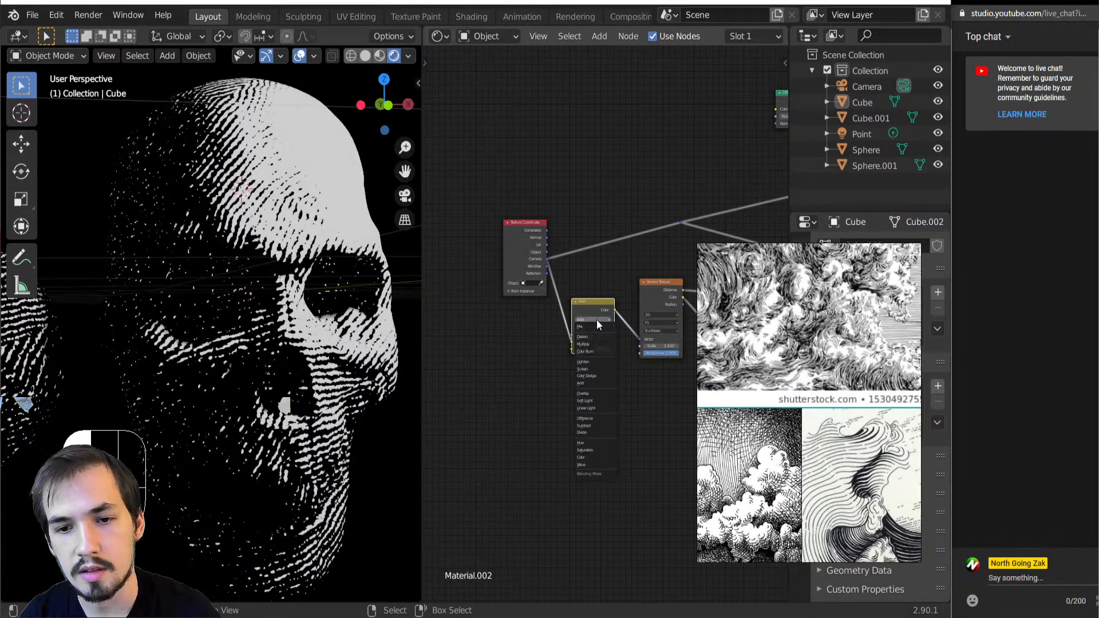
left_click(573, 348)
left_click_drag(508, 252, 441, 276)
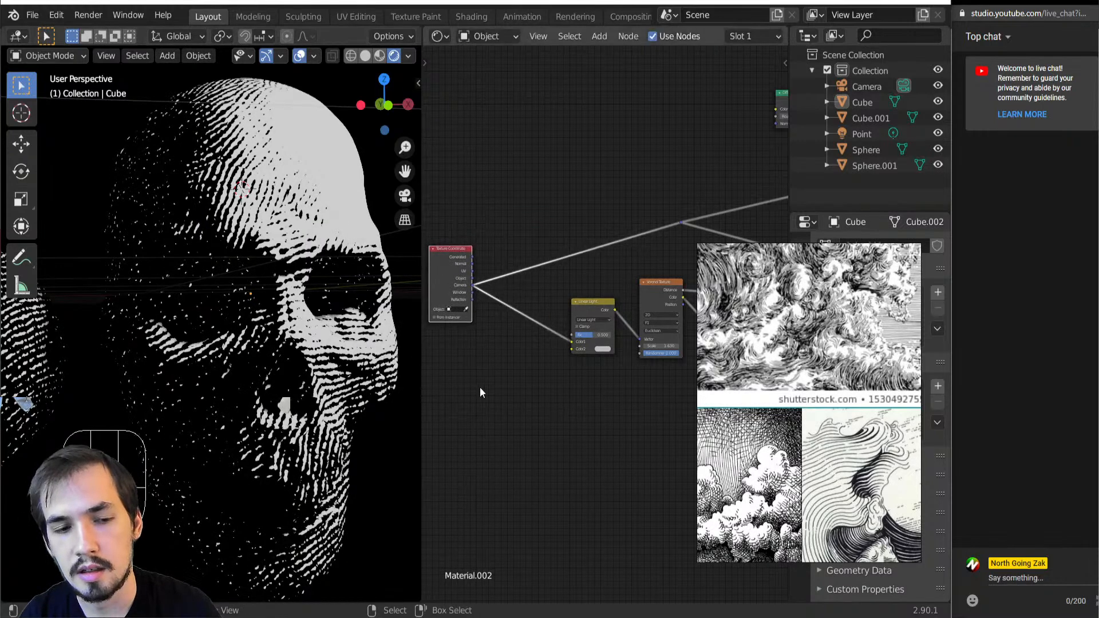
Add a Noise Texture node and place it ahead of the Linear Light mix node
scroll(492, 377, "up", 2)
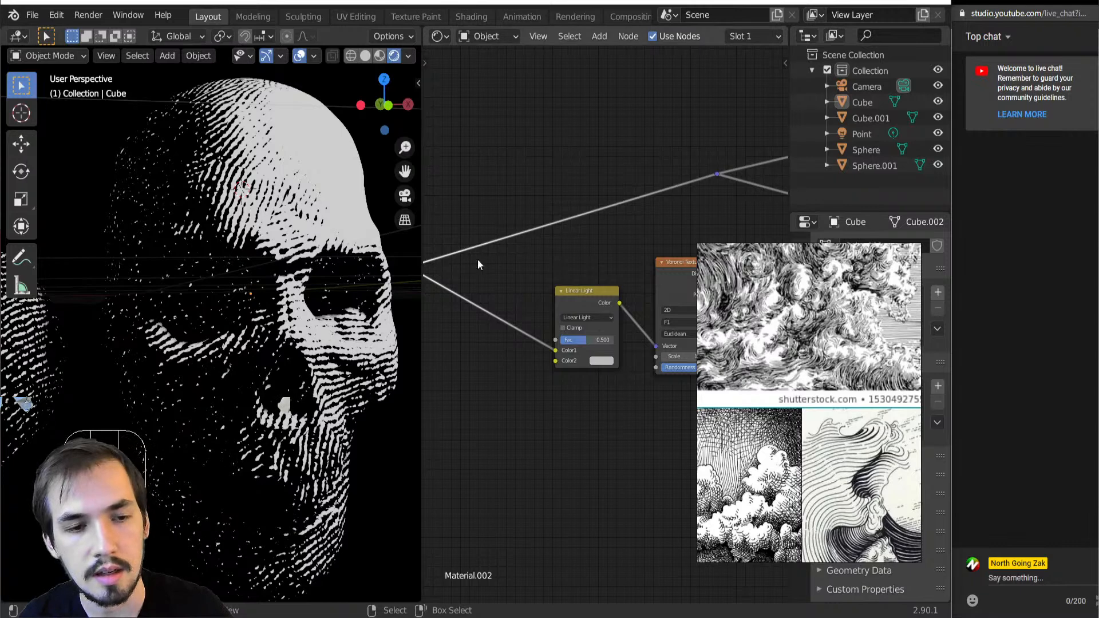
scroll(499, 378, "up", 1)
key("shift+a")
left_click(561, 381)
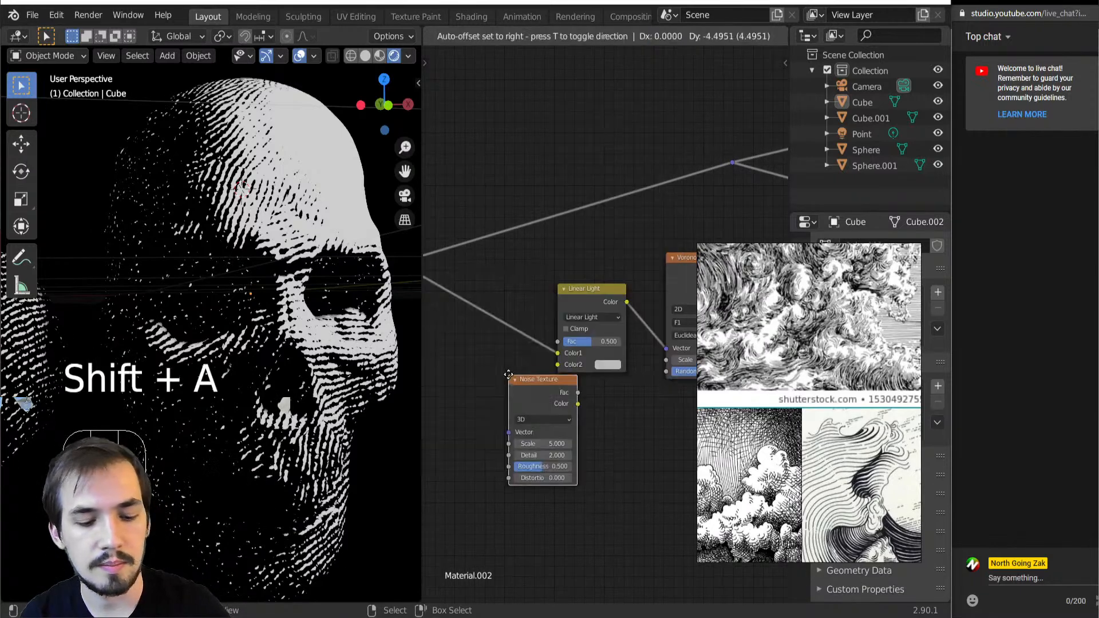
left_click(446, 381)
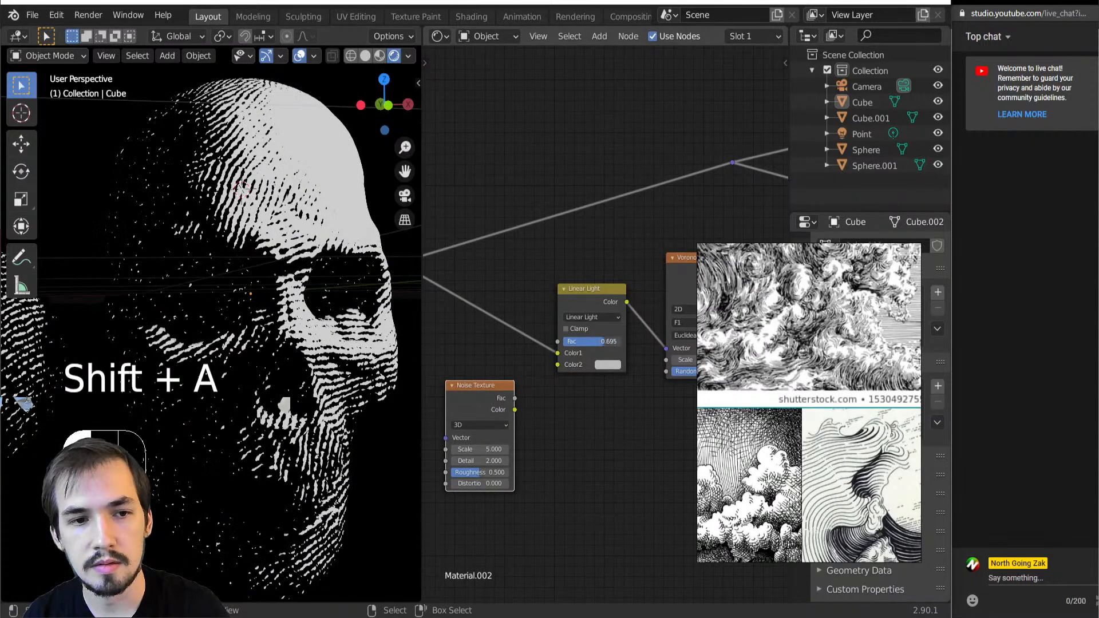
Connect the Noise Texture's Fac output to the Linear Light node's Color2 input and set that node's factor to 0.506
scroll(542, 377, "down", 2)
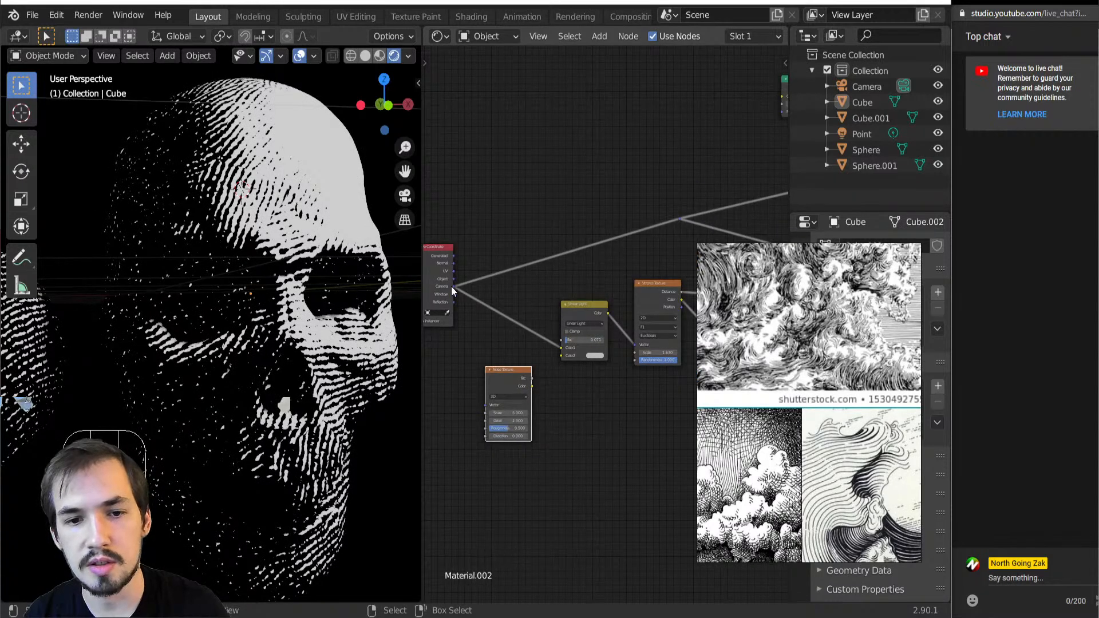
left_click_drag(631, 343, 634, 345)
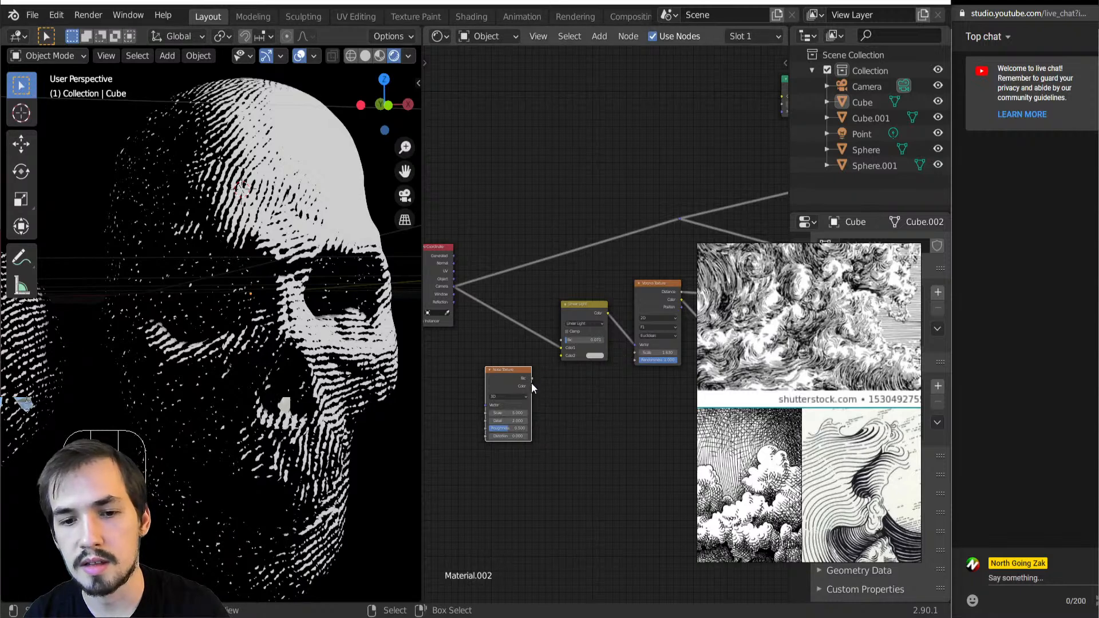
left_click_drag(620, 267, 692, 382)
scroll(528, 393, "up", 3)
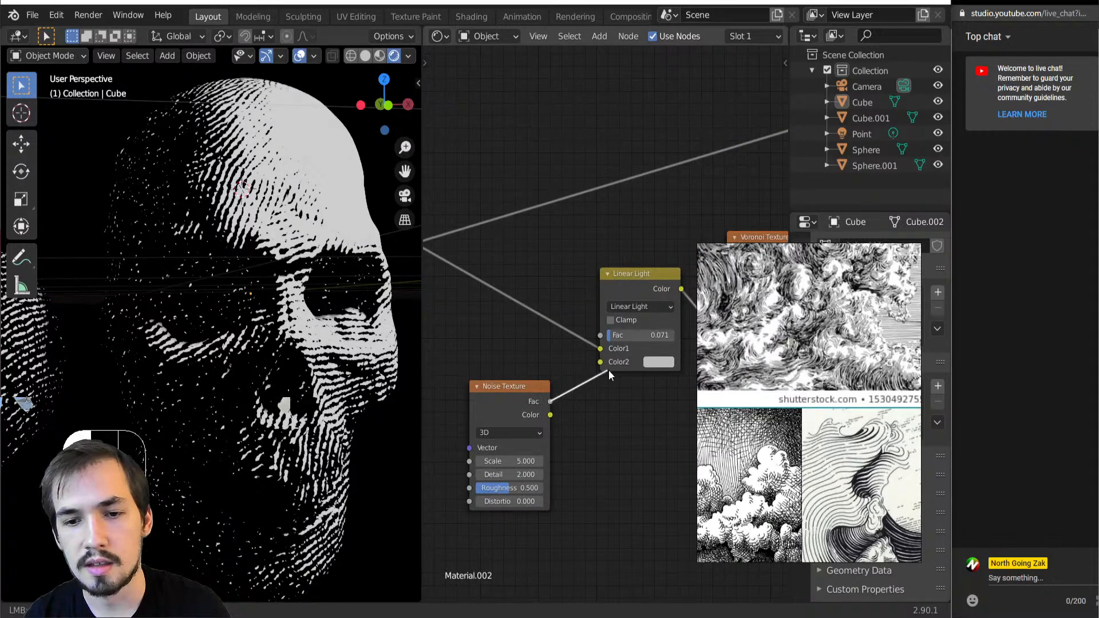
left_click_drag(608, 359, 663, 340)
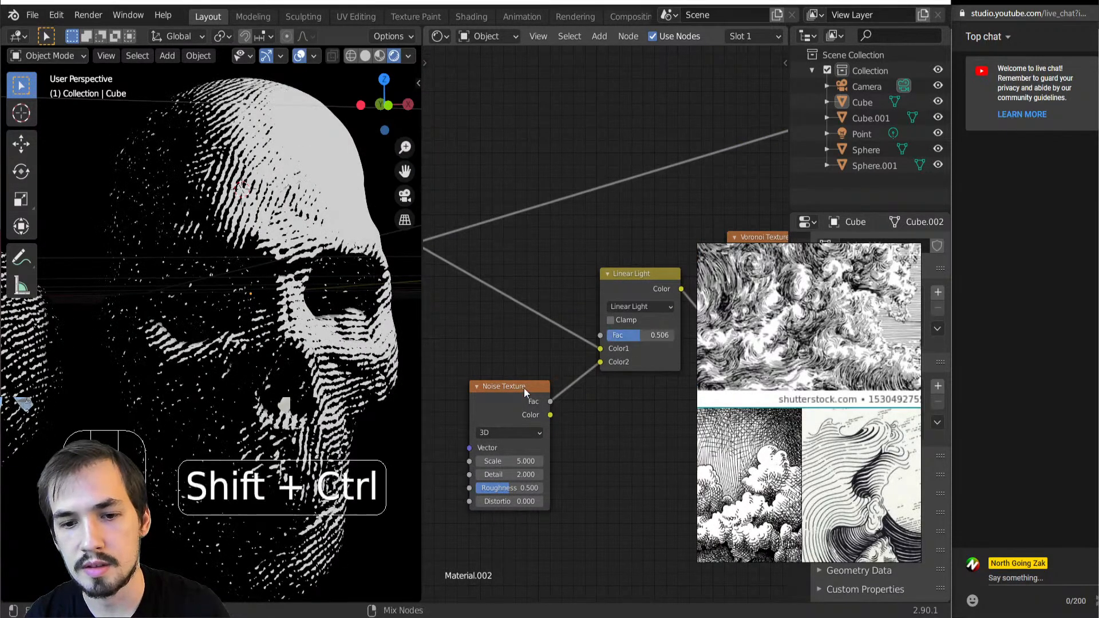
Preview the Noise Texture's Fac output and the distorted 2D Voronoi Texture's Distance output on the skull
left_click(524, 389, "ctrl+shift")
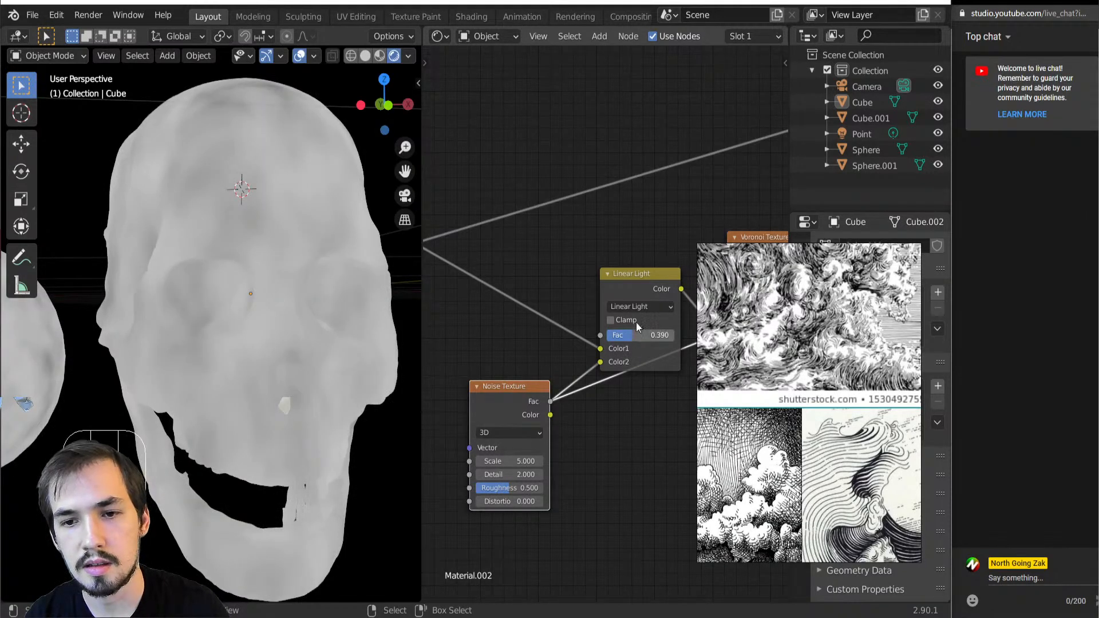
left_click(634, 291, "ctrl+shift")
middle_click_drag(637, 291, 427, 333)
left_click(558, 320, "ctrl+shift")
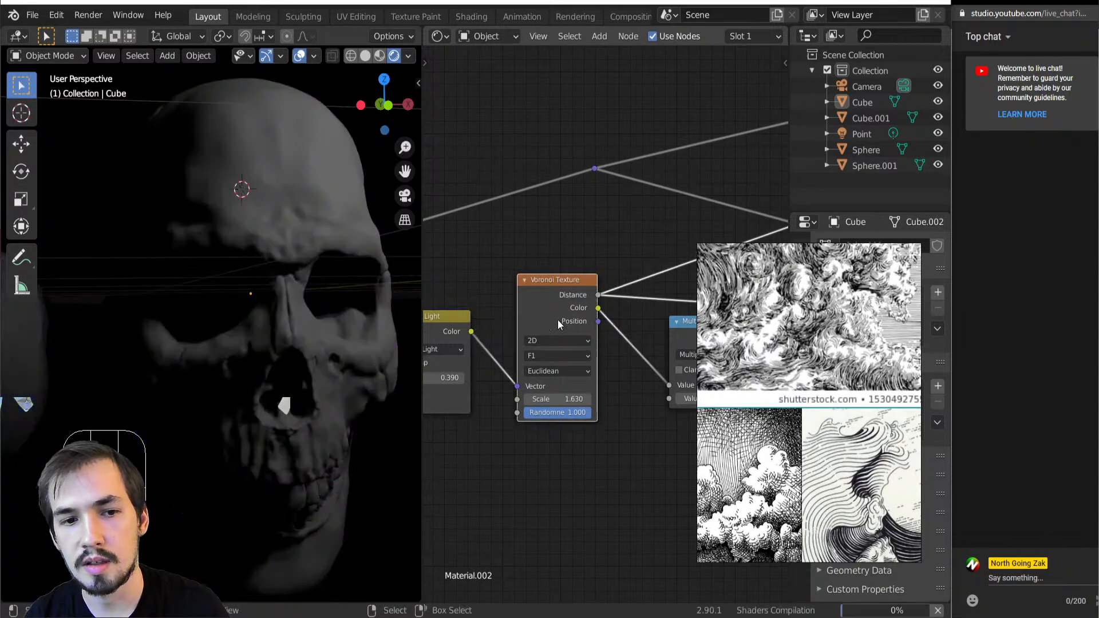
middle_click_drag(498, 385, 620, 368)
scroll(521, 381, "up", 1)
scroll(518, 371, "down", 2)
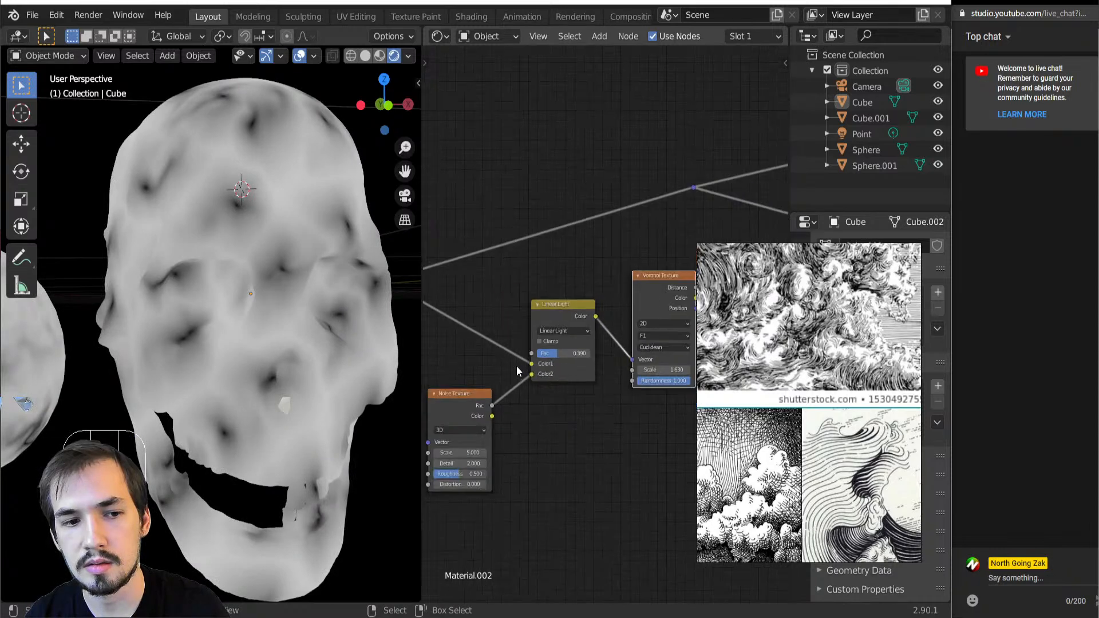
Preview the Voronoi Texture's Color output and set the Linear Light node's factor to 0.584
left_click_drag(546, 359, 538, 359)
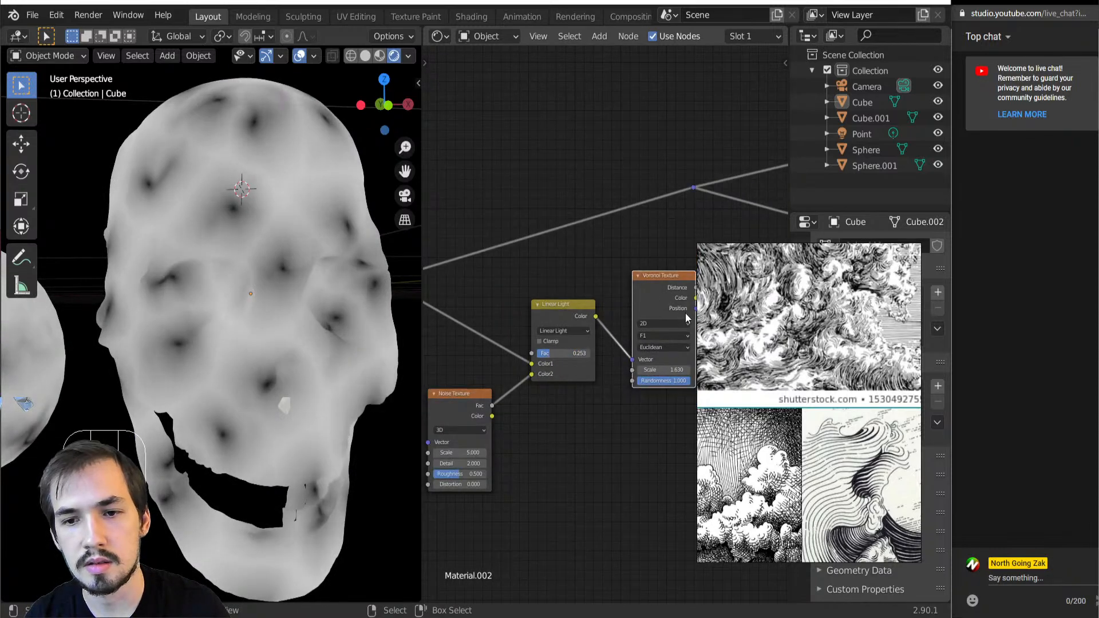
left_click(674, 312, "ctrl+shift")
middle_click_drag(672, 310, 577, 311)
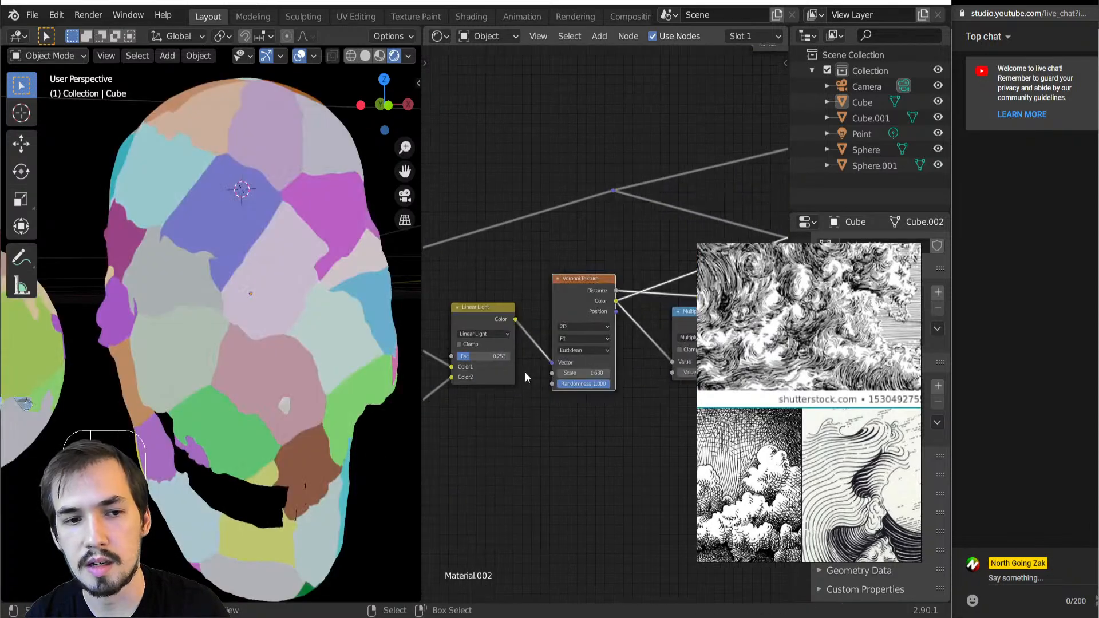
middle_click_drag(524, 375, 634, 368)
left_click_drag(612, 343, 630, 343)
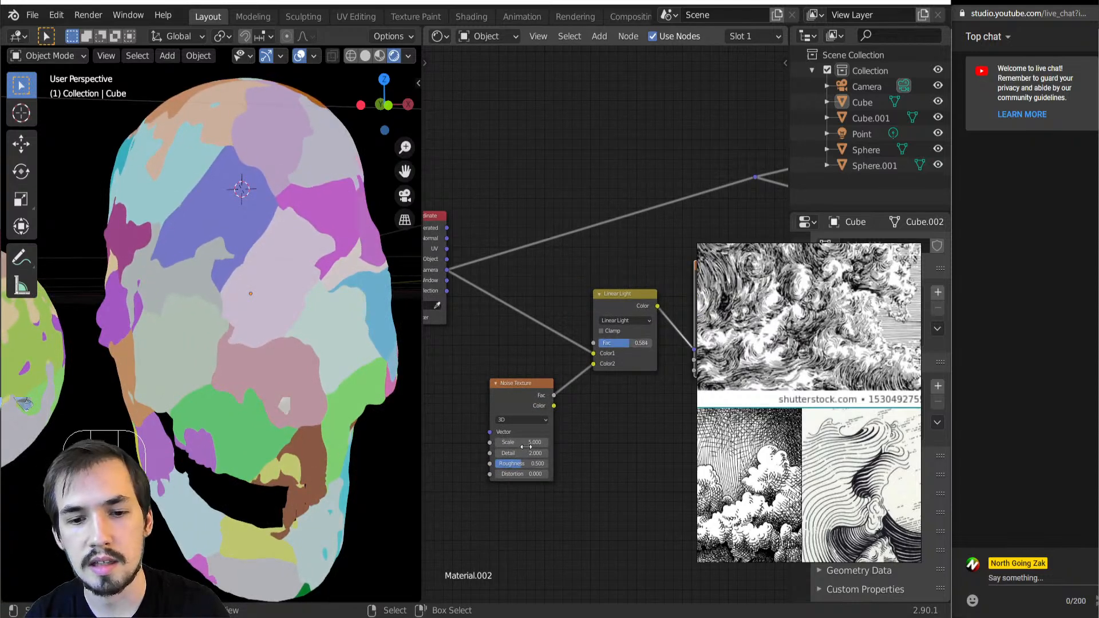
Set the Noise Texture's Scale to 6.000 and its Detail and Roughness to 0.000, and preview the final Math node again
mouse_move(518, 442)
left_mouse_down()
mouse_move(496, 441)
mouse_move(544, 464)
mouse_move(499, 464)
mouse_move(520, 443)
mouse_move(547, 443)
mouse_move(533, 443)
left_mouse_up()
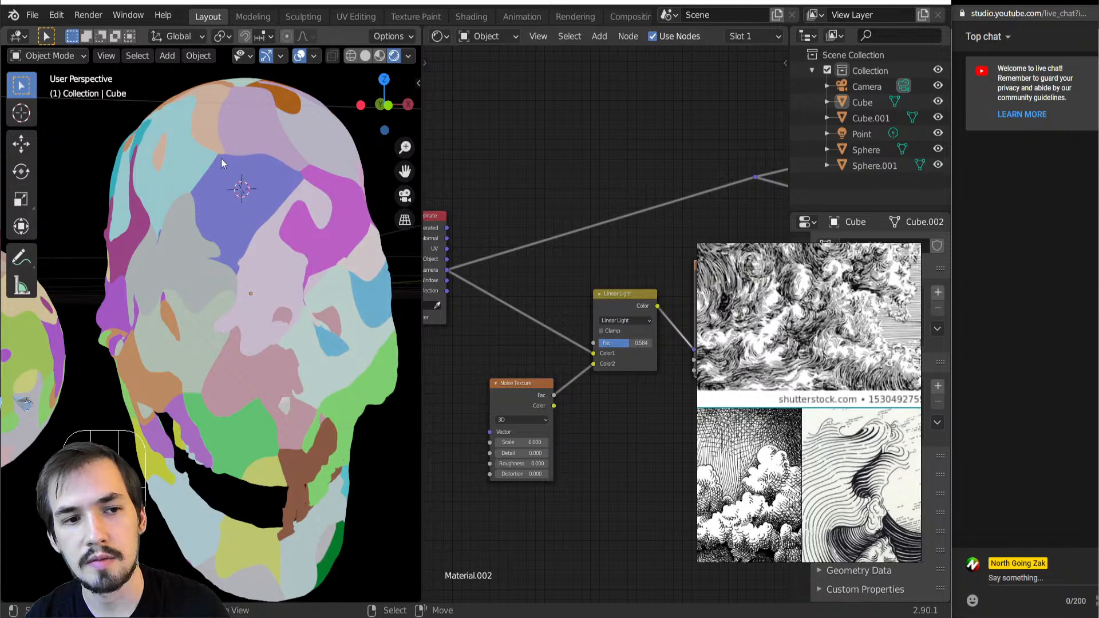
scroll(576, 290, "down", 6)
scroll(645, 330, "up", 5)
left_click(571, 309, "ctrl+shift")
scroll(302, 314, "down", 4)
Select the point light and move it to change the lighting direction on the skull and sphere
middle_click_drag(302, 314, 231, 362)
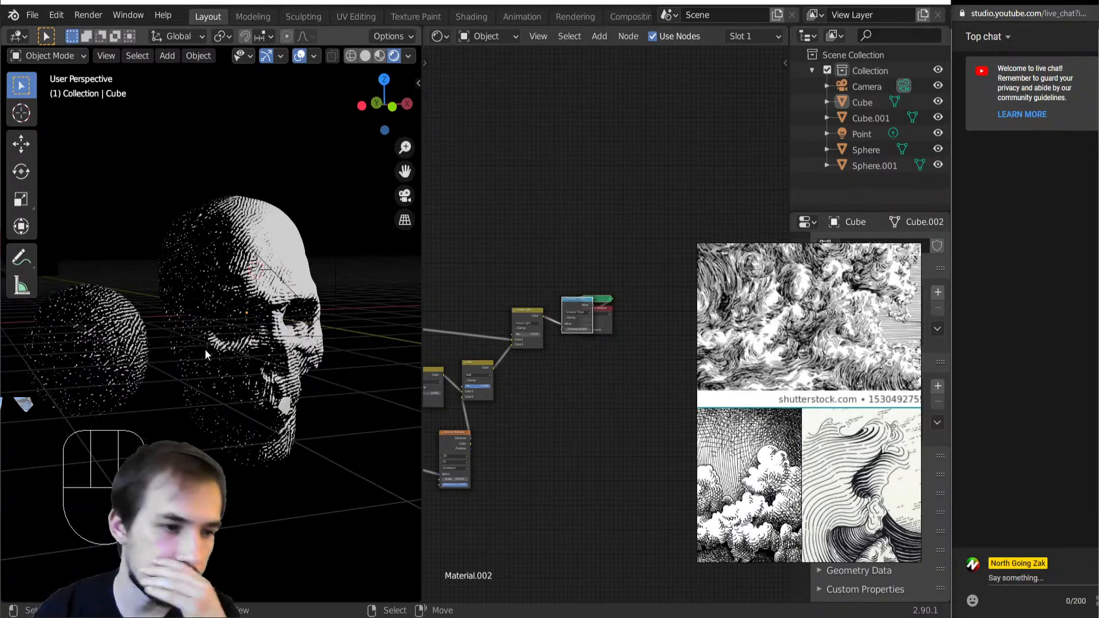
mouse_move(234, 362)
middle_mouse_down()
mouse_move(208, 356)
mouse_move(222, 345)
middle_mouse_up()
scroll(221, 345, "down", 3)
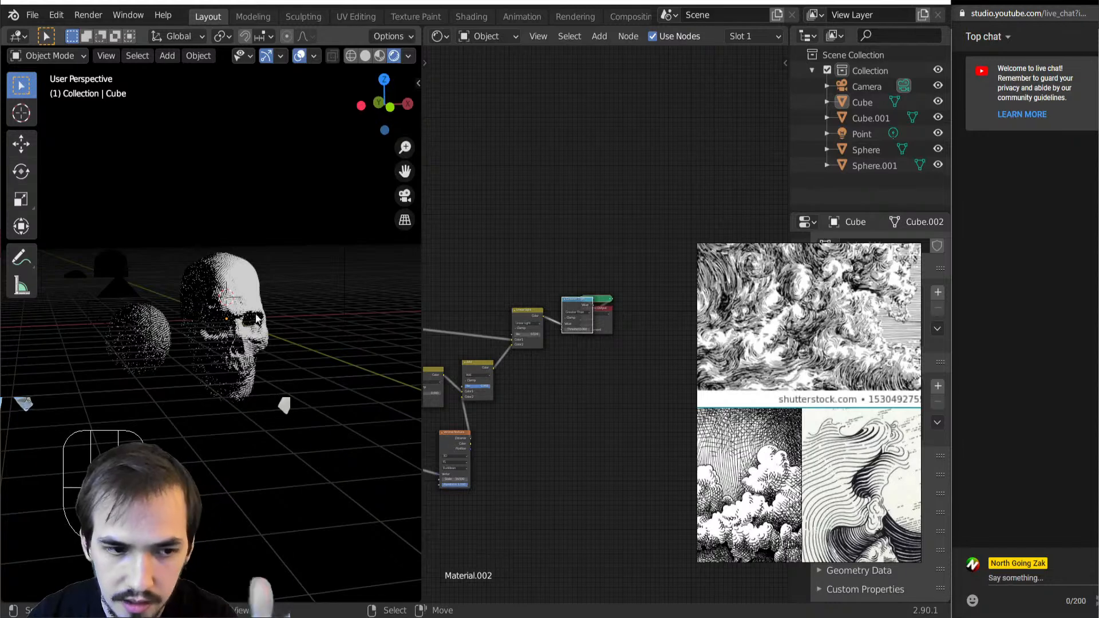
left_click(344, 219)
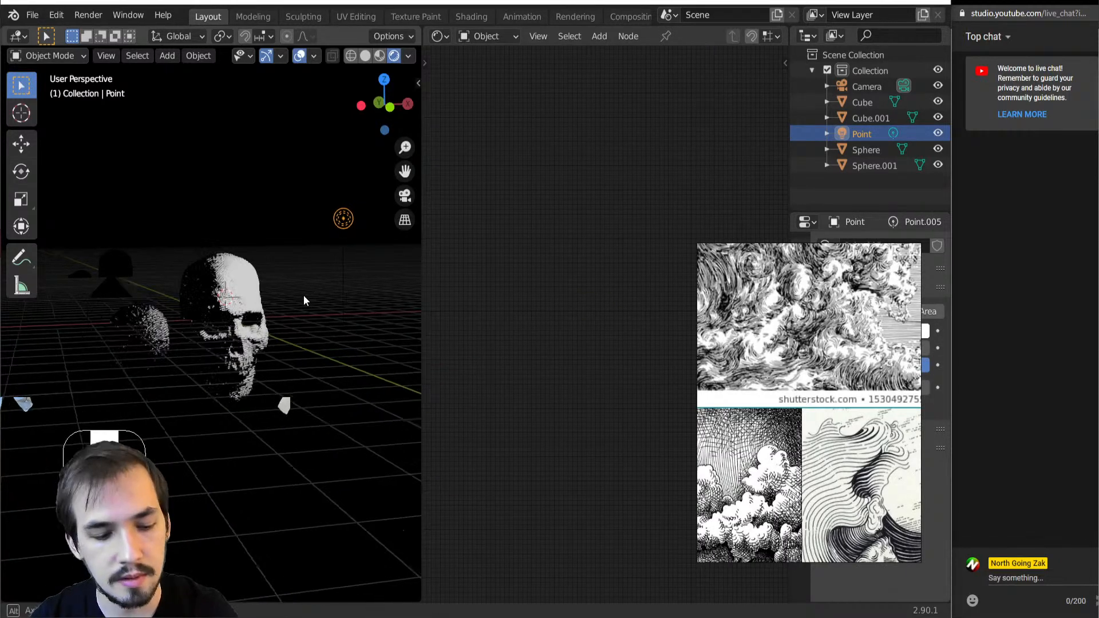
key("g")
left_click(267, 370)
scroll(268, 370, "up", 4)
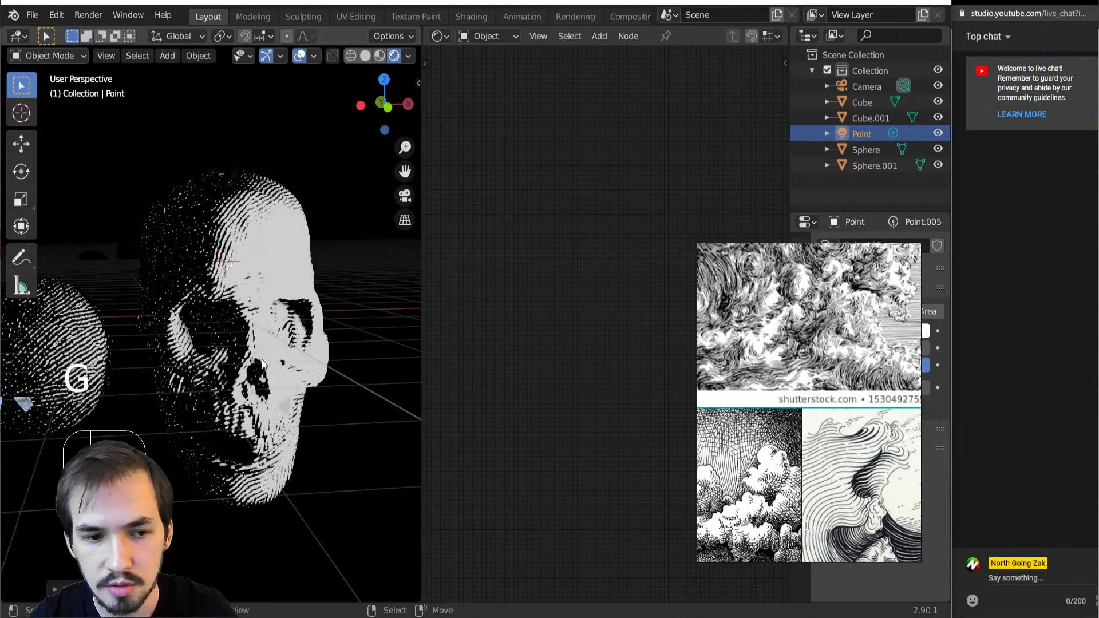
Move the point light along the global Y axis and reposition it freely to light the front of the skull
key("g")
key("y")
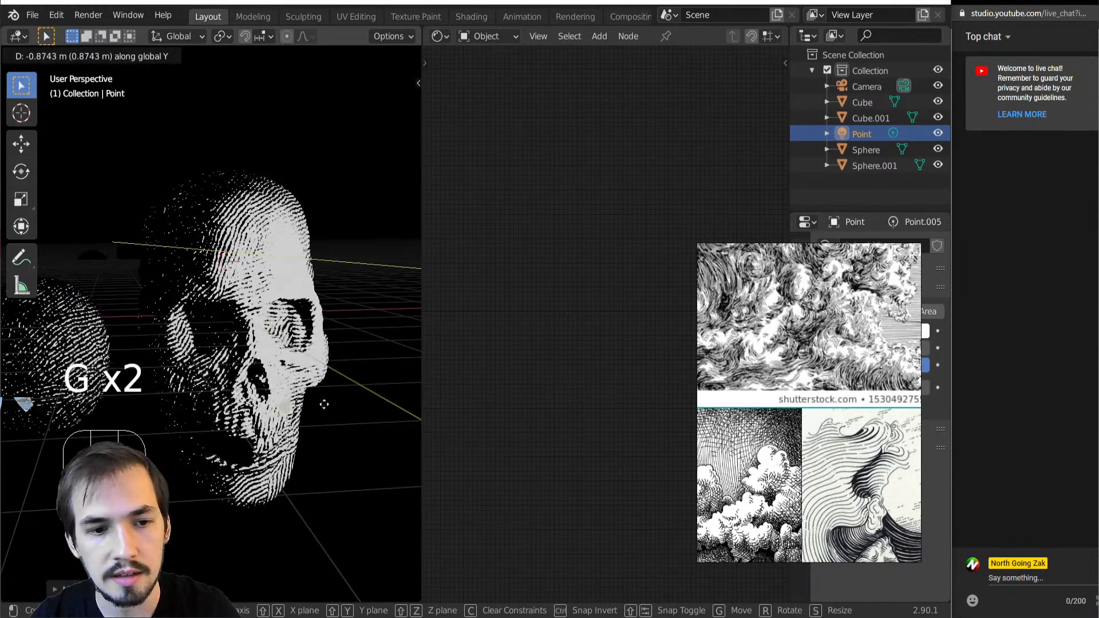
left_click(307, 402)
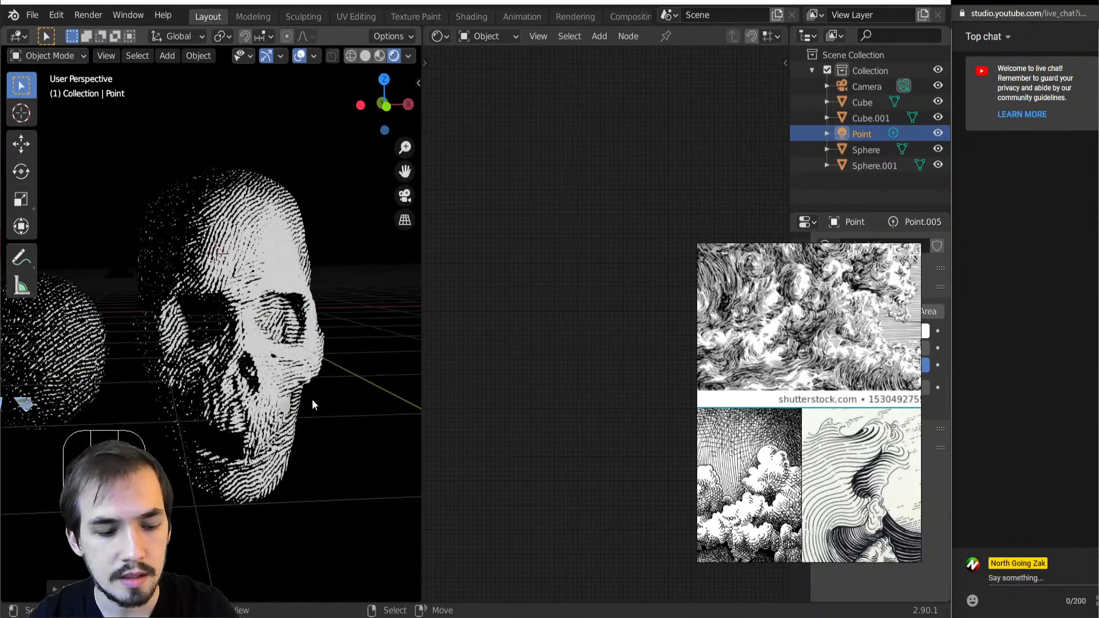
key("g")
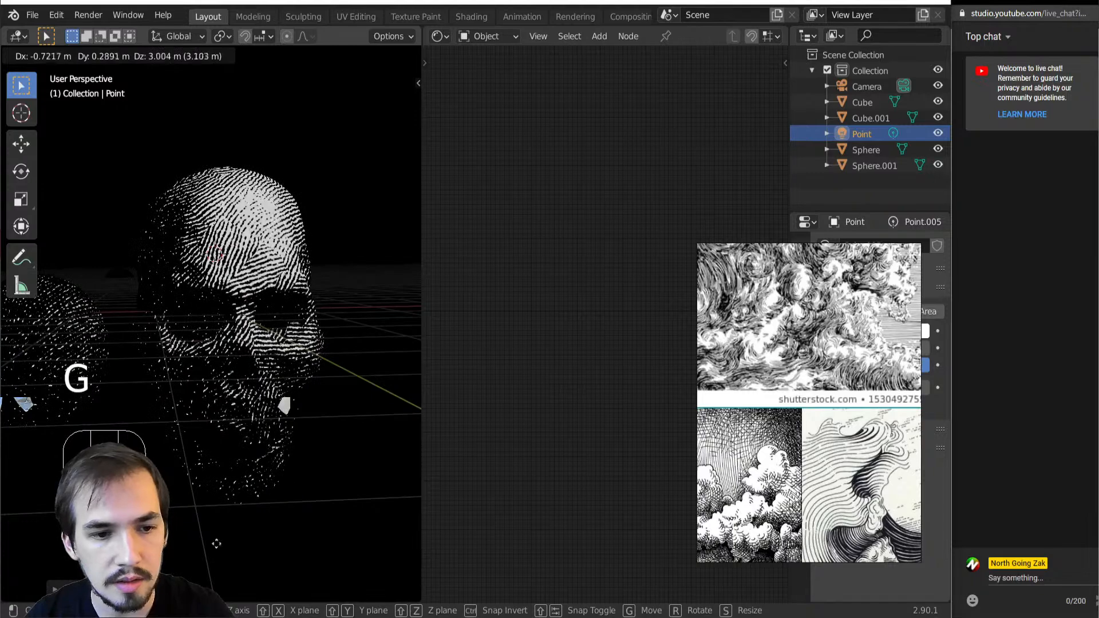
left_click(212, 93)
key("g")
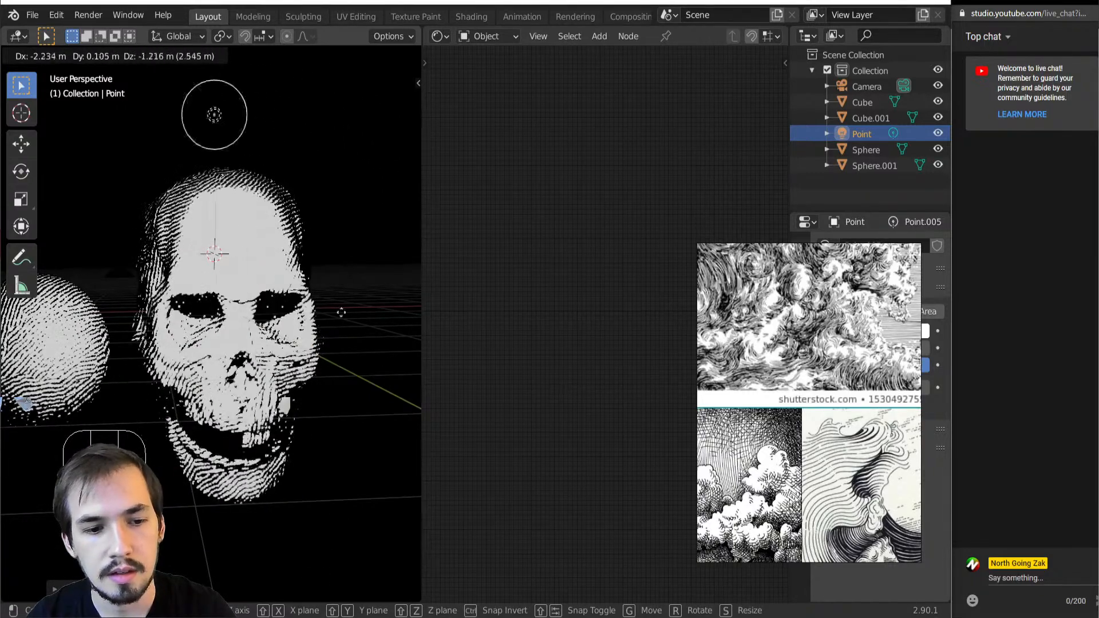
left_click(346, 263)
Select only the lower teeth of the skull mesh in Edit Mode by selecting the linked skull and jaw parts and inverting the selection
right_click(225, 407)
key("Tab")
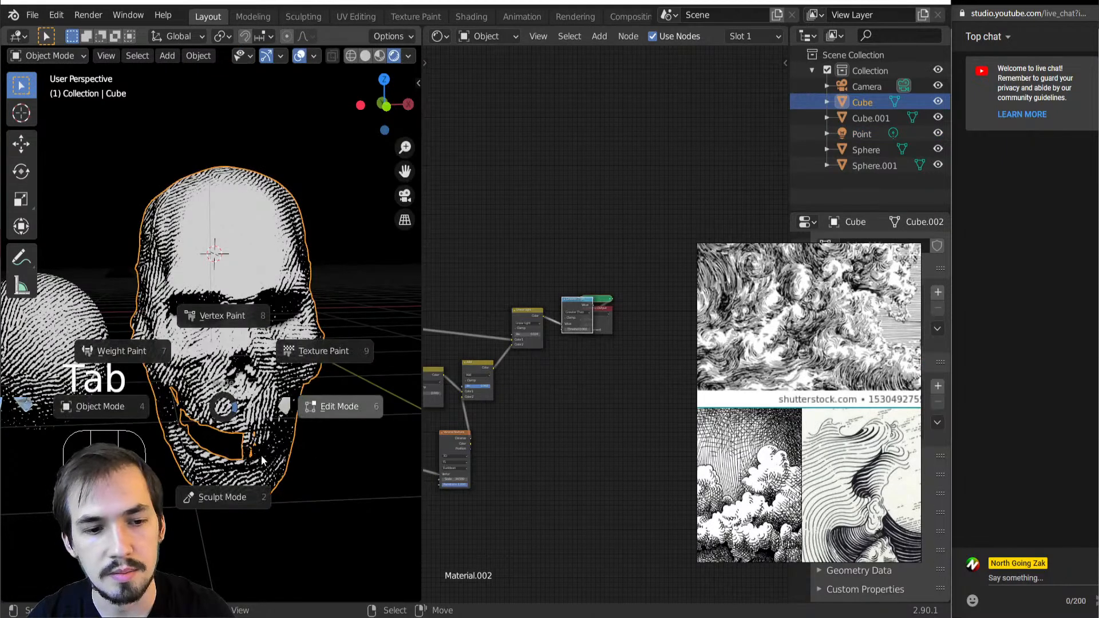
left_click(398, 407)
scroll(204, 425, "up", 3)
key("alt+a")
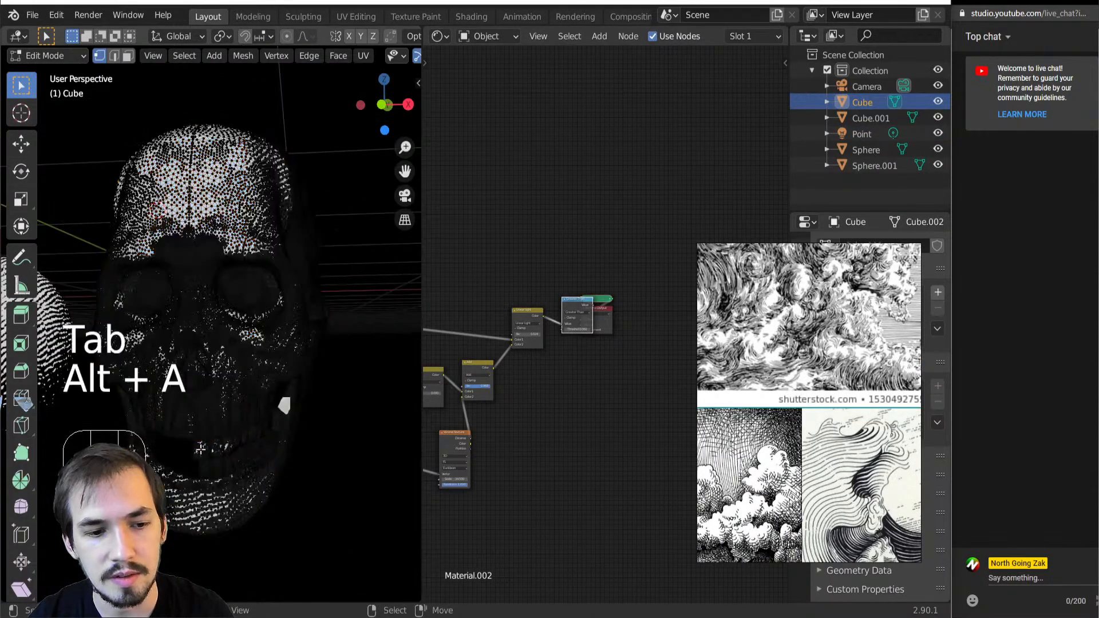
key("l")
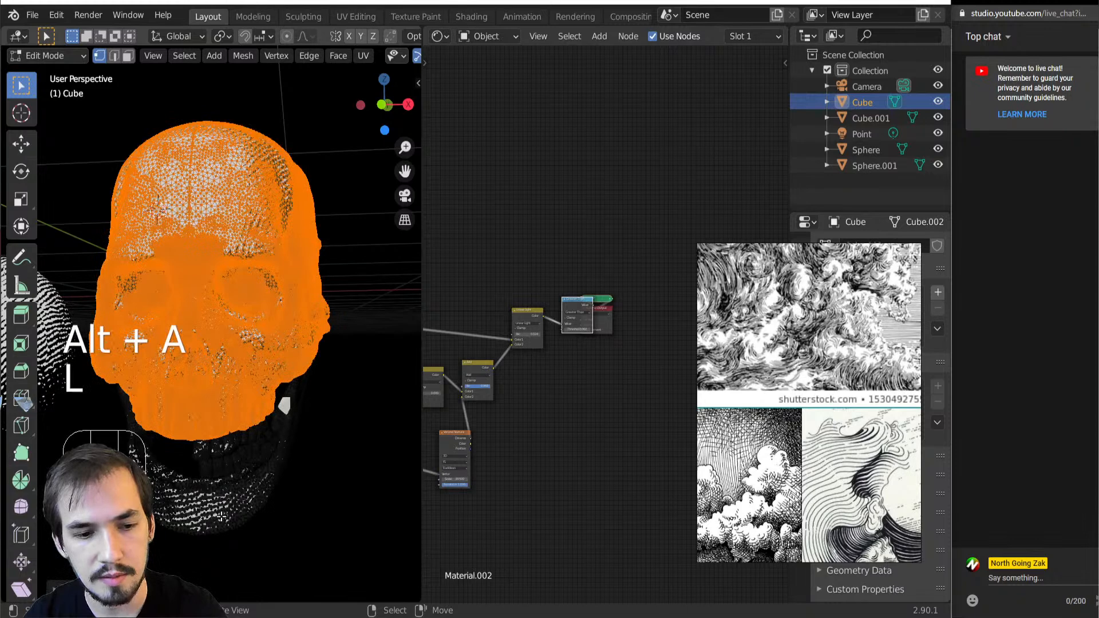
key("l")
key("ctrl+i")
Symmetrize the selected lower teeth from +X to -X and return to Object Mode
key("space")
type("sym")
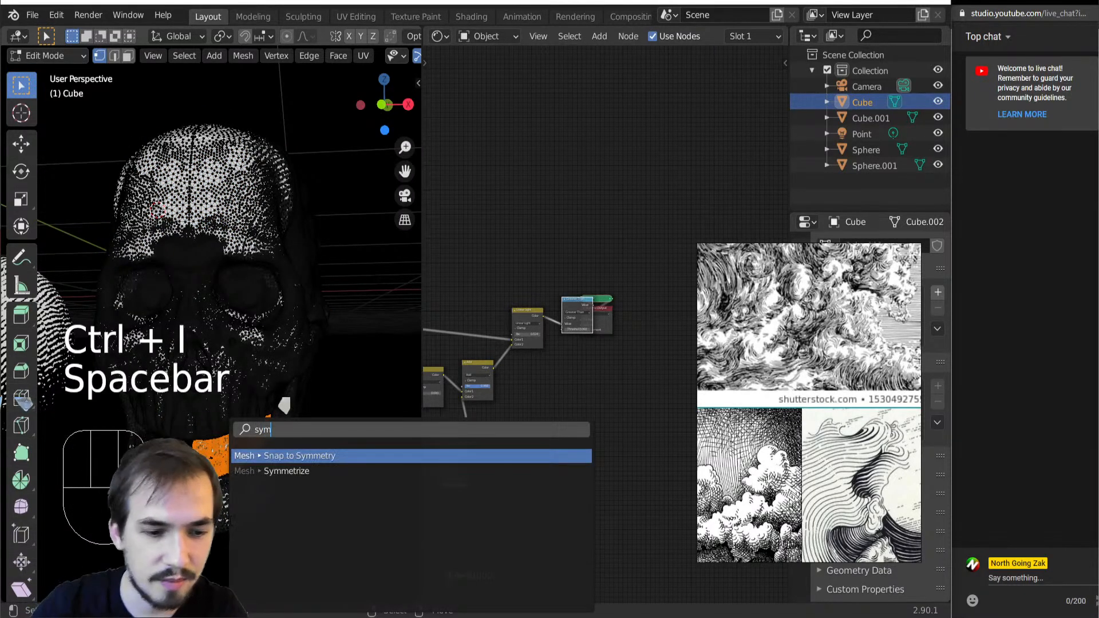
left_click(274, 470)
left_click(57, 590)
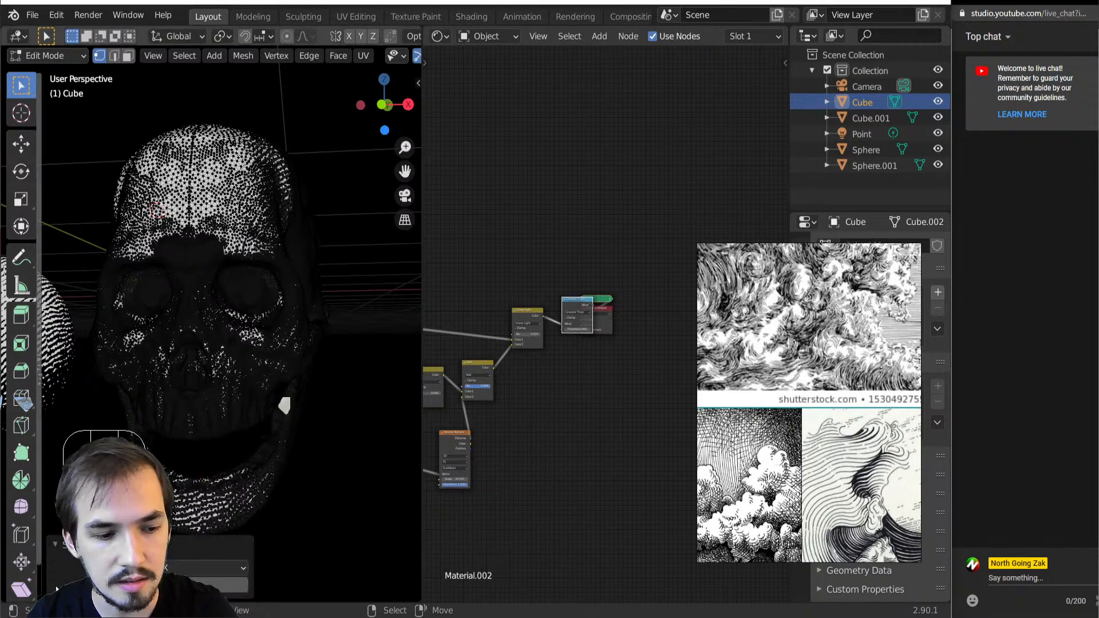
left_click(206, 568)
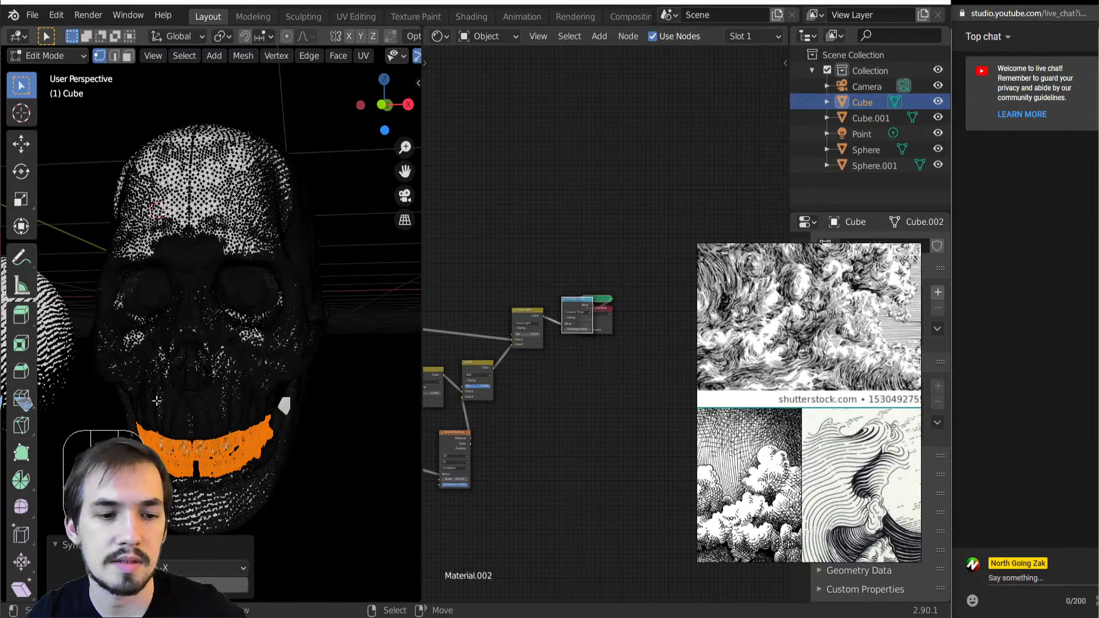
scroll(211, 411, "up", 3)
key("Tab")
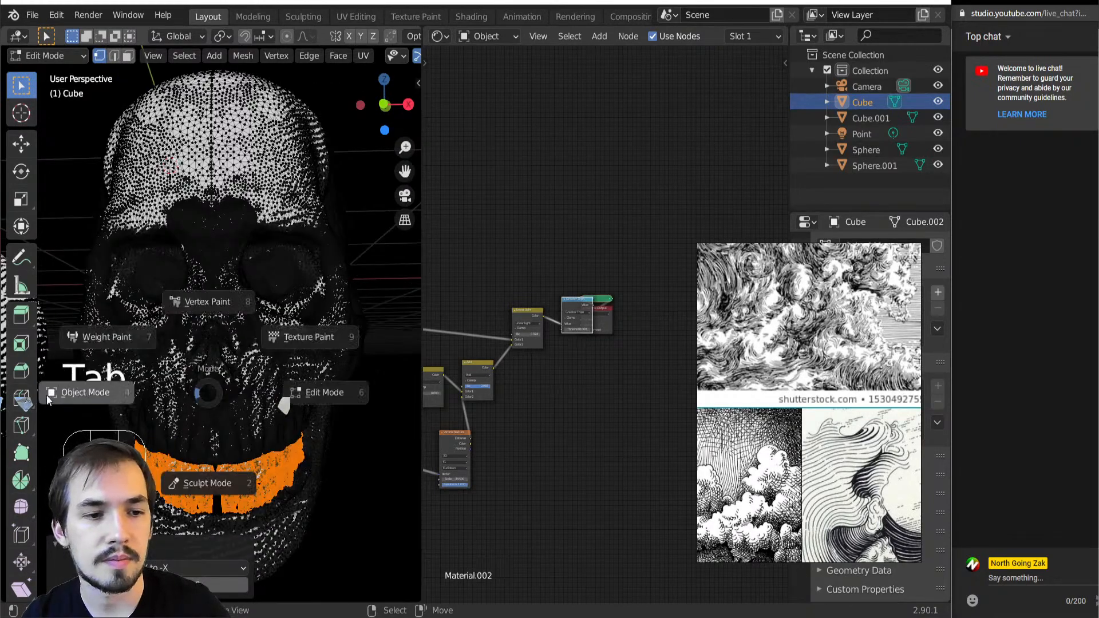
left_click(86, 393)
Select the point light above the skull and move it along the global X axis to light the skull from one side
scroll(201, 378, "down", 3)
middle_click_drag(201, 375, 243, 373)
scroll(243, 372, "up", 3)
scroll(246, 373, "down", 4)
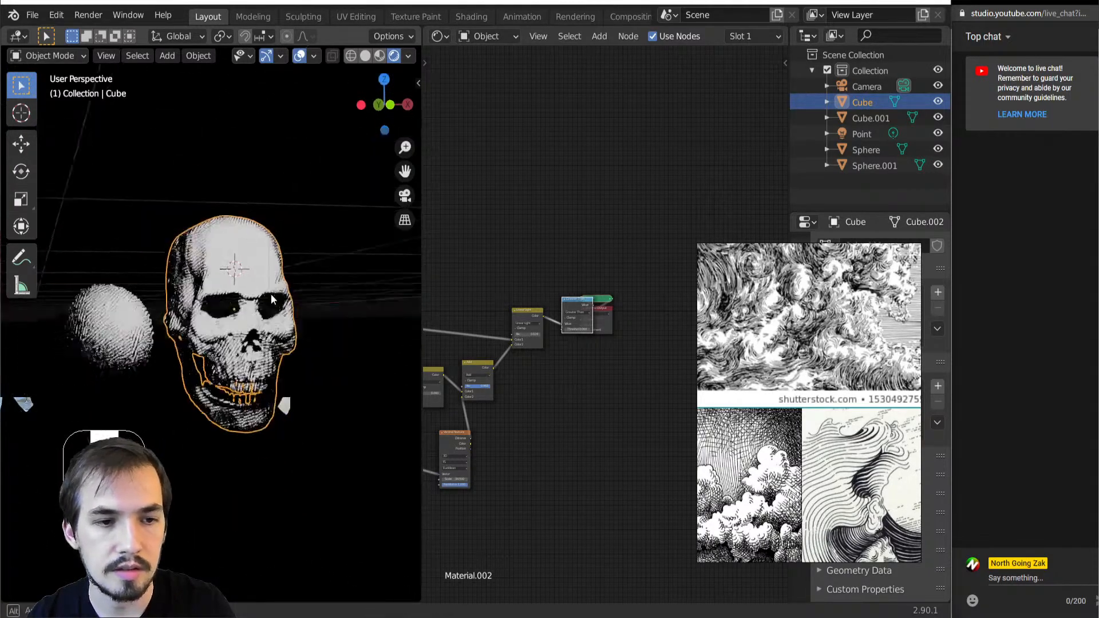
left_click(286, 239)
left_click(269, 192)
middle_click_drag(273, 222, 286, 247)
key("g")
key("y")
key("x")
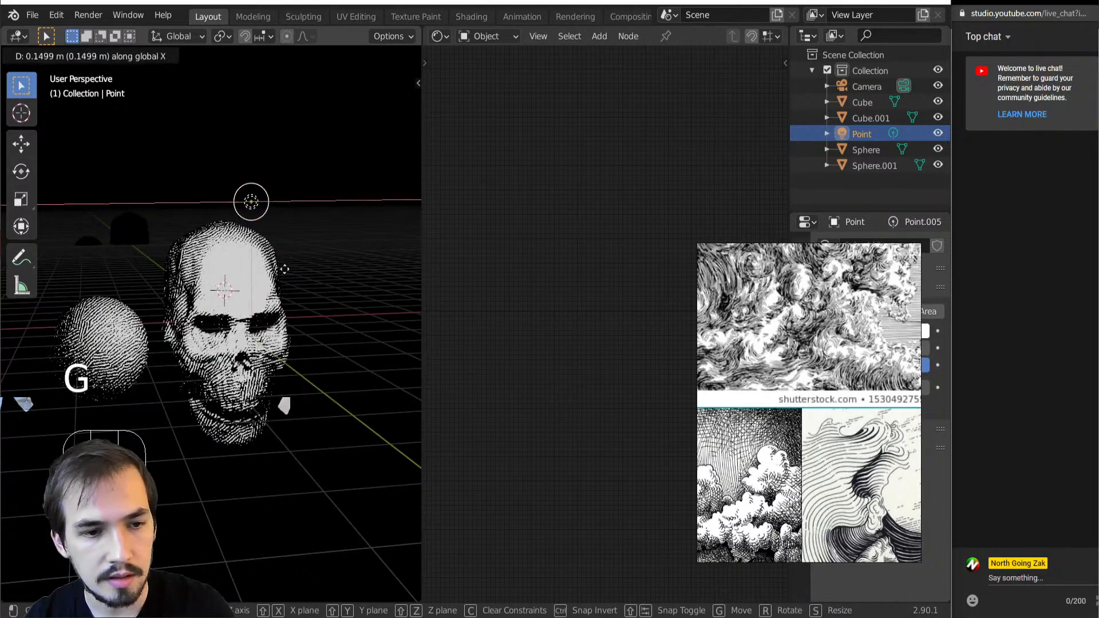
left_click(335, 327)
Lower the point light by 0.41167 m along the global Z axis
key("g")
middle_click_drag(335, 327, 205, 228)
key("z")
left_click(319, 346)
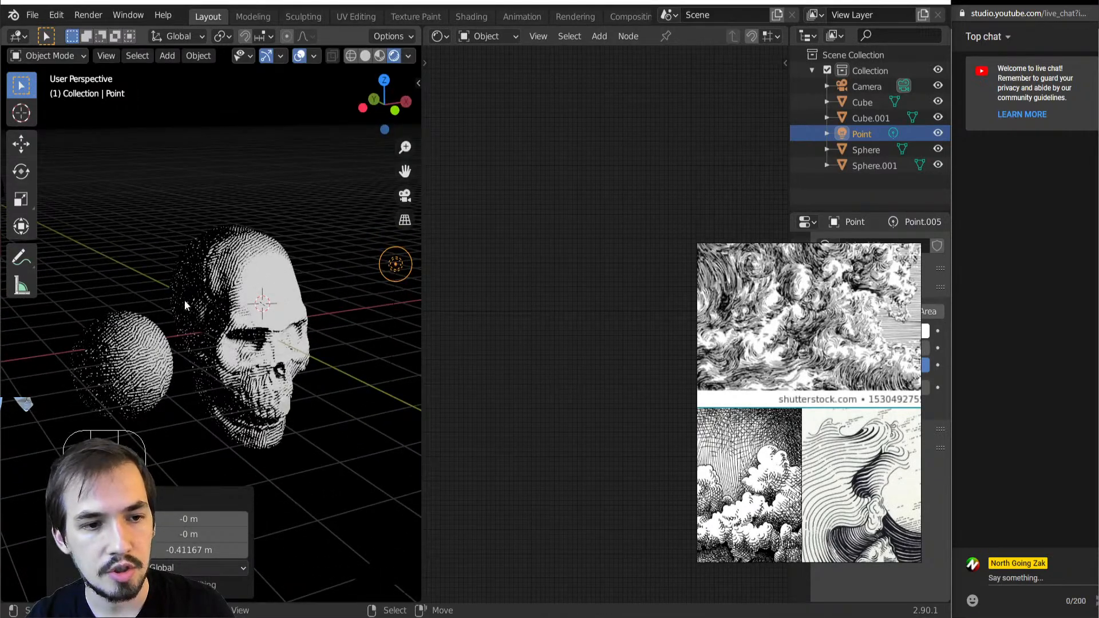
Duplicate the point light and place the copy on the sphere's side, offset -6.2096 m in X, 4.4721 m in Y and 0.58664 m in Z
mouse_move(226, 393)
middle_mouse_down()
mouse_move(187, 369)
mouse_move(242, 394)
middle_mouse_up()
key("shift+d")
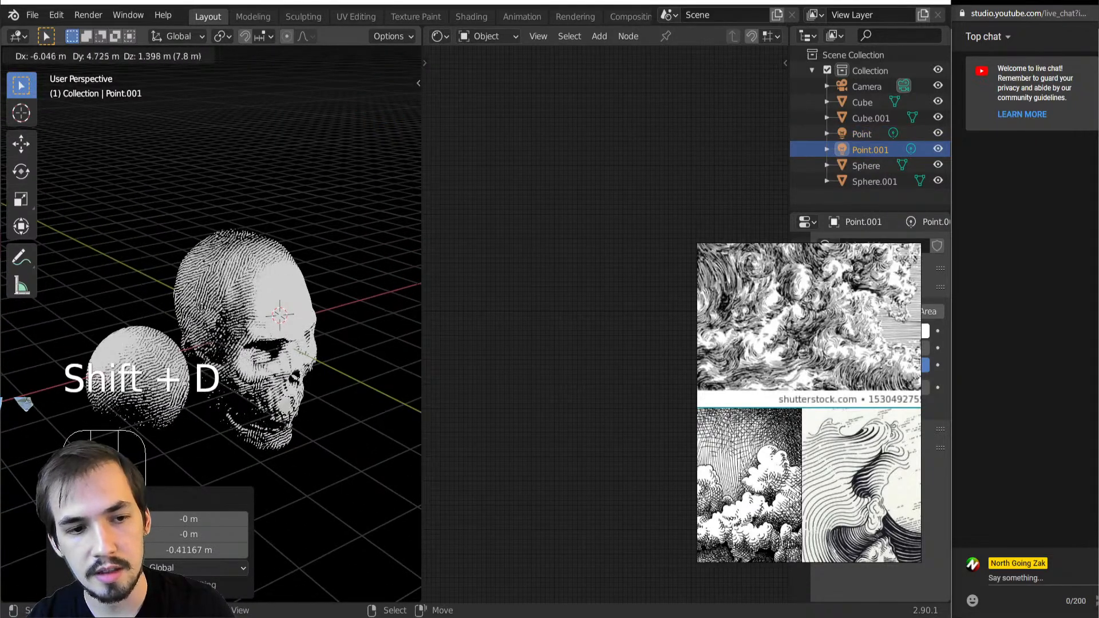
left_click(214, 353)
middle_click_drag(215, 354, 305, 353)
Move the duplicated point light 5.097 m along the global Y axis, and back by -3.1327 m along the same axis
key("g")
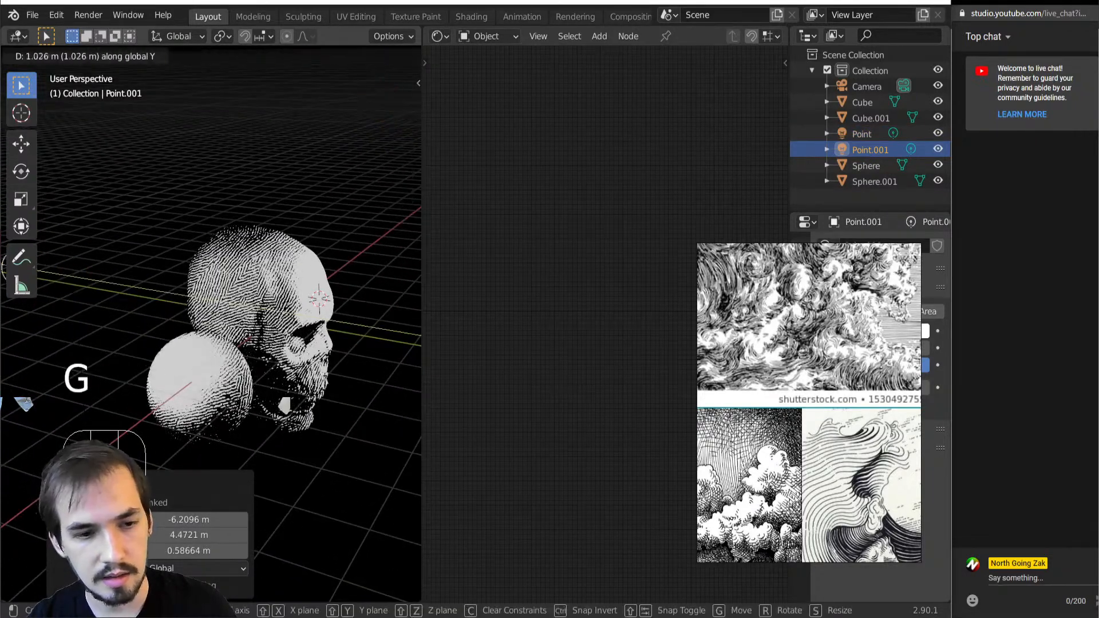
left_click(225, 379)
middle_click_drag(225, 379, 171, 352)
key("g")
key("y")
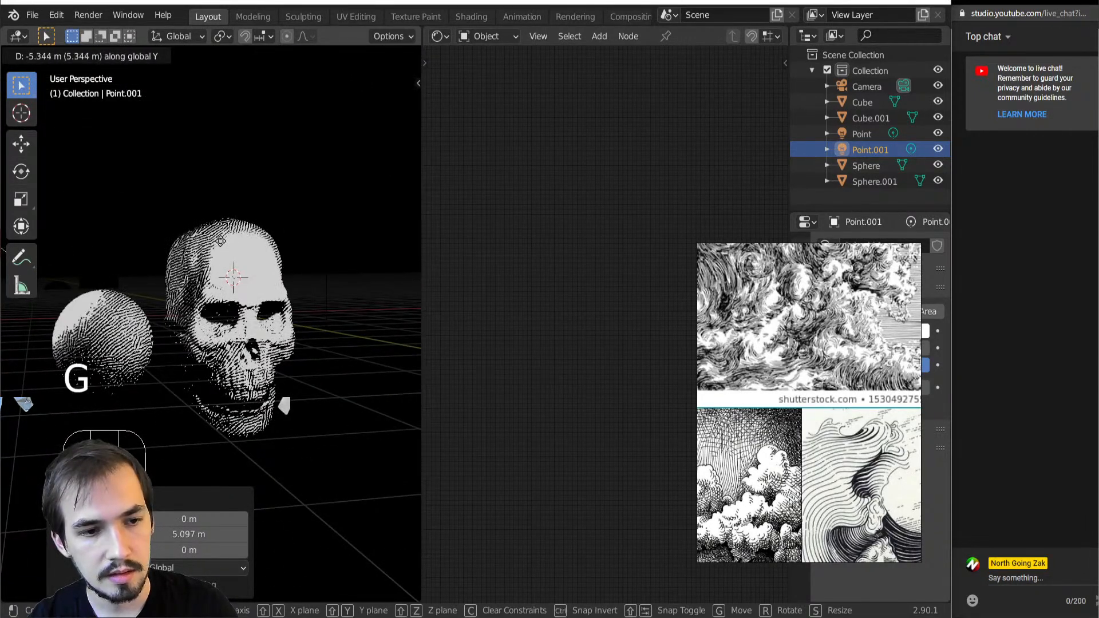
left_click(173, 336)
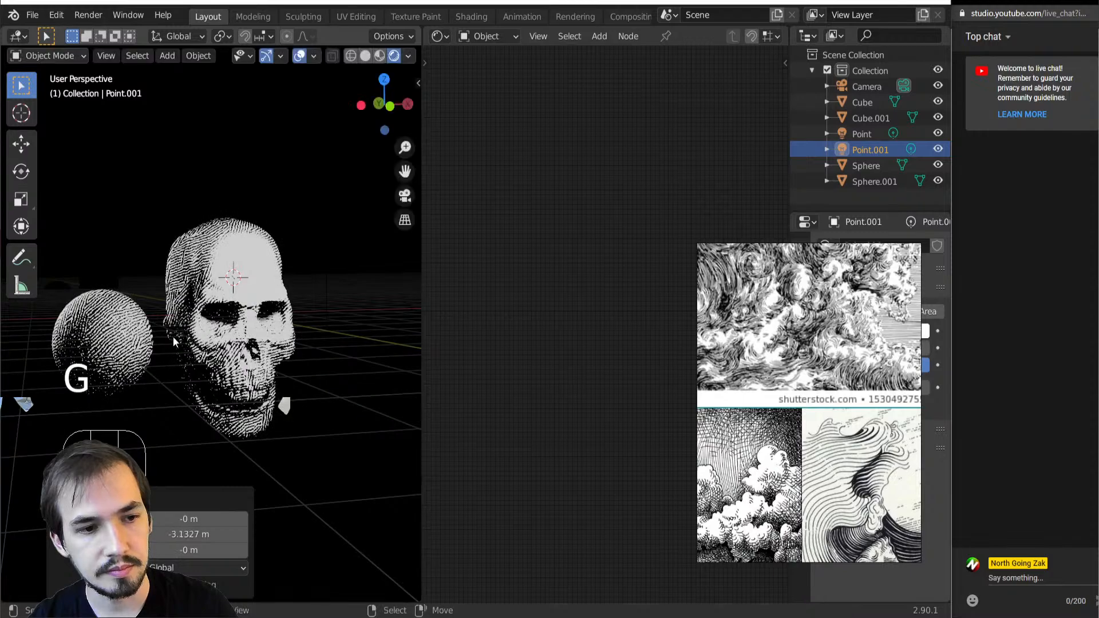
Examine the line shading on the skull and sphere under both lights from several distances, selecting the original point light
middle_click_drag(70, 397, 181, 338, "shift")
scroll(116, 355, "up", 5)
scroll(181, 339, "down", 6)
scroll(173, 336, "up", 4)
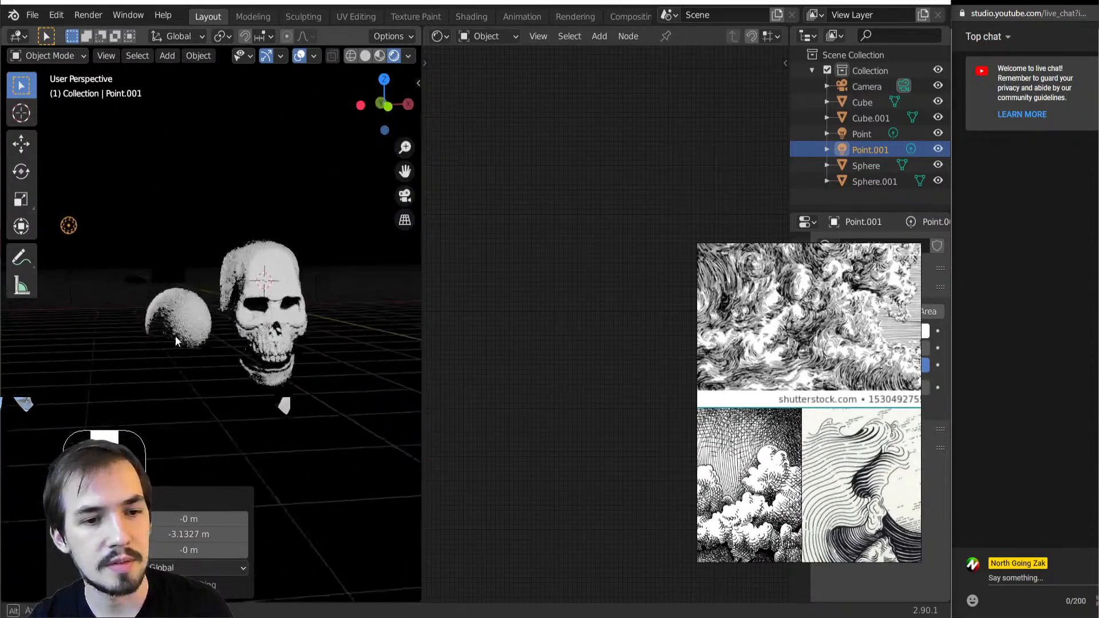
scroll(155, 330, "down", 3)
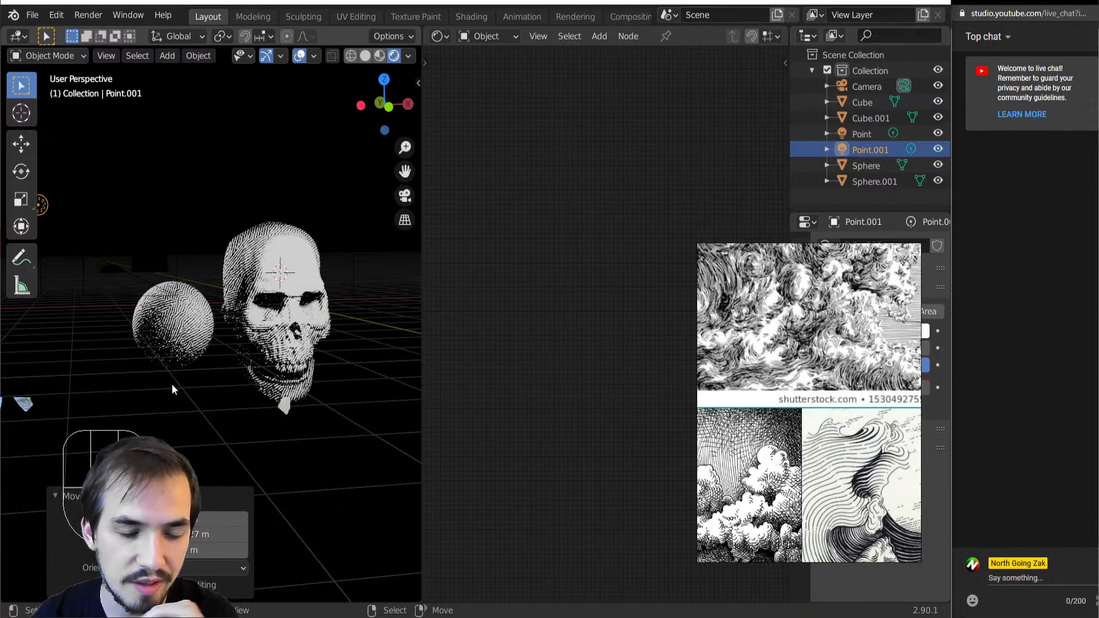
scroll(189, 387, "up", 1)
scroll(206, 367, "down", 3)
left_click(301, 259)
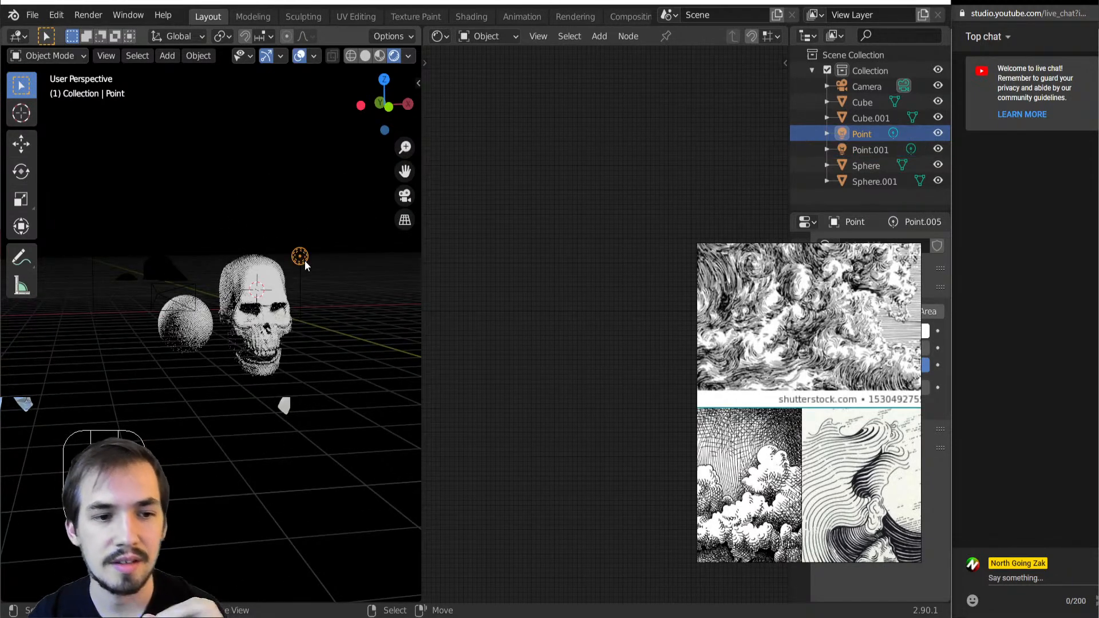
scroll(217, 383, "up", 4)
middle_click_drag(198, 380, 192, 366)
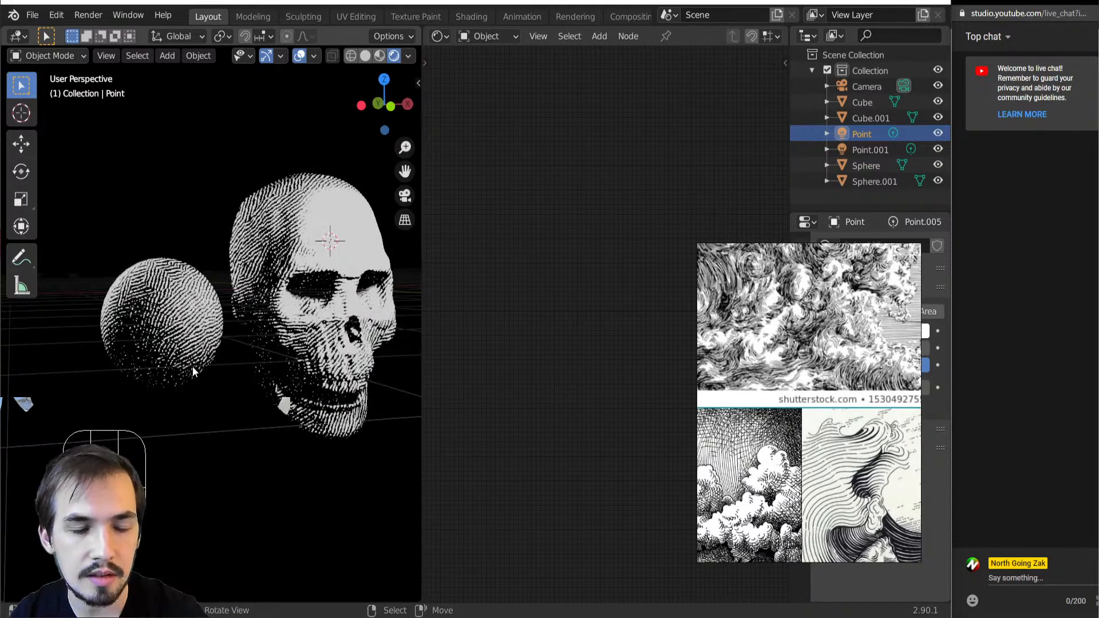
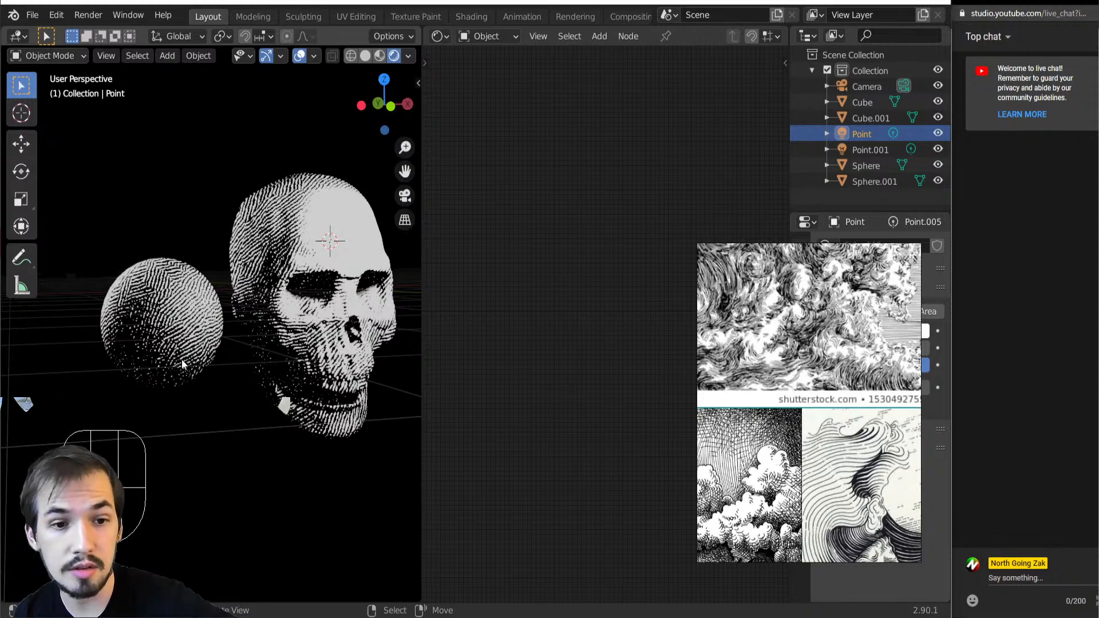
Duplicate the point light and place the copy below the sphere, offset -4.3601 m in X, 0.73149 m in Y and -5.642 m in Z
mouse_move(225, 370)
middle_mouse_down()
mouse_move(197, 389)
mouse_move(162, 534)
mouse_move(247, 350)
mouse_move(228, 378)
middle_mouse_up()
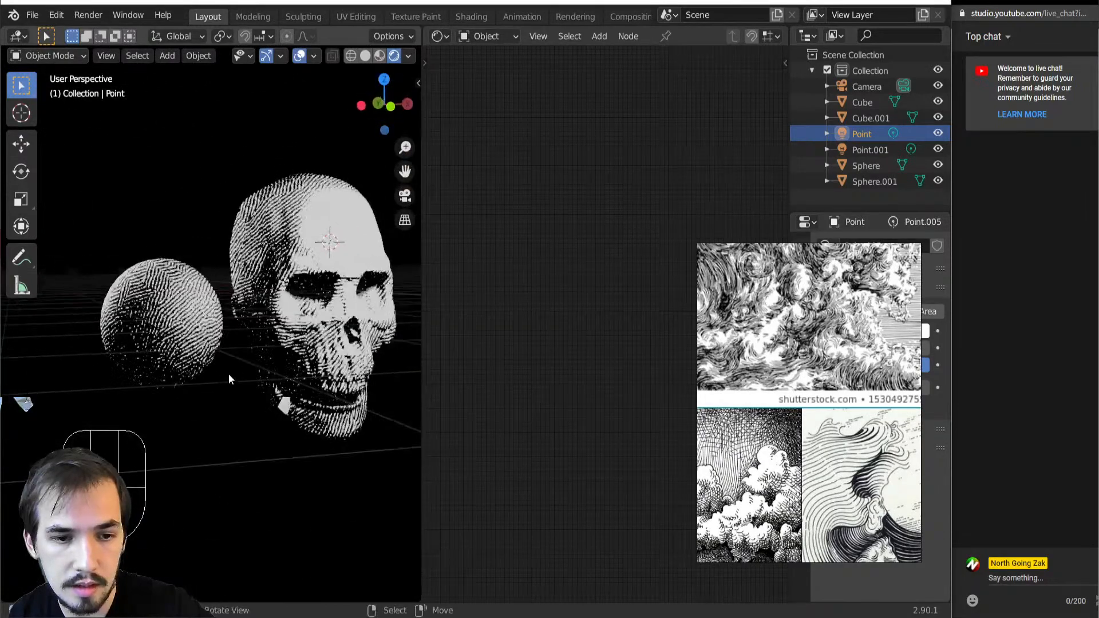
scroll(228, 378, "down", 3)
scroll(224, 377, "up", 4)
scroll(217, 372, "down", 4)
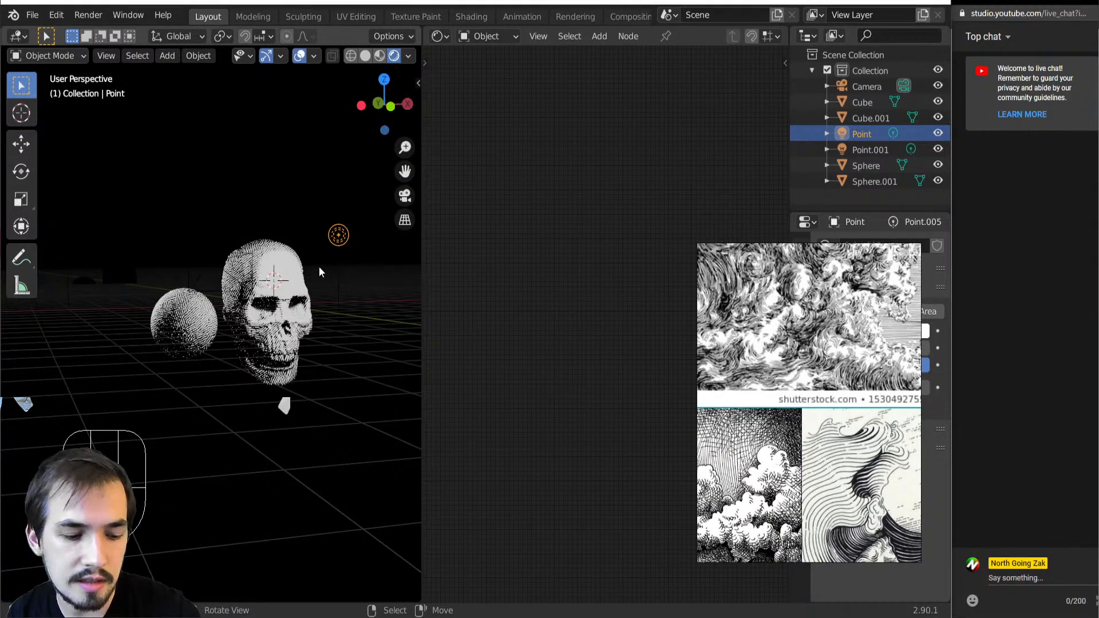
key("shift+d")
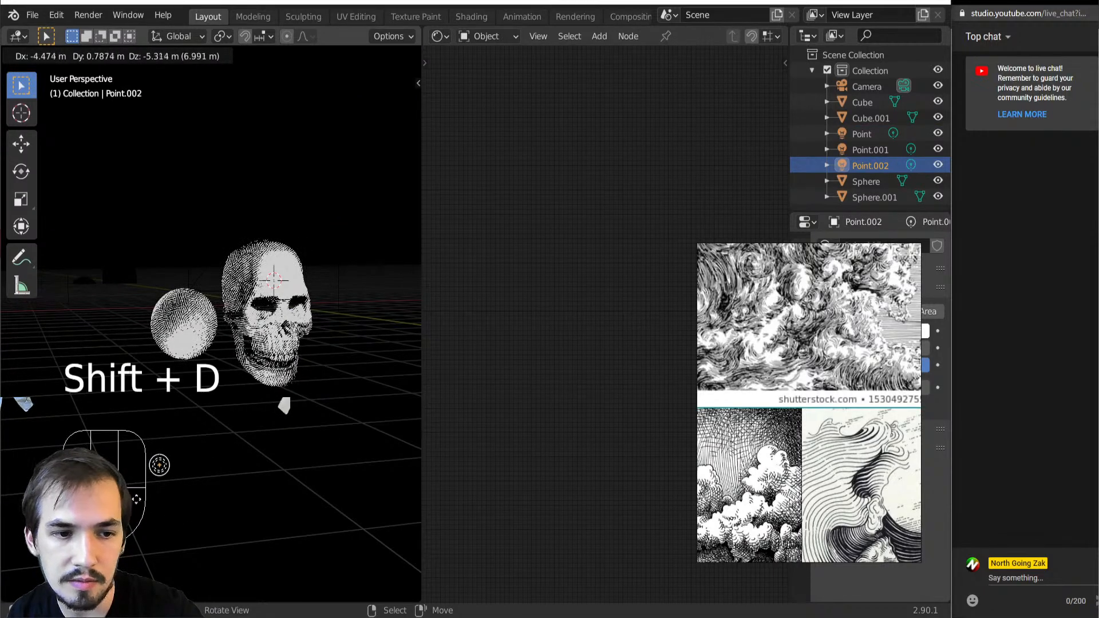
left_click(137, 499)
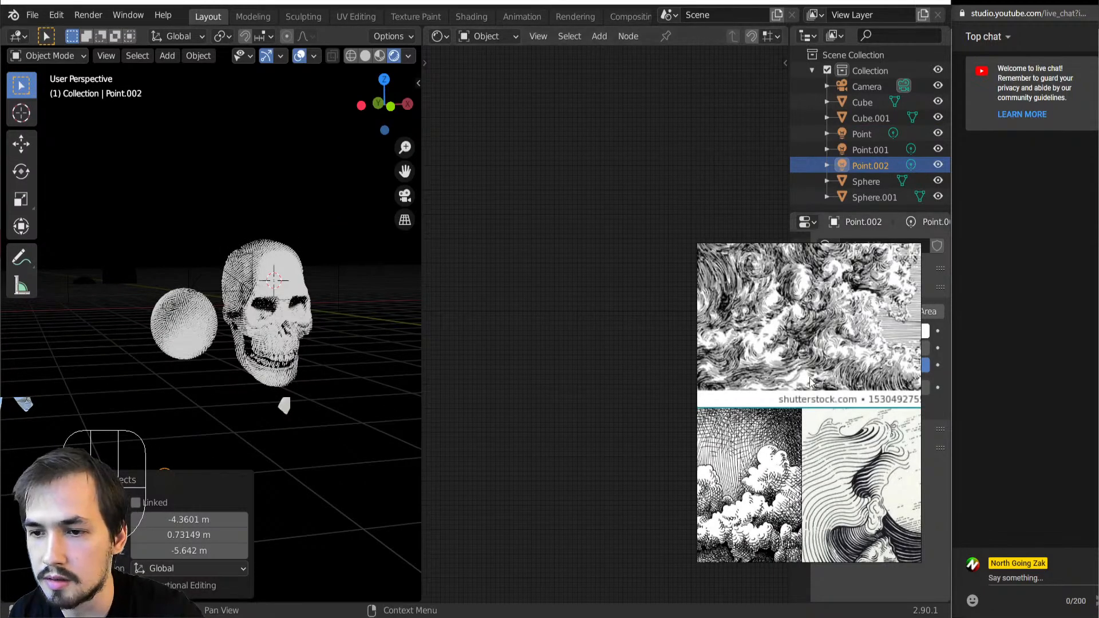
Move the reference images off the light's settings and set the duplicated light's color to saturated red with hue 0.026
left_click_drag(821, 381, 671, 348)
left_click(879, 334)
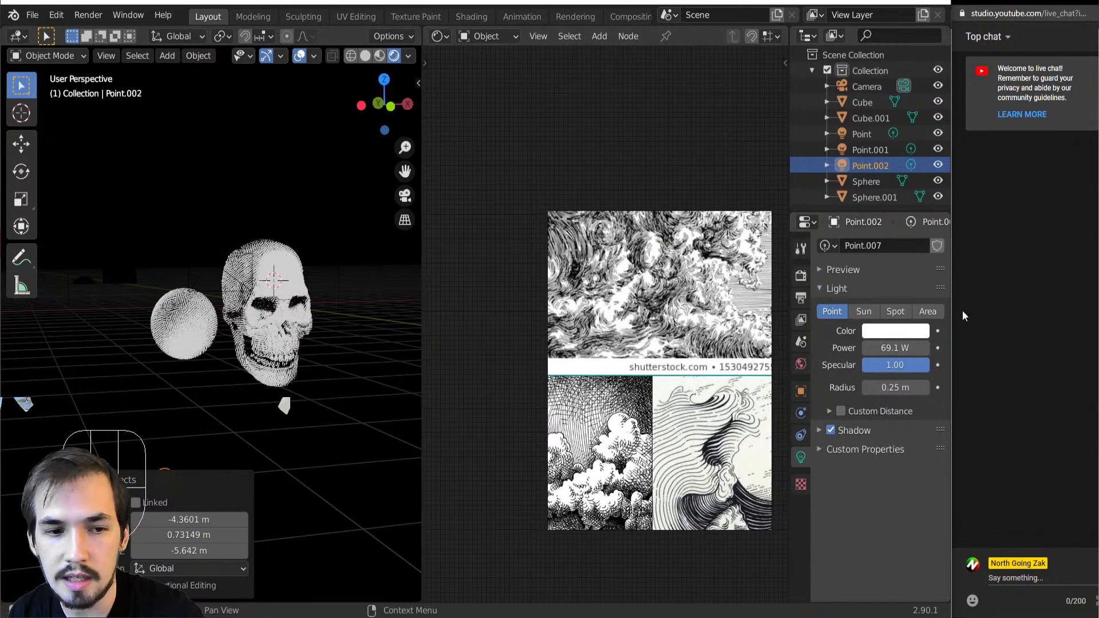
left_click(866, 334)
left_click(839, 235)
mouse_move(838, 235)
left_mouse_down()
mouse_move(838, 199)
mouse_move(844, 236)
left_mouse_up()
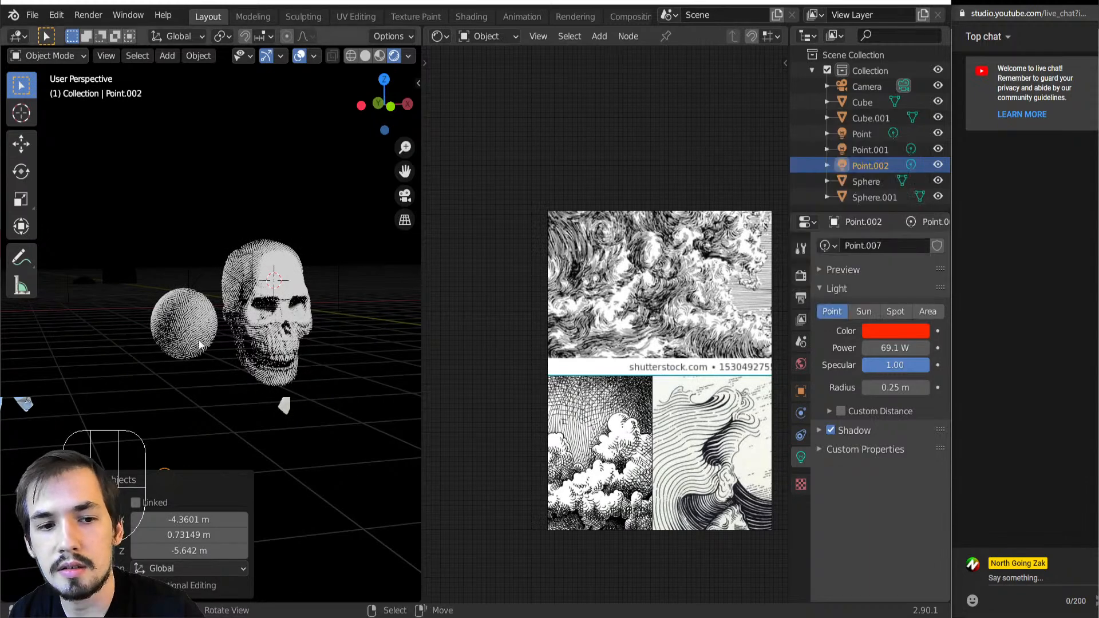
Set the duplicated point light's color to a near-white tint
scroll(304, 380, "up", 3)
left_click(873, 328)
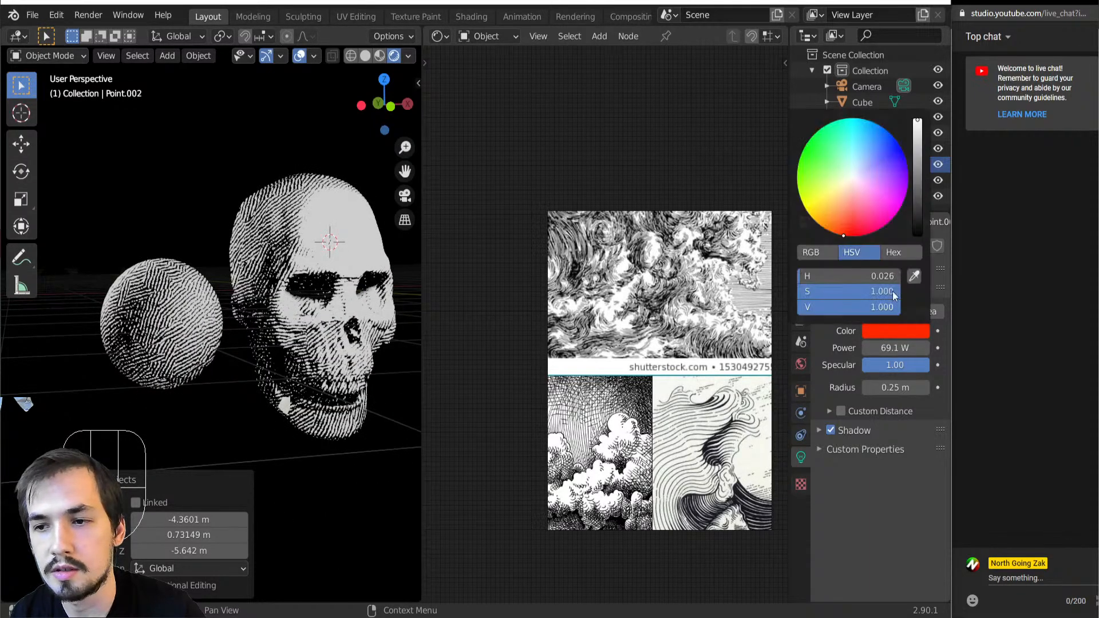
left_click(853, 180)
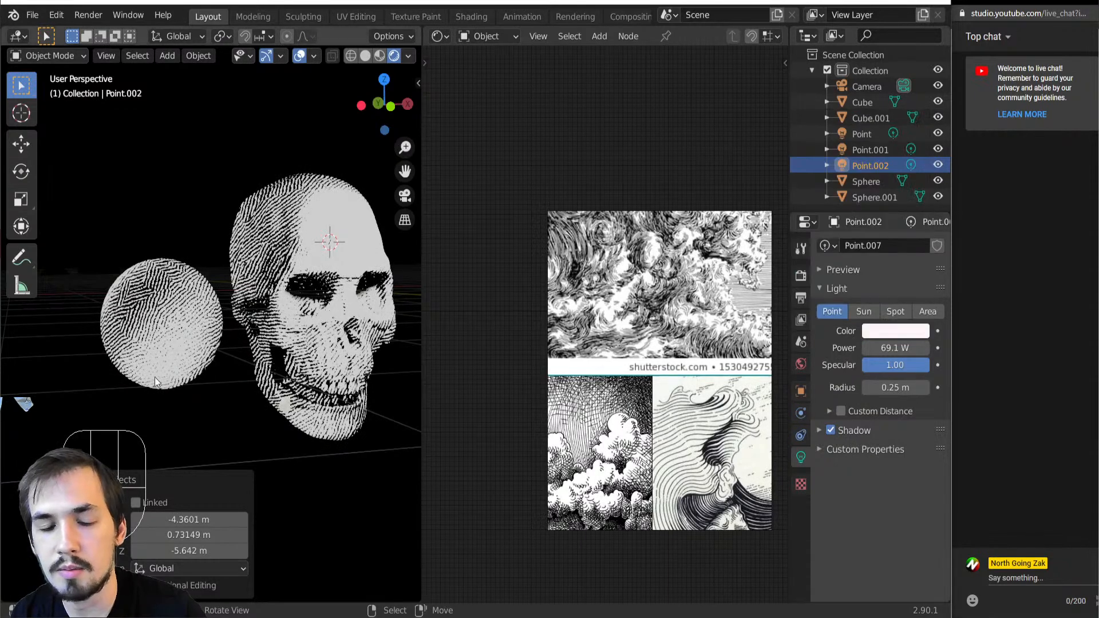
Select the sphere and move its viewer and material output nodes away from the Greater Than node to make room
left_click(214, 343)
scroll(538, 441, "down", 1)
scroll(587, 432, "down", 1)
right_click_drag(581, 392, 799, 329)
left_click_drag(584, 268, 631, 343)
key("g")
key("g")
left_click(733, 354)
Insert a MixRGB node between the Greater Than node and the viewer and set its blend mode to Multiply
key("shift+a")
mouse_move(630, 317)
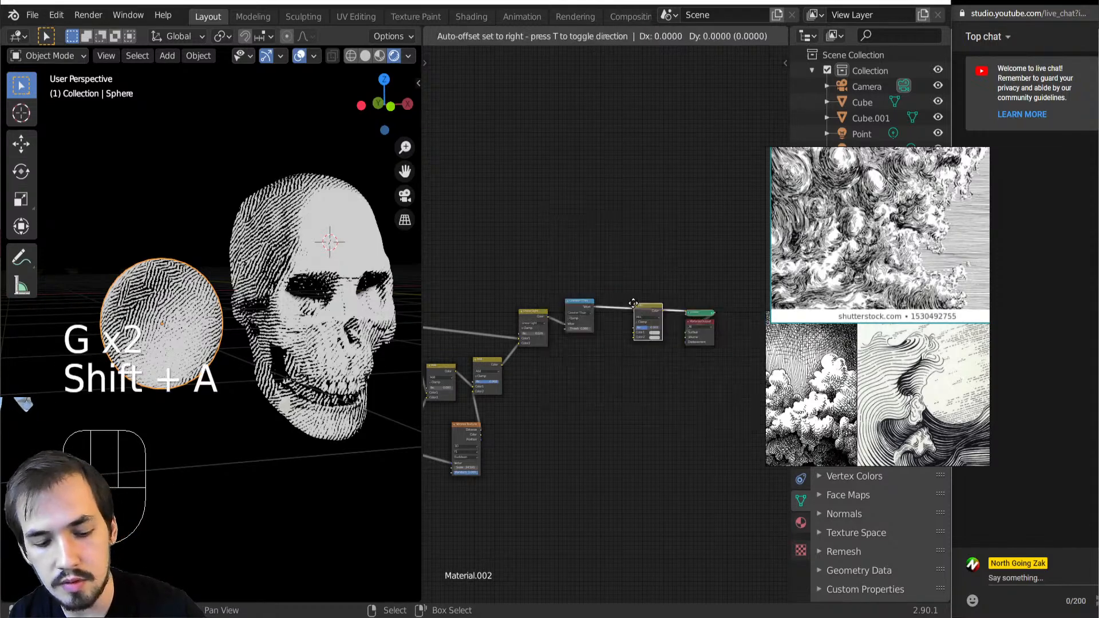
left_click(712, 400)
left_click(635, 305)
left_click(640, 305)
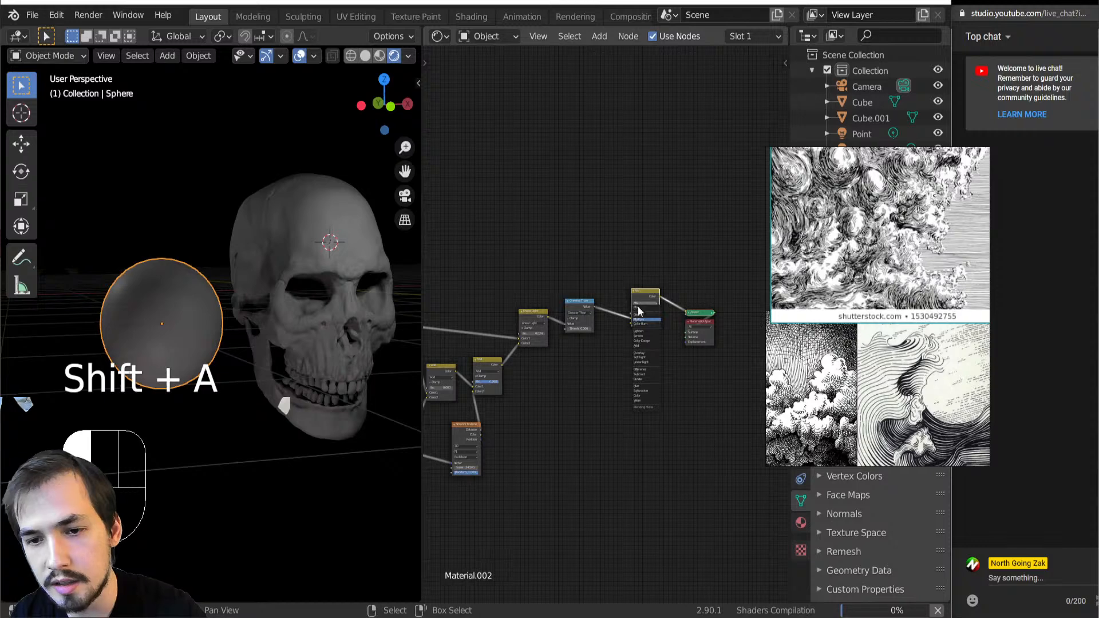
left_click(612, 401)
Set the Multiply node's second color to saturated red and its factor to 1.000
scroll(604, 393, "up", 2)
scroll(593, 393, "up", 2)
middle_click_drag(593, 393, 572, 440)
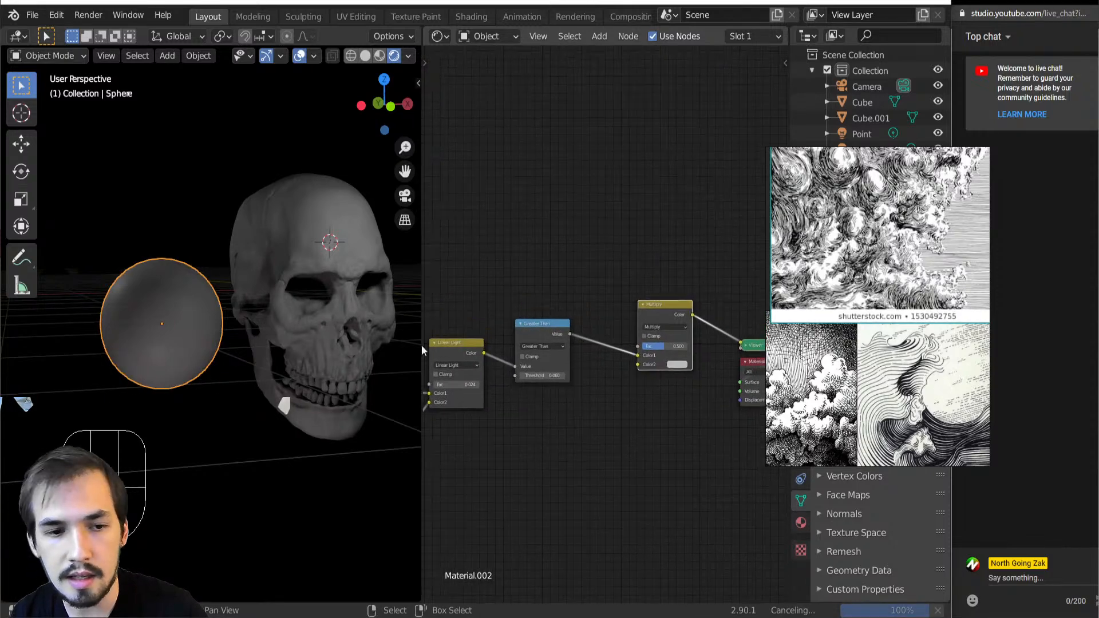
key("shift+a")
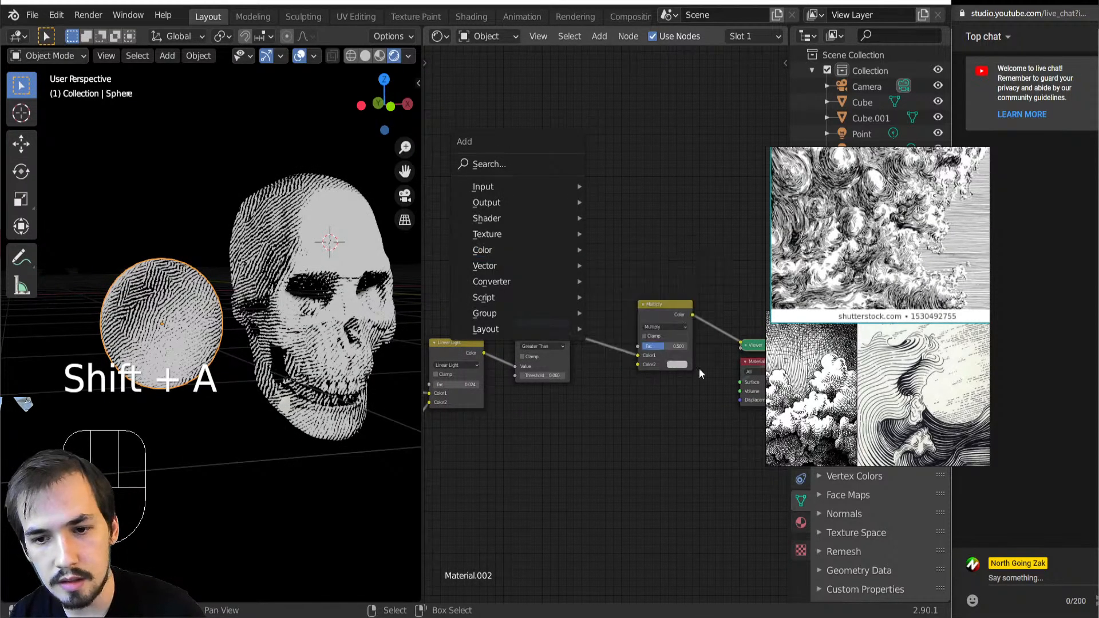
key("Escape")
left_click(676, 364)
left_click_drag(696, 291, 705, 306)
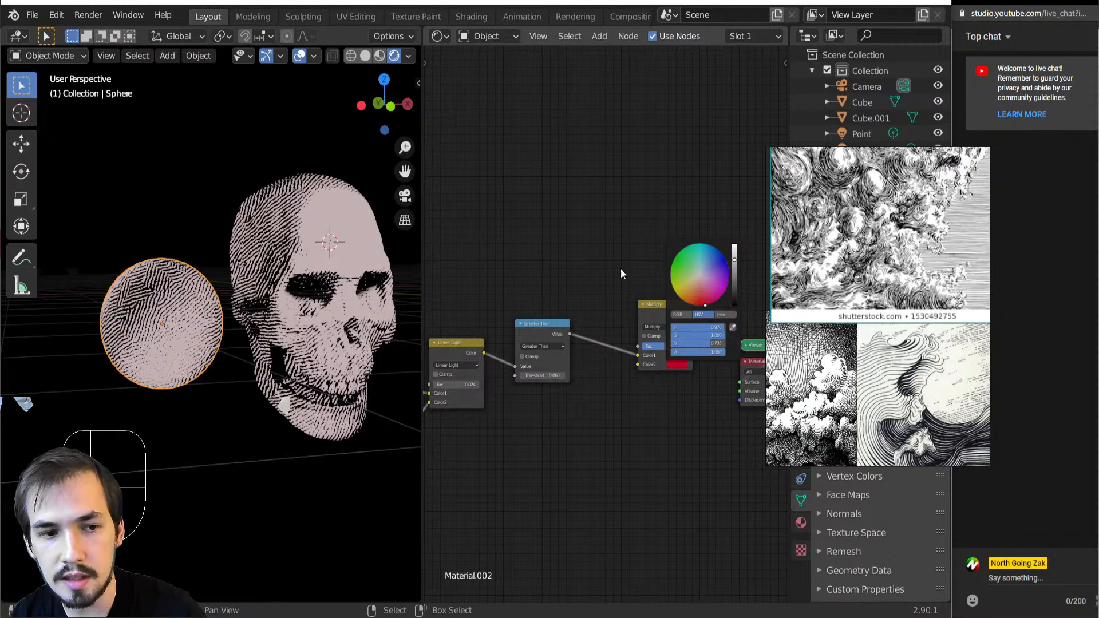
left_click_drag(660, 346, 681, 351)
Move the Shader to RGB node nearer the Linear Light node and connect its color output to the Multiply node's second color
scroll(664, 355, "down", 7)
middle_click_drag(537, 365, 696, 360)
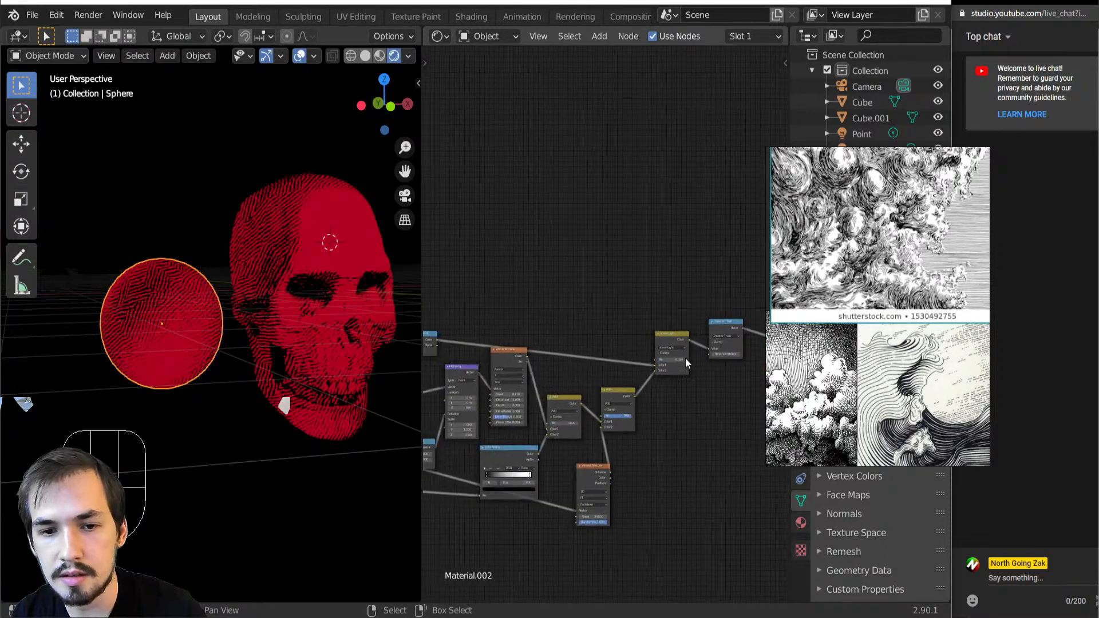
scroll(690, 358, "down", 5)
left_click_drag(489, 325, 596, 301)
scroll(552, 346, "up", 5)
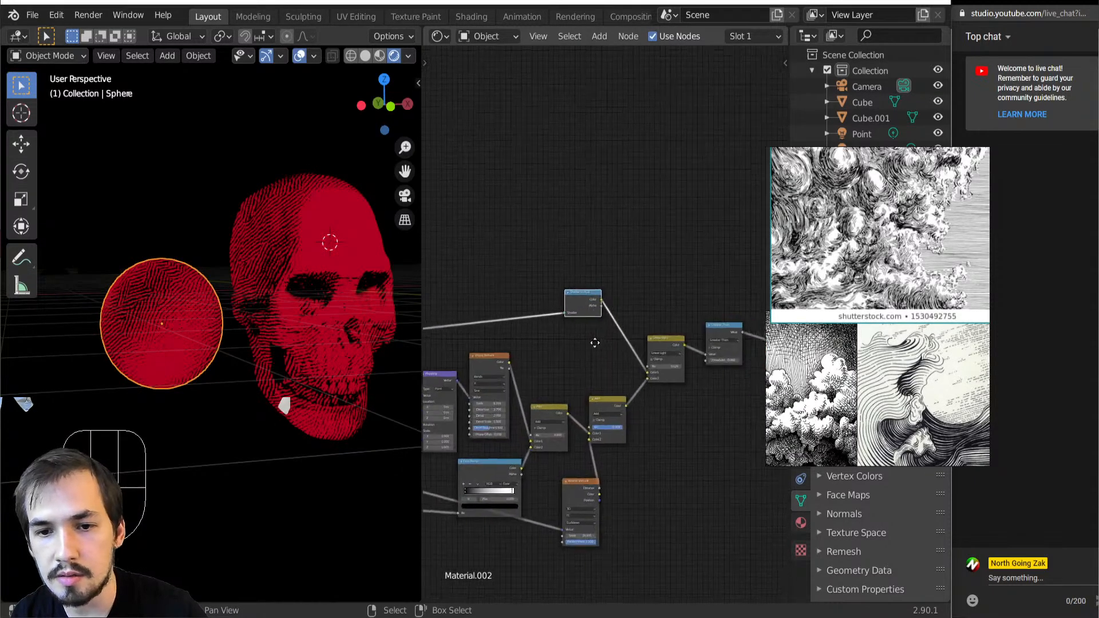
scroll(471, 324, "down", 2)
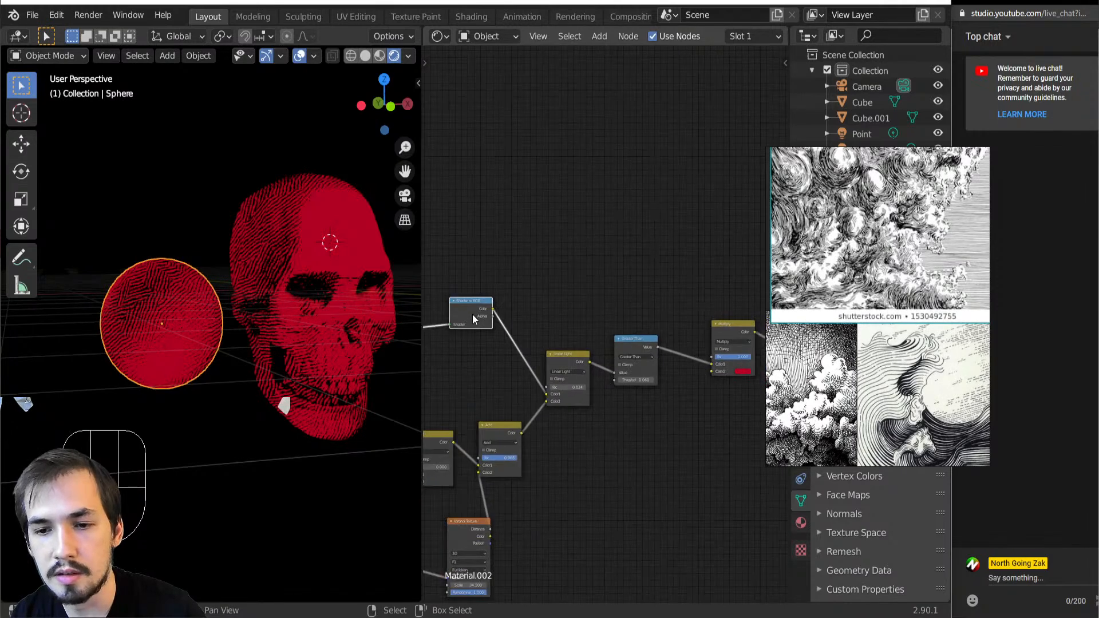
left_click_drag(494, 310, 713, 371)
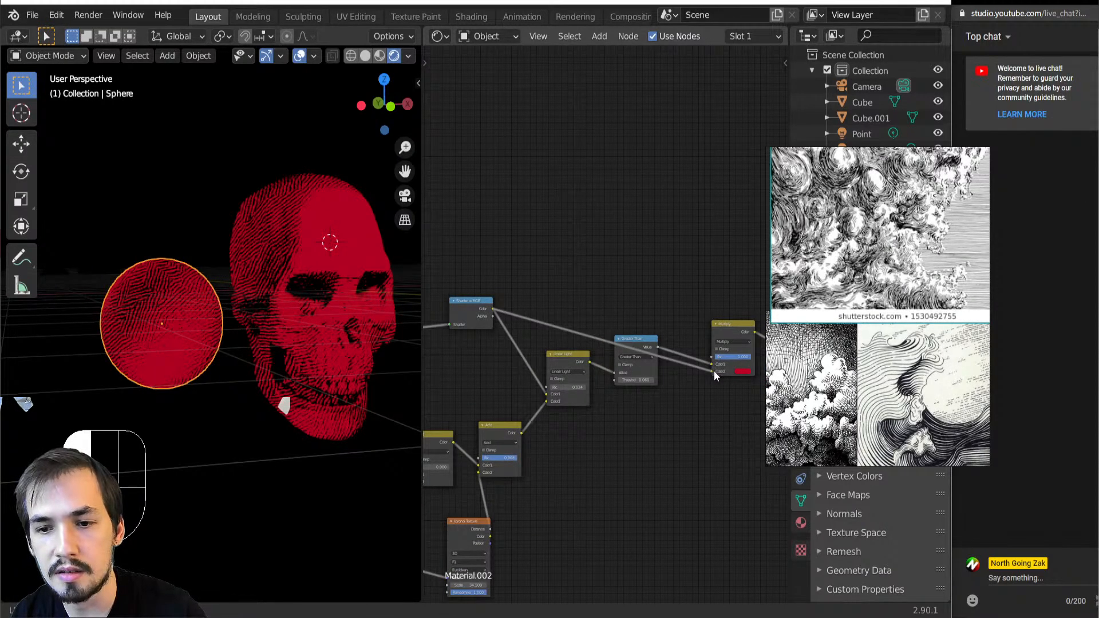
Examine the multiplied line shading on the sphere and skull, and preview the Shader to RGB node's output on its own
scroll(324, 368, "down", 2)
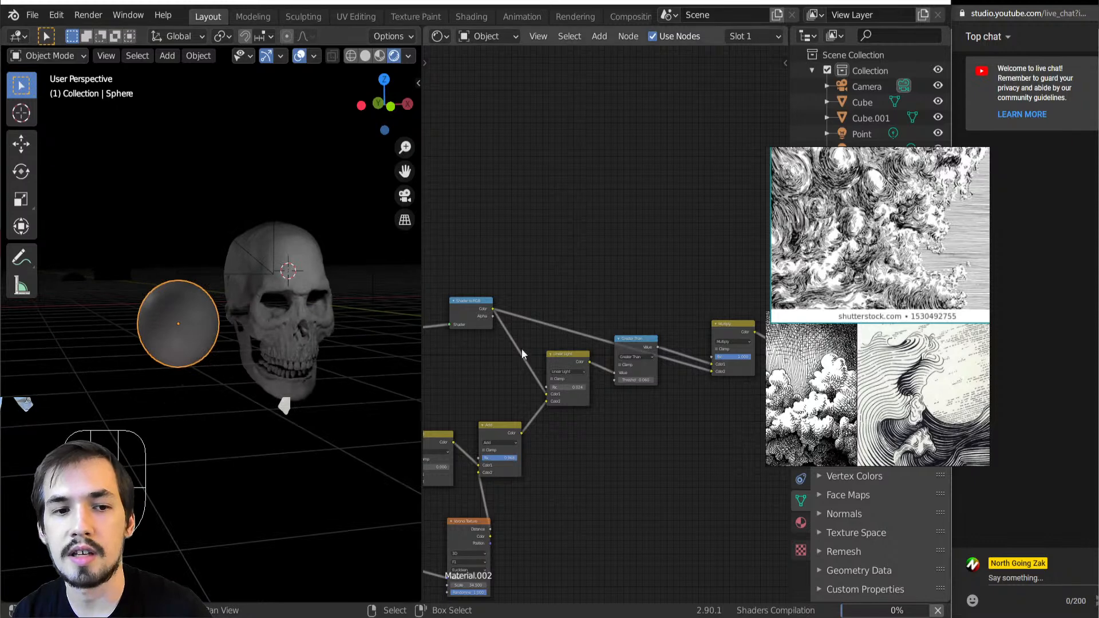
scroll(258, 327, "up", 4)
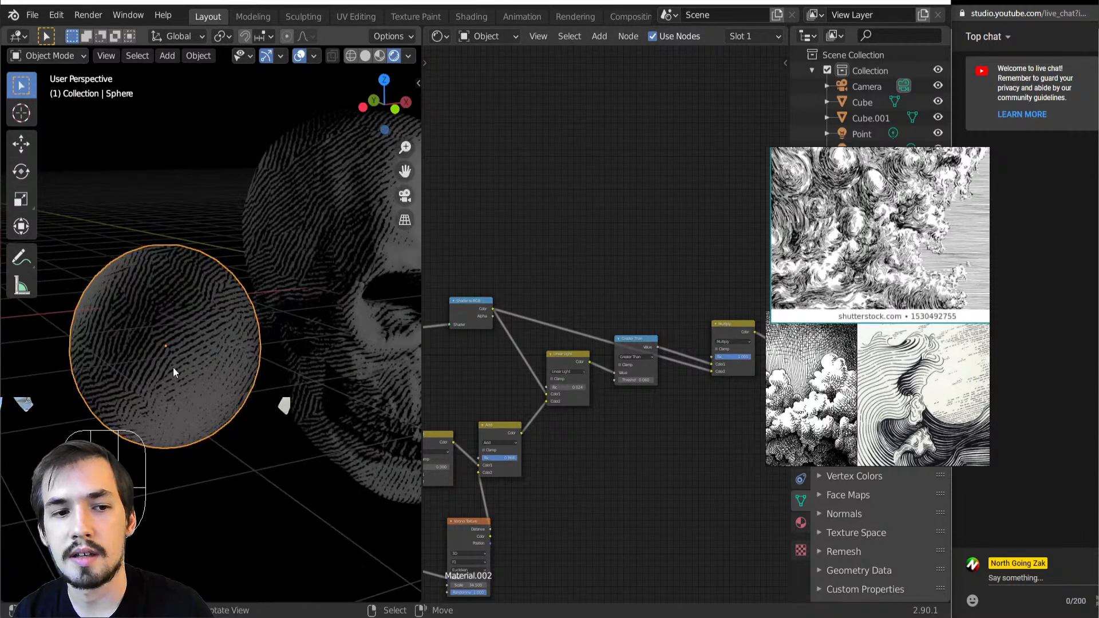
scroll(144, 325, "down", 4)
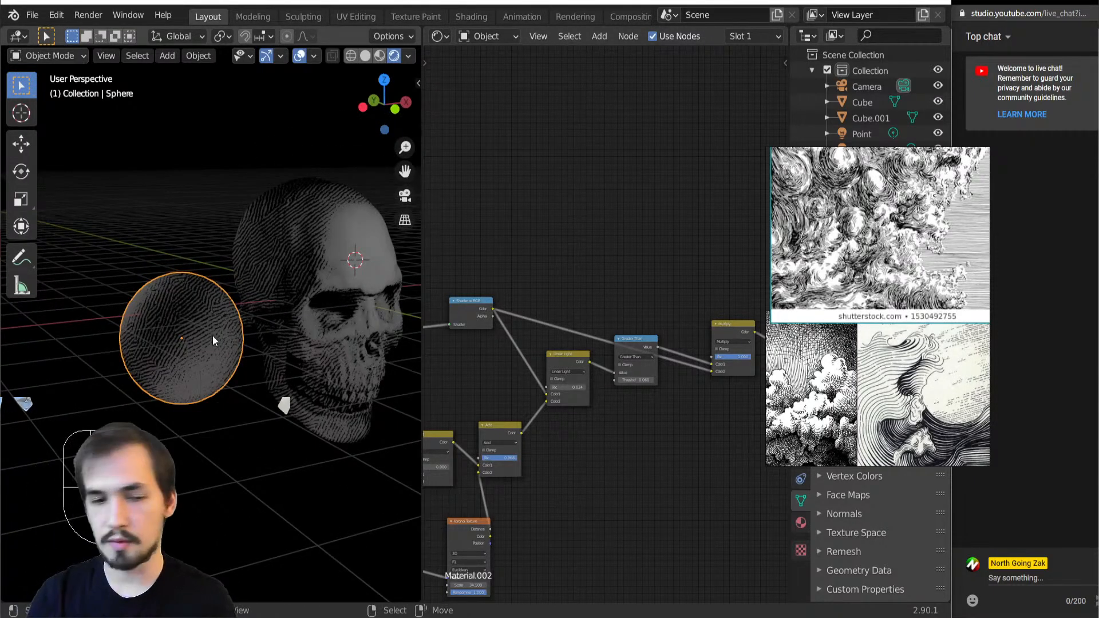
middle_click_drag(377, 361, 359, 359)
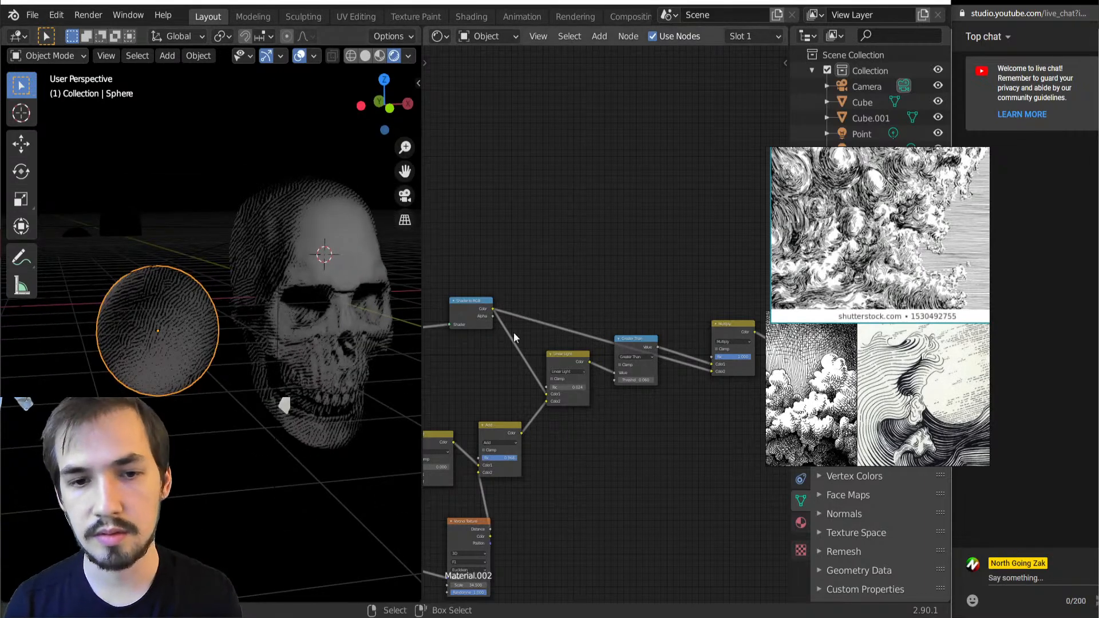
left_click(473, 310, "ctrl+shift")
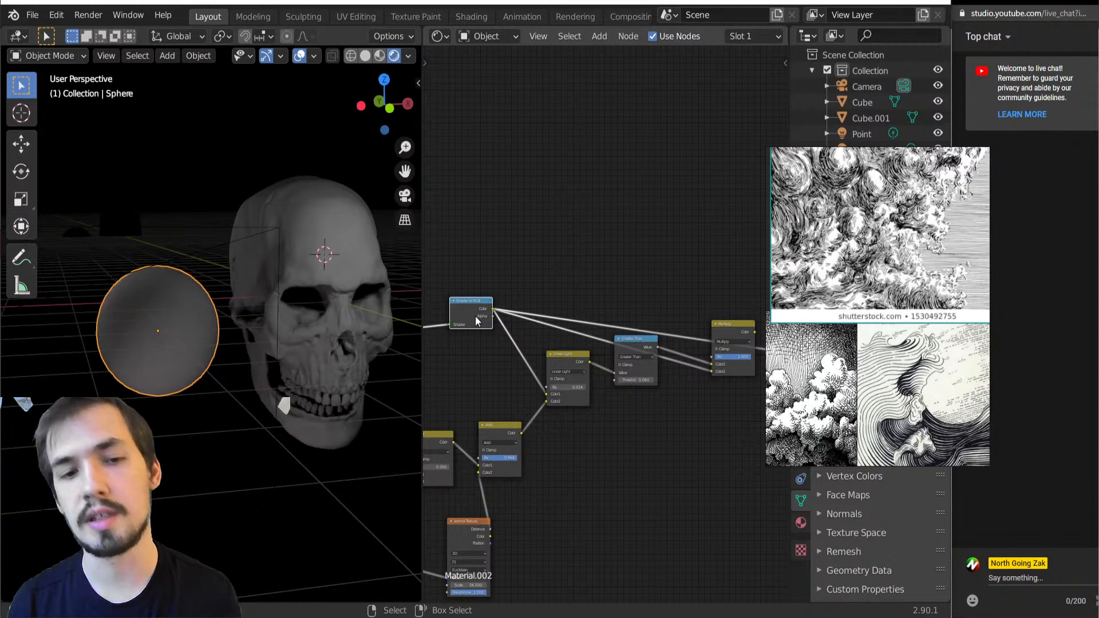
Move the shader node that feeds Shader to RGB closer to it
middle_click_drag(465, 388, 722, 339)
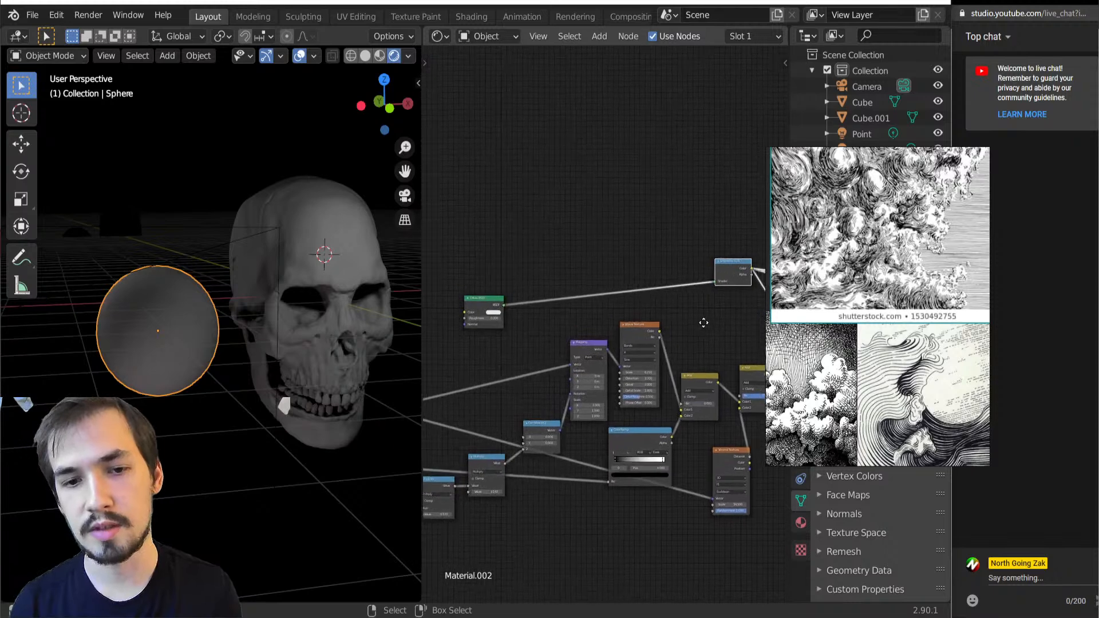
left_click_drag(496, 299, 682, 273)
middle_click_drag(702, 286, 406, 331)
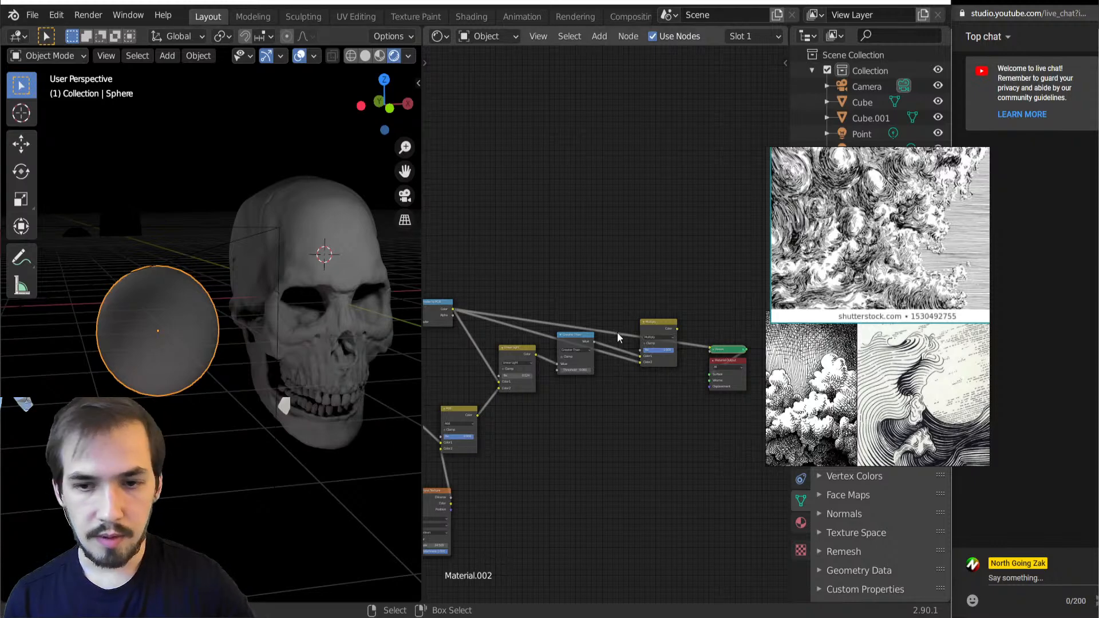
Add a reroute point on the Shader to RGB link to Multiply, raise it above the nodes, and preview the Multiply output
scroll(627, 364, "up", 1)
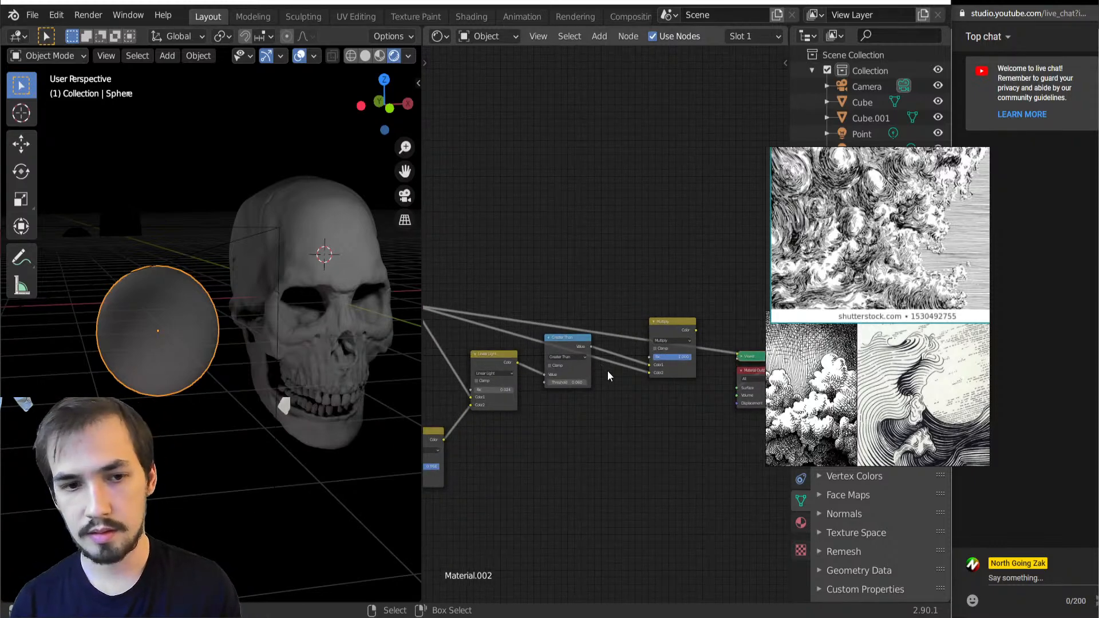
right_click_drag(611, 356, 608, 384, "shift")
key("g")
left_click(555, 235)
left_click(678, 331, "ctrl+shift")
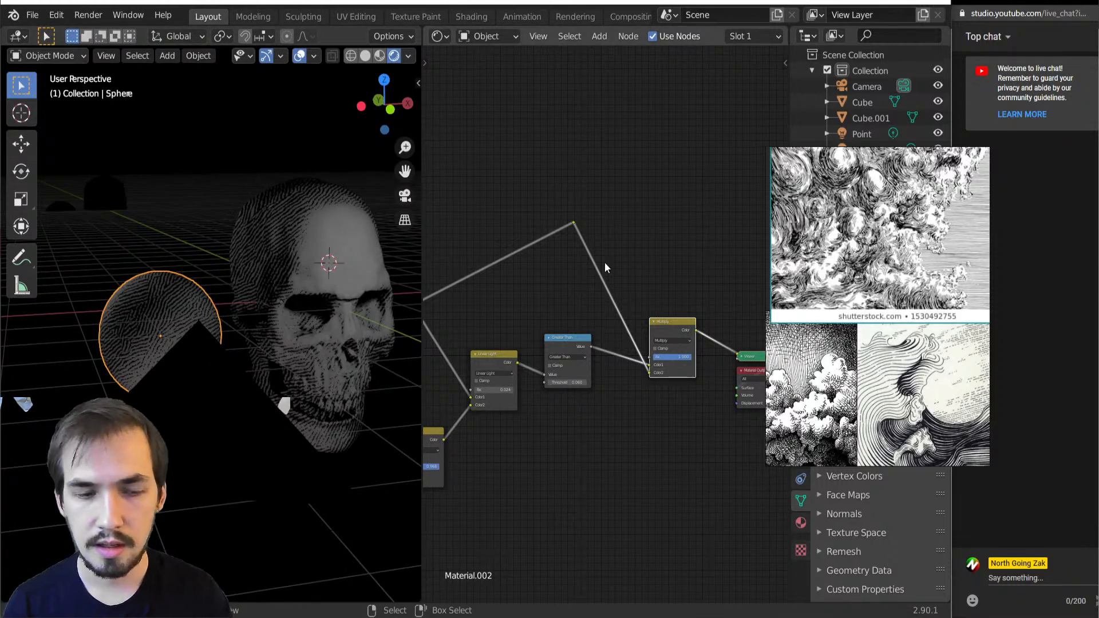
Insert a Combine HSV node on the link between the reroute point and the Multiply node
left_click(591, 258)
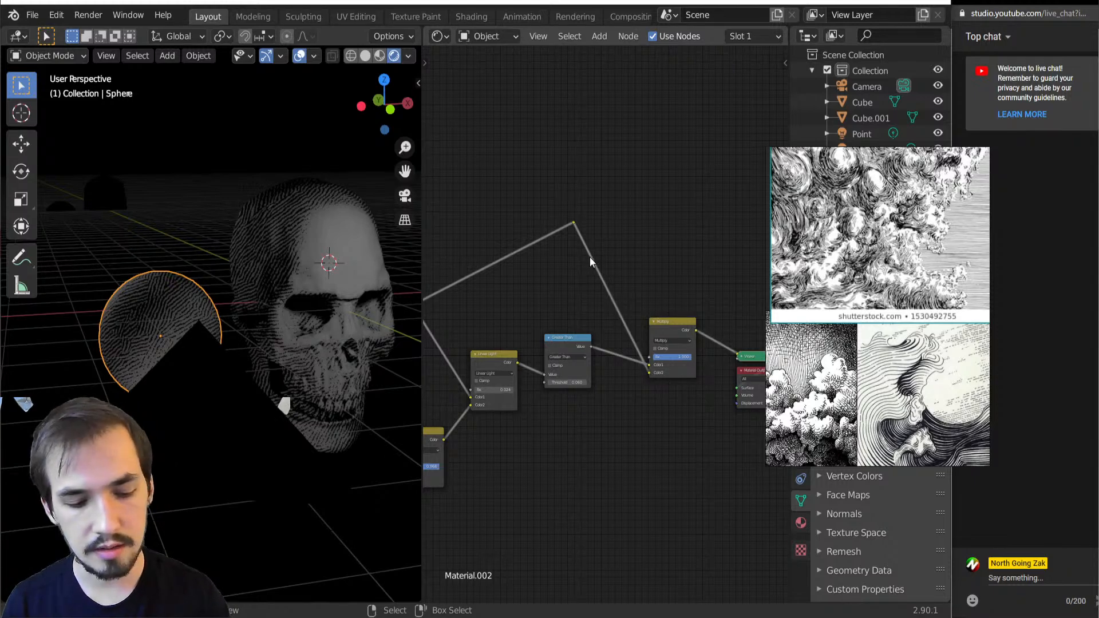
key("shift+a")
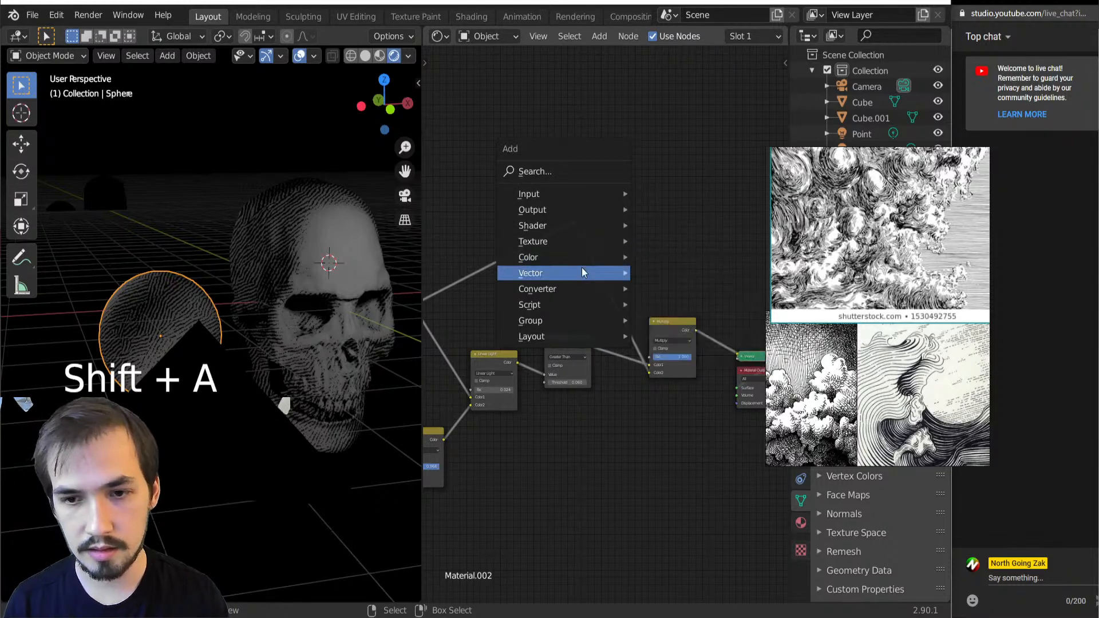
mouse_move(578, 286)
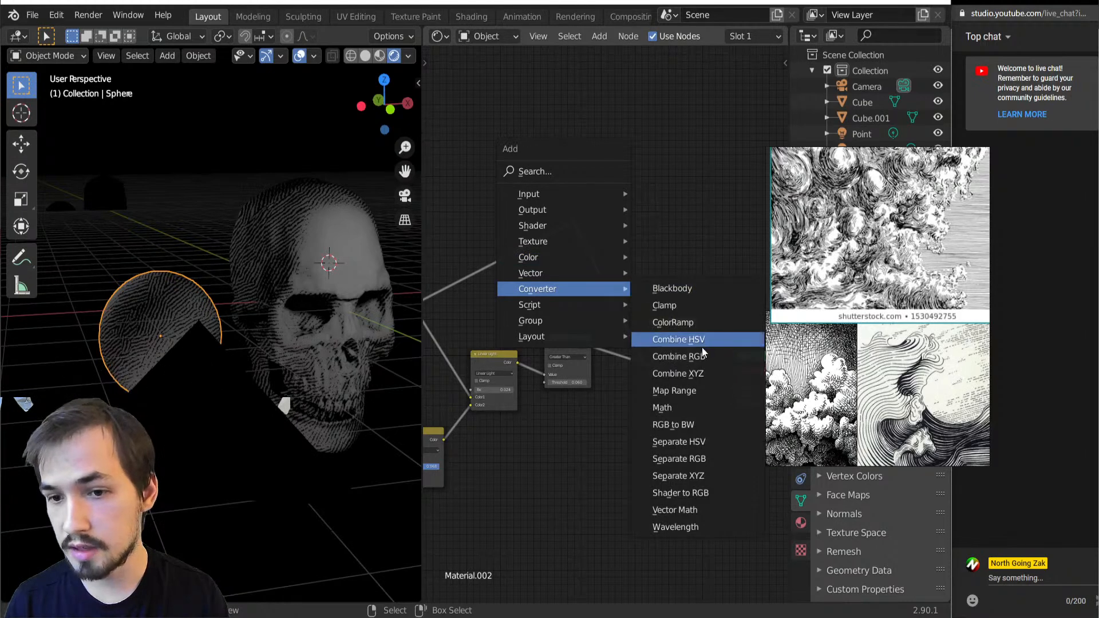
left_click(678, 340)
left_click(625, 278)
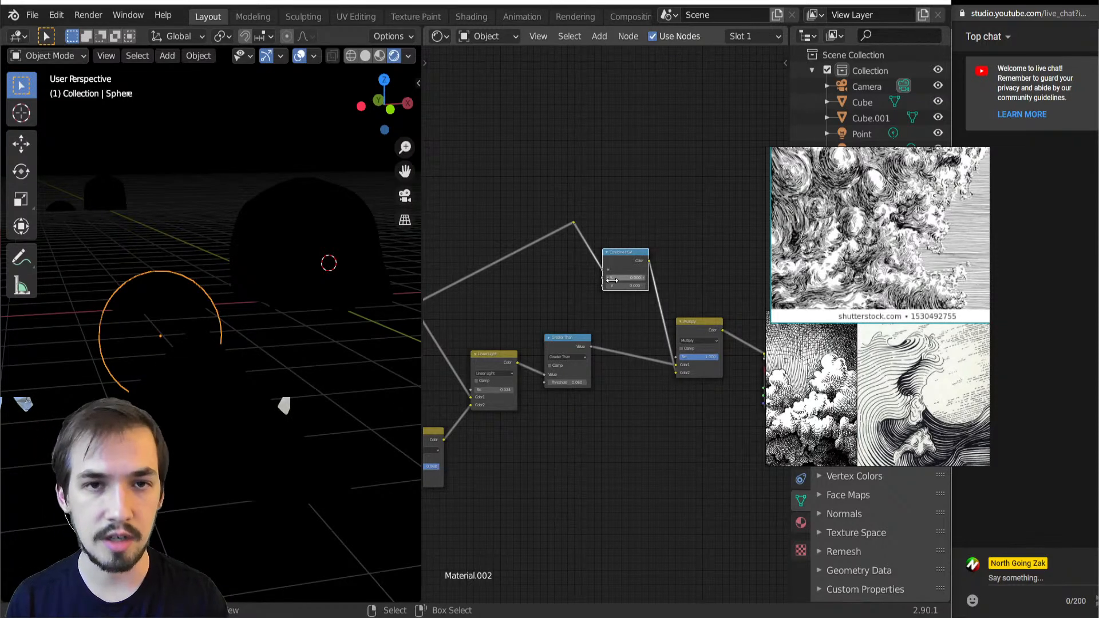
Insert a Separate HSV node on the link between the Shader to RGB node and the reroute point
left_click(518, 232)
key("shift+a")
mouse_move(519, 237)
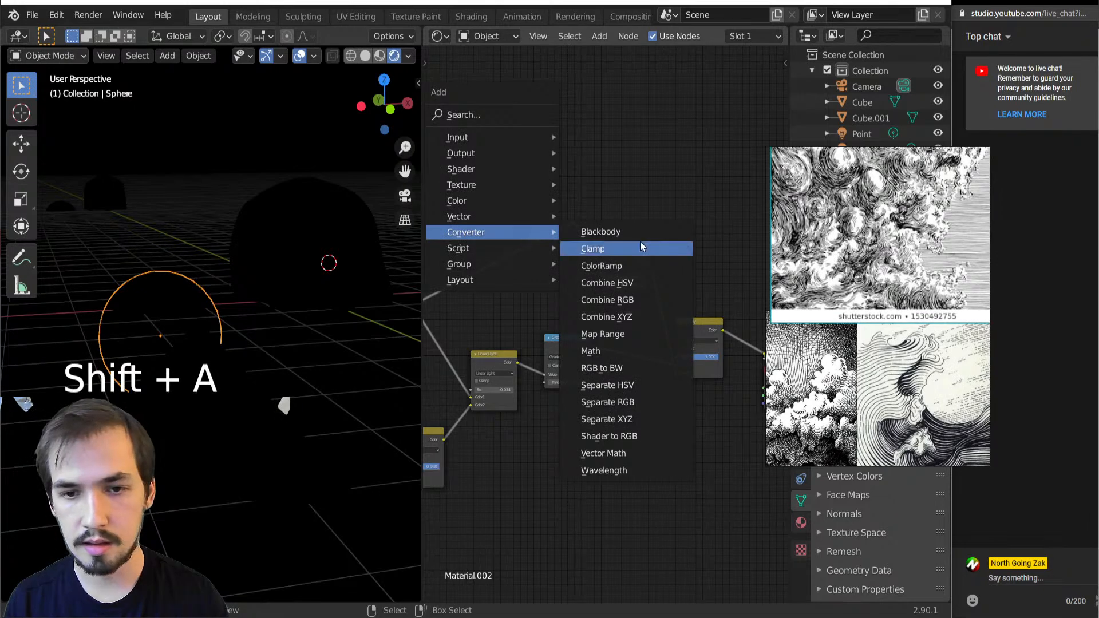
left_click(631, 385)
left_click(470, 239)
Connect the Separate HSV node's S and V outputs to the matching Combine HSV inputs, and delete the reroute point on the hue link
scroll(485, 240, "up", 2)
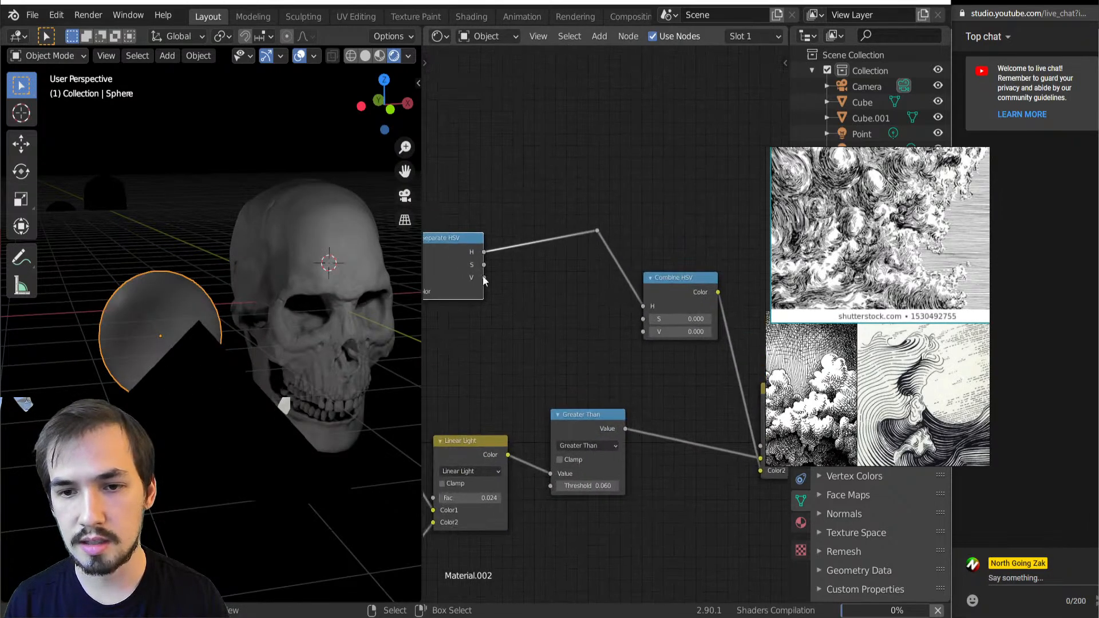
left_click_drag(463, 255, 670, 318)
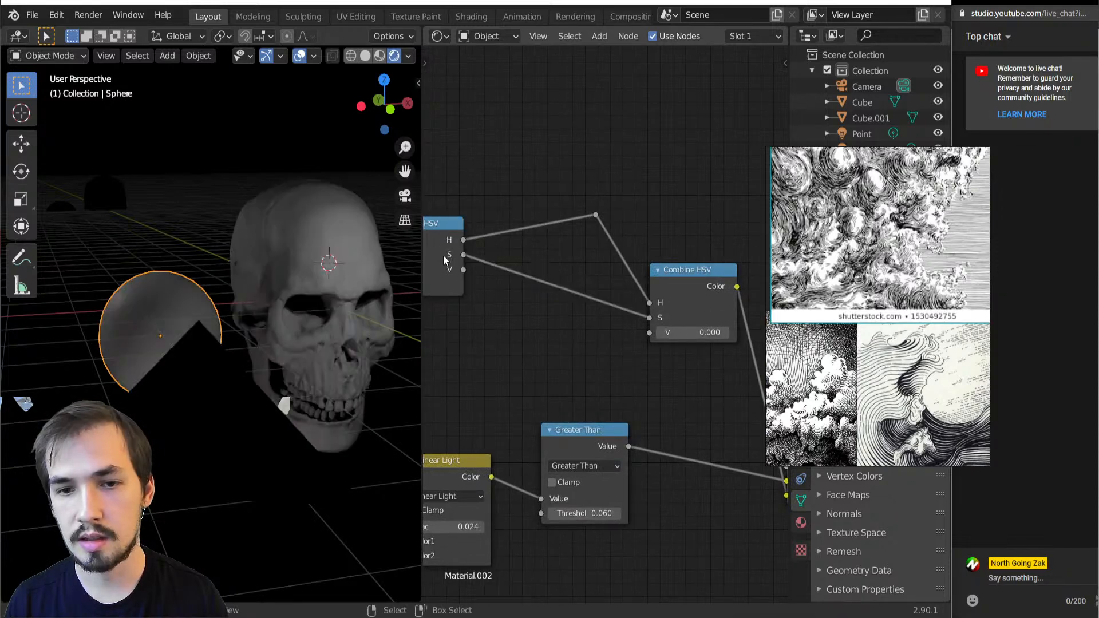
left_click_drag(464, 270, 649, 332)
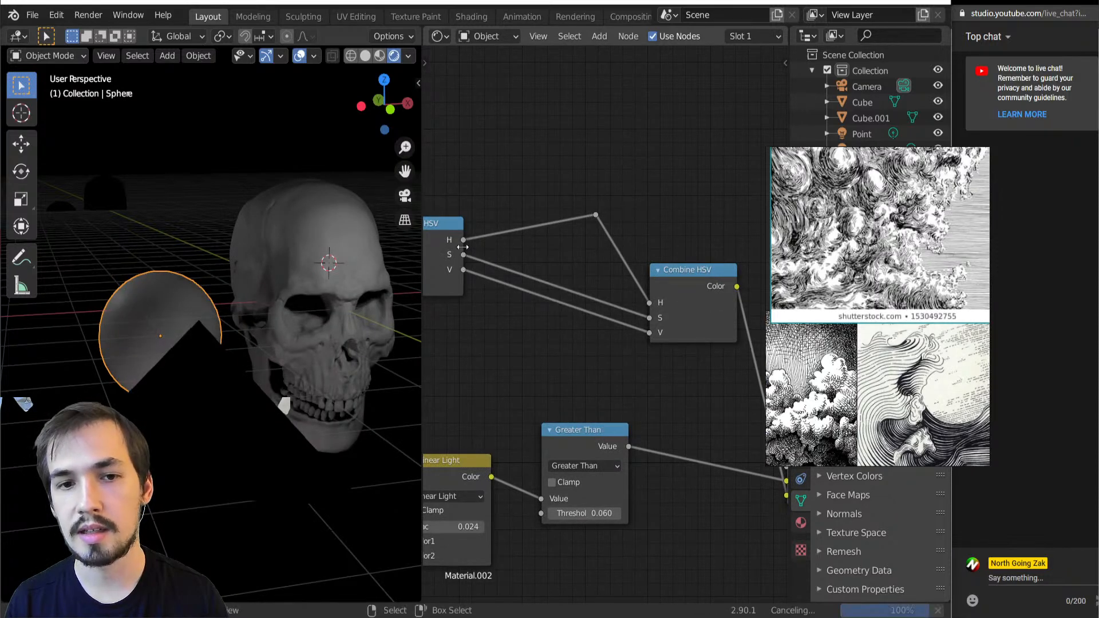
left_click_drag(568, 188, 633, 249)
key("Delete")
scroll(574, 315, "down", 3)
middle_click_drag(574, 315, 703, 78)
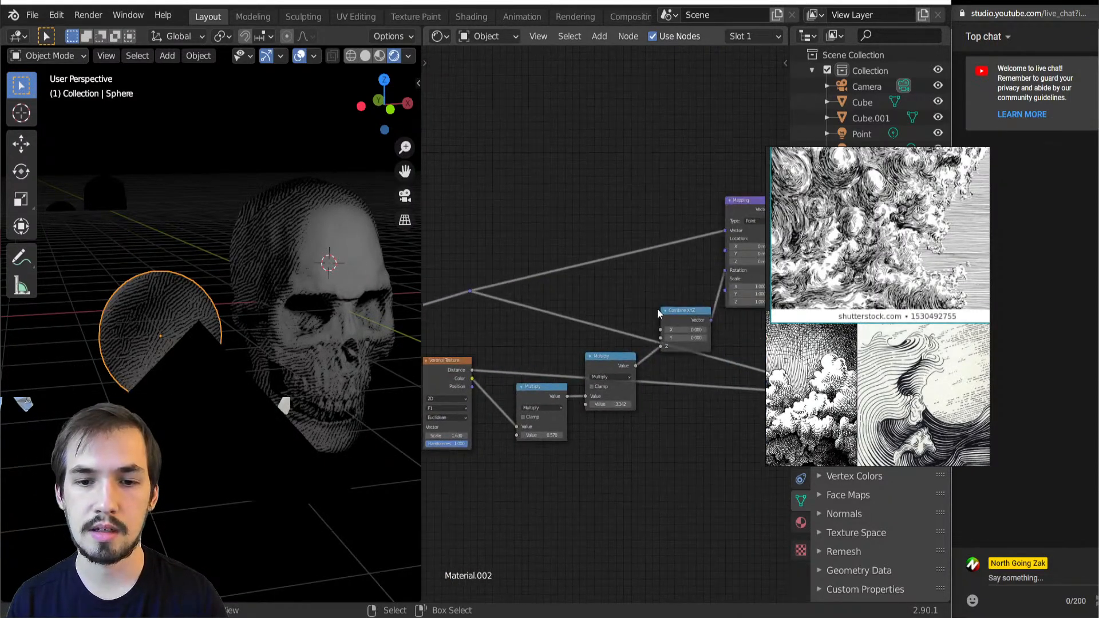
Move the Separate HSV node down to line up with the Combine HSV node
scroll(657, 308, "up", 3)
left_click(720, 308)
middle_click_drag(682, 320, 477, 457)
scroll(483, 410, "down", 3)
middle_click_drag(483, 408, 617, 504)
scroll(639, 433, "up", 4)
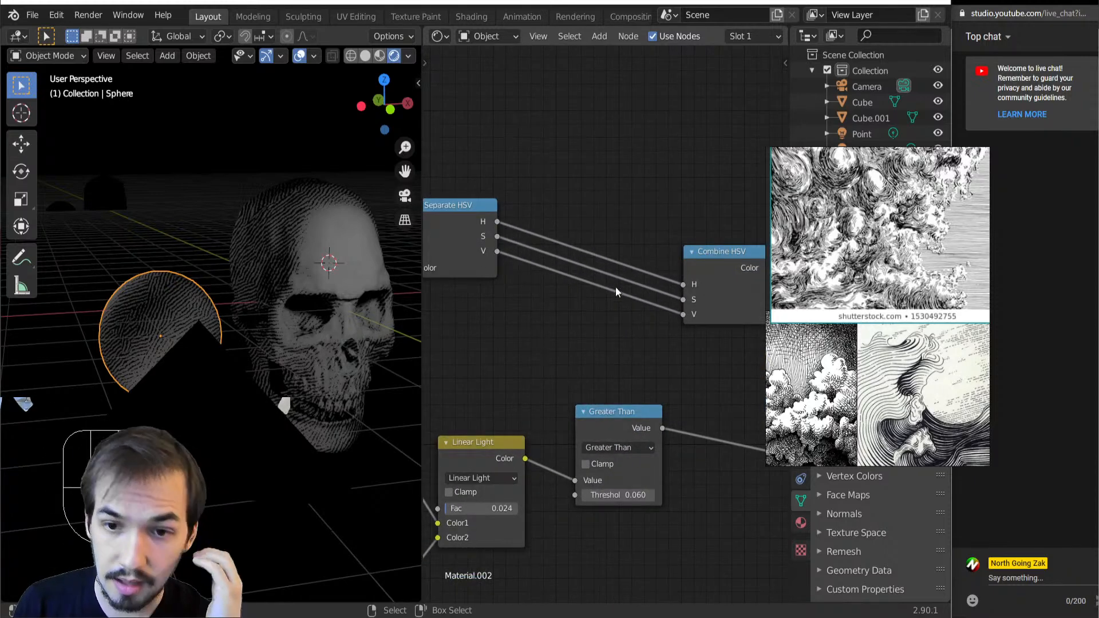
left_click_drag(472, 240, 500, 298)
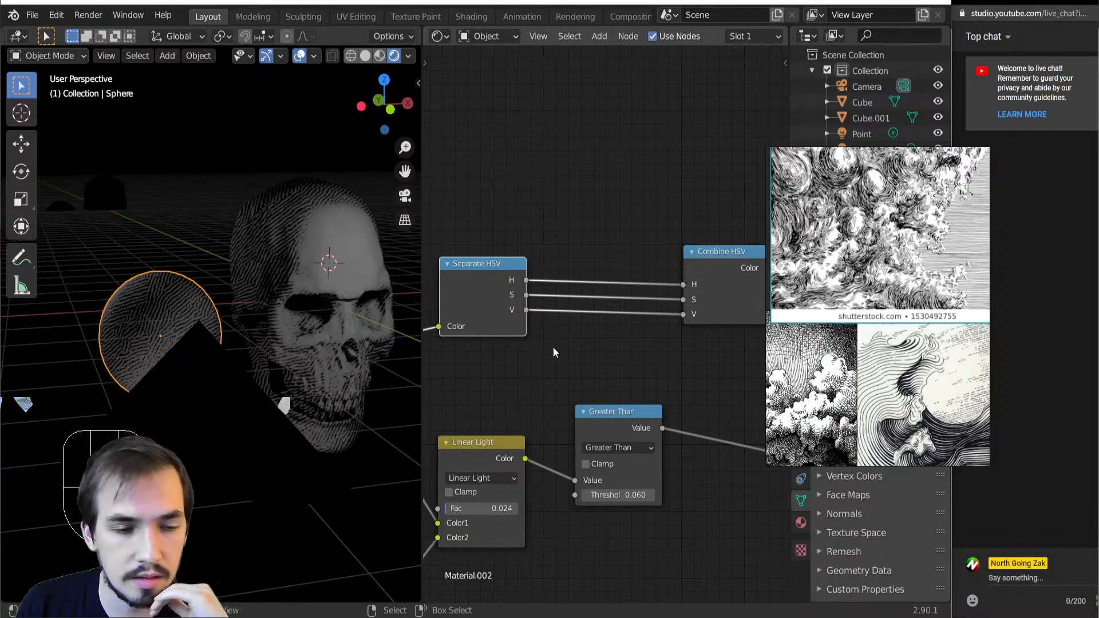
Change the color of the point light beside the skull to red
scroll(576, 279, "down", 3)
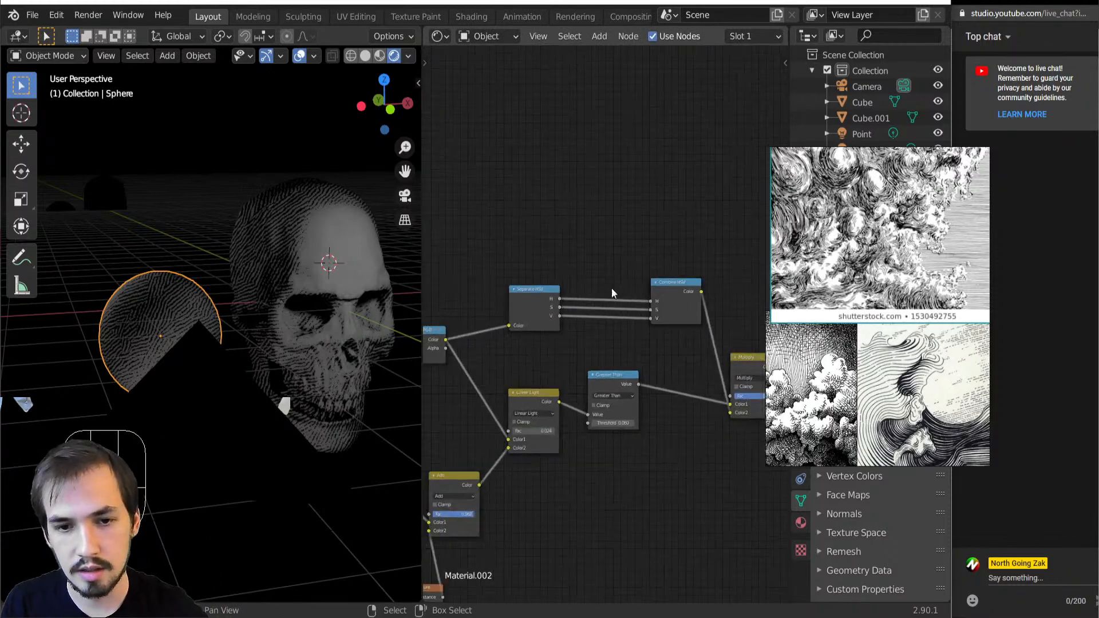
scroll(281, 338, "down", 5)
left_click(276, 291)
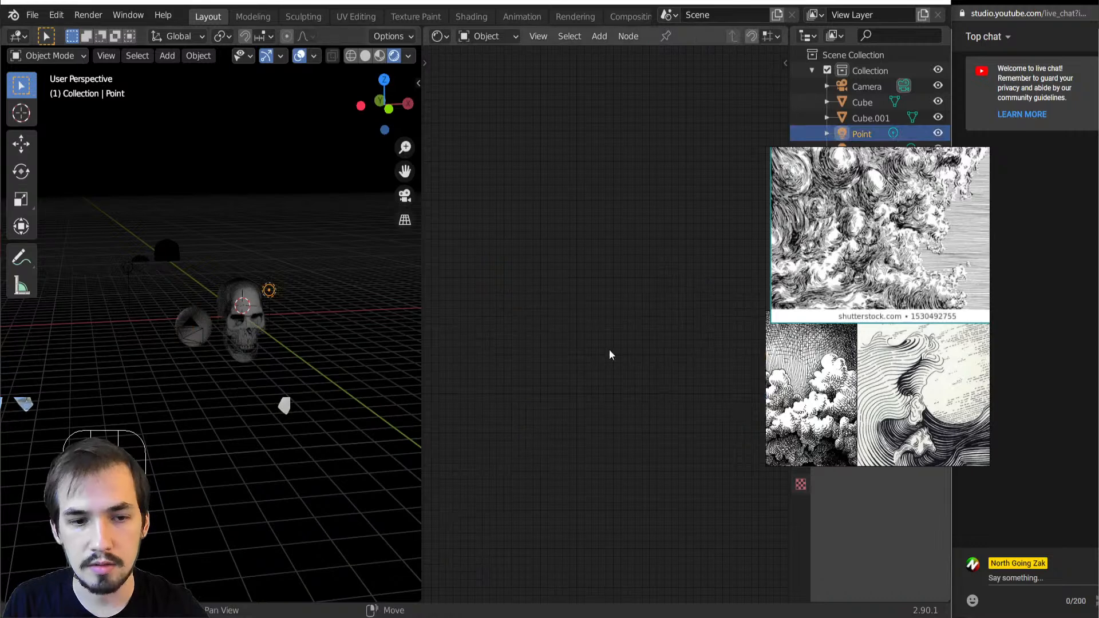
left_click_drag(858, 386, 608, 355)
left_click(896, 331)
left_click_drag(853, 189, 855, 221)
scroll(331, 300, "up", 5)
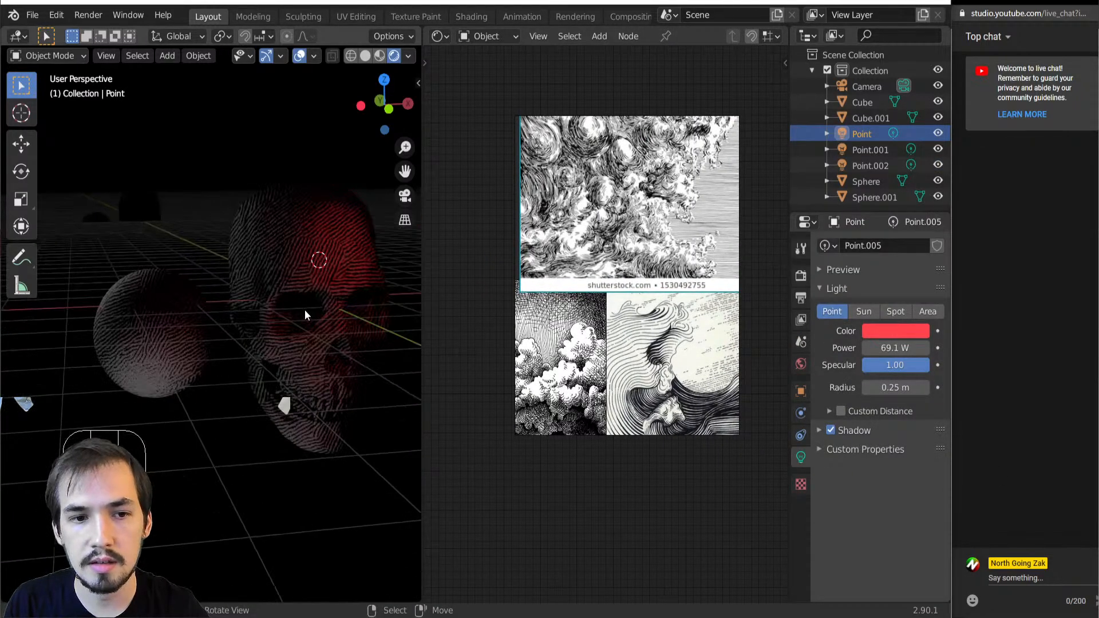
Move the reference images clear of the node editor and select the skull to show its material nodes
left_click_drag(598, 301, 954, 319)
left_click(306, 333)
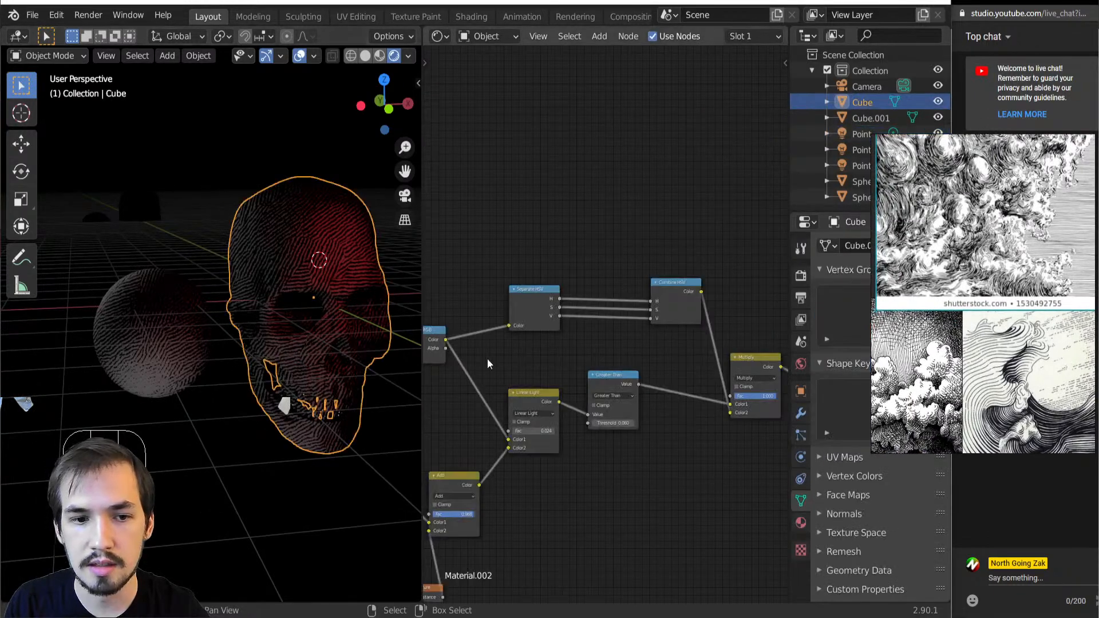
middle_click_drag(264, 365, 105, 404)
scroll(299, 345, "up", 3)
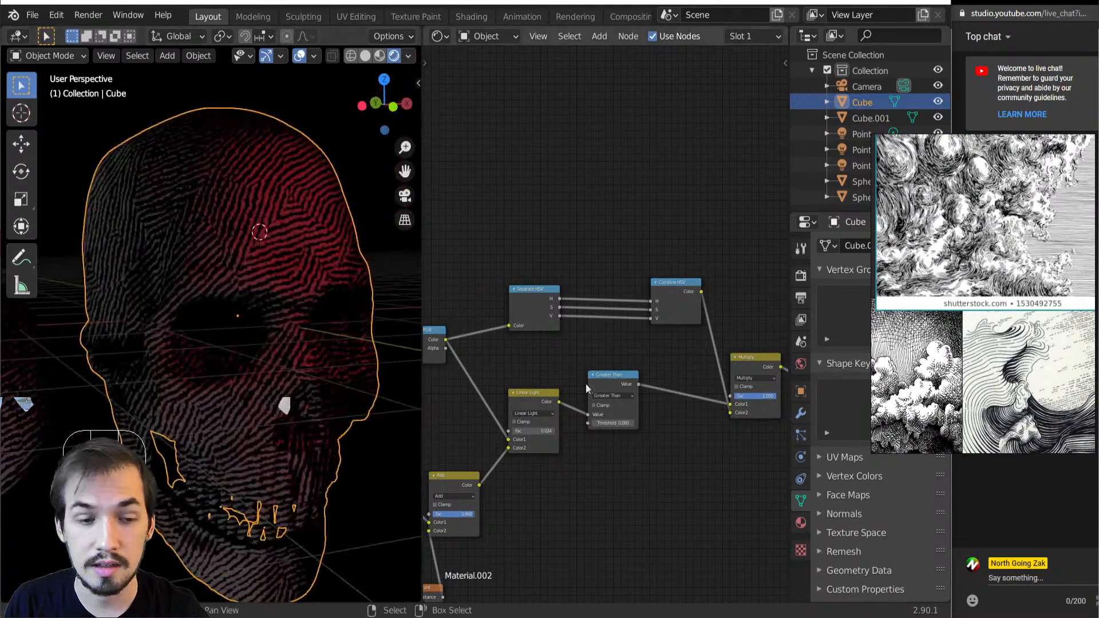
scroll(603, 367, "down", 6)
middle_click_drag(603, 366, 517, 392)
scroll(517, 393, "up", 3)
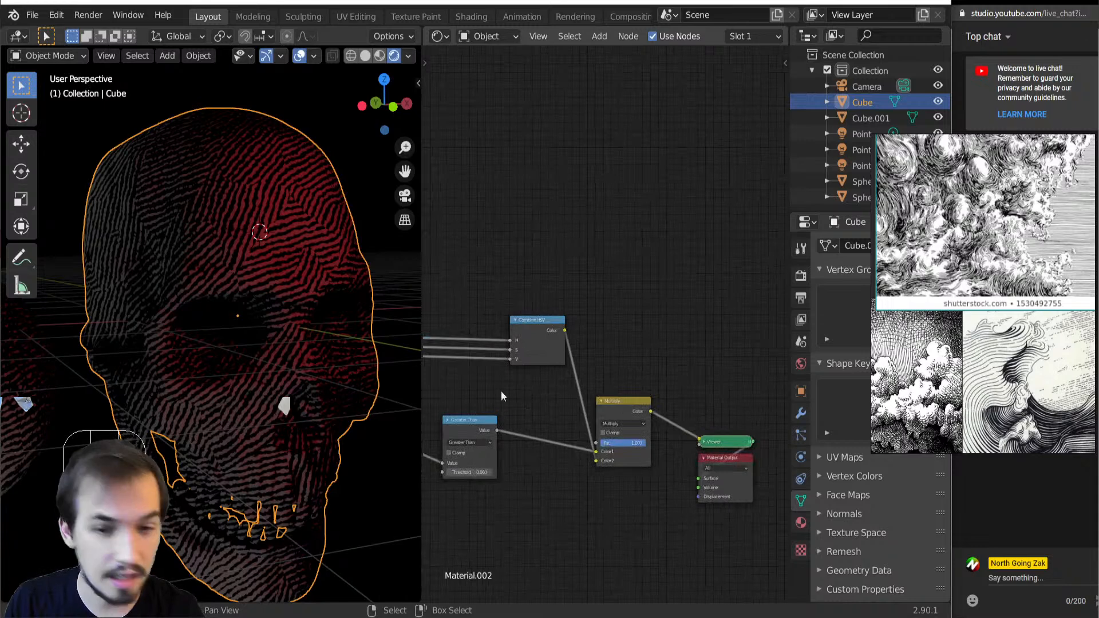
Place the engraving references above the skull's nodes and compare them with the colored lines
left_click_drag(1004, 284, 697, 199)
middle_click_drag(541, 399, 497, 482)
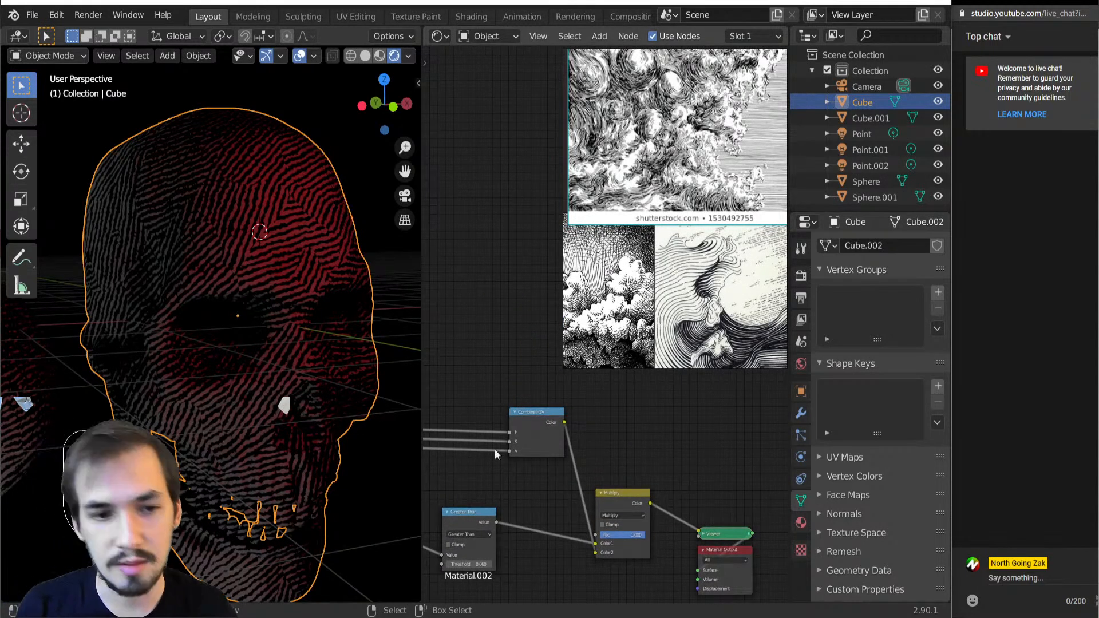
scroll(595, 441, "down", 2)
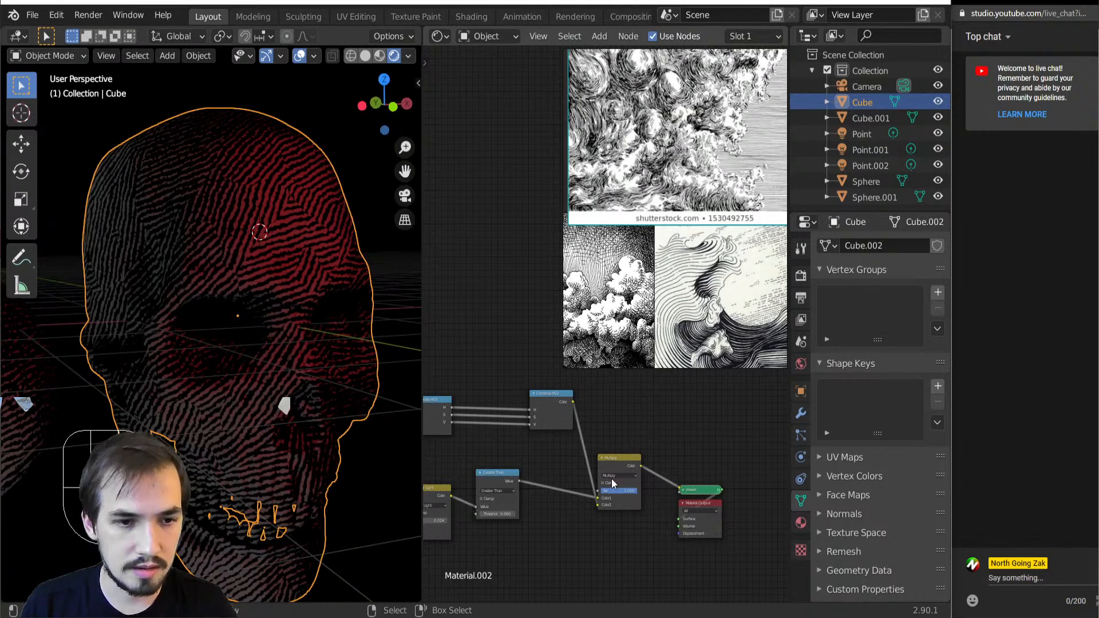
scroll(611, 478, "up", 1)
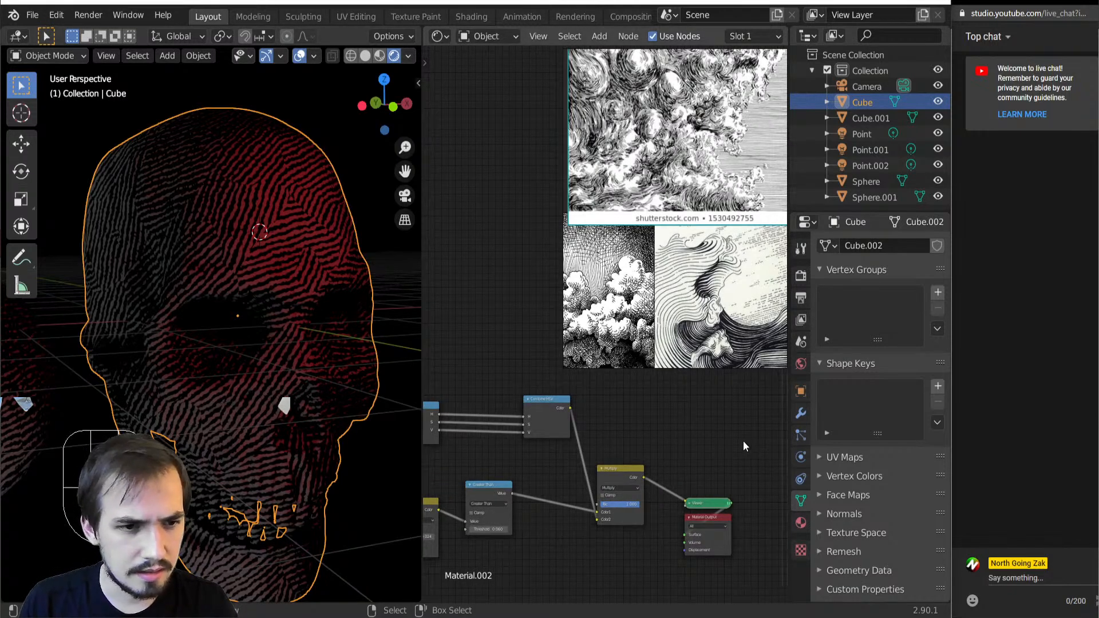
scroll(624, 428, "down", 4)
scroll(533, 413, "up", 5)
middle_click_drag(514, 405, 566, 417)
Move the reference images aside, add a Map Range node, and insert it on the V link between the HSV nodes
key("shift+a")
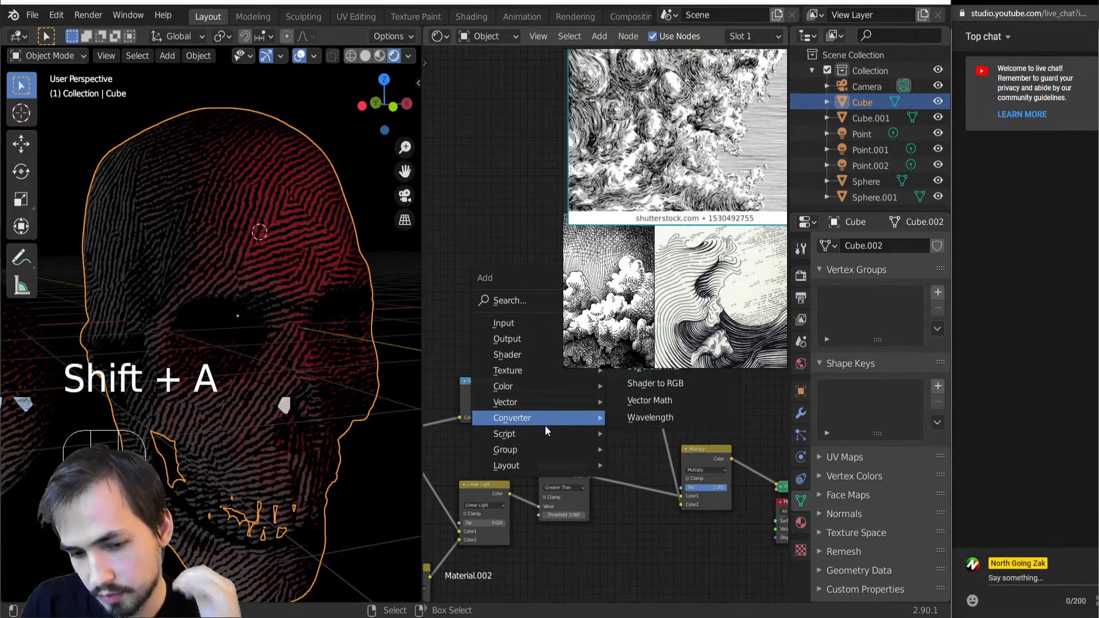
mouse_move(585, 419)
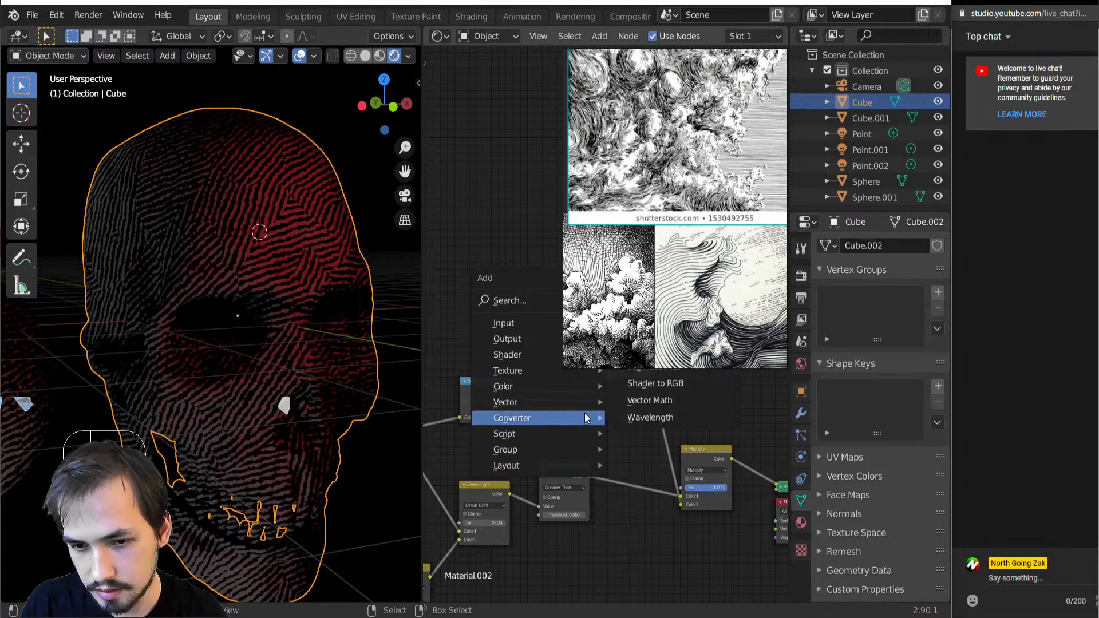
left_click_drag(667, 304, 964, 294)
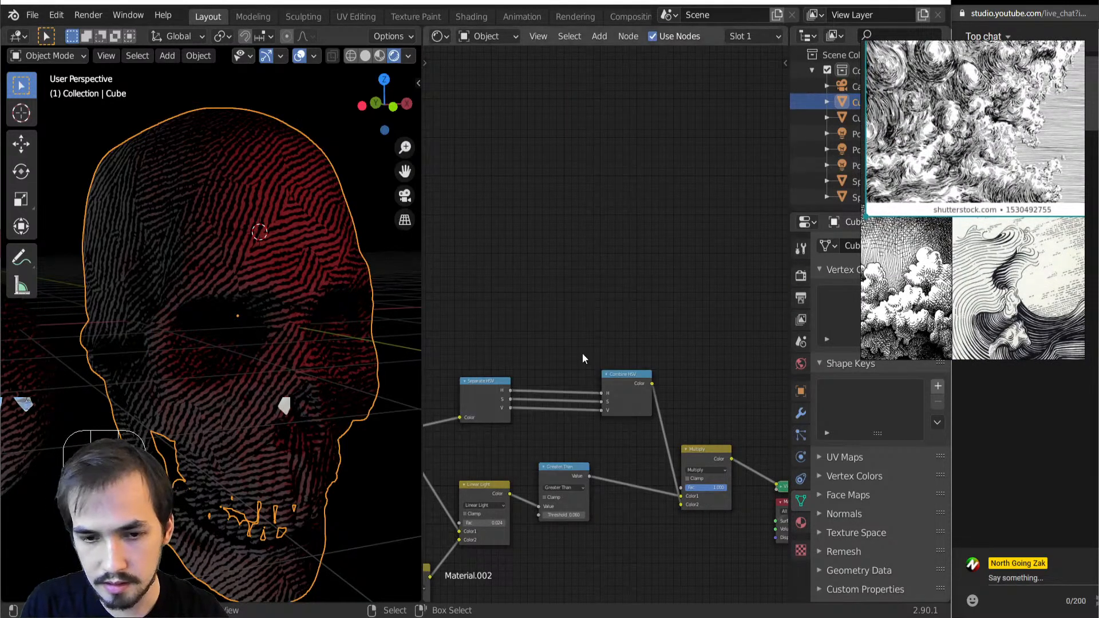
key("shift+a")
mouse_move(544, 283)
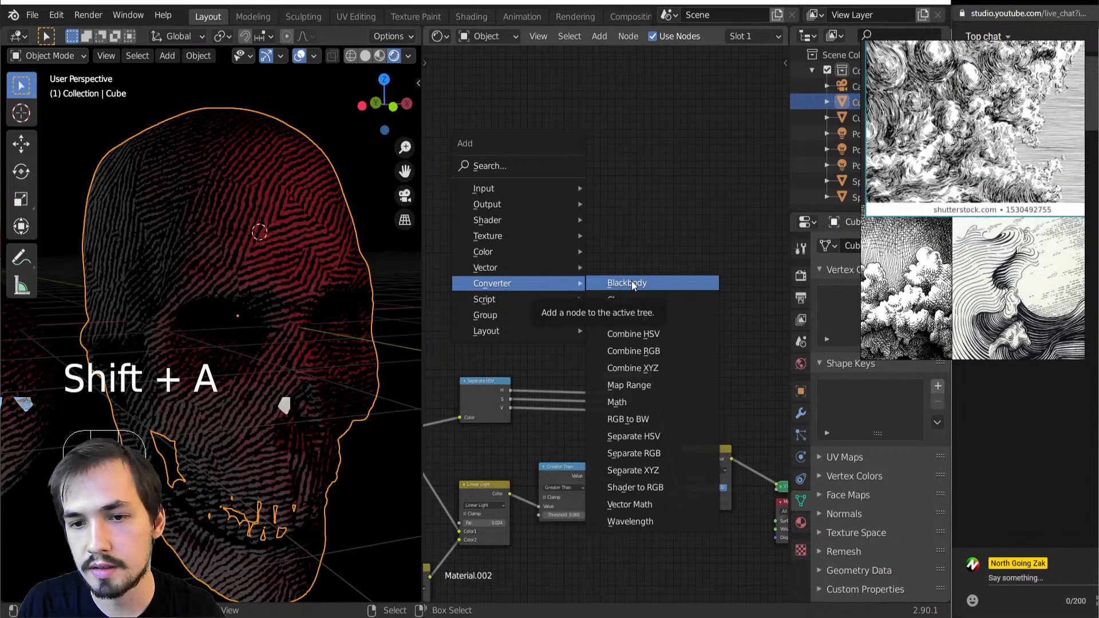
left_click(659, 386)
left_click(514, 279)
scroll(465, 399, "up", 3)
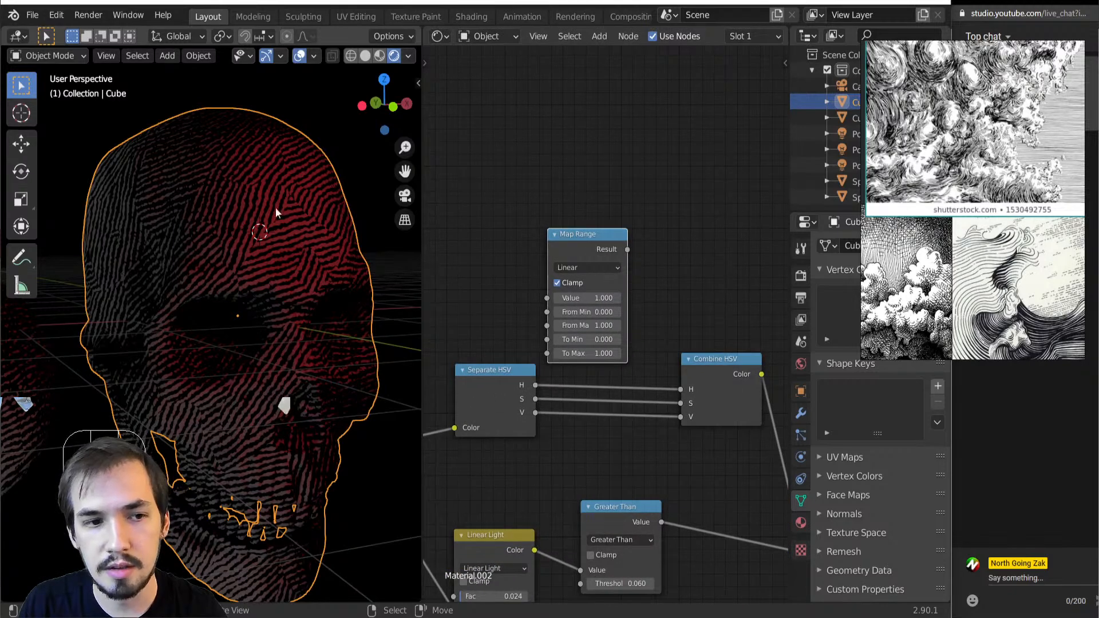
left_click_drag(583, 254, 627, 216)
Set the Map Range node to Stepped Linear with 37.410 steps while previewing its output
left_click(626, 236)
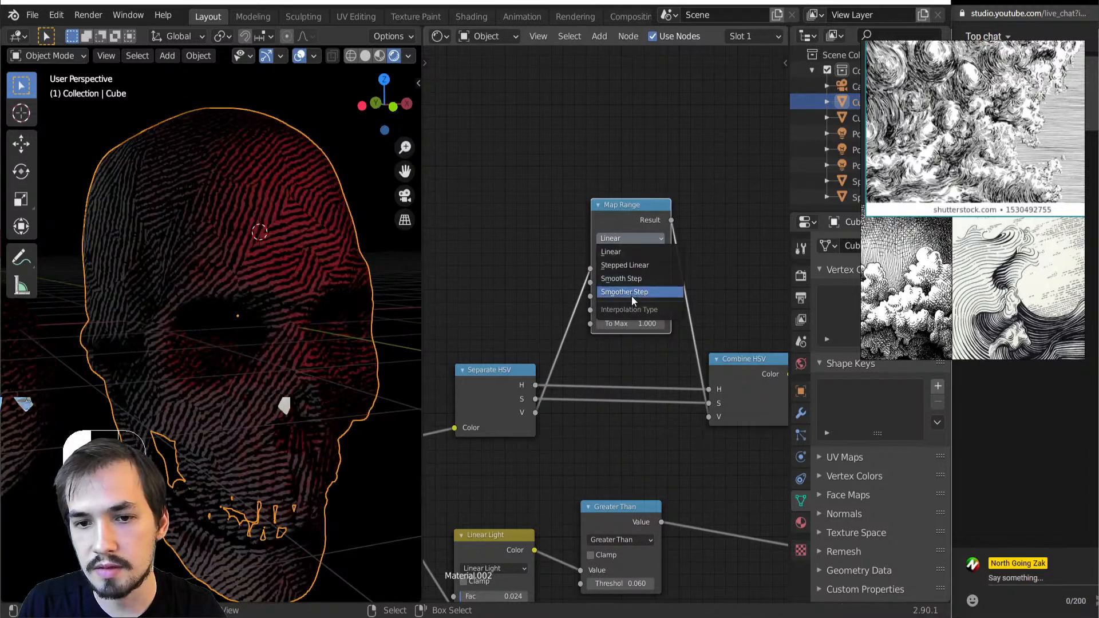
left_click(631, 266)
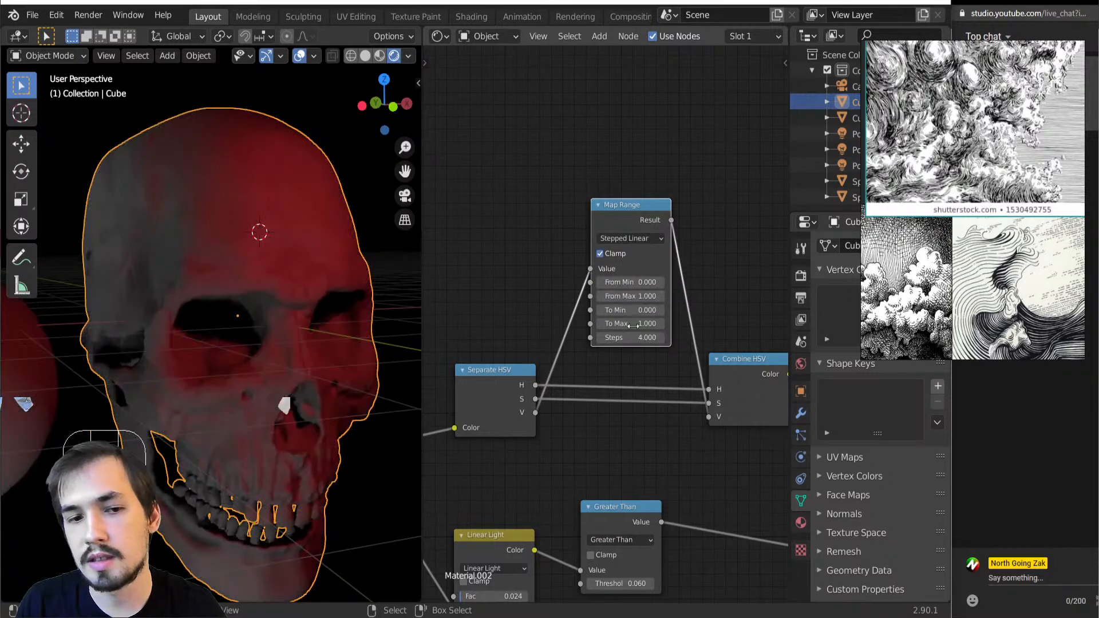
left_click_drag(636, 337, 624, 338)
left_click(633, 226, "ctrl+shift")
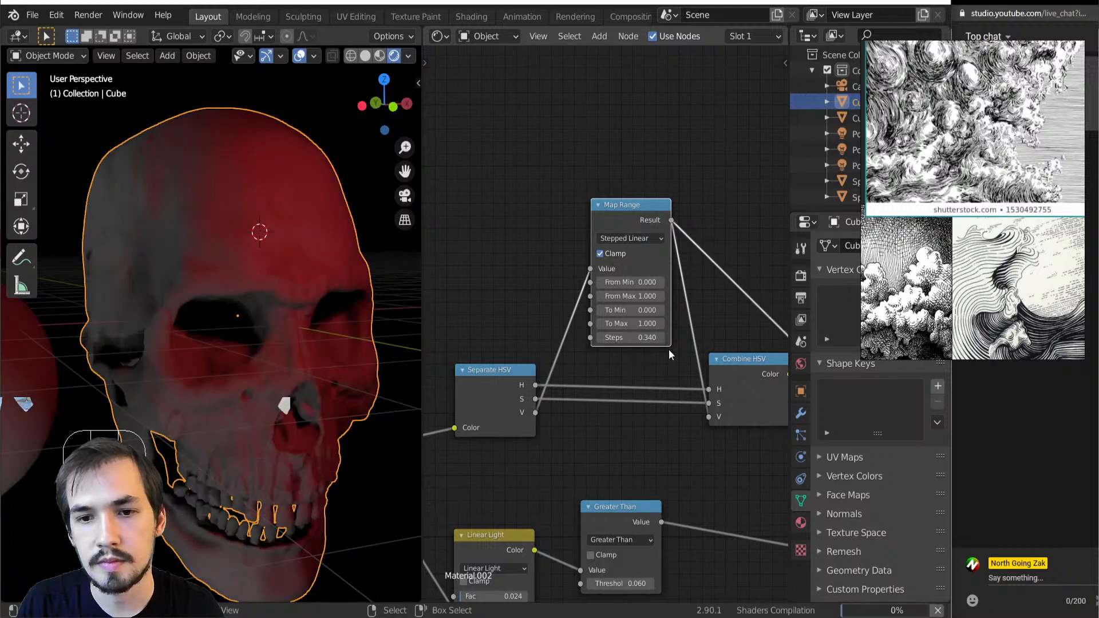
left_click_drag(638, 338, 682, 338, "shift")
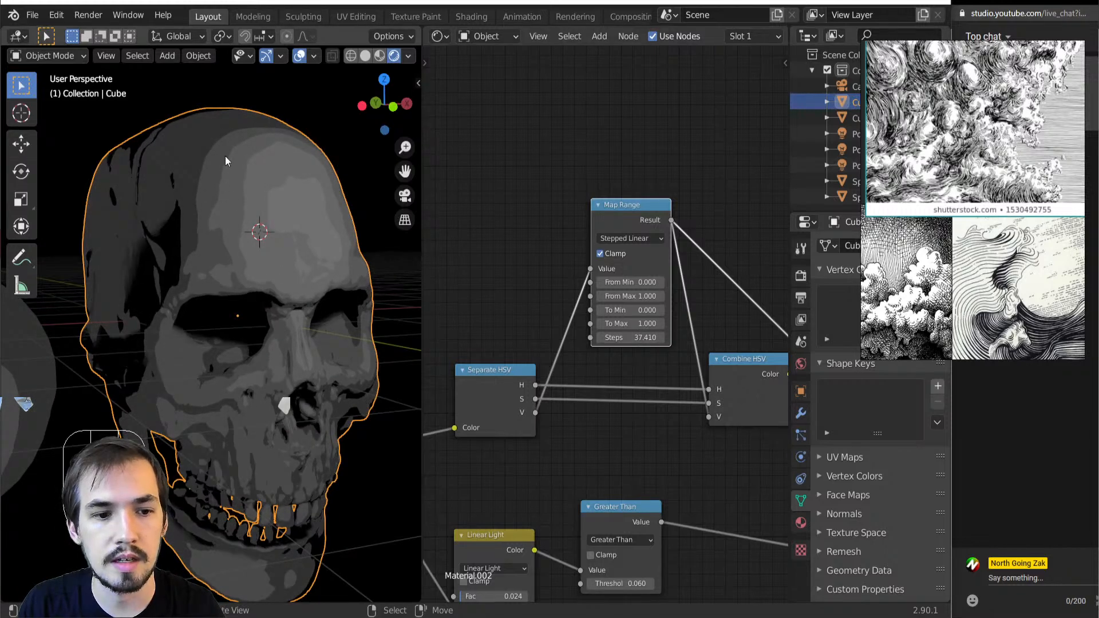
Move the Map Range node down between the HSV nodes and preview the Multiply node's output
left_click_drag(620, 215, 636, 363)
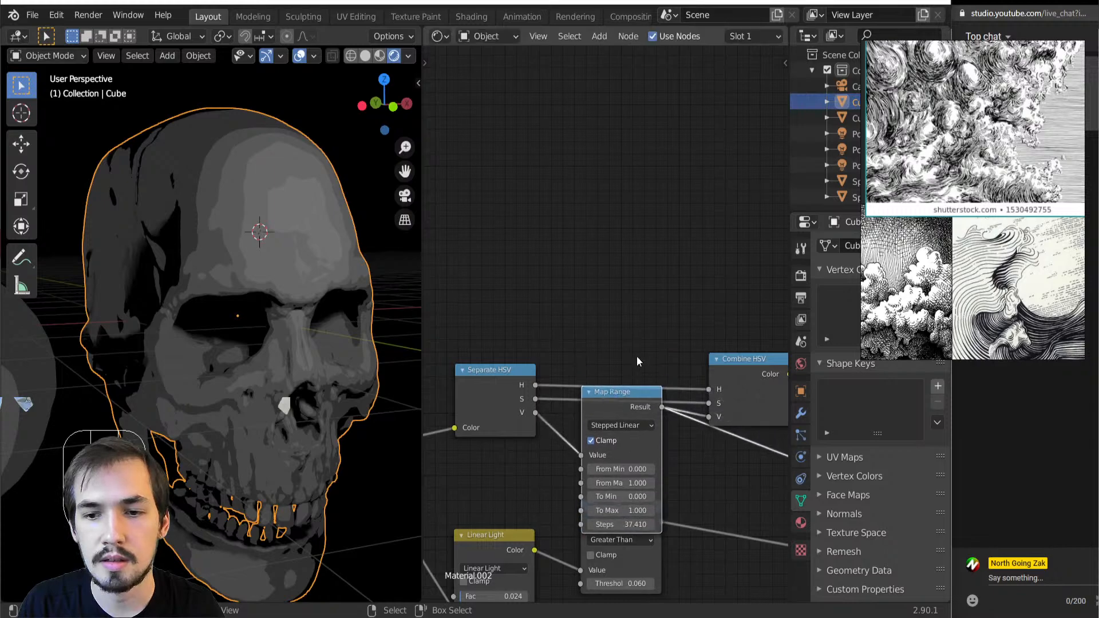
scroll(659, 364, "down", 2)
left_click(693, 372, "ctrl+shift")
middle_click_drag(692, 373, 545, 283)
left_click(633, 340, "ctrl+shift")
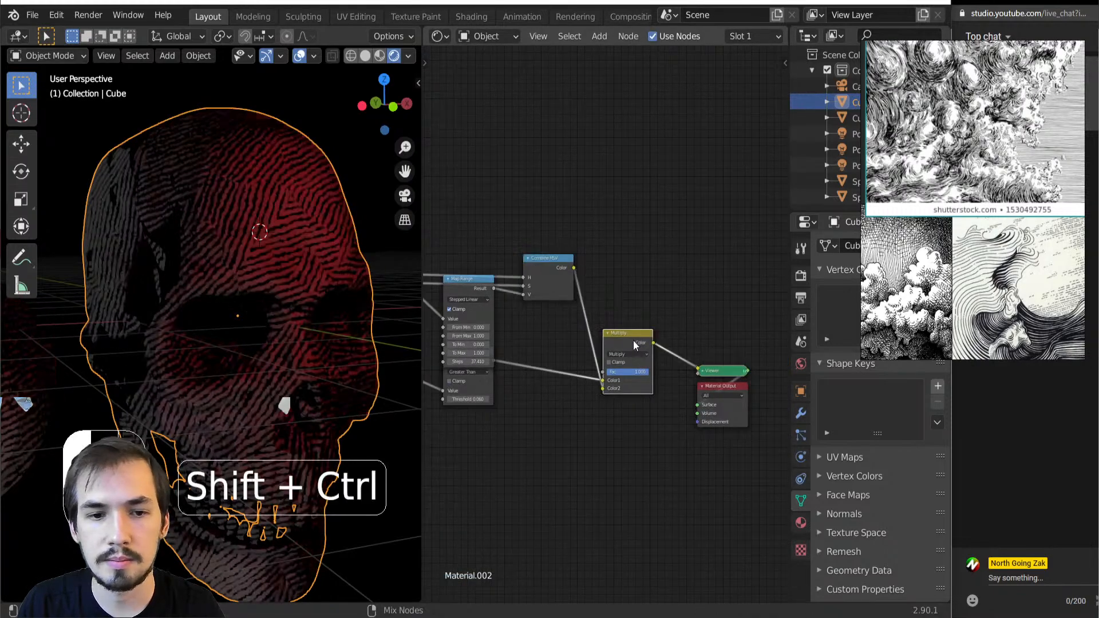
Examine the colored lines on the skull up close around the forehead and eye socket
mouse_move(283, 307)
middle_mouse_down()
mouse_move(286, 317)
mouse_move(266, 298)
middle_mouse_up()
scroll(264, 302, "down", 3)
scroll(267, 298, "up", 6)
scroll(599, 320, "up", 1)
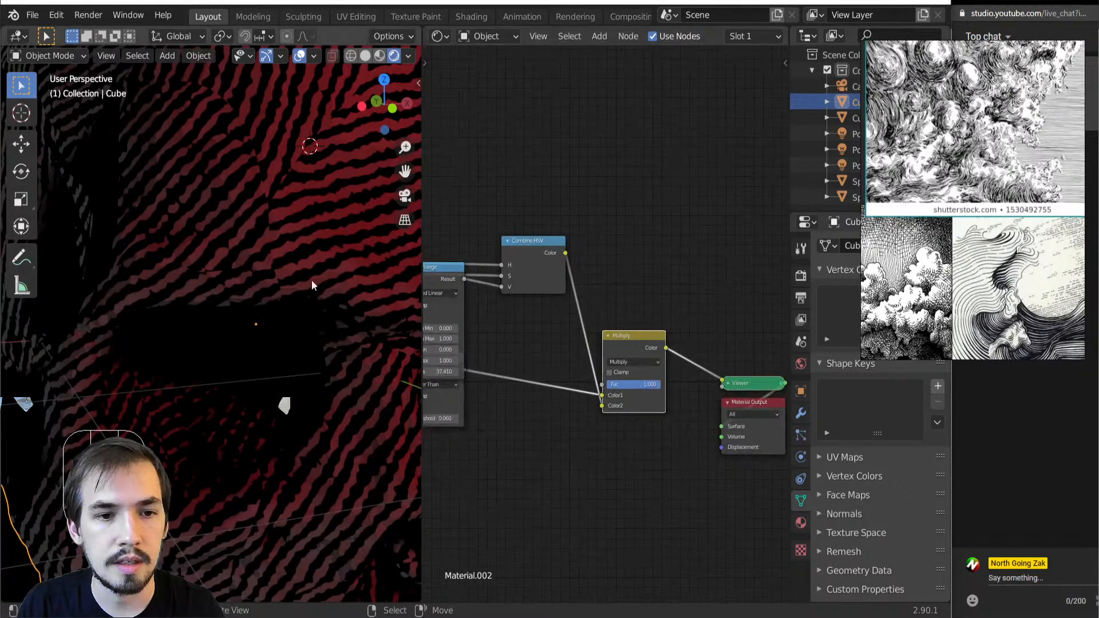
scroll(298, 280, "up", 3)
scroll(269, 276, "down", 4)
scroll(596, 316, "up", 3)
Lower the Map Range node and insert a duplicate of it on the S link between the HSV nodes
middle_click_drag(561, 307, 858, 334)
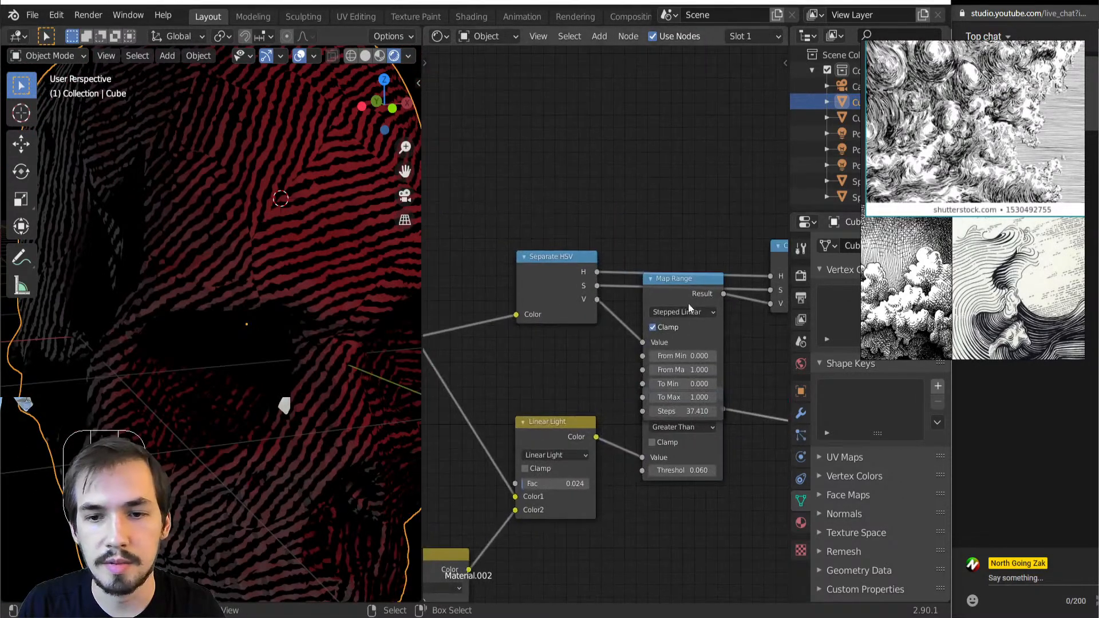
left_click_drag(691, 286, 685, 340)
key("shift+d")
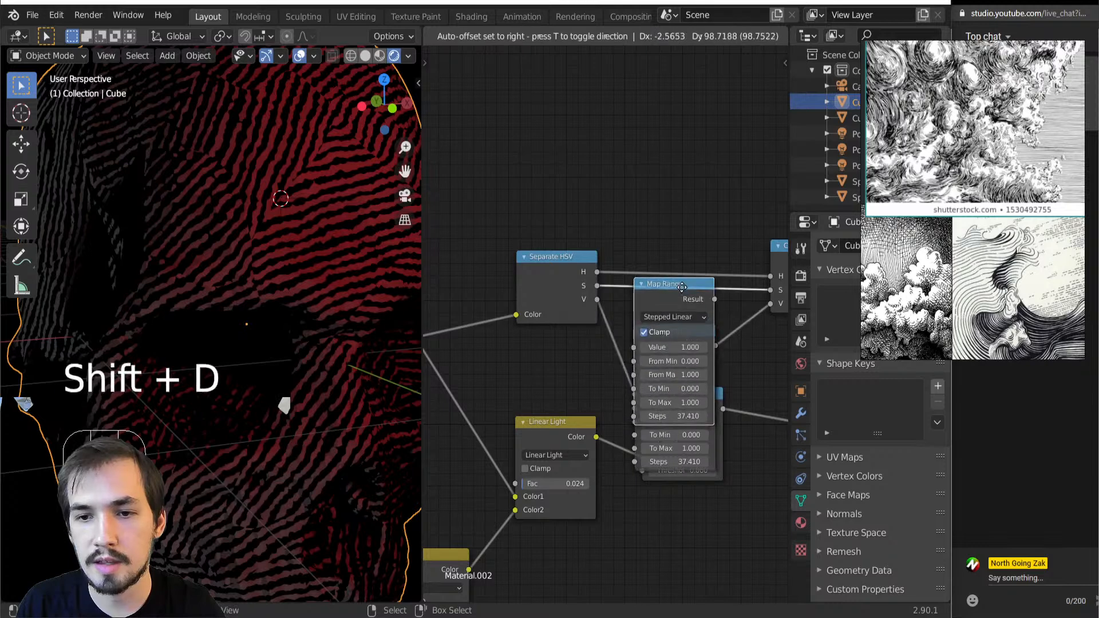
left_click(664, 74)
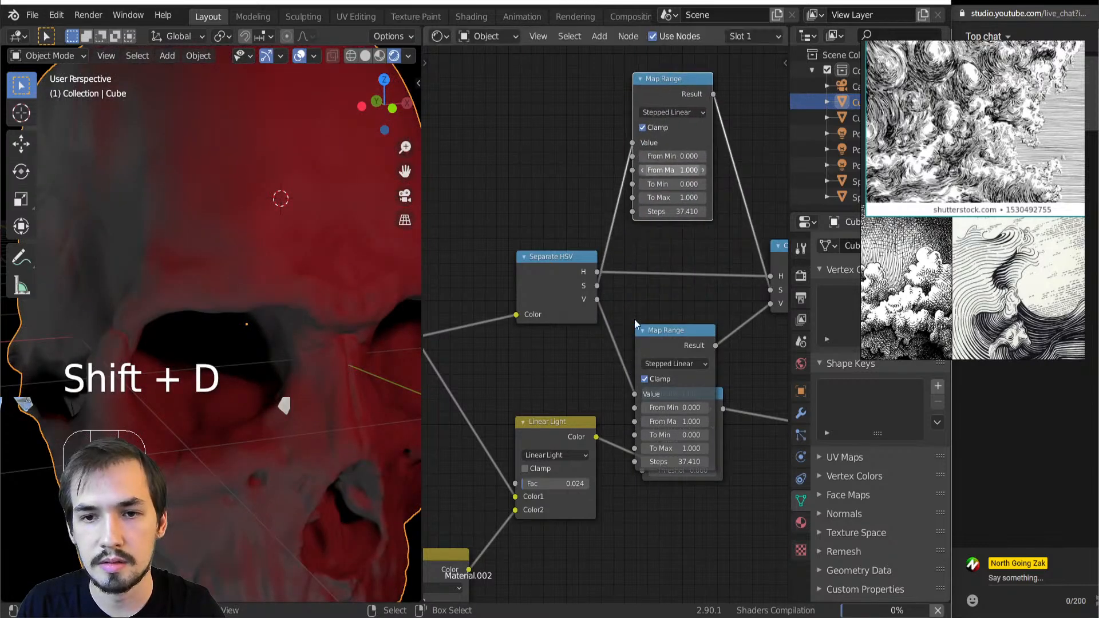
Preview the duplicated Map Range node's output and set its Steps to 3
scroll(606, 323, "down", 2)
scroll(204, 290, "down", 3)
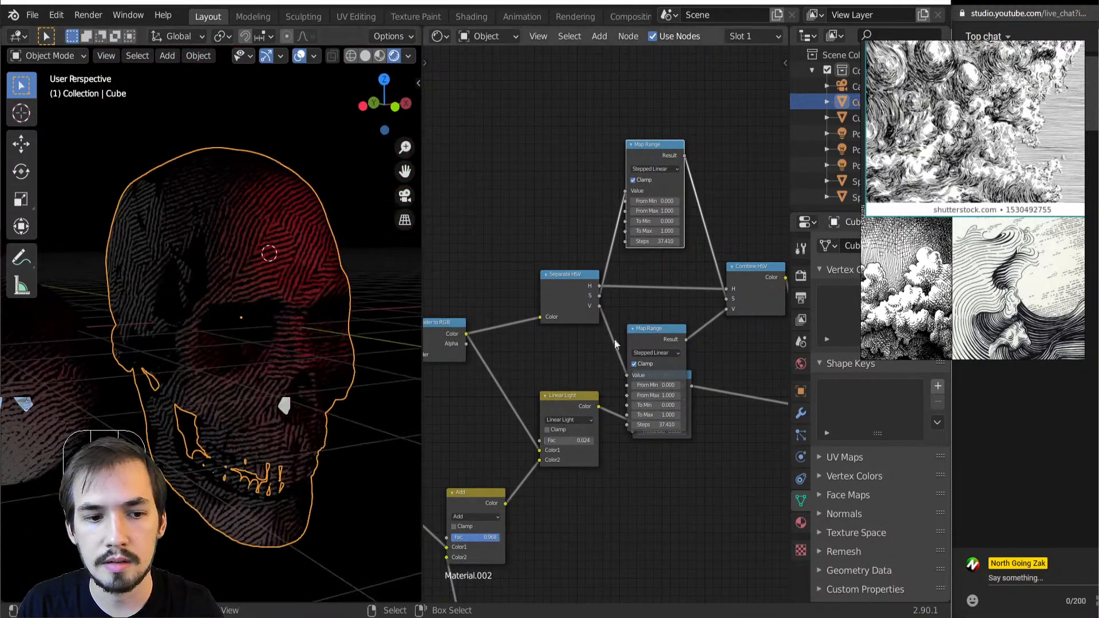
scroll(604, 324, "up", 2)
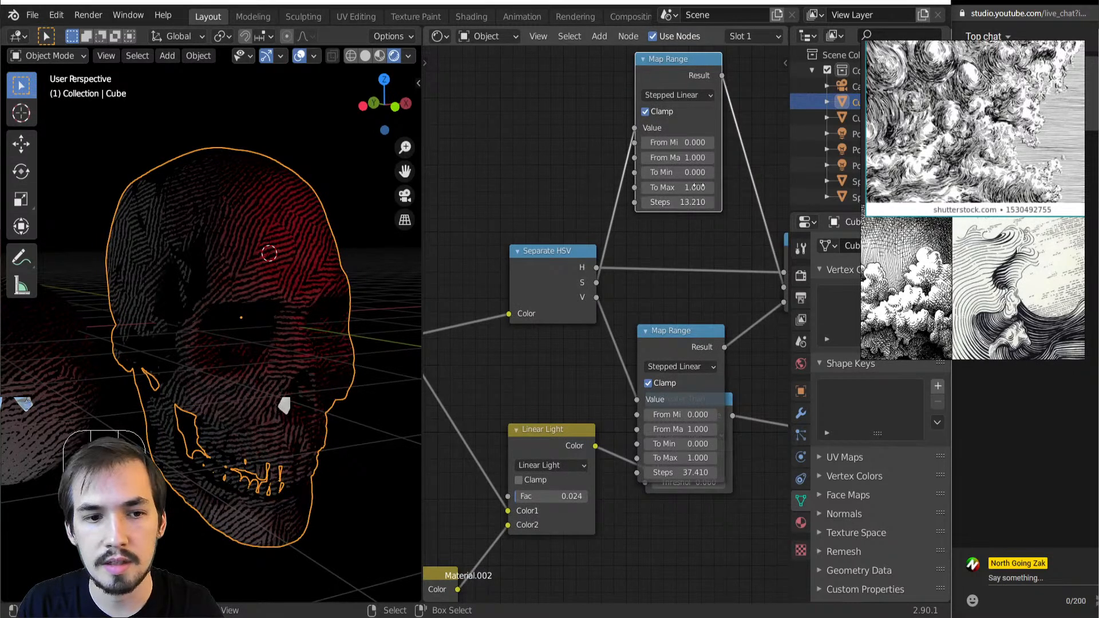
left_click(675, 81, "ctrl+shift")
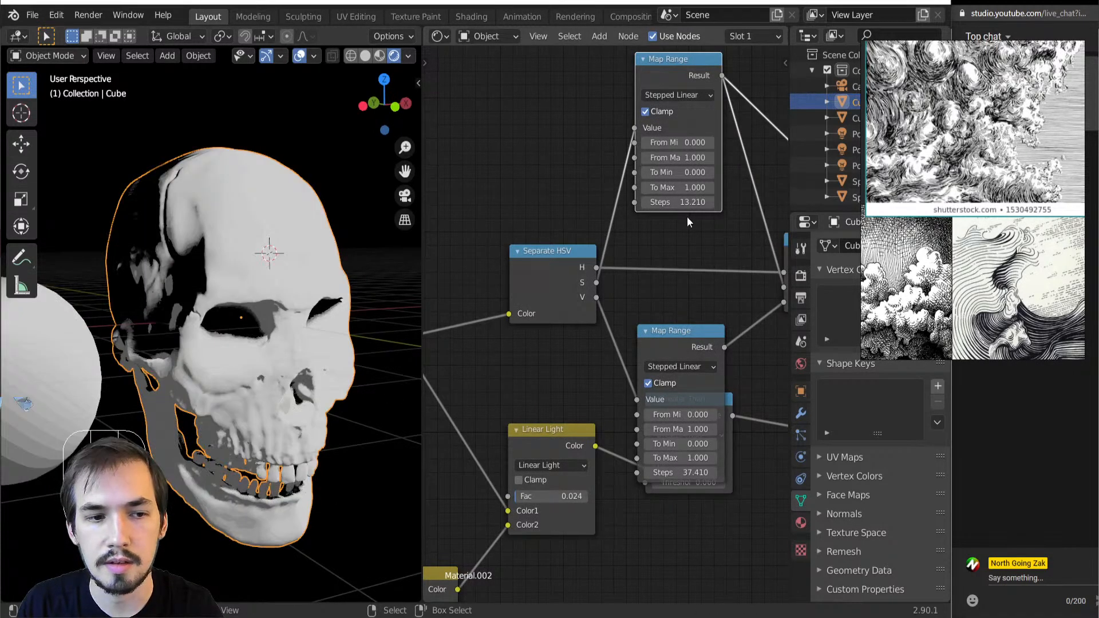
left_click_drag(686, 202, 665, 202, "shift")
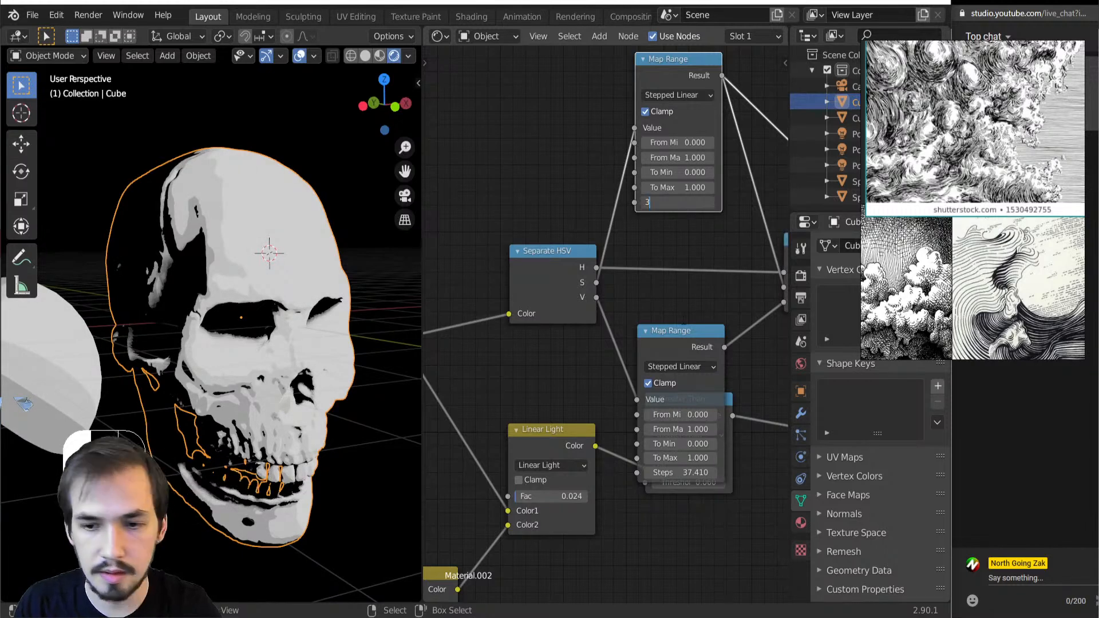
key("Return")
Add a Value node and connect it to the Steps inputs of both Map Range nodes
key("shift+a")
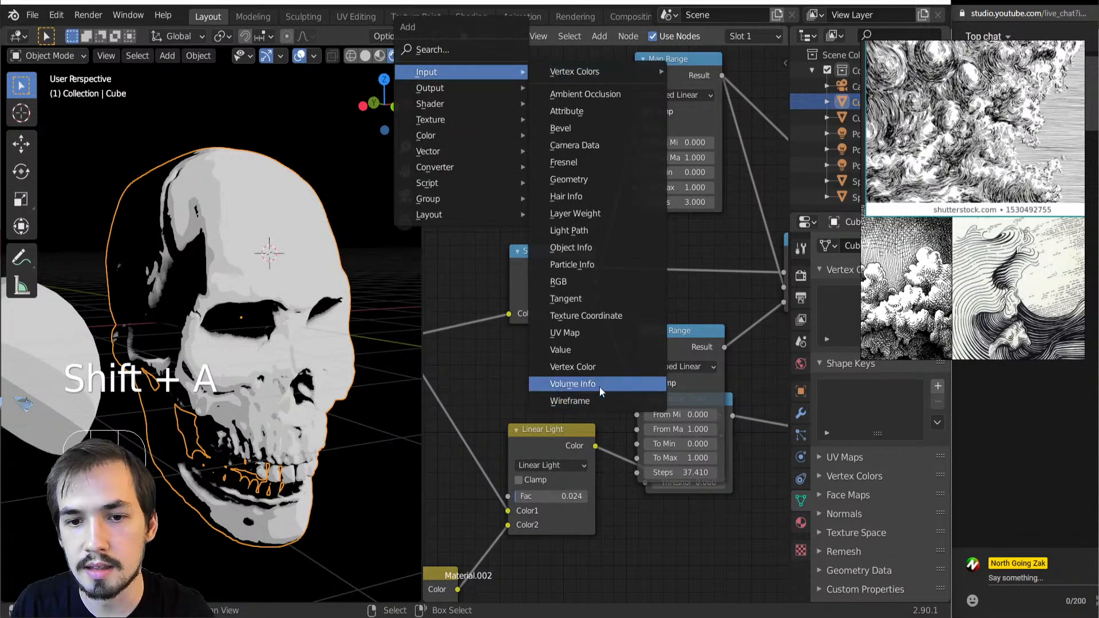
left_click(595, 349)
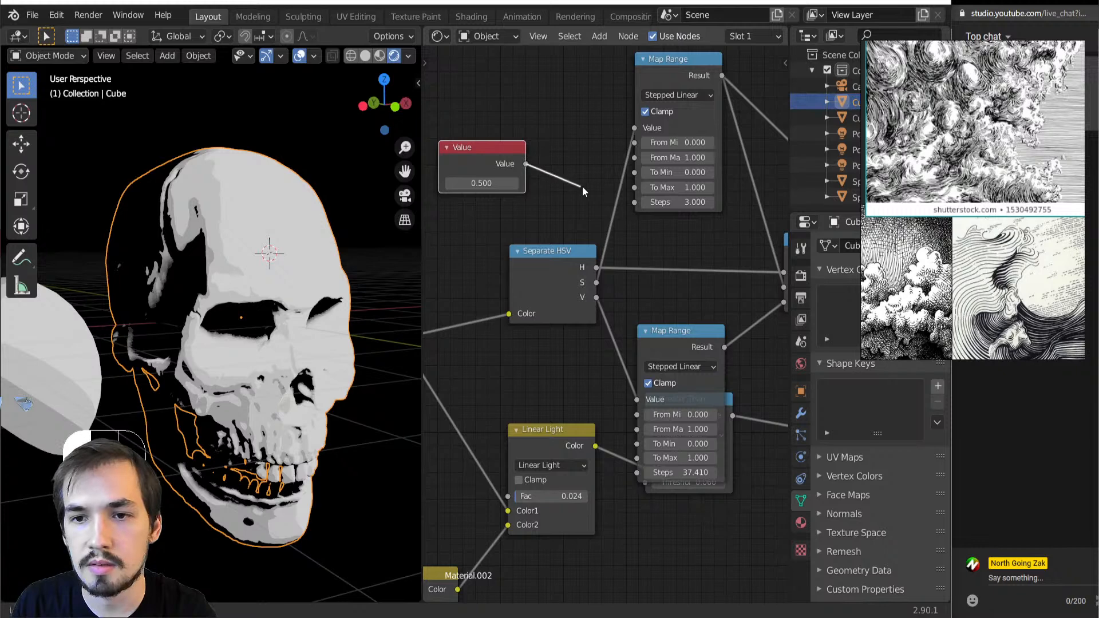
left_click_drag(641, 201, 640, 203)
left_click_drag(526, 164, 637, 473)
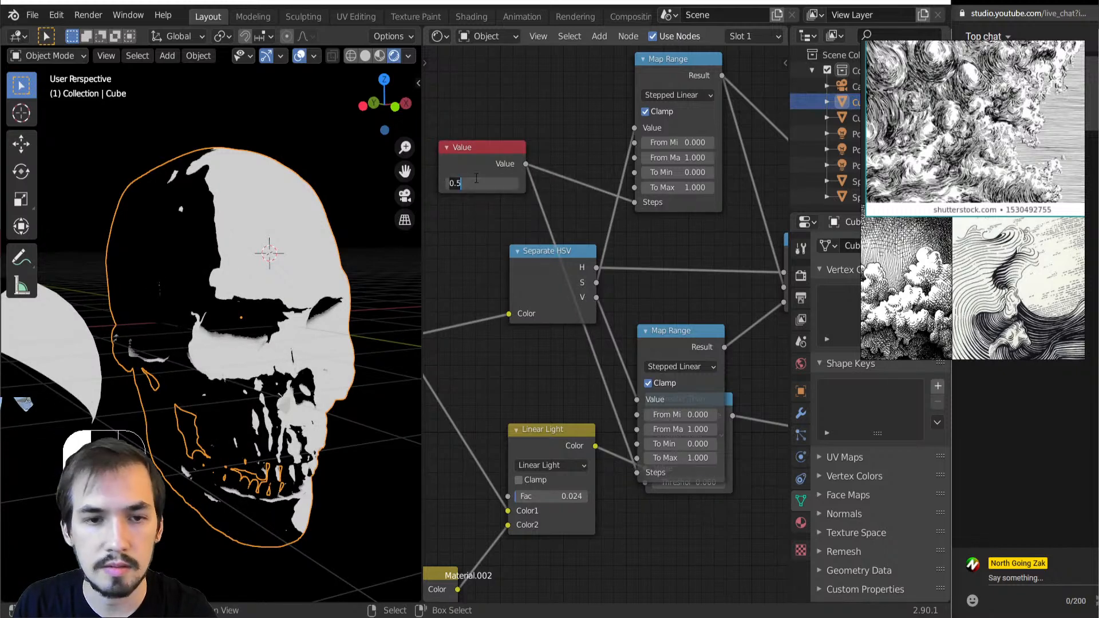
Set the Value node that drives the Map Range steps to 3
key("BackSpace")
key("BackSpace")
key("BackSpace")
type("3")
key("Return")
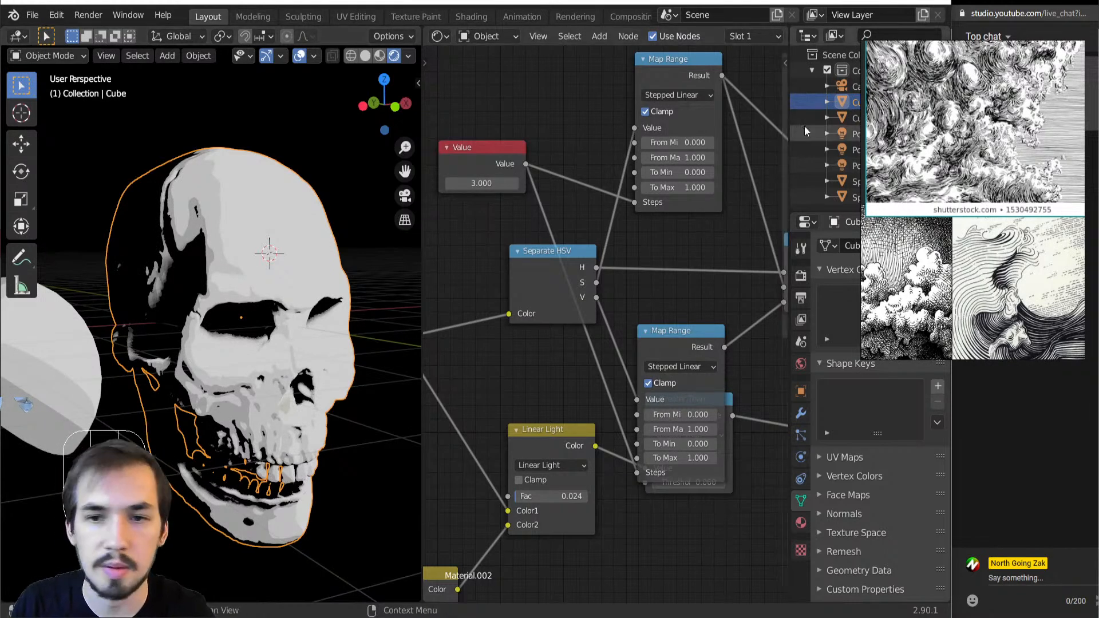
Stack the two Map Range nodes one directly above the other between the HSV nodes
scroll(667, 279, "down", 2)
left_click_drag(671, 335, 639, 170)
scroll(617, 305, "down", 3)
scroll(656, 311, "up", 2)
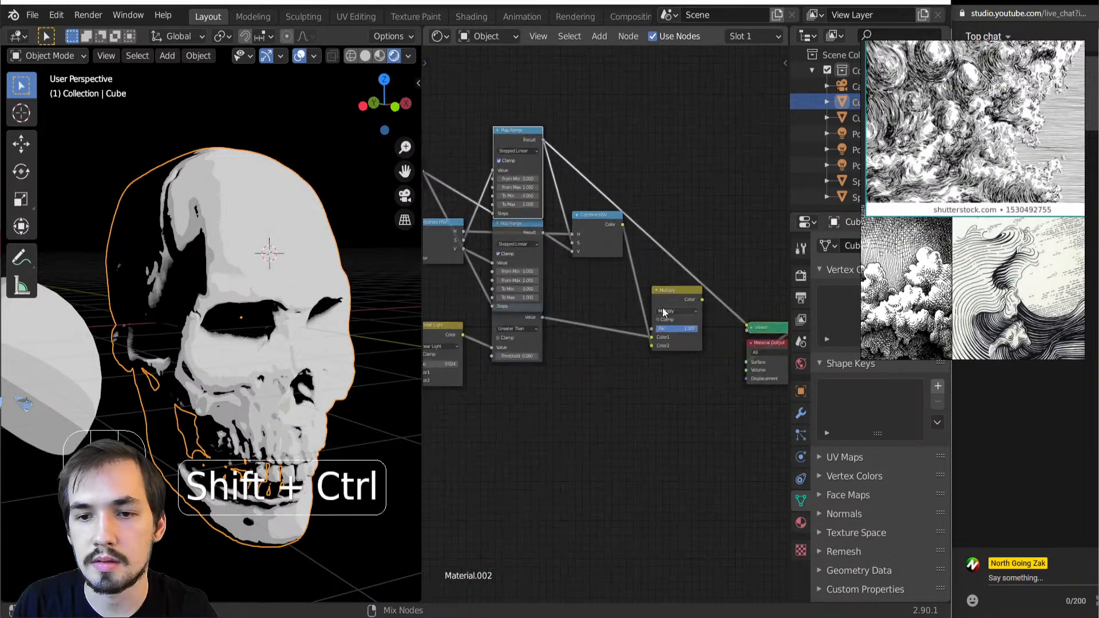
Preview the Multiply node's output and move the value channel's Map Range node down, clear of the saturation one
left_click(679, 297, "ctrl+shift")
middle_click_drag(239, 341, 247, 349)
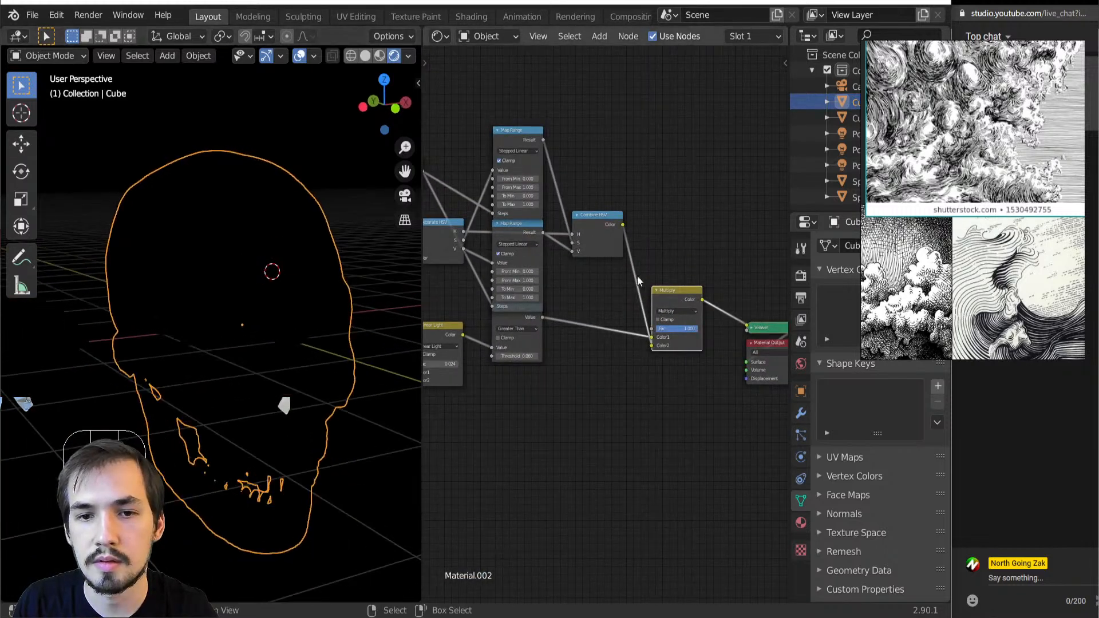
left_click_drag(523, 242, 510, 277)
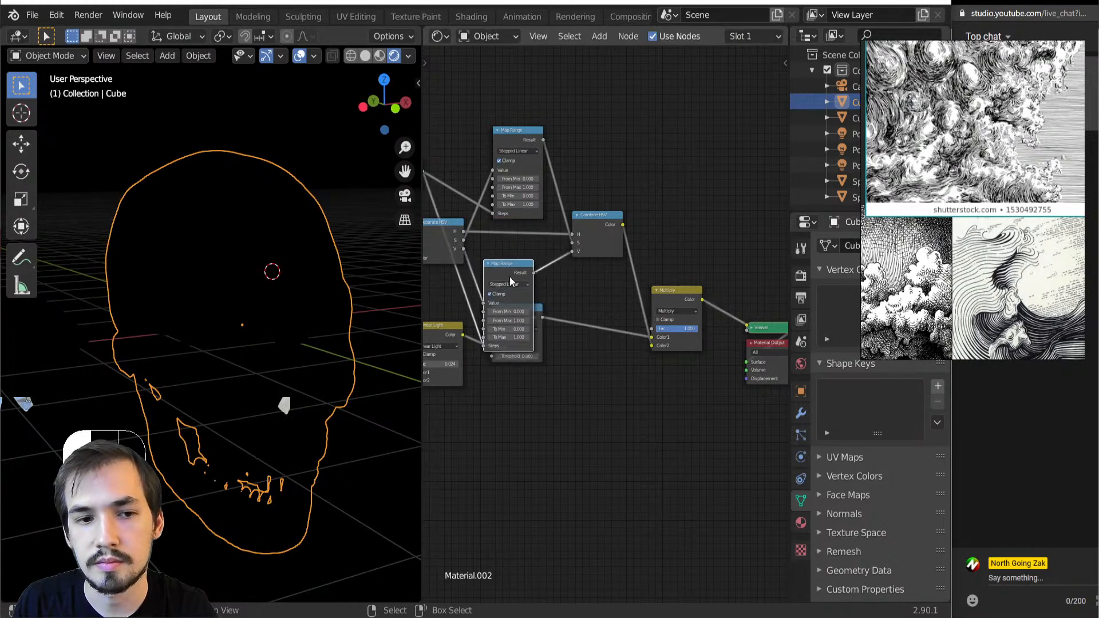
Disconnect the Map Range node from the Combine HSV node's V input and preview the Combine HSV output
left_click(597, 230, "ctrl+shift")
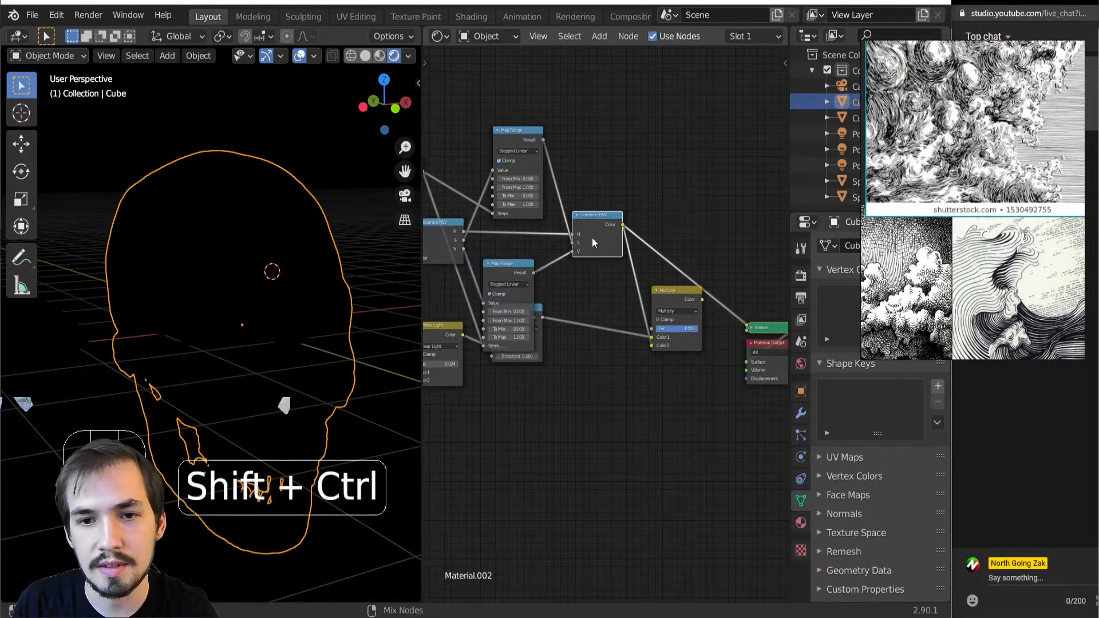
middle_click_drag(557, 253, 647, 262)
scroll(665, 276, "up", 6)
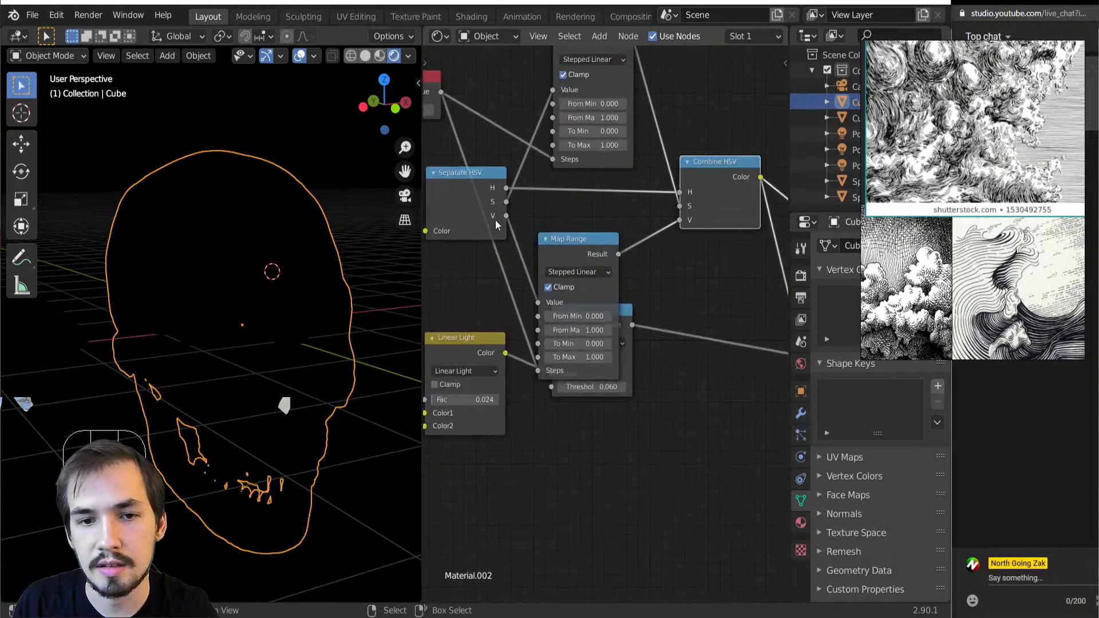
left_click(495, 209, "ctrl+shift")
left_click_drag(680, 219, 656, 223)
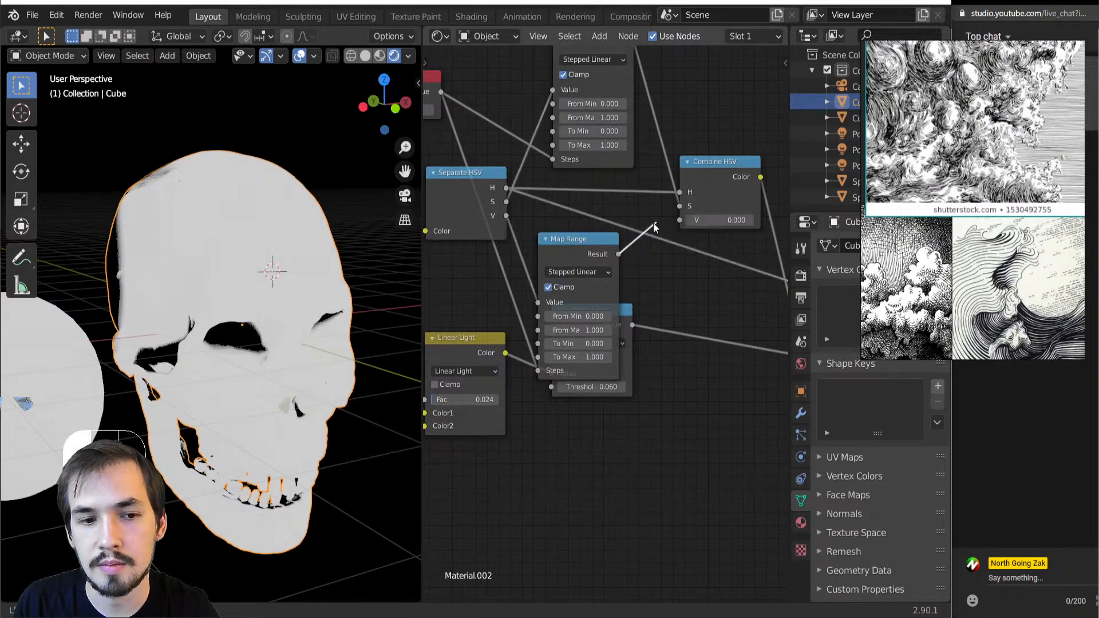
left_click(730, 188, "ctrl+shift")
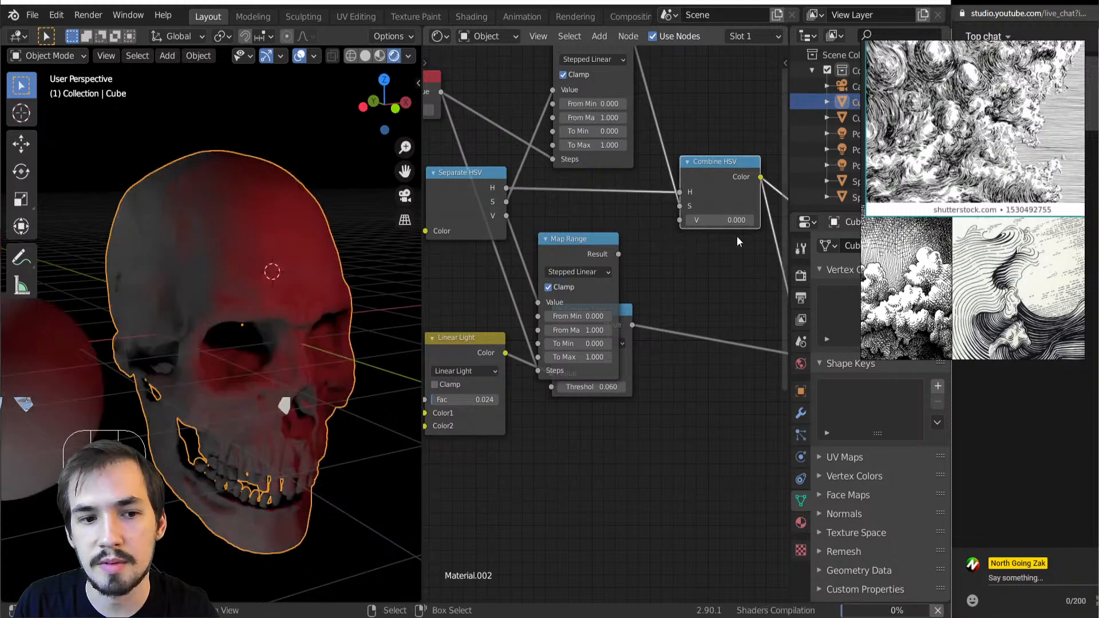
Set the Combine HSV node's V value to 0.5
left_click_drag(719, 222, 670, 222, "shift")
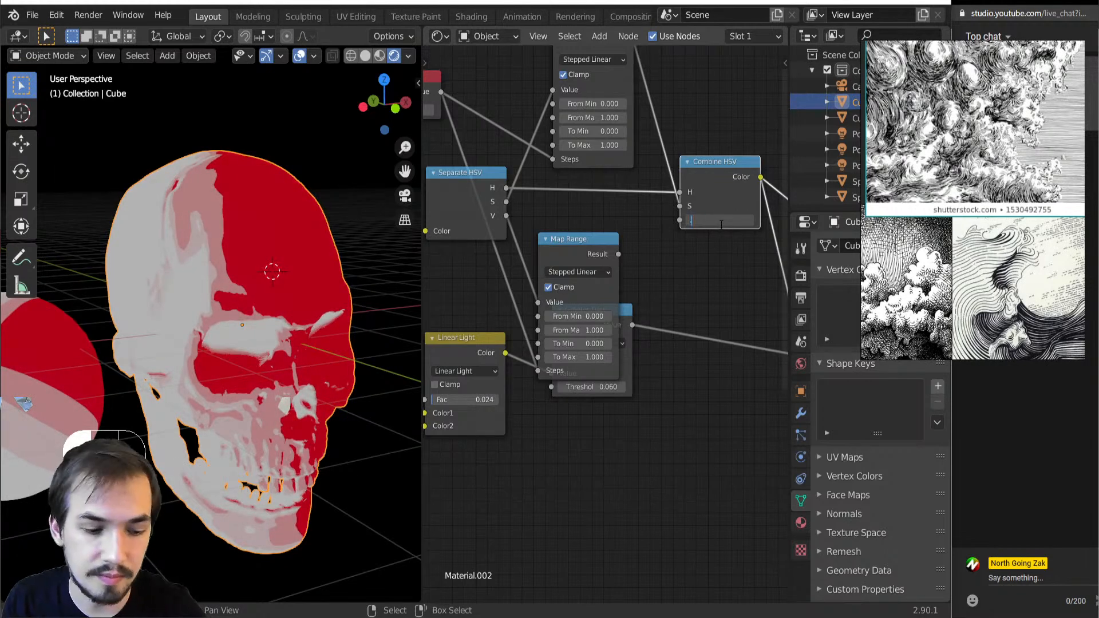
key("Return")
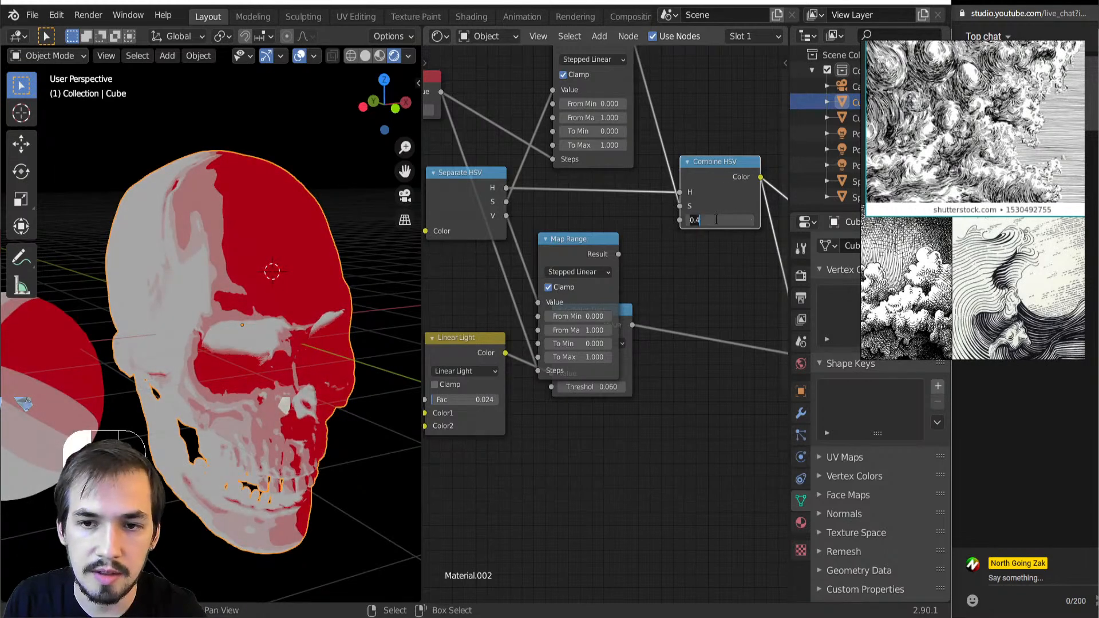
key("Return")
Move the saturation channel's Map Range node down between the HSV nodes and preview the Multiply node's output
scroll(623, 200, "down", 2)
scroll(585, 221, "up", 2)
middle_click_drag(585, 221, 600, 311)
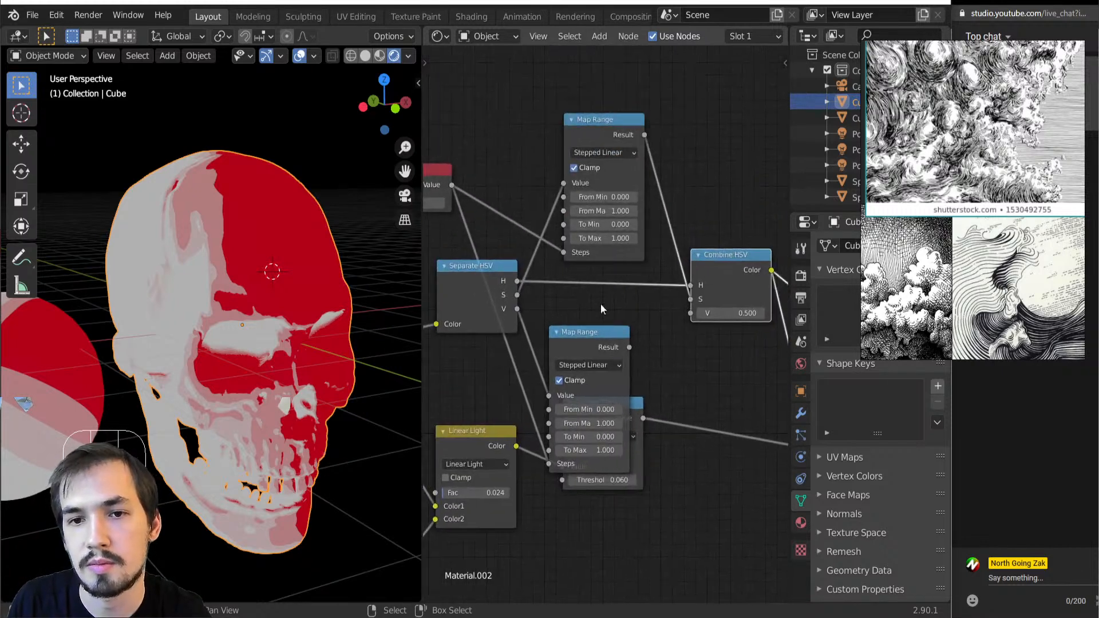
left_click_drag(595, 125, 599, 276)
scroll(599, 276, "down", 3)
middle_click_drag(587, 303, 537, 289)
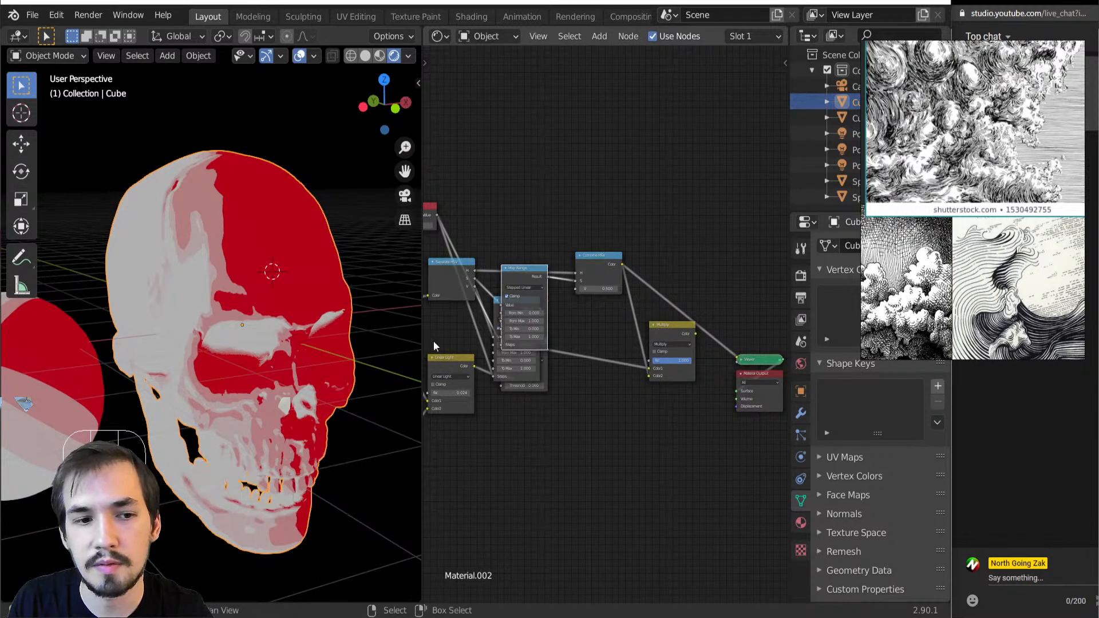
left_click(662, 335, "ctrl+shift")
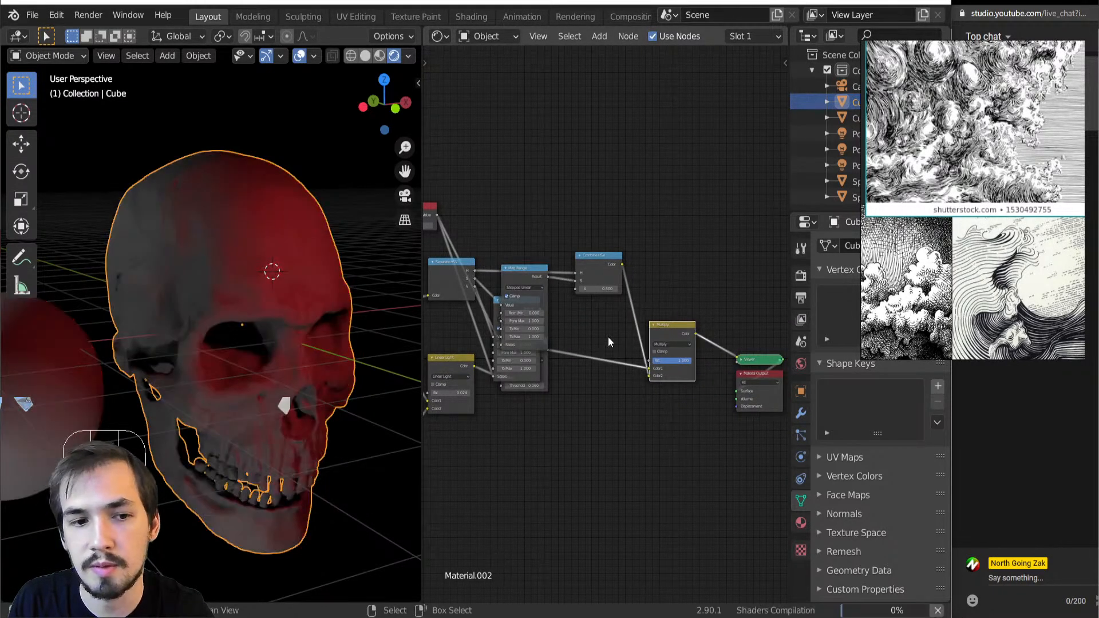
Select the Point.001 light, move the reference images off its properties, and make the light pale blue-violet
mouse_move(266, 335)
middle_mouse_down()
mouse_move(213, 345)
mouse_move(140, 338)
mouse_move(269, 351)
mouse_move(206, 290)
mouse_move(194, 296)
middle_mouse_up()
scroll(193, 295, "down", 4)
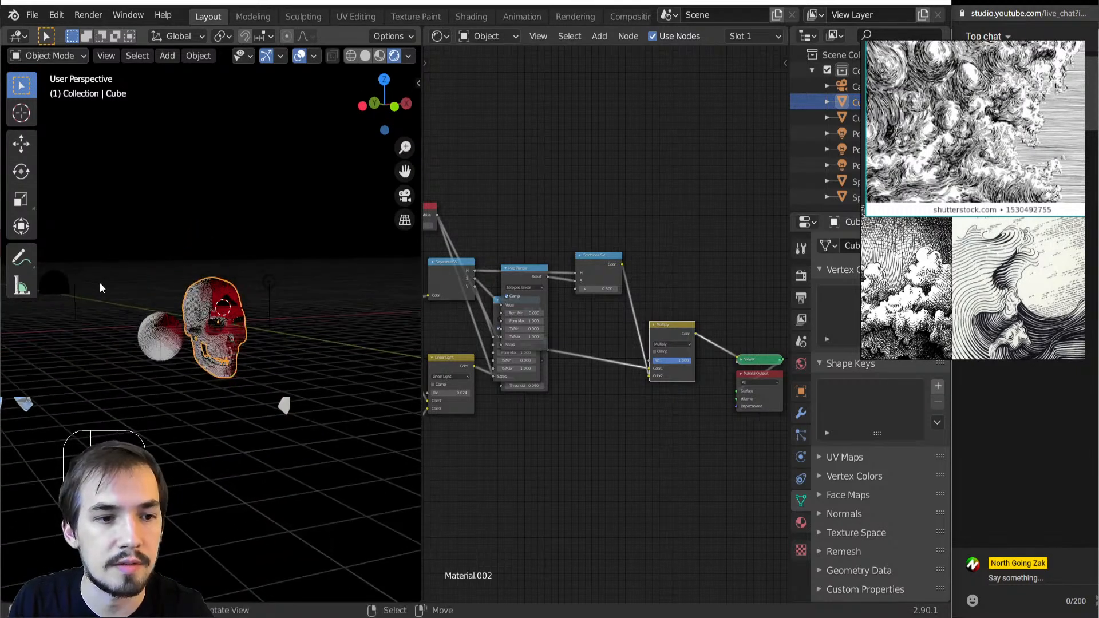
left_click(83, 258)
left_click_drag(911, 293, 560, 304)
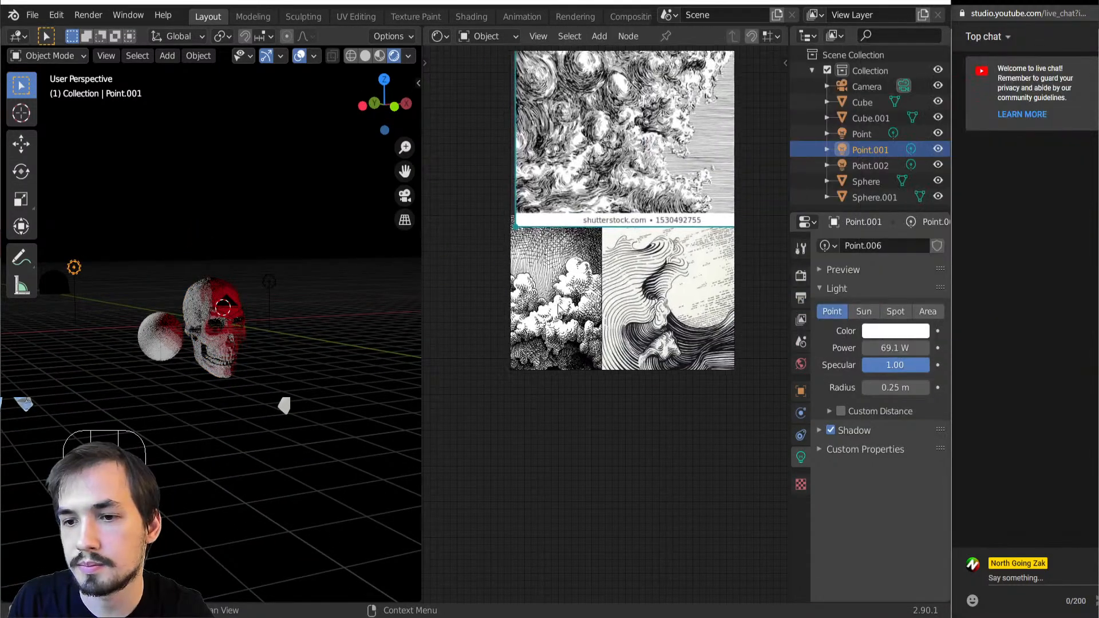
left_click(901, 331)
left_click_drag(857, 174, 872, 166)
middle_click_drag(128, 389, 317, 320)
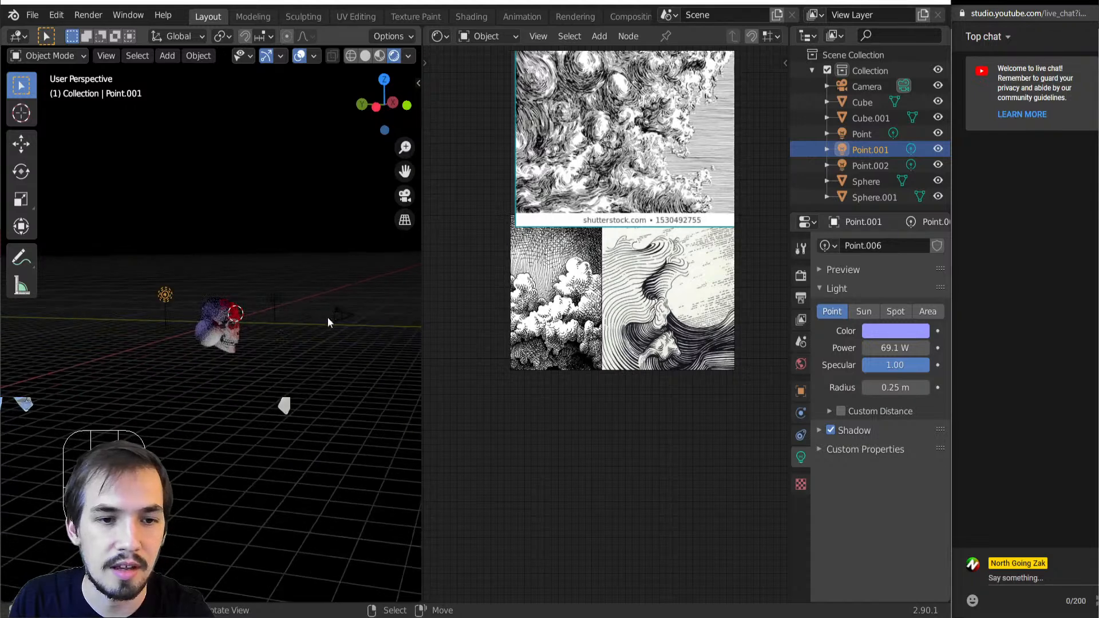
Duplicate the red point light, offset the copy by about -4.49, 0.36, -5.25 m, and color it yellow
left_click(285, 297)
middle_click_drag(258, 342, 198, 353)
scroll(198, 354, "up", 5)
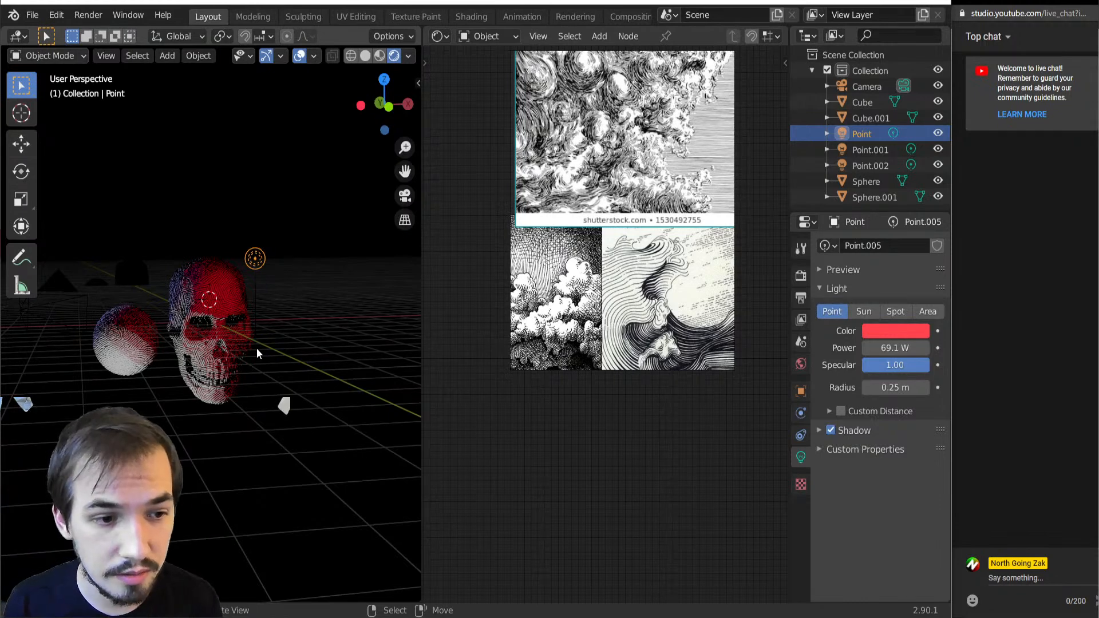
key("shift+d")
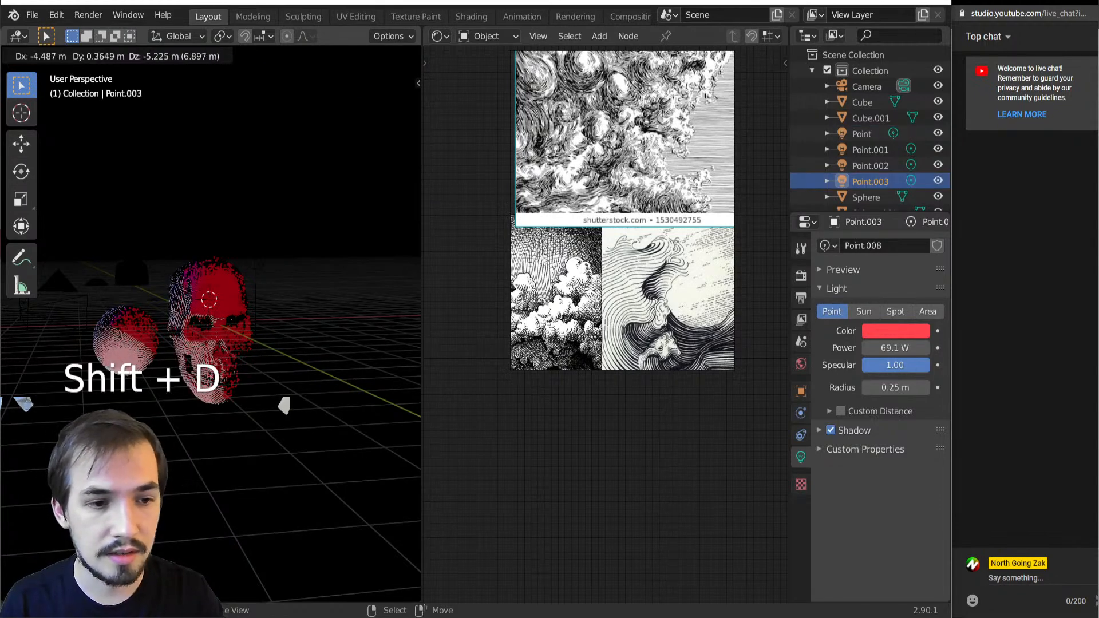
left_click(750, 405)
left_click(895, 331)
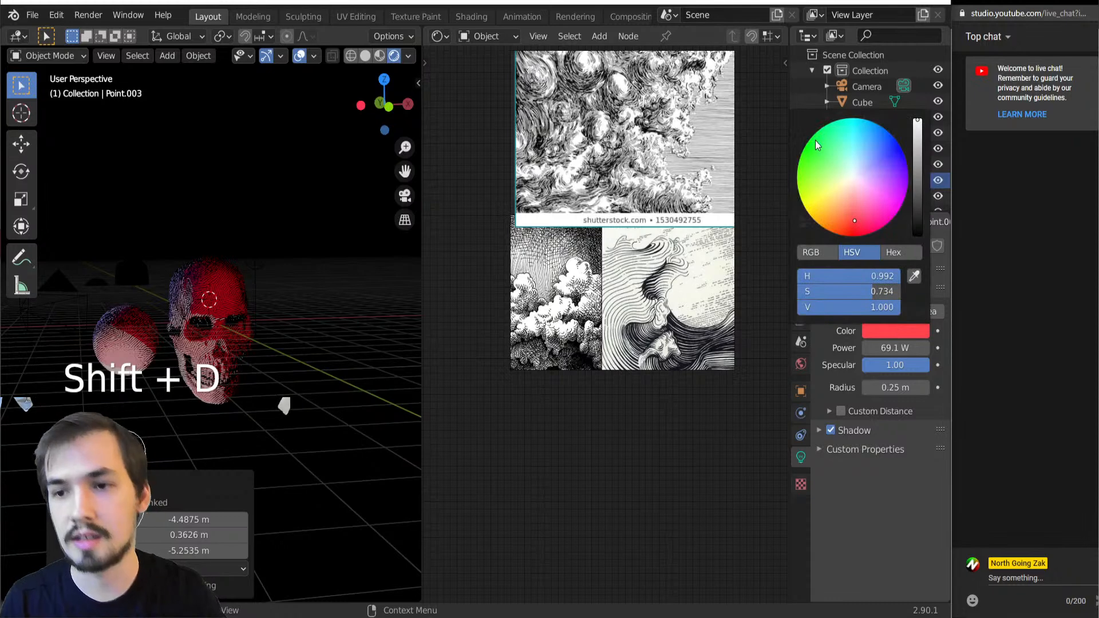
left_click(844, 198)
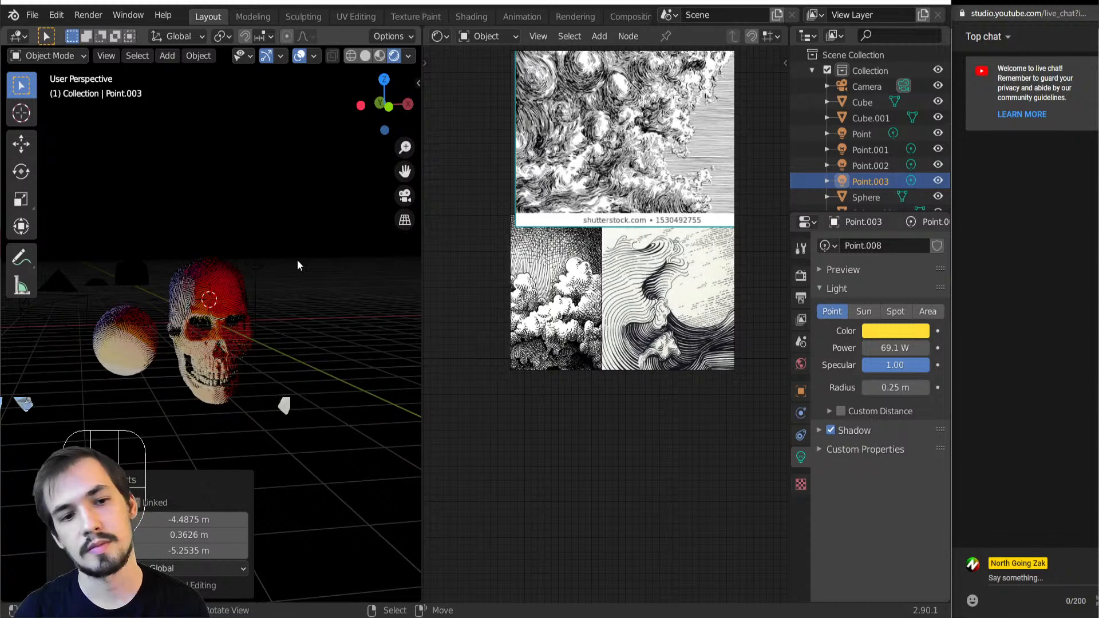
Move the reference images above the shader nodes, reselect the skull and inspect its colored line shading
left_click_drag(572, 213, 657, 209)
left_click_drag(657, 372, 658, 140)
scroll(603, 510, "down", 3)
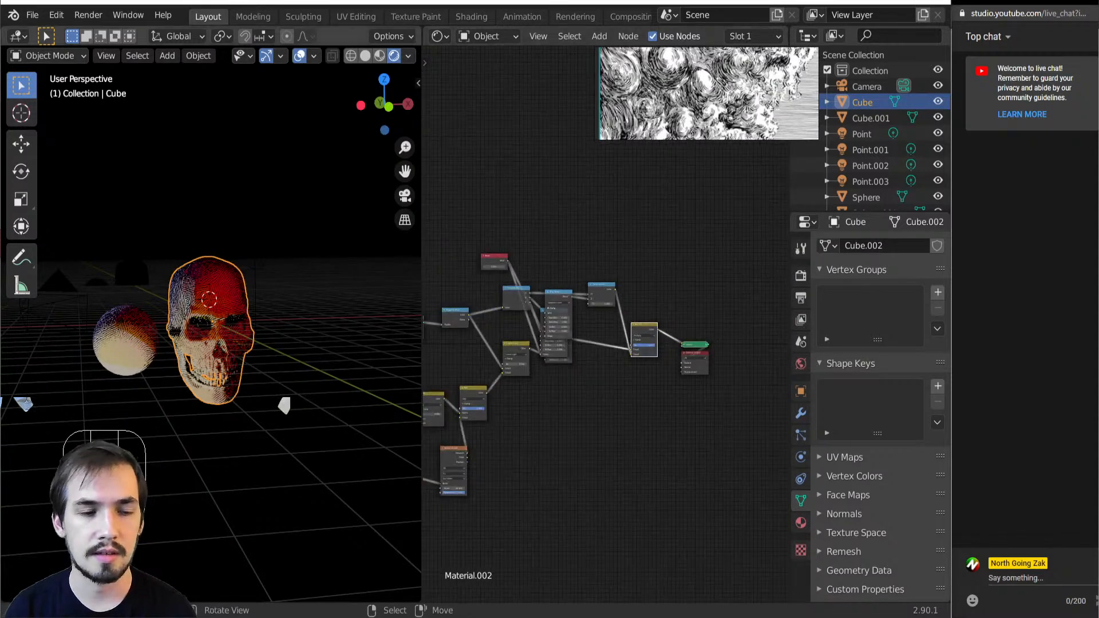
scroll(225, 350, "up", 5)
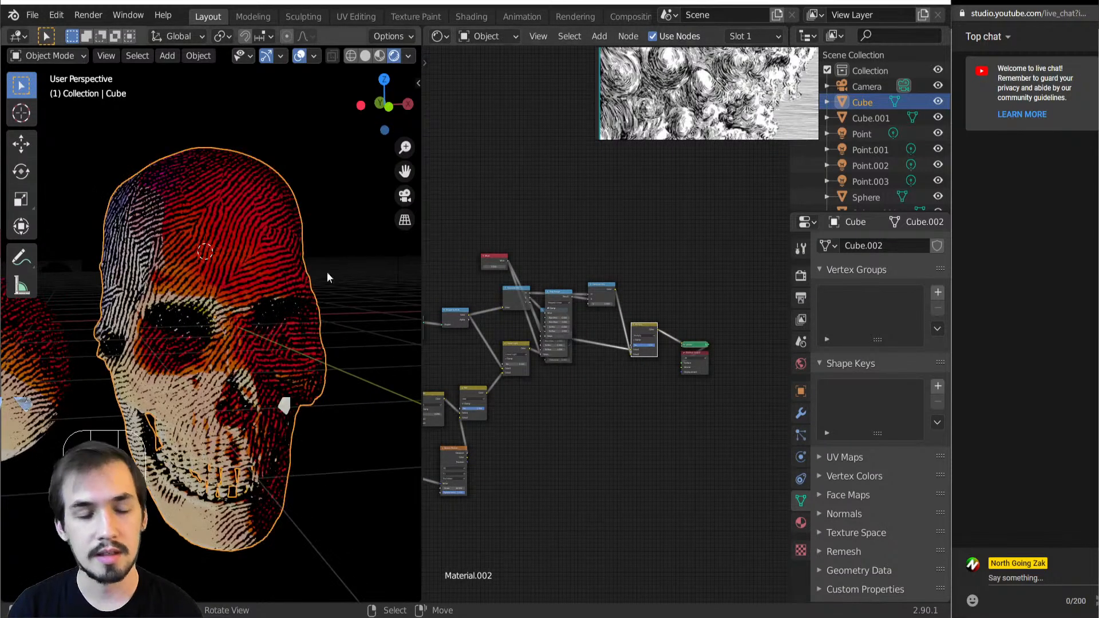
scroll(149, 371, "down", 3)
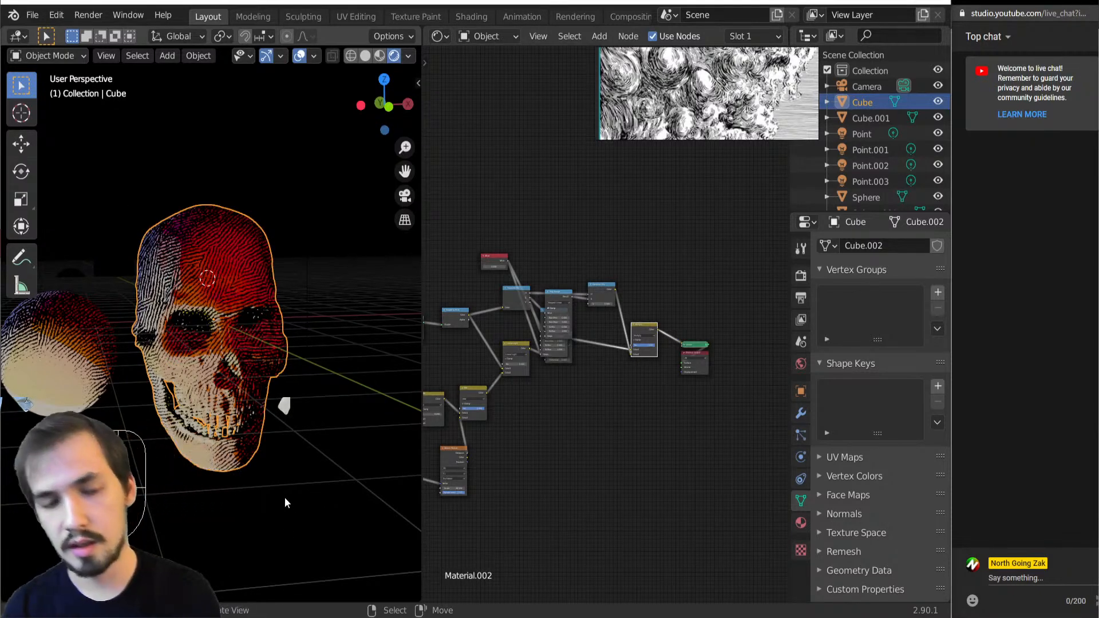
scroll(702, 417, "up", 3)
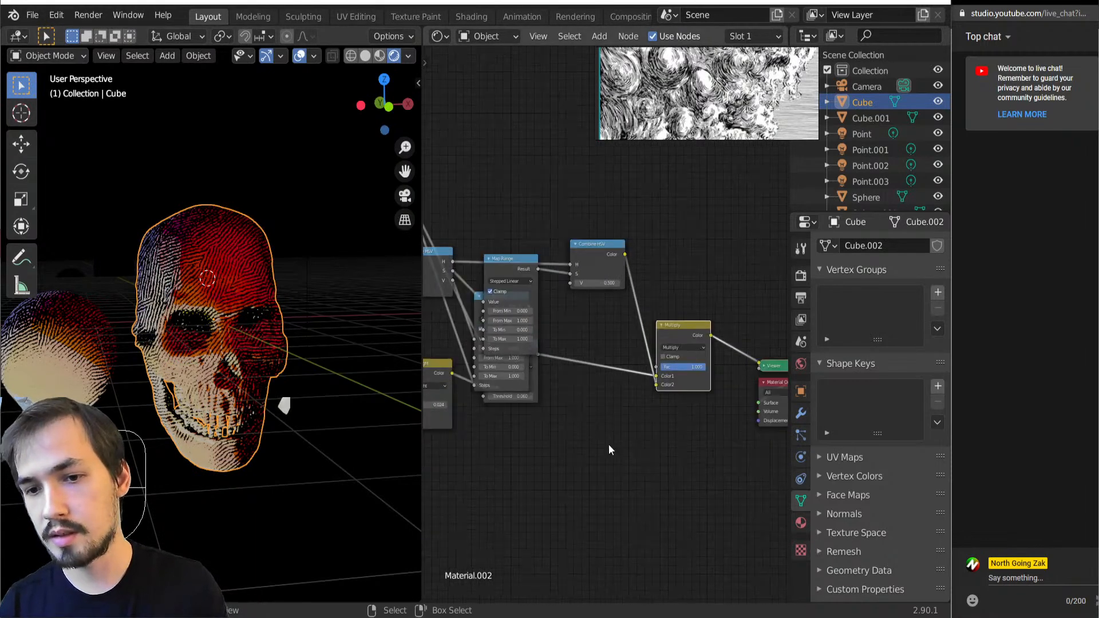
Duplicate the Multiply node and insert the copy between the first Multiply node and the Viewer
scroll(685, 424, "up", 1)
middle_click_drag(684, 423, 592, 373)
left_click(647, 302)
key("shift+d")
left_click(715, 303)
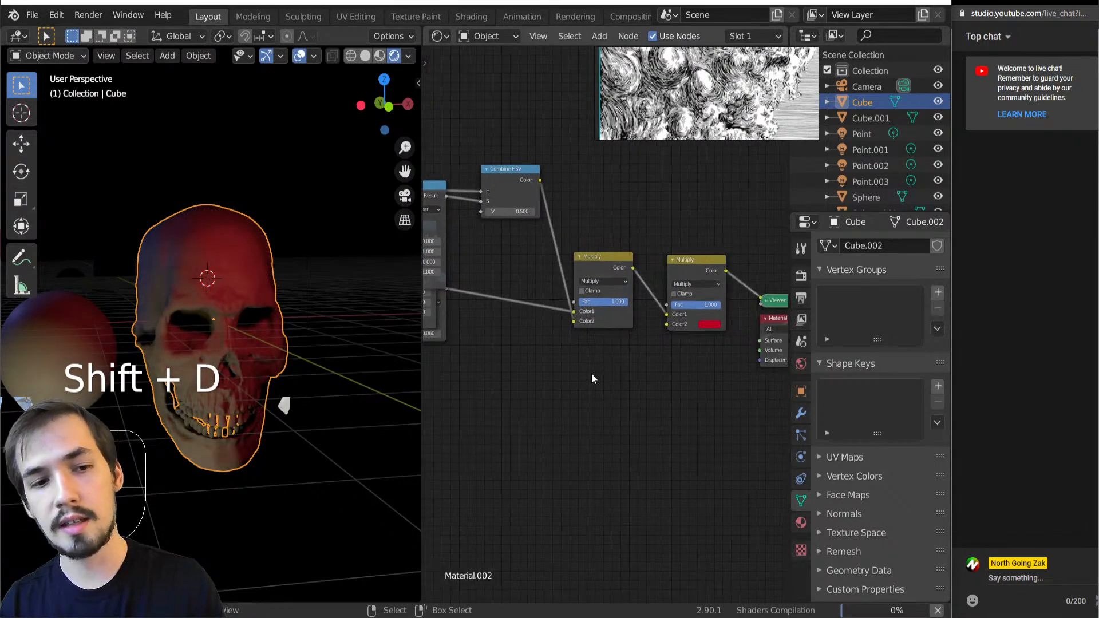
Add a Fresnel node below the first Multiply node and connect its Fac to the second Multiply node's Color2
key("shift+a")
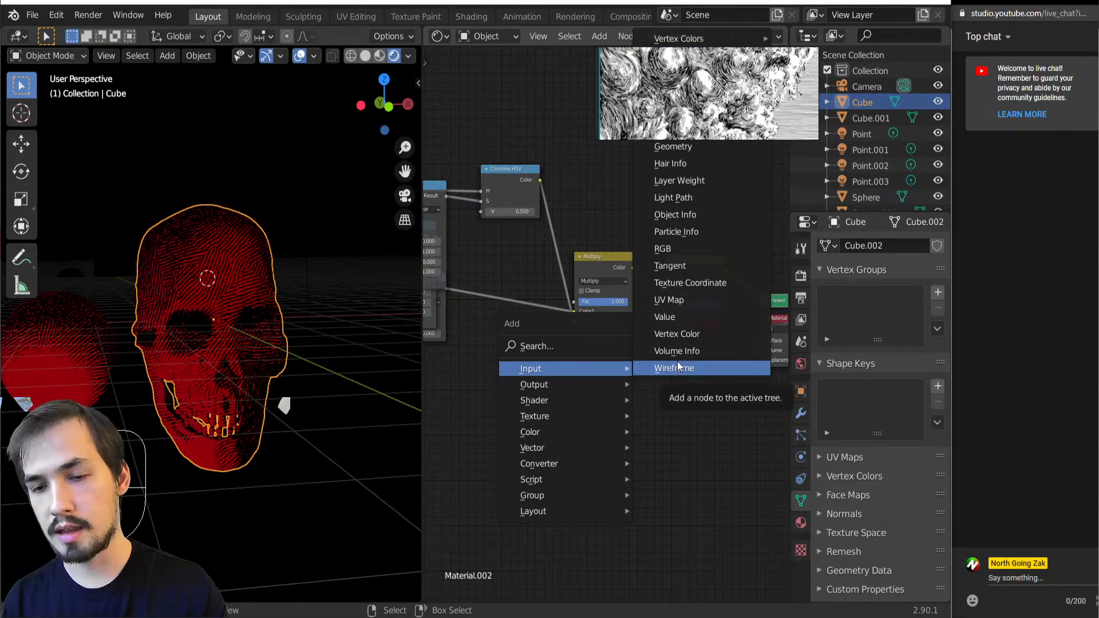
key("f")
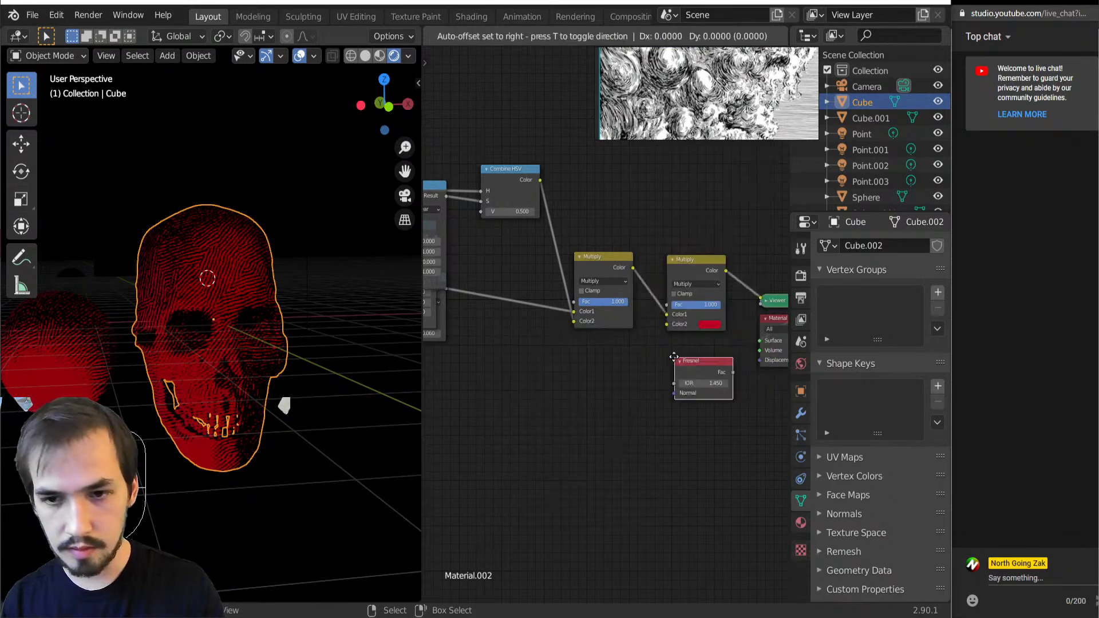
left_click(558, 339)
mouse_move(617, 353)
left_mouse_down()
mouse_move(663, 339)
mouse_move(668, 324)
left_mouse_up()
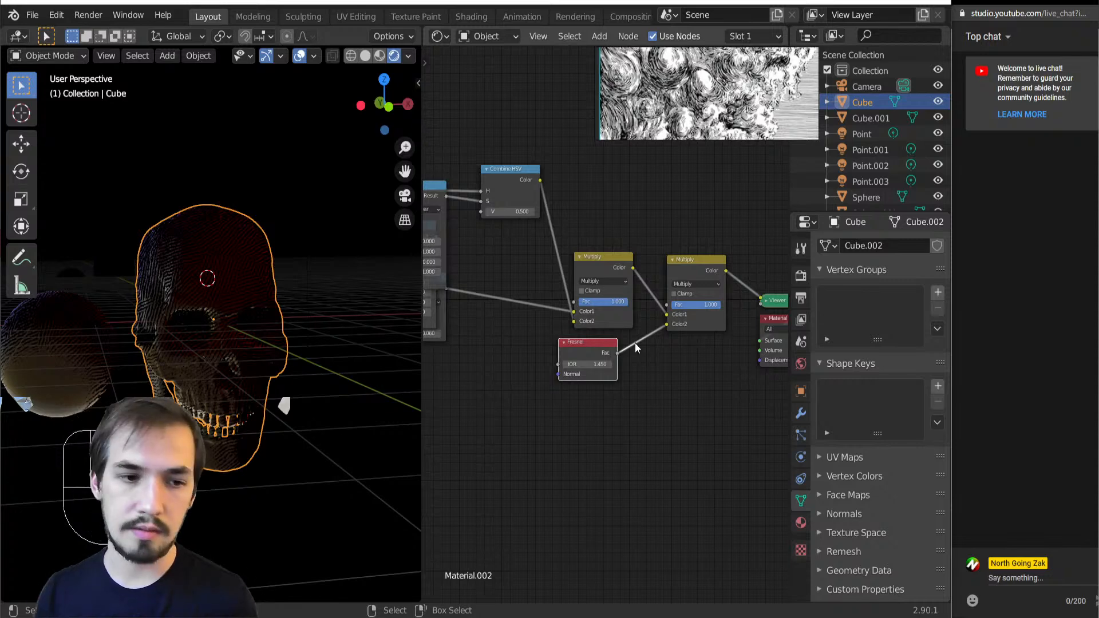
Set the Fresnel node's IOR to 1.860 and preview its output on the skull and sphere
mouse_move(585, 366)
left_mouse_down("shift")
mouse_move(615, 366)
mouse_move(604, 366)
left_mouse_up("shift")
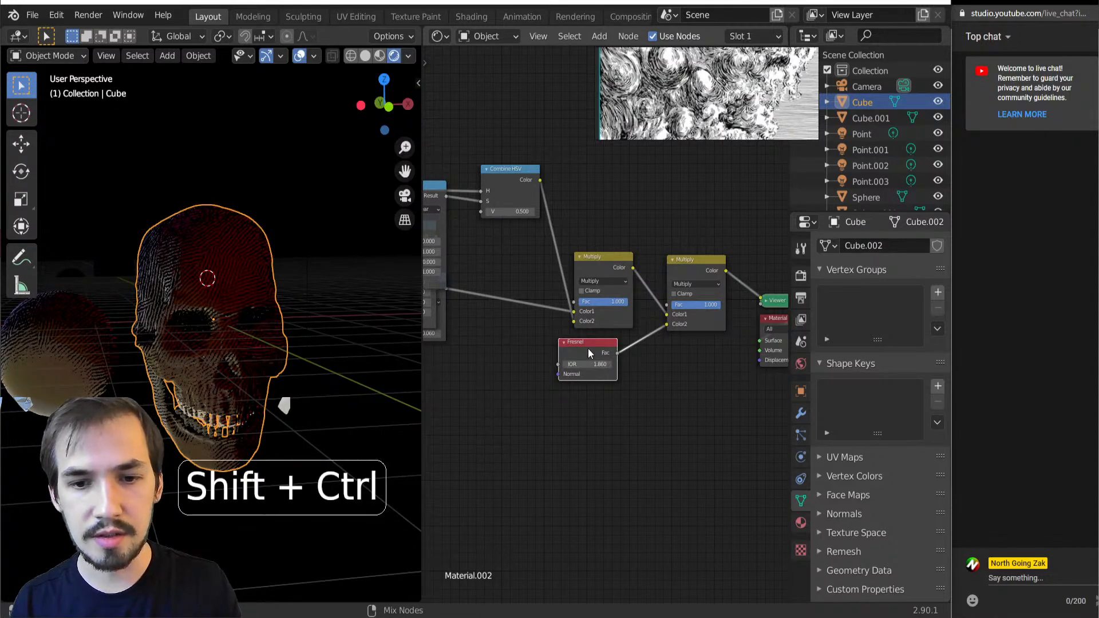
left_click(588, 349, "ctrl+shift")
middle_click_drag(178, 347, 120, 355)
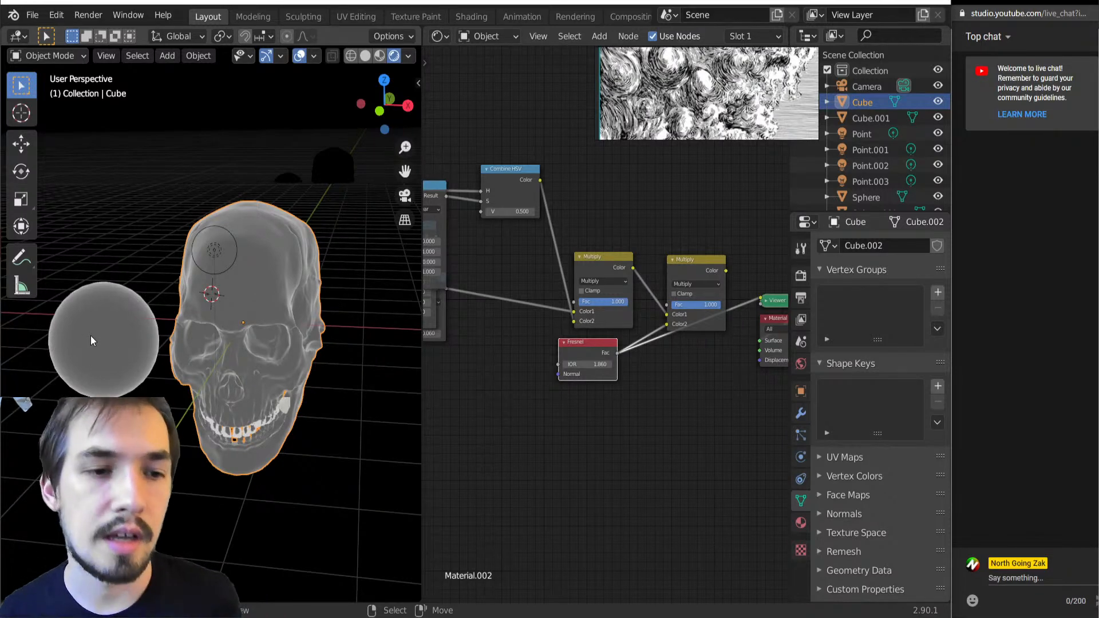
scroll(274, 405, "down", 2)
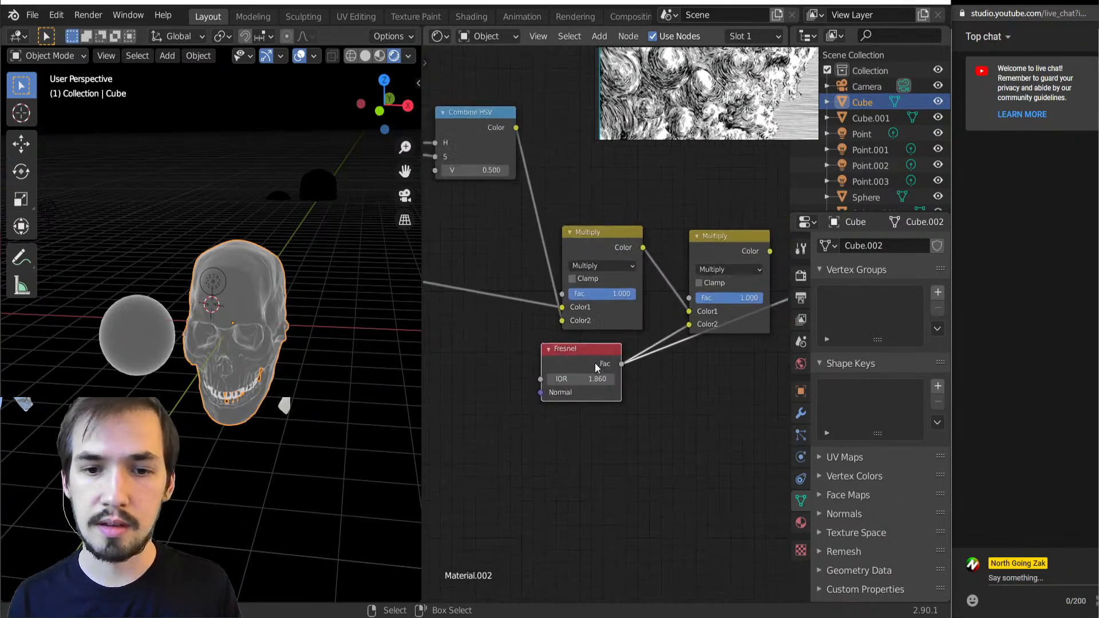
Move the Fresnel node aside, insert a Math node between it and the Viewer, and set it to Greater Than
scroll(575, 354, "up", 6)
left_click_drag(579, 356, 494, 466)
scroll(649, 390, "down", 7)
key("shift+a")
mouse_move(652, 491)
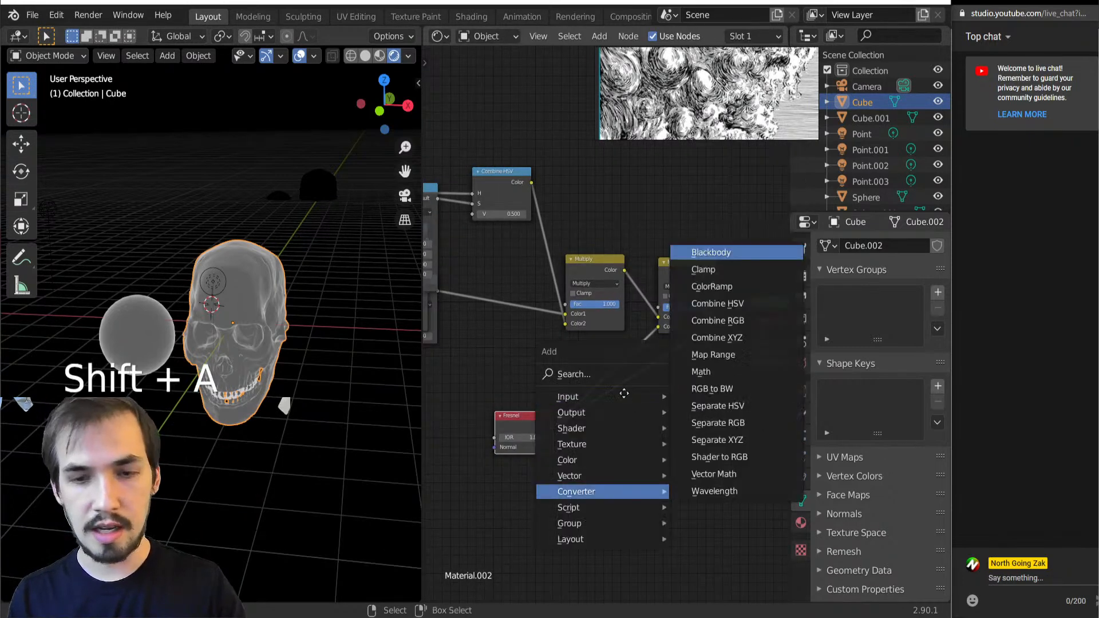
left_click(723, 386)
left_click(635, 370)
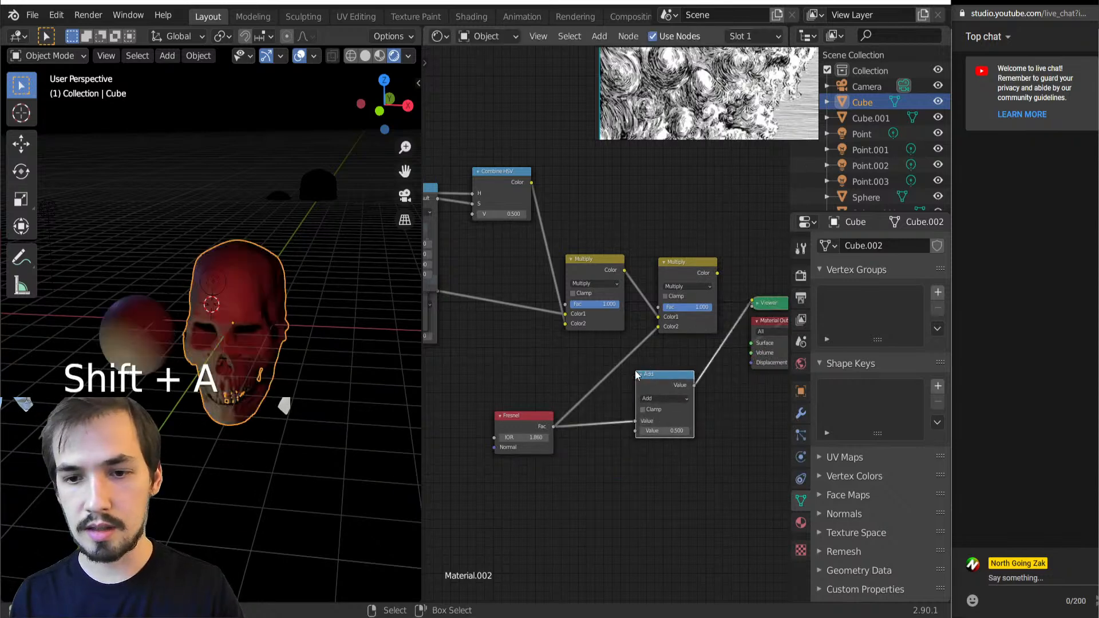
left_click(667, 400)
left_click(492, 461)
Move the original Greater Than node out from behind the Map Range nodes and inspect the skull's edge outlines
key("Home")
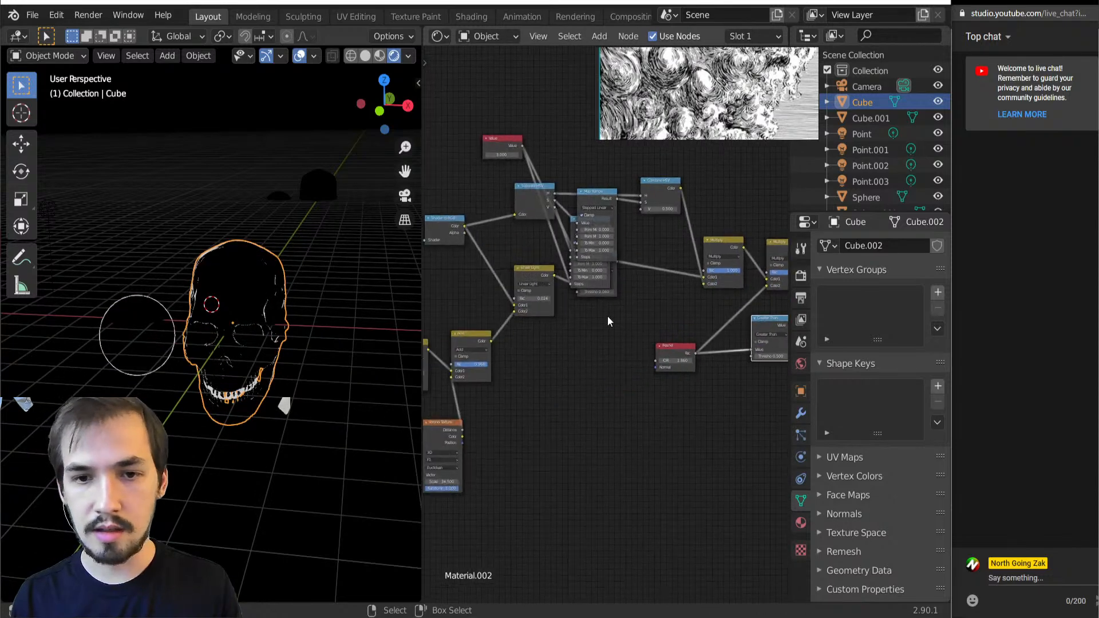
left_click_drag(615, 283, 630, 321)
middle_click_drag(652, 330, 601, 328)
scroll(312, 387, "up", 5)
middle_click_drag(312, 387, 313, 380)
scroll(575, 371, "up", 1)
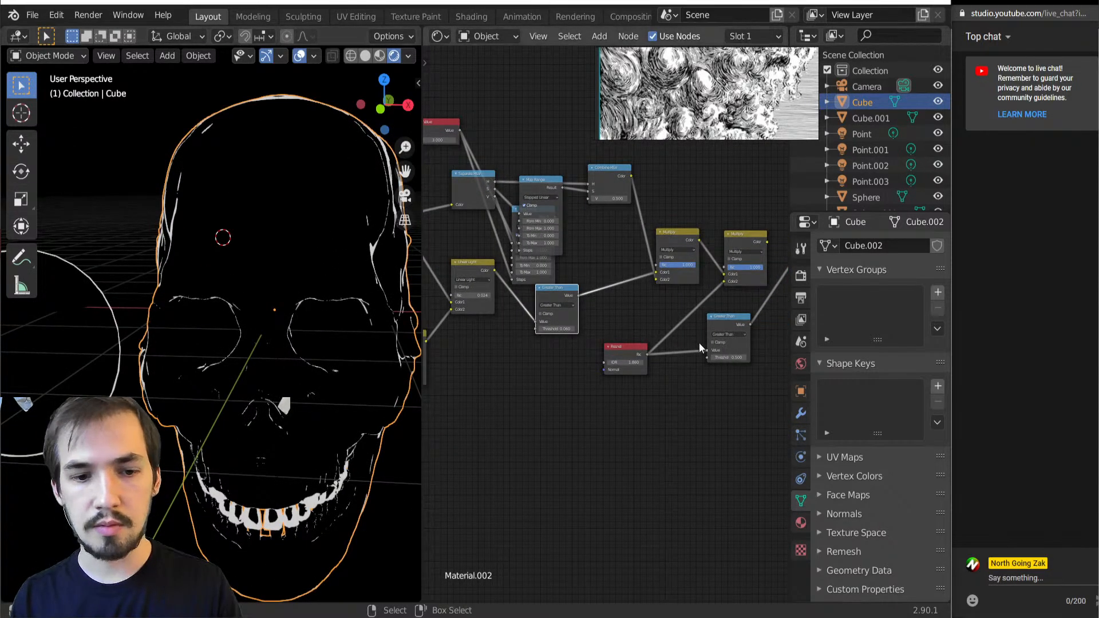
Change the Fresnel's Math node to Less Than and set its threshold to 0.190
scroll(699, 342, "up", 2)
left_click(686, 322)
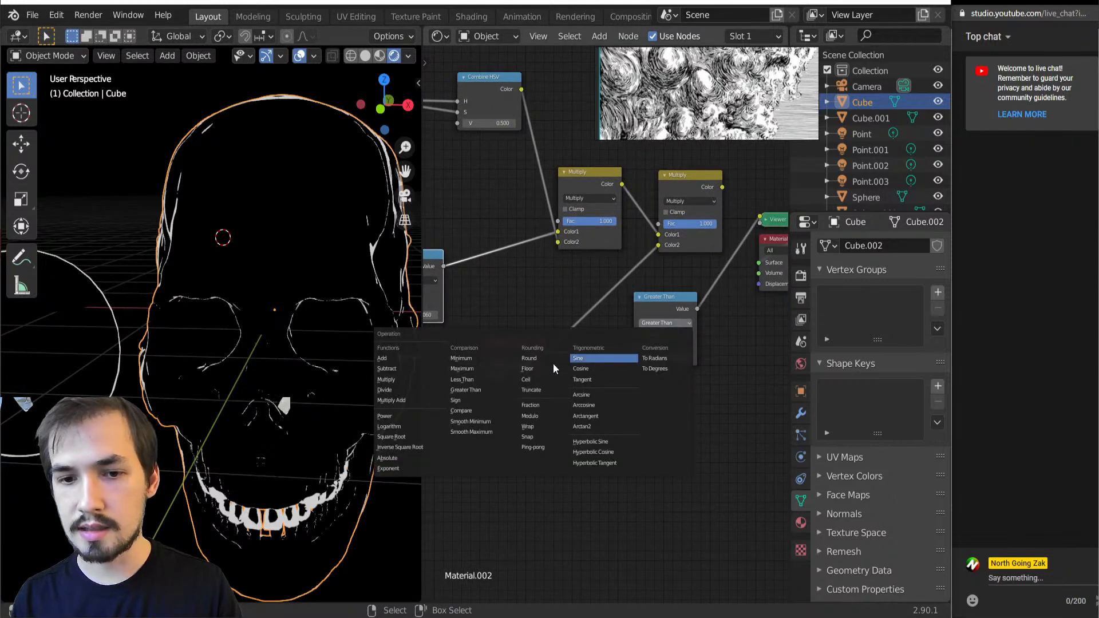
left_click(474, 380)
scroll(653, 358, "up", 2)
left_click_drag(687, 370, 669, 370)
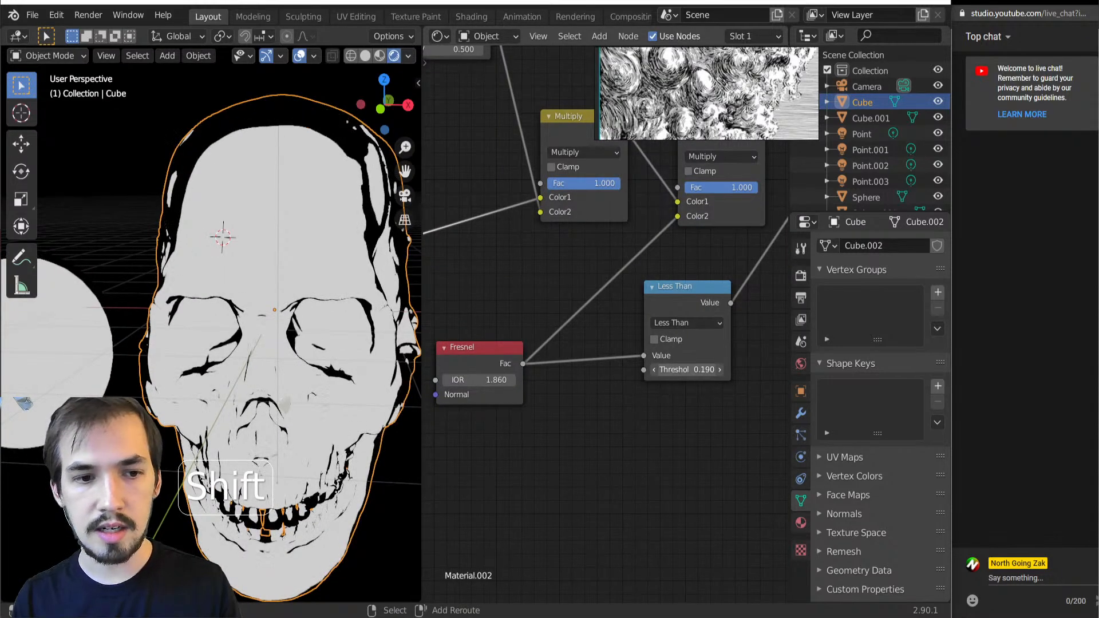
Move the Viewer and Material Output nodes farther from the shader chain and place a duplicate of the last Multiply node before the Viewer
middle_click_drag(275, 343, 309, 341)
scroll(309, 342, "down", 3)
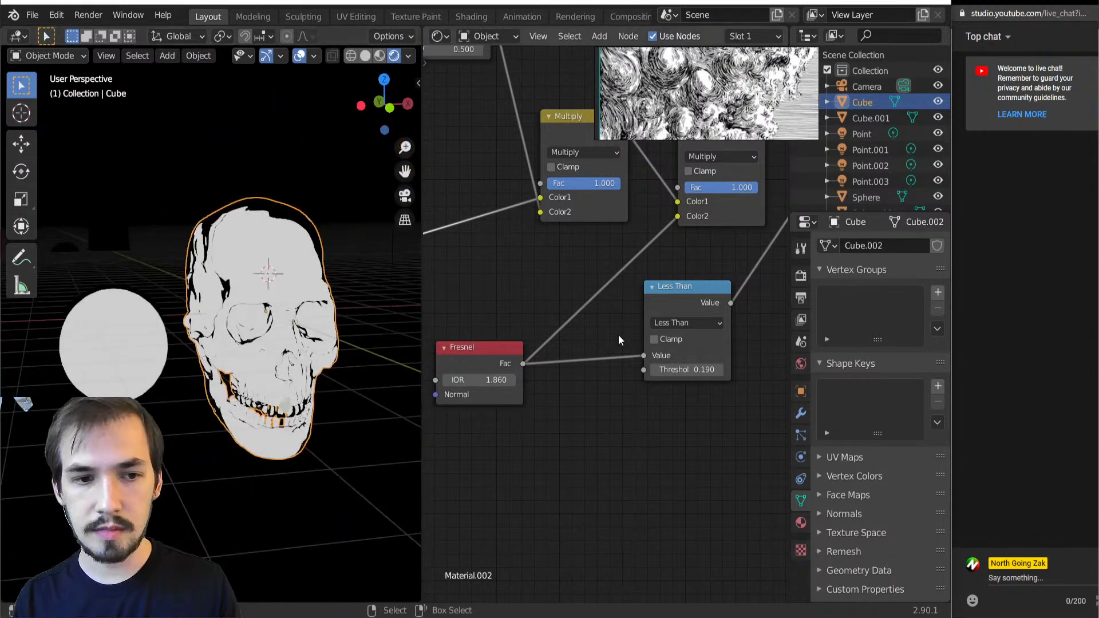
scroll(618, 340, "down", 2)
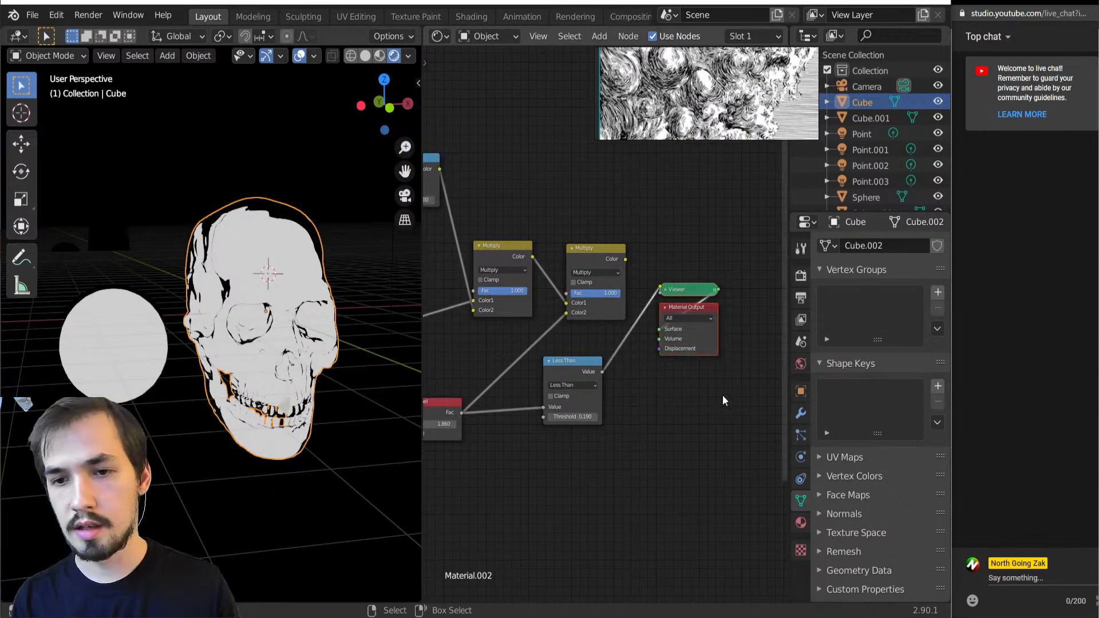
key("g")
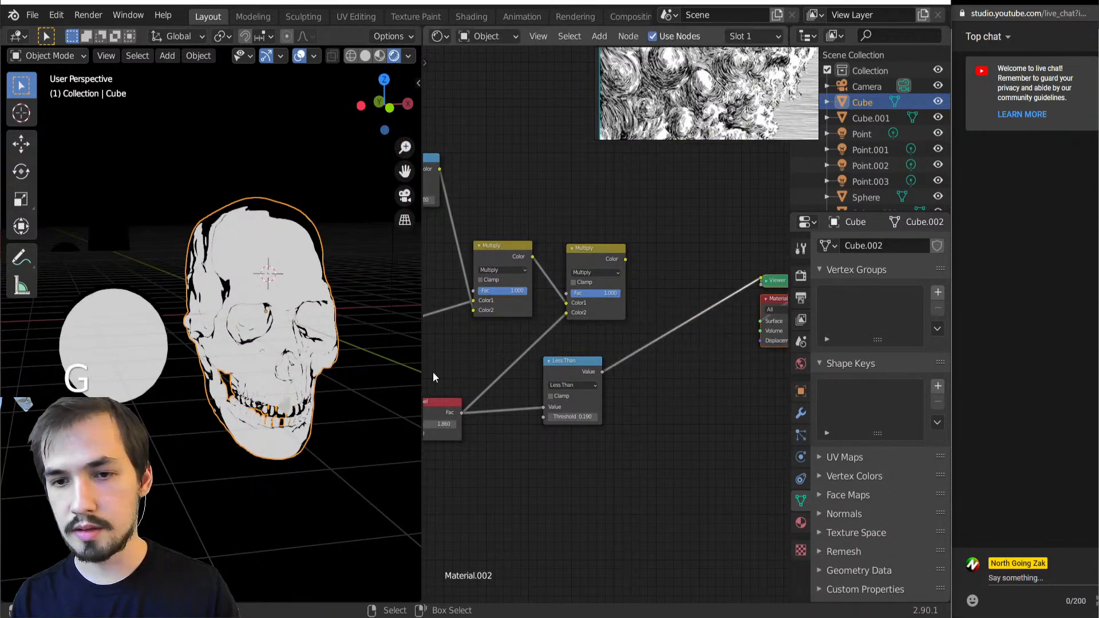
left_click(582, 260)
key("shift+s")
key("shift+d")
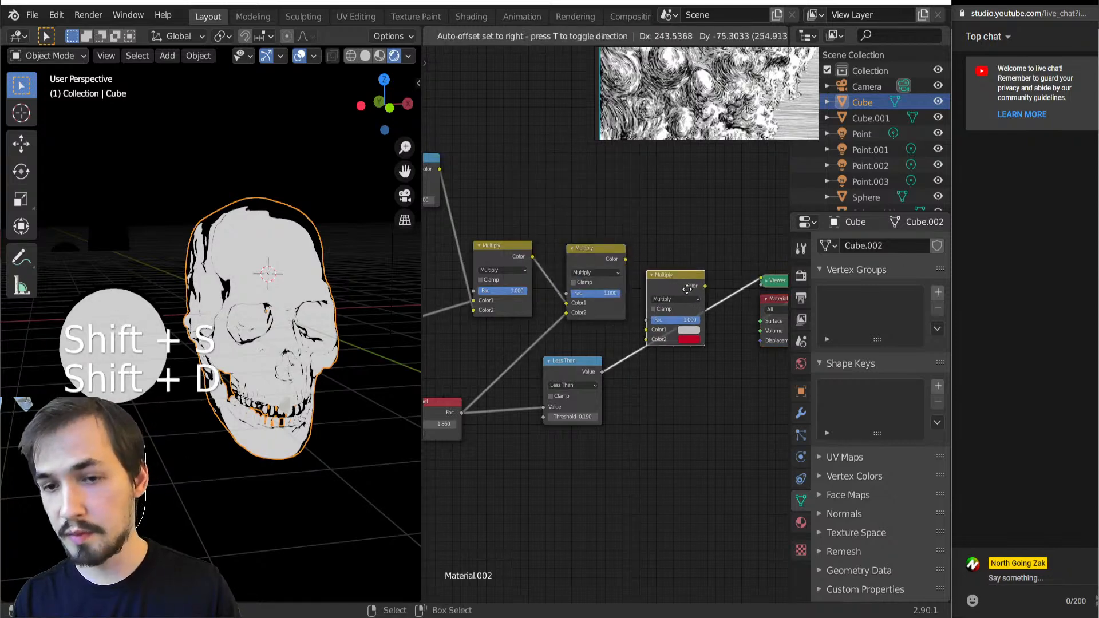
left_click(658, 287)
Connect the previous Multiply's Color to the new Multiply's Color1 and the Less Than's Value to its Color2
left_click_drag(625, 259, 653, 330)
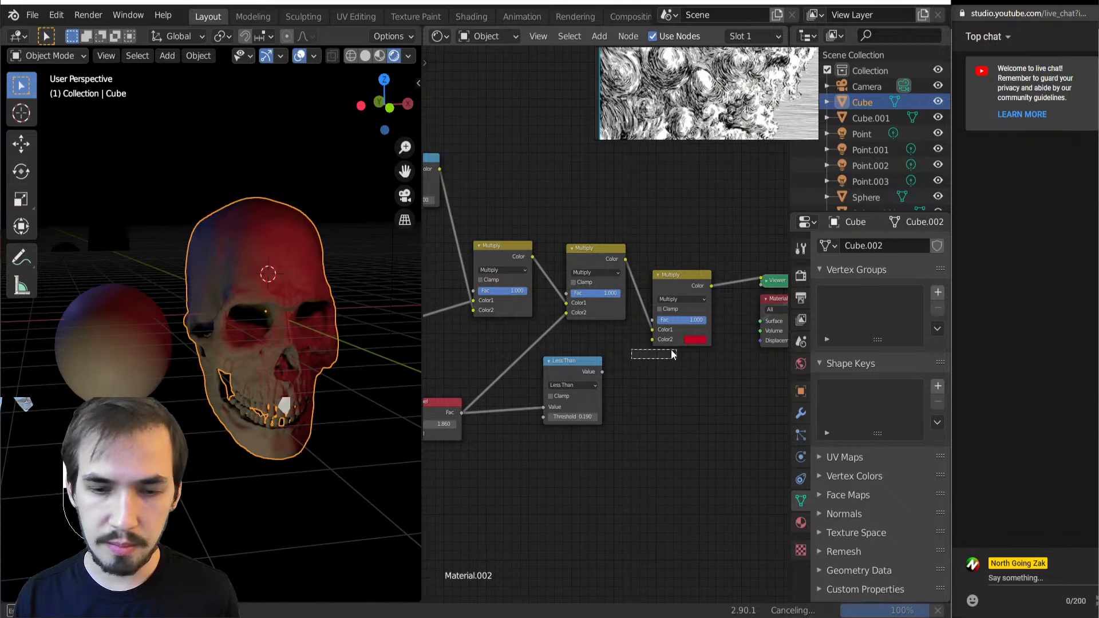
left_click_drag(638, 358, 654, 343)
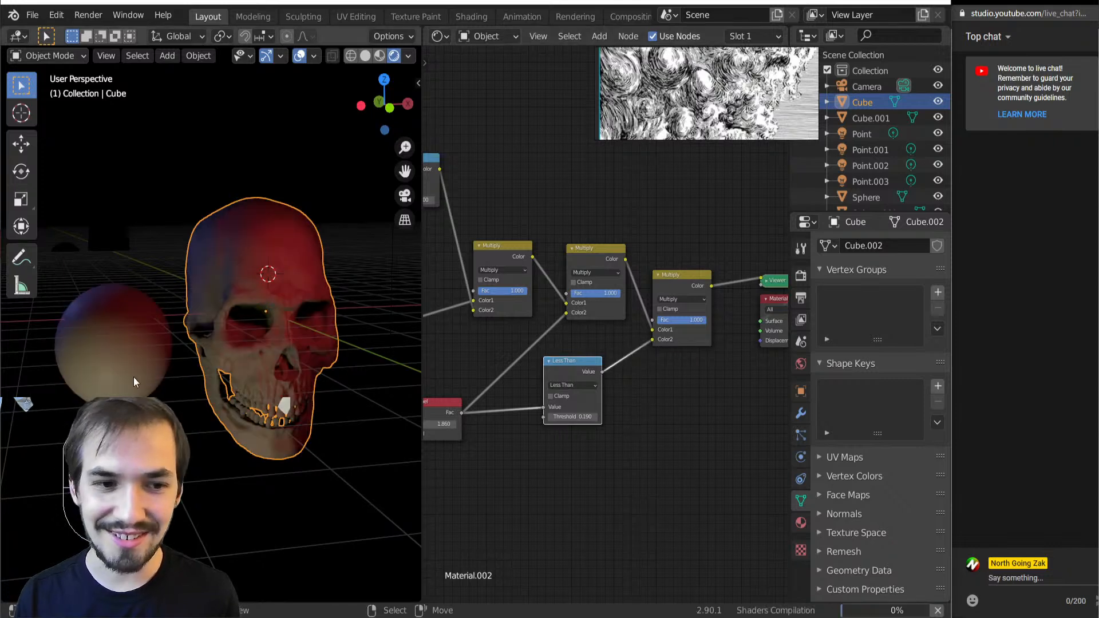
mouse_move(167, 407)
middle_mouse_down()
mouse_move(201, 356)
mouse_move(184, 346)
mouse_move(267, 328)
mouse_move(210, 347)
mouse_move(239, 358)
mouse_move(245, 328)
middle_mouse_up()
scroll(267, 328, "up", 3)
scroll(240, 354, "down", 5)
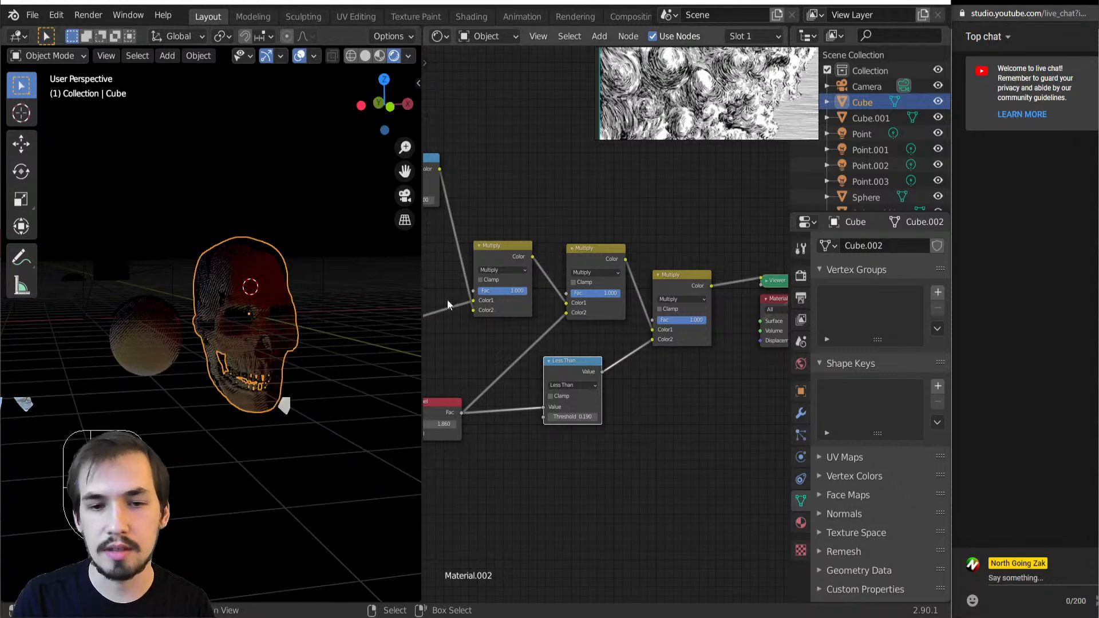
scroll(200, 298, "down", 2)
left_click(281, 266)
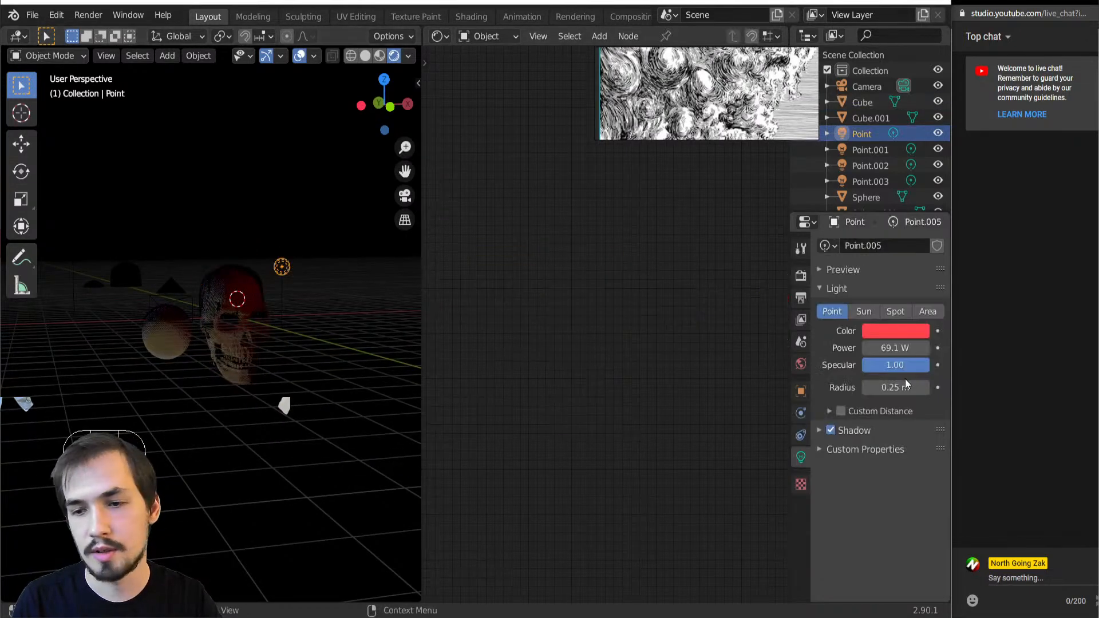
key("ctrl+z")
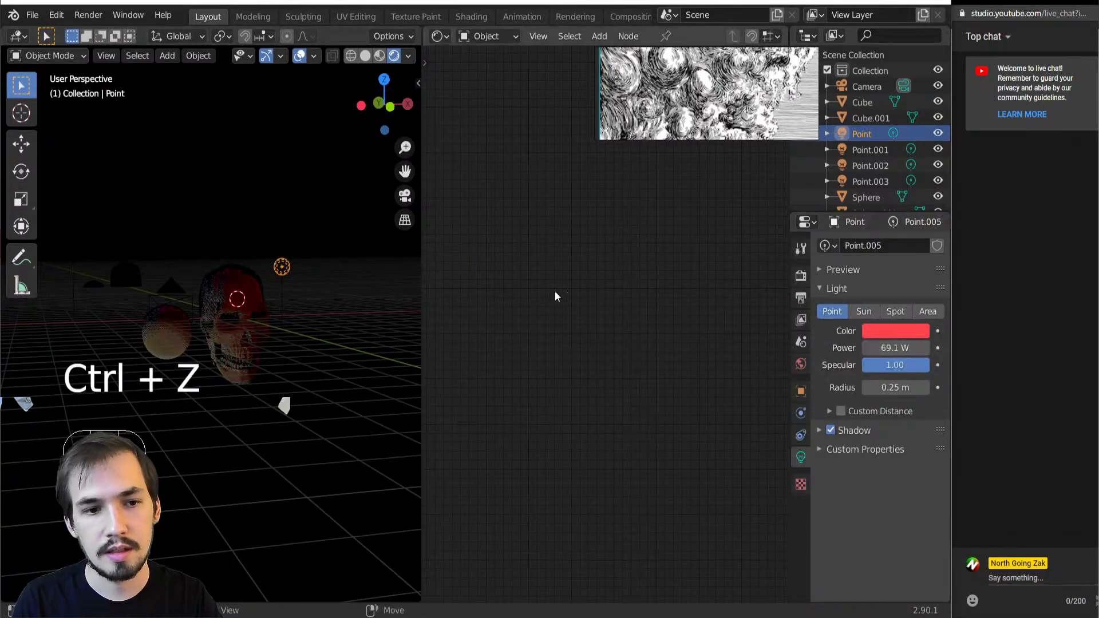
key("ctrl+z")
key("ctrl+z")
key("ctrl+z")
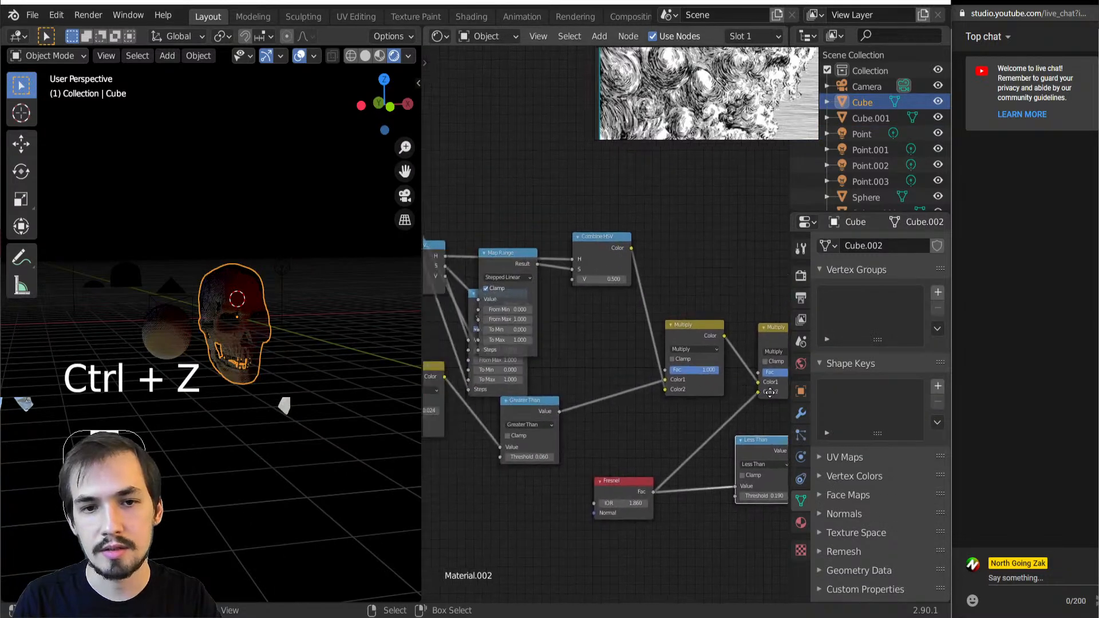
Set the Combine HSV node's V value to 1.000
left_click_drag(495, 243, 490, 239)
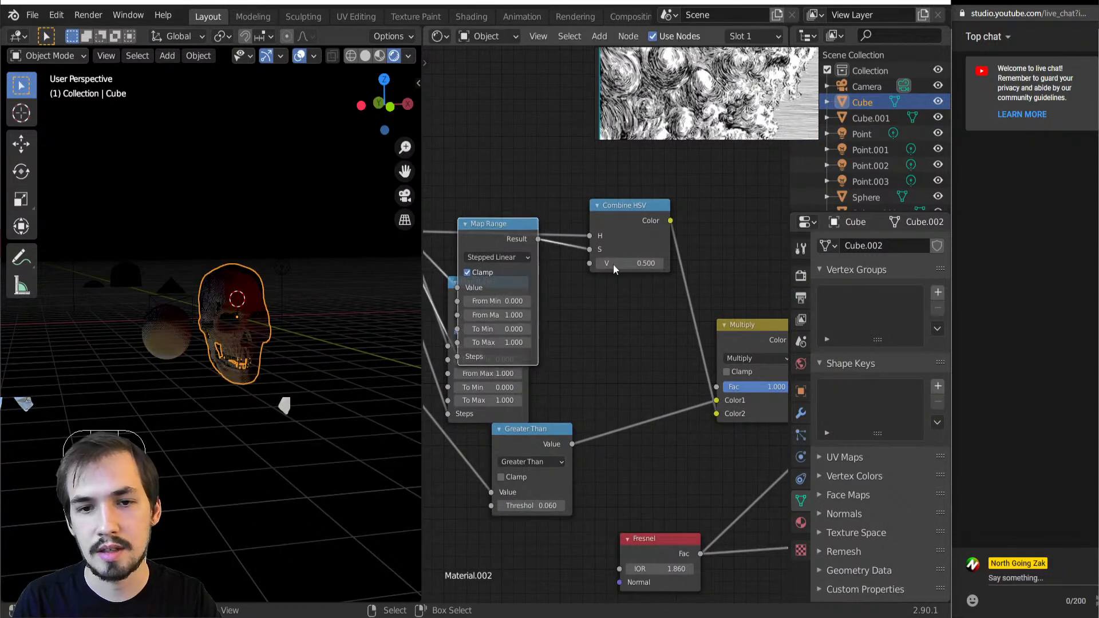
left_click_drag(630, 263, 733, 264)
scroll(183, 338, "up", 7)
scroll(184, 338, "down", 7)
Raise the power of the red Point light above the skull
left_click(295, 261)
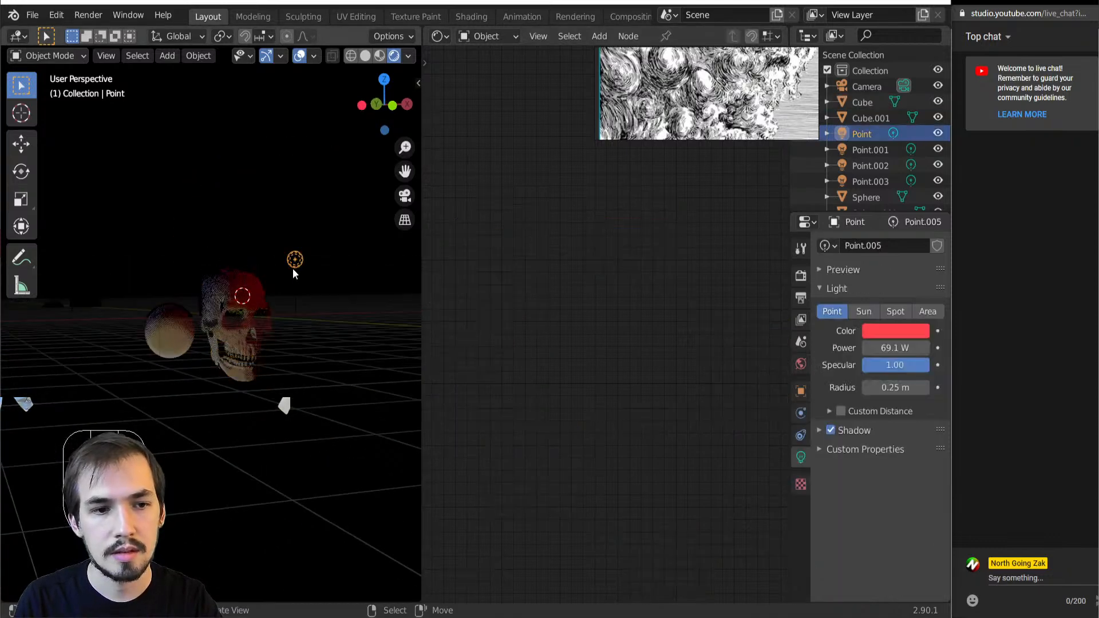
mouse_move(906, 348)
left_mouse_down()
mouse_move(939, 348)
mouse_move(916, 349)
left_mouse_up()
scroll(194, 341, "up", 3)
left_click(150, 282)
key("a")
Try a power of 133 W on the white Point.002 light and delete that light from the scene
left_click(870, 165)
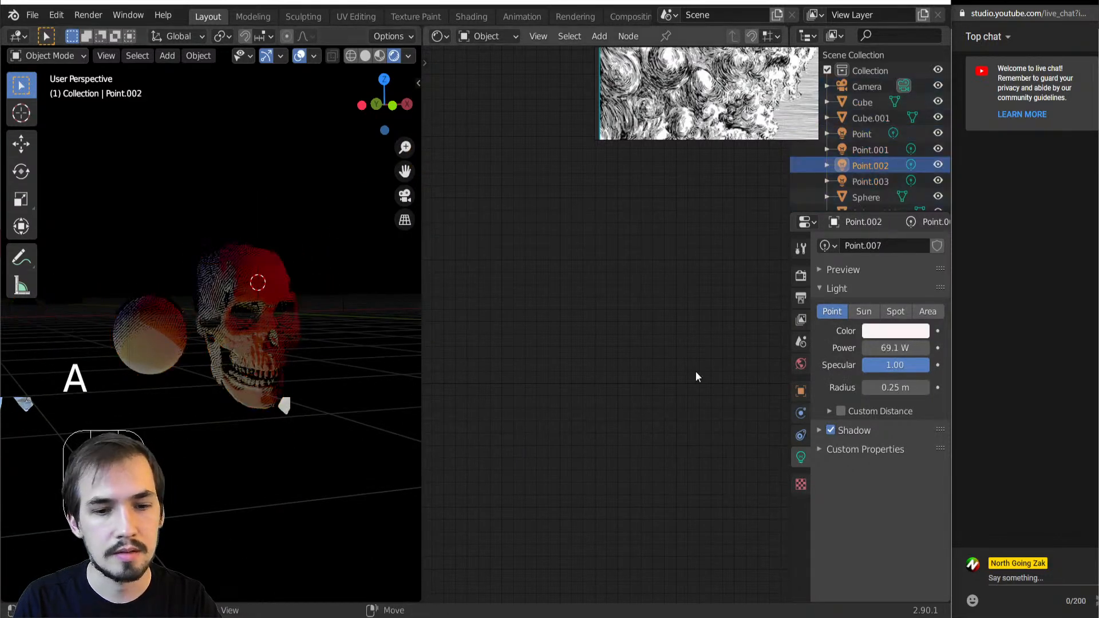
mouse_move(896, 348)
left_mouse_down()
mouse_move(933, 348)
mouse_move(916, 348)
left_mouse_up()
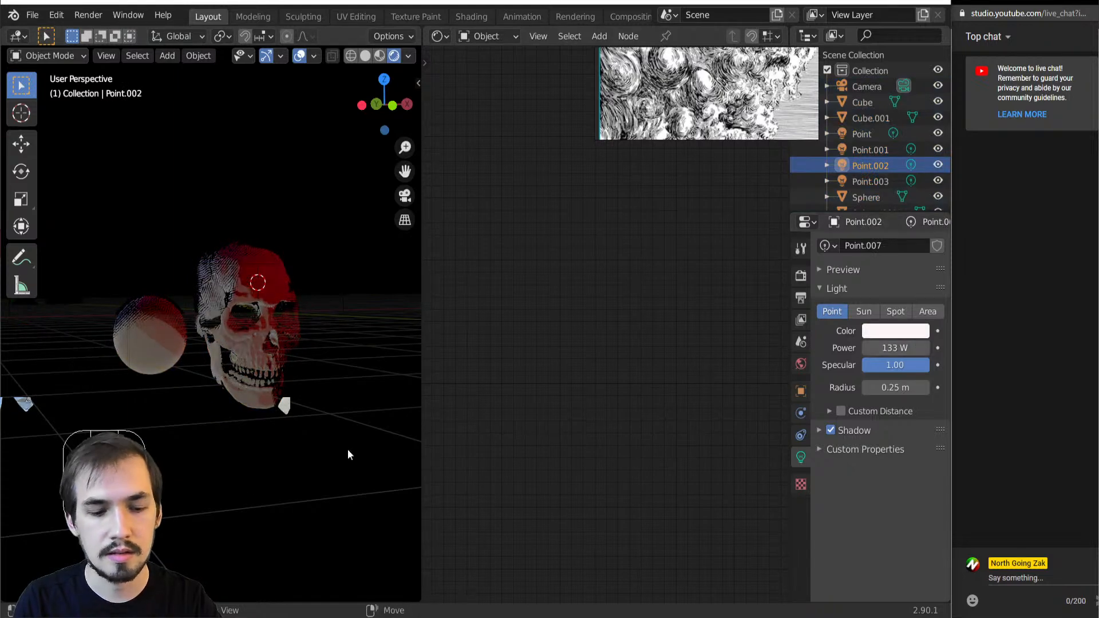
key("Delete")
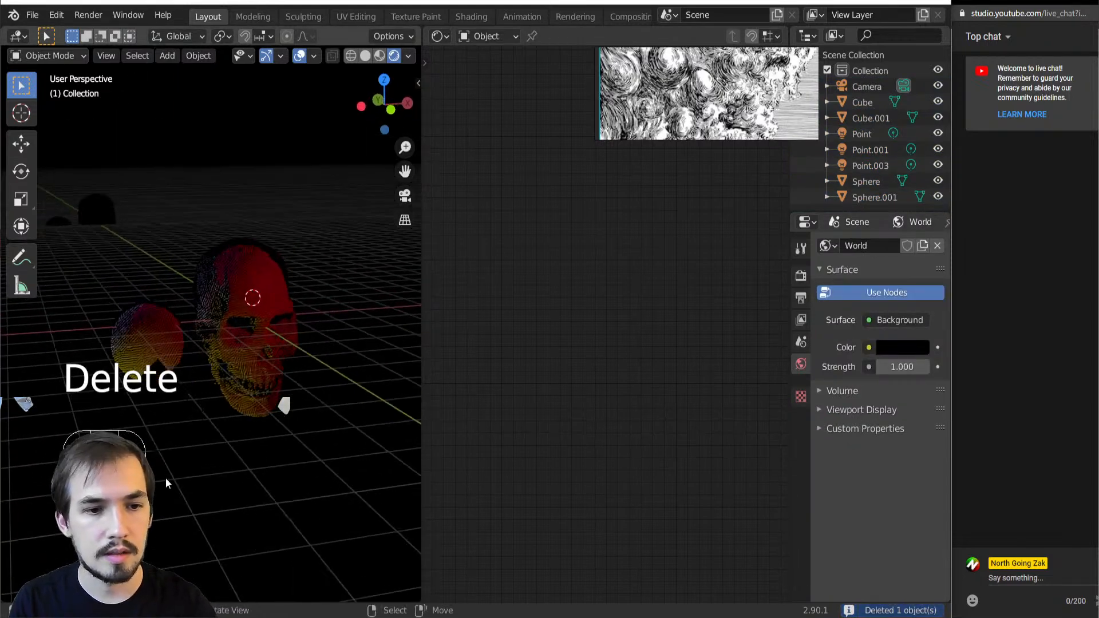
scroll(198, 406, "up", 5)
middle_click_drag(198, 406, 226, 387)
key("alt+a")
scroll(227, 388, "down", 4)
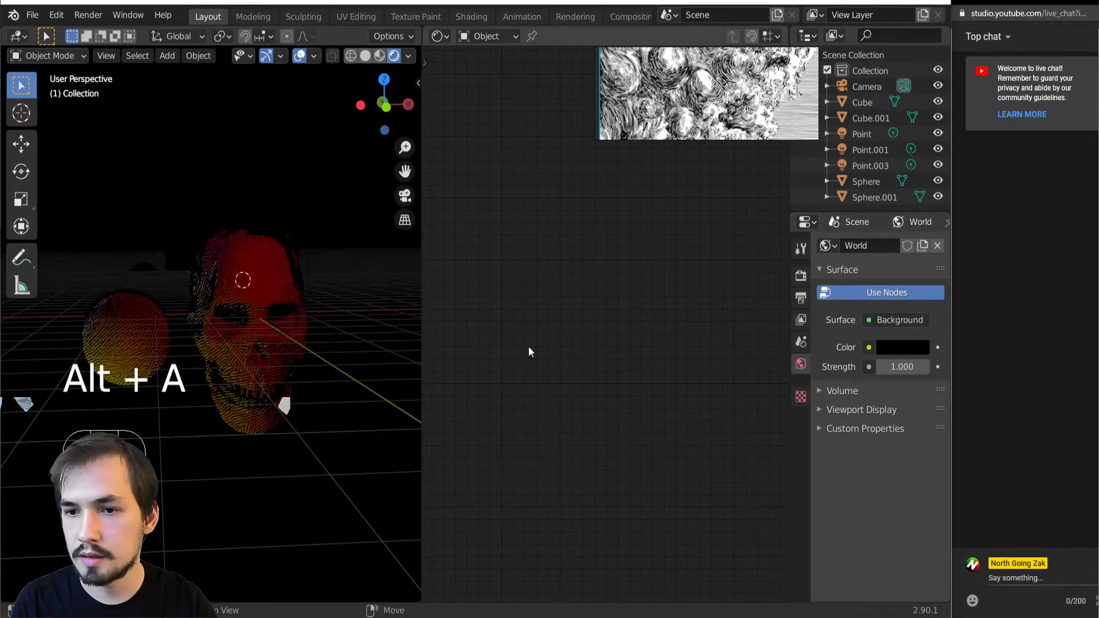
Try a World background strength of 114.200 and a brighter background color, and restore the strength of 1.000 and the black color
left_click(227, 337)
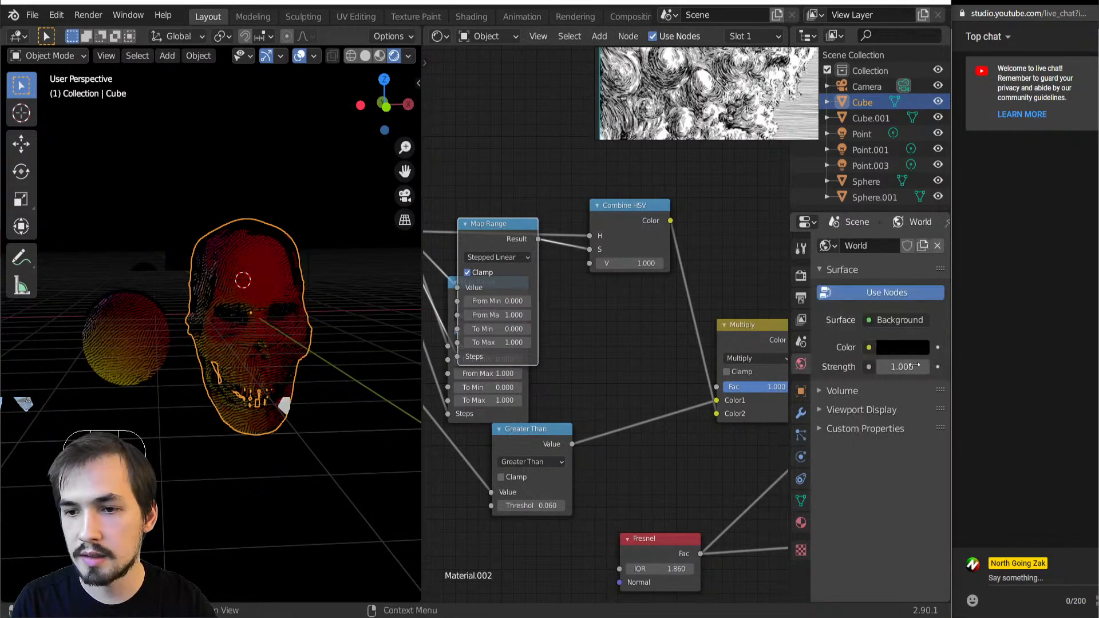
left_click_drag(902, 372, 967, 372, "shift")
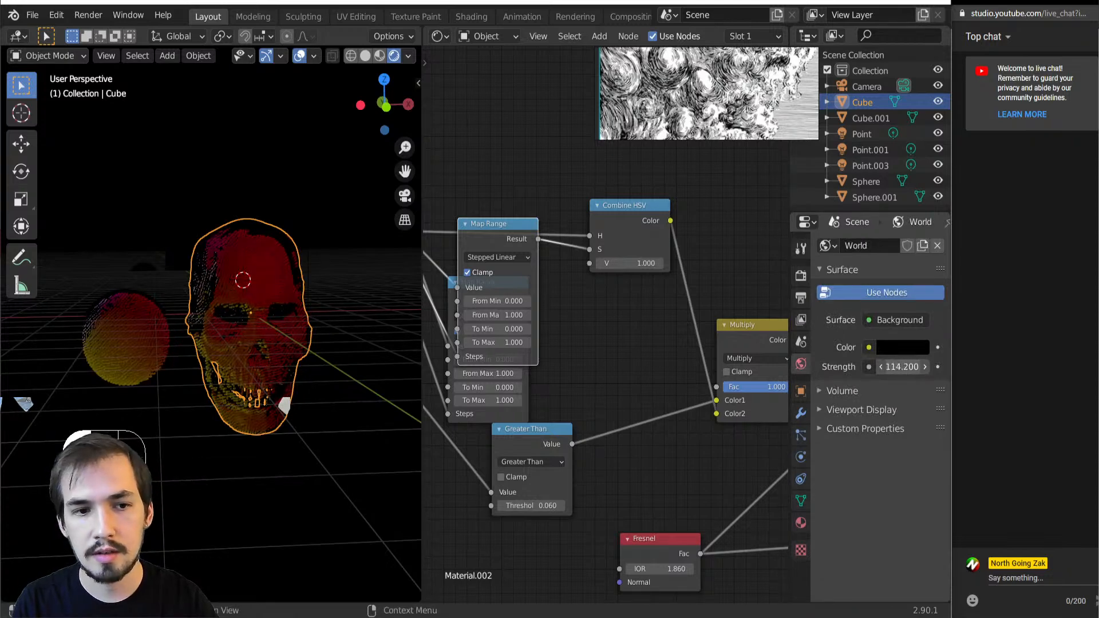
key("ctrl+z")
left_click(897, 348)
mouse_move(916, 208)
left_mouse_down()
mouse_move(918, 123)
mouse_move(918, 232)
mouse_move(918, 209)
left_mouse_up()
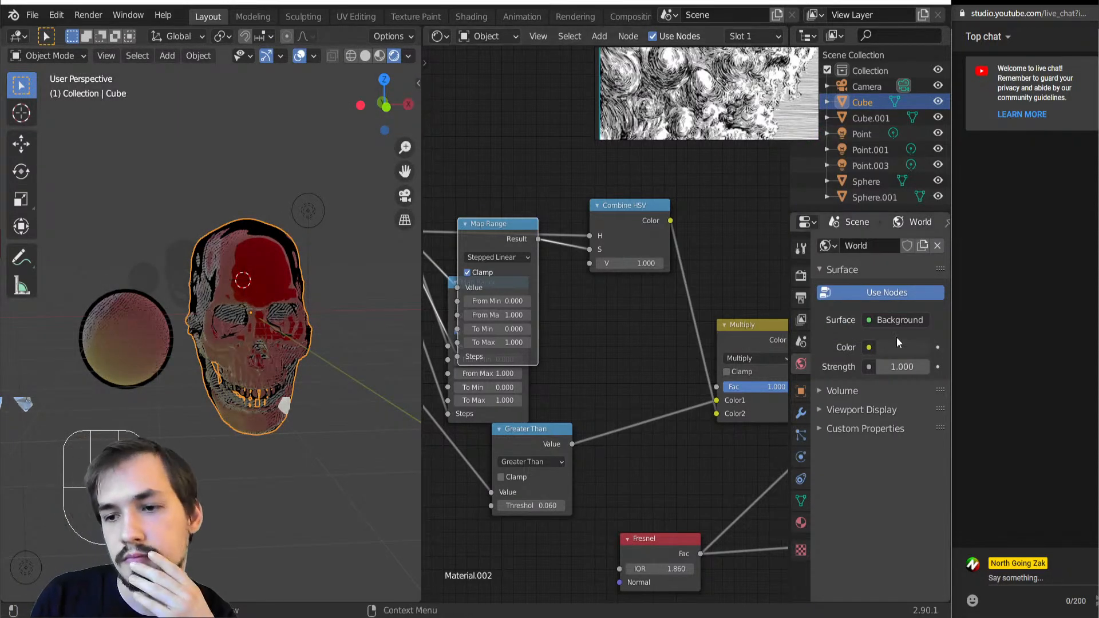
left_click(882, 348)
left_click_drag(917, 202, 918, 236)
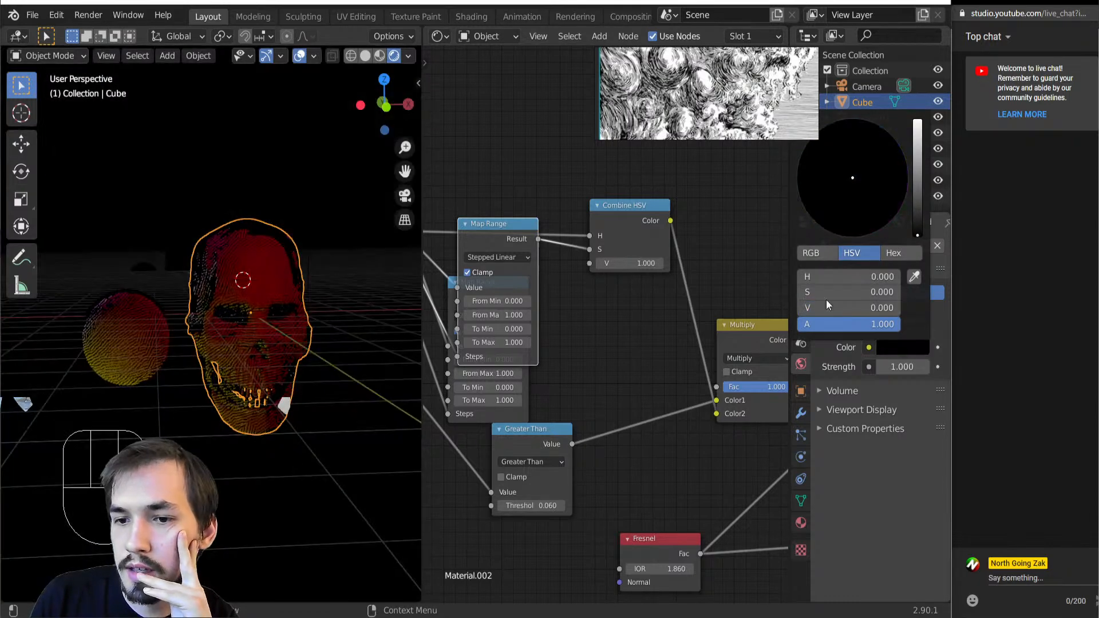
Enable a transparent film background in the Eevee render settings
left_click(804, 280)
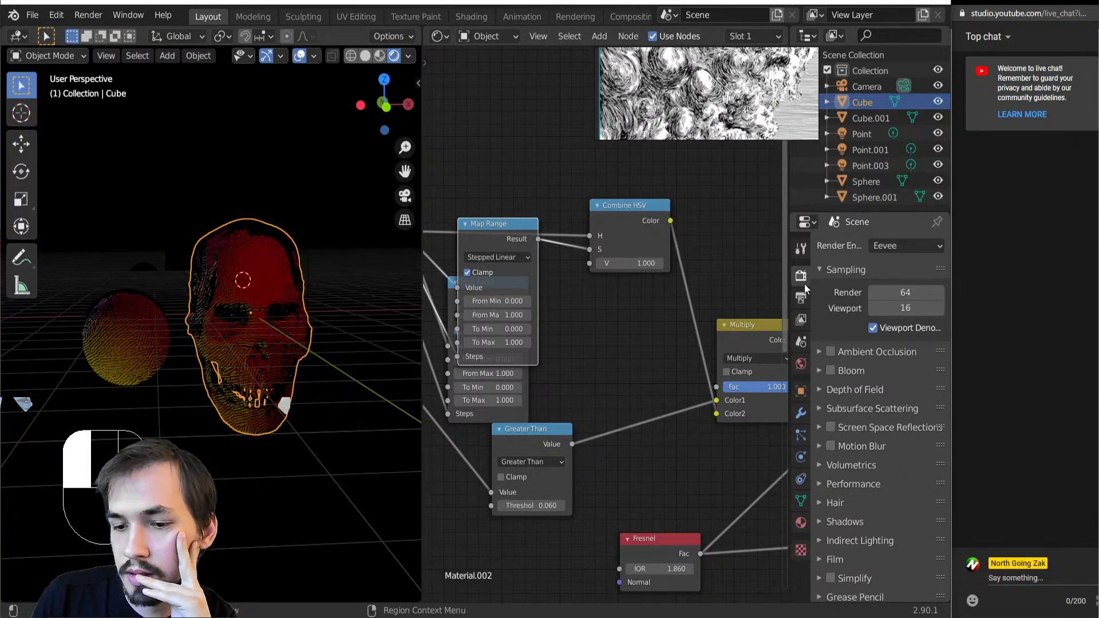
scroll(835, 504, "down", 2)
left_click(829, 517)
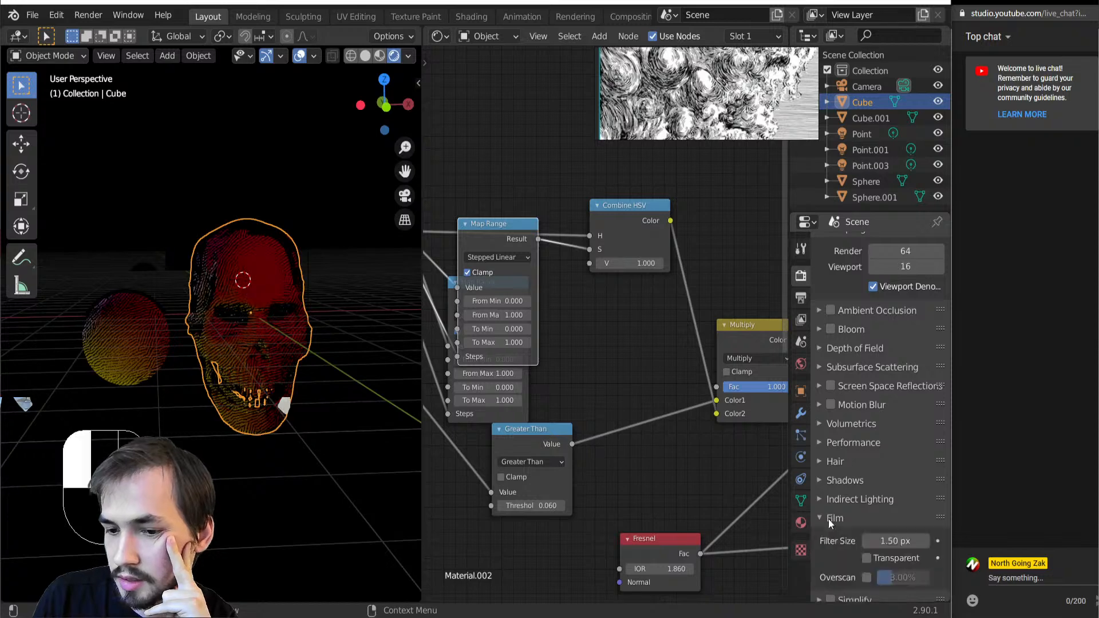
left_click(868, 559)
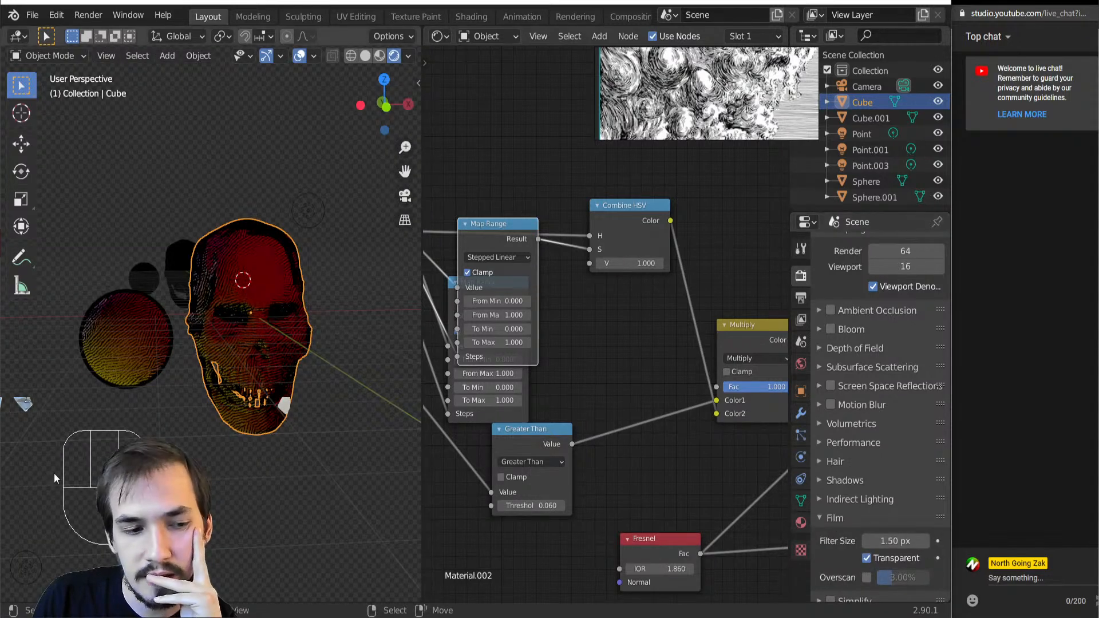
middle_click_drag(51, 473, 83, 479)
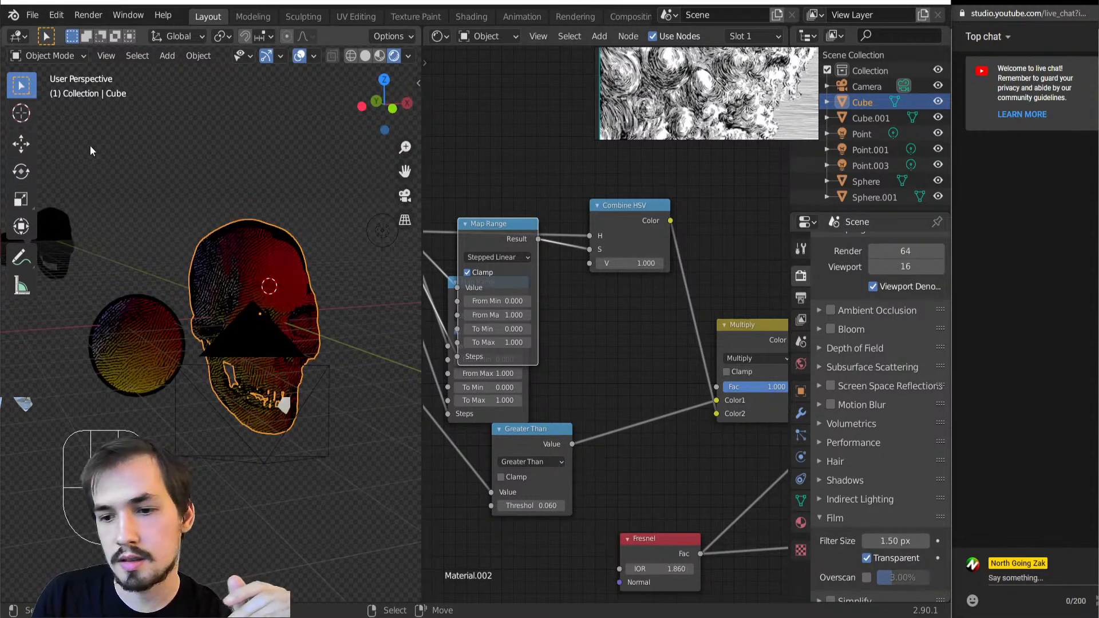
Review the render output settings and examine the skull and sphere shading against the transparent background
left_click(801, 298)
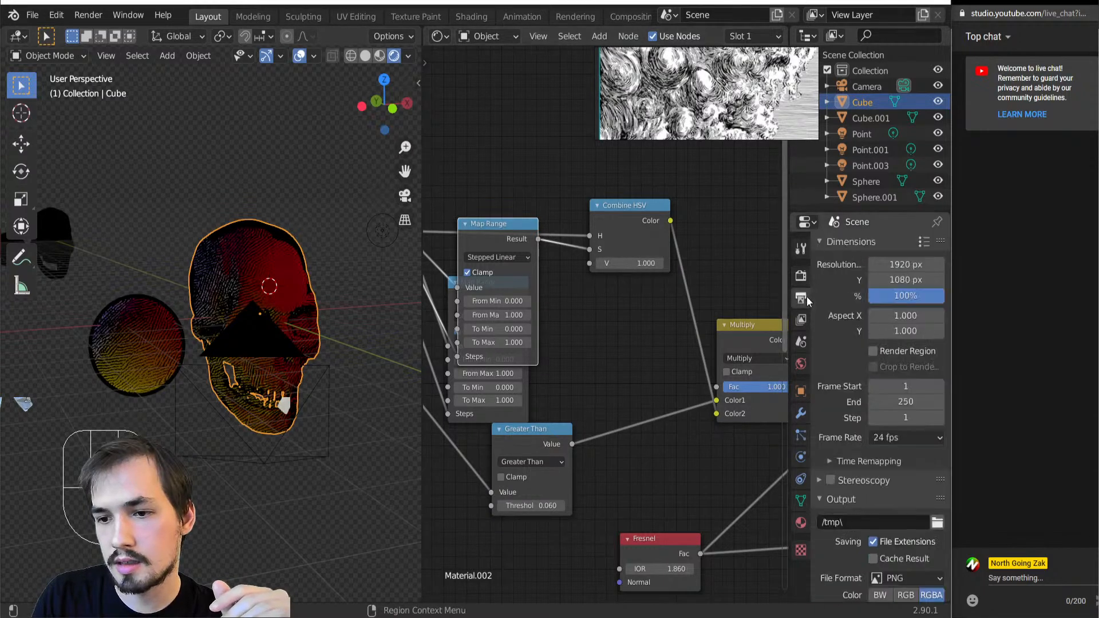
scroll(916, 505, "down", 4)
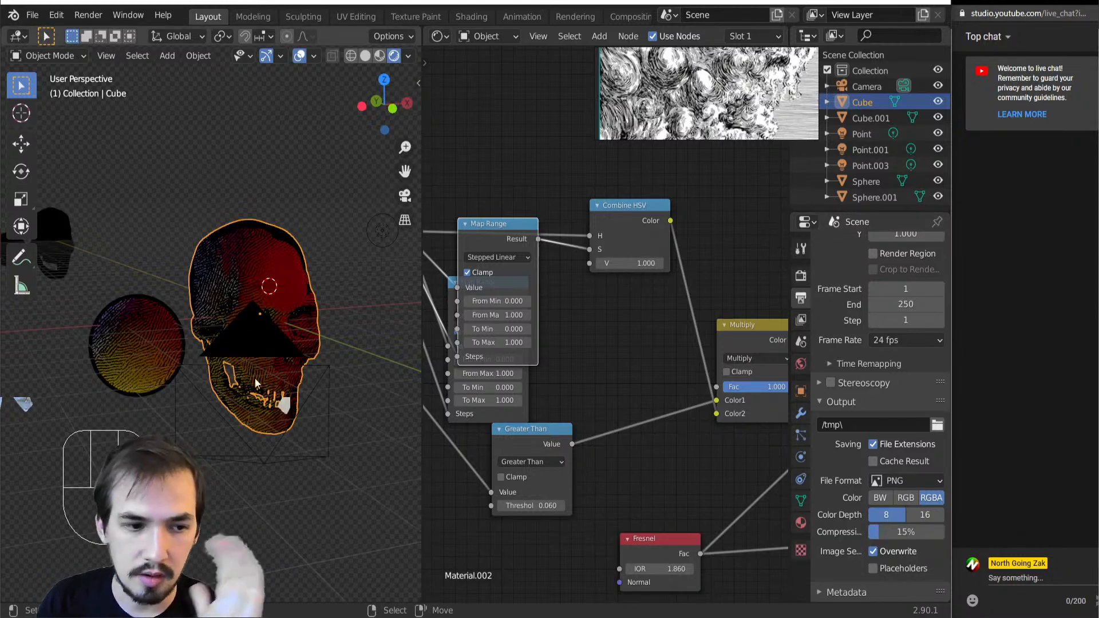
scroll(223, 404, "up", 2)
left_click_drag(223, 404, 193, 399, "alt")
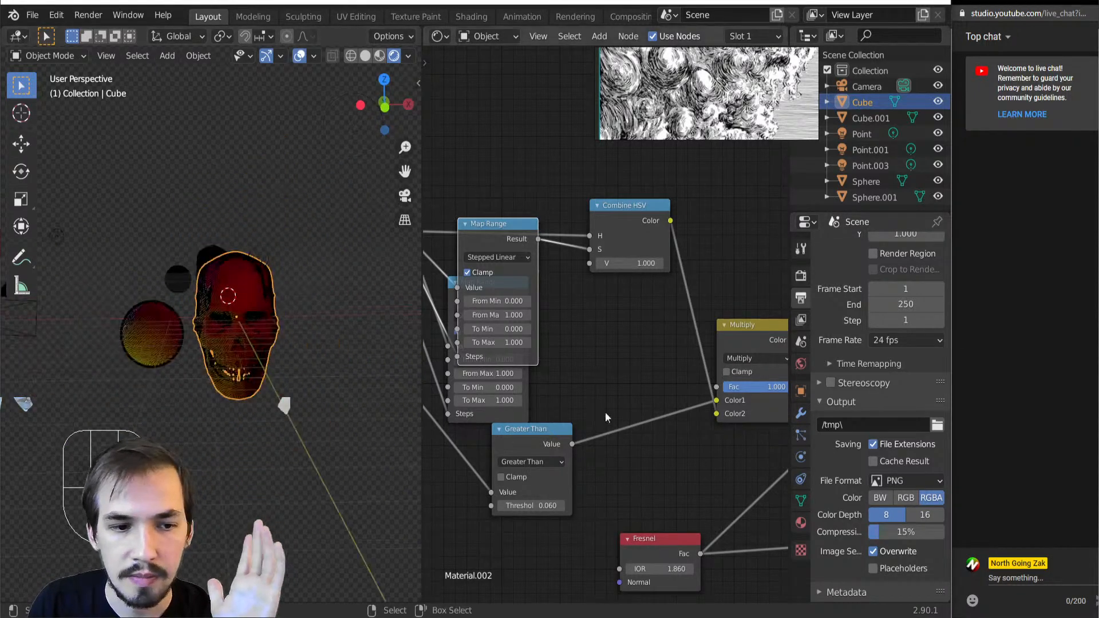
scroll(385, 407, "up", 3)
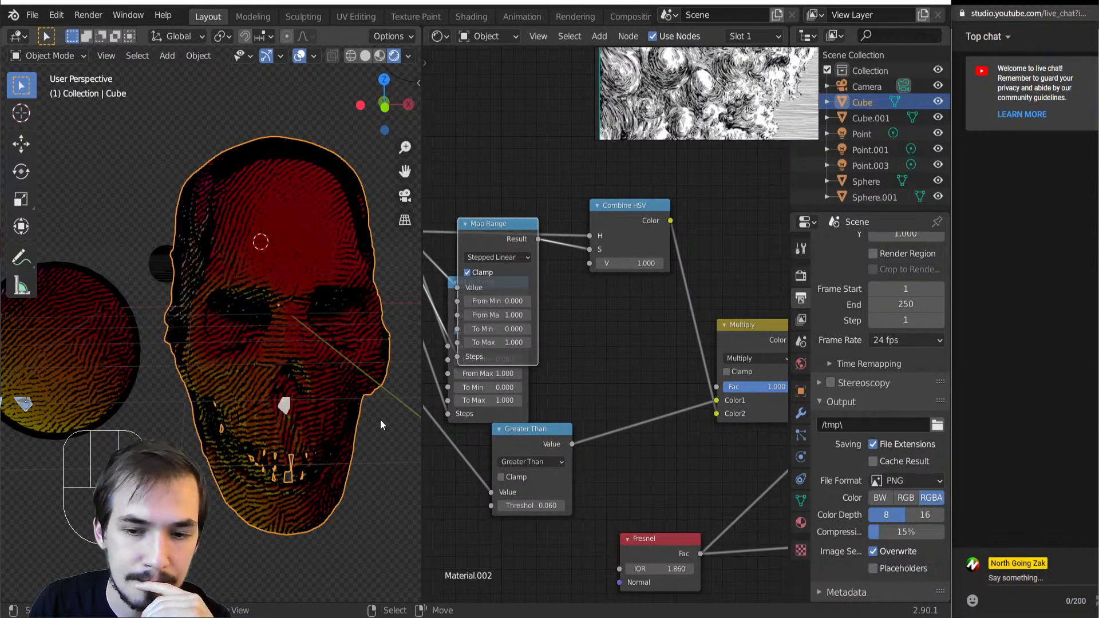
scroll(380, 419, "down", 4)
middle_click_drag(161, 438, 169, 439)
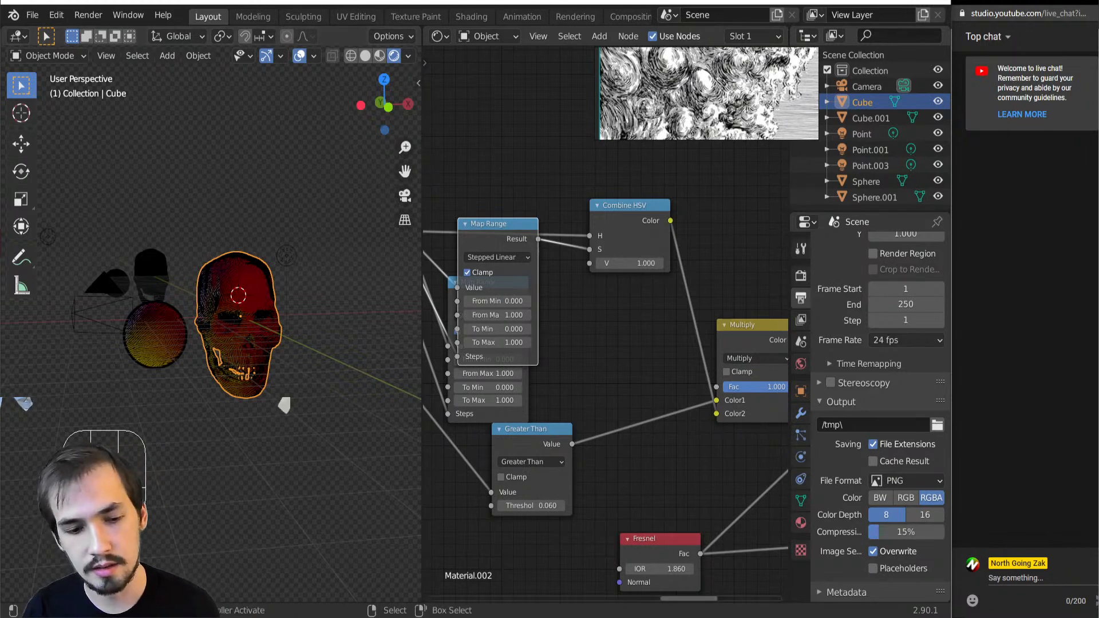
Switch to the Nodevember 2020 prompt list in the Chrome browser
mouse_move(286, 616)
mouse_move(340, 579)
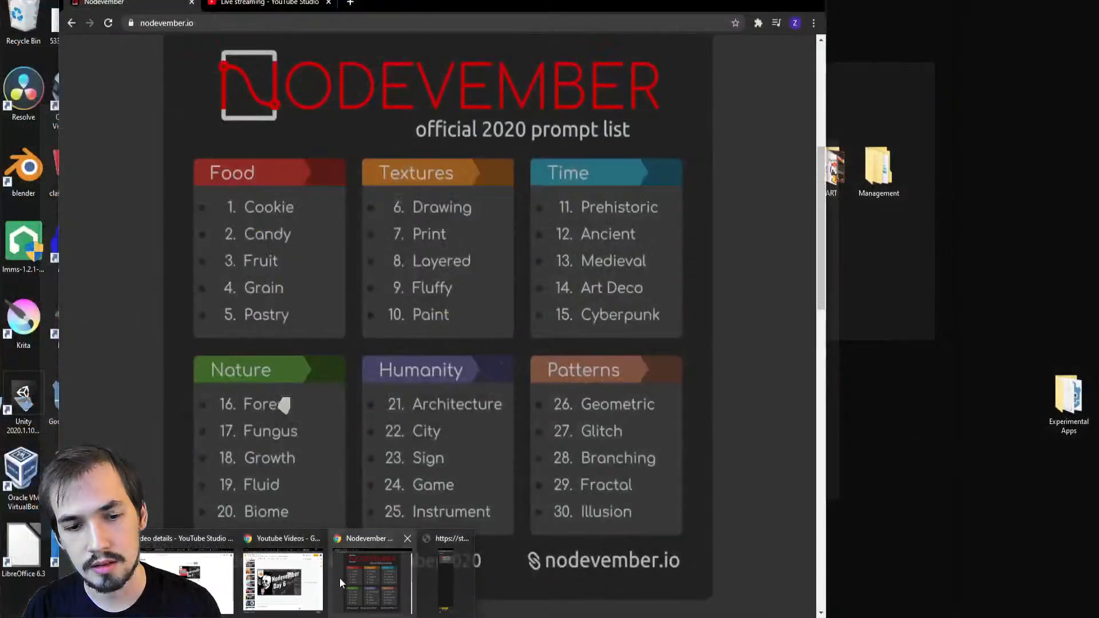